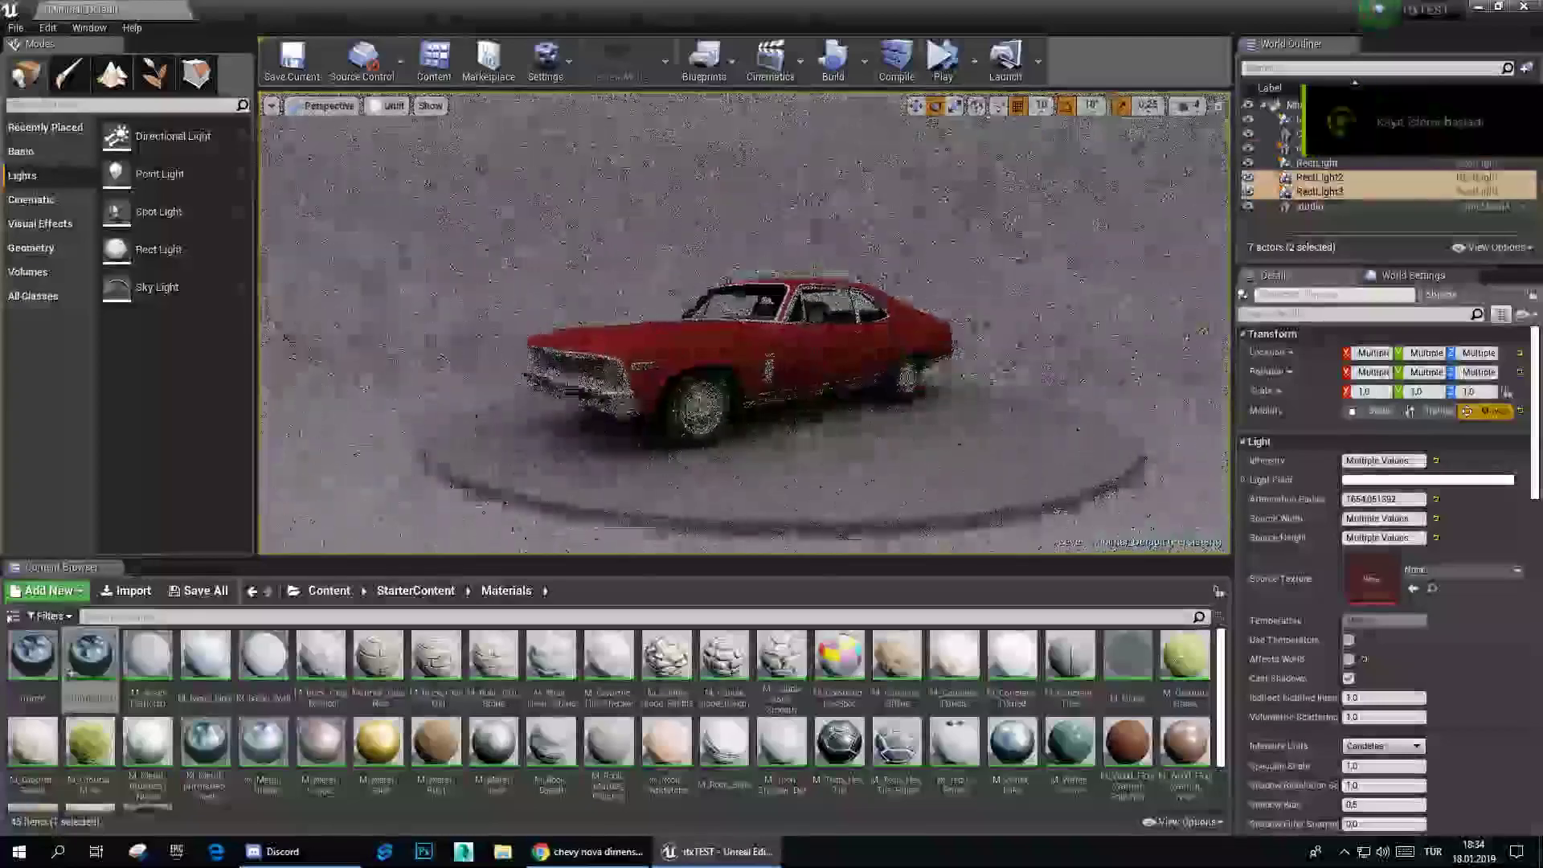
Step: Switch the viewport to Lit and turn on Affects World for RectLight and RectLight2
left_click(395, 106)
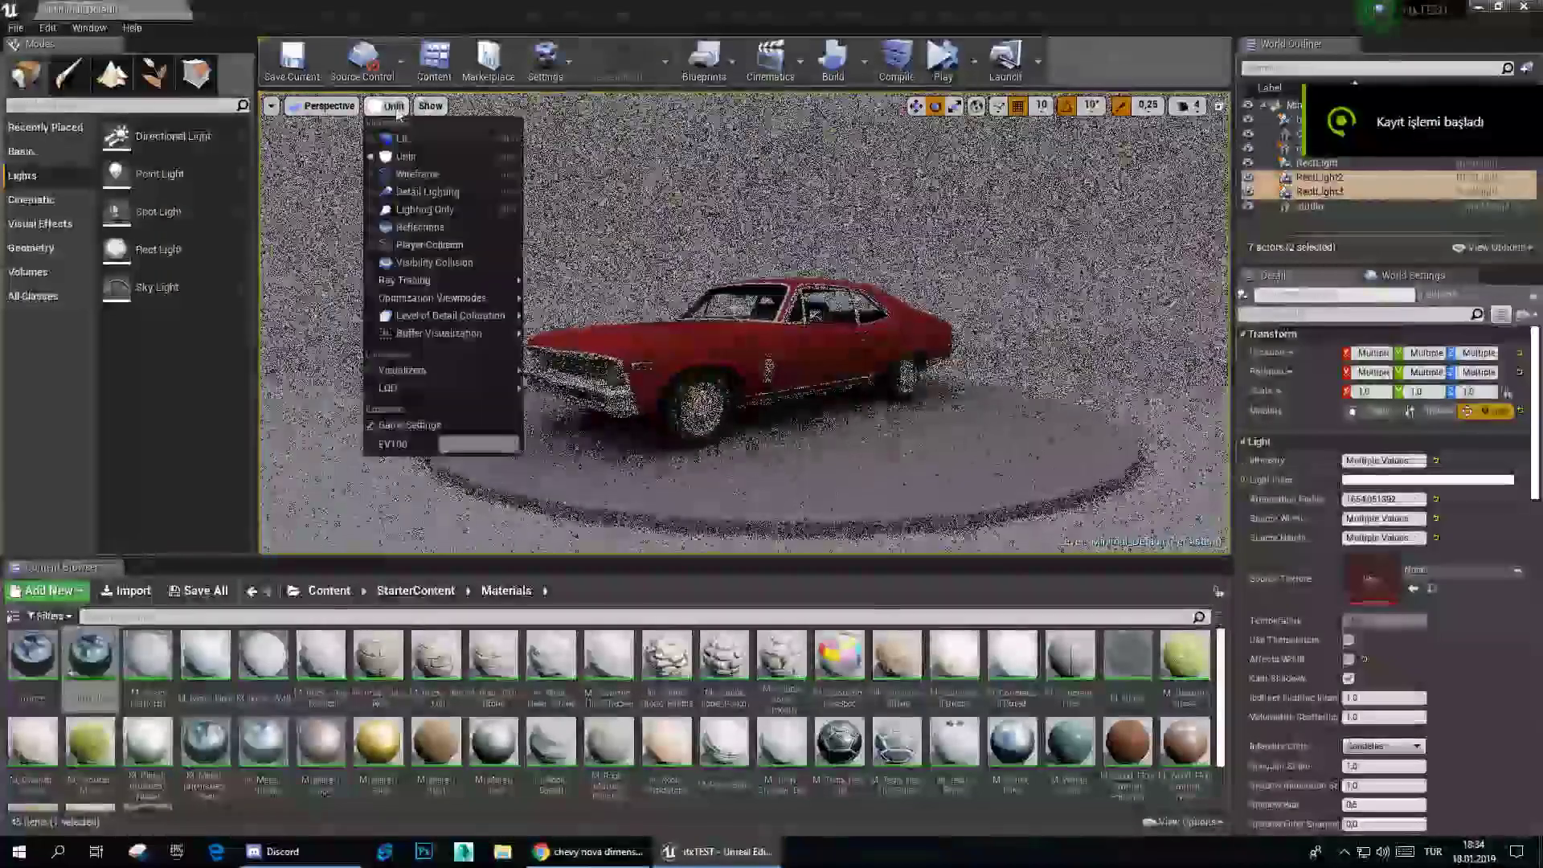
left_click(394, 134)
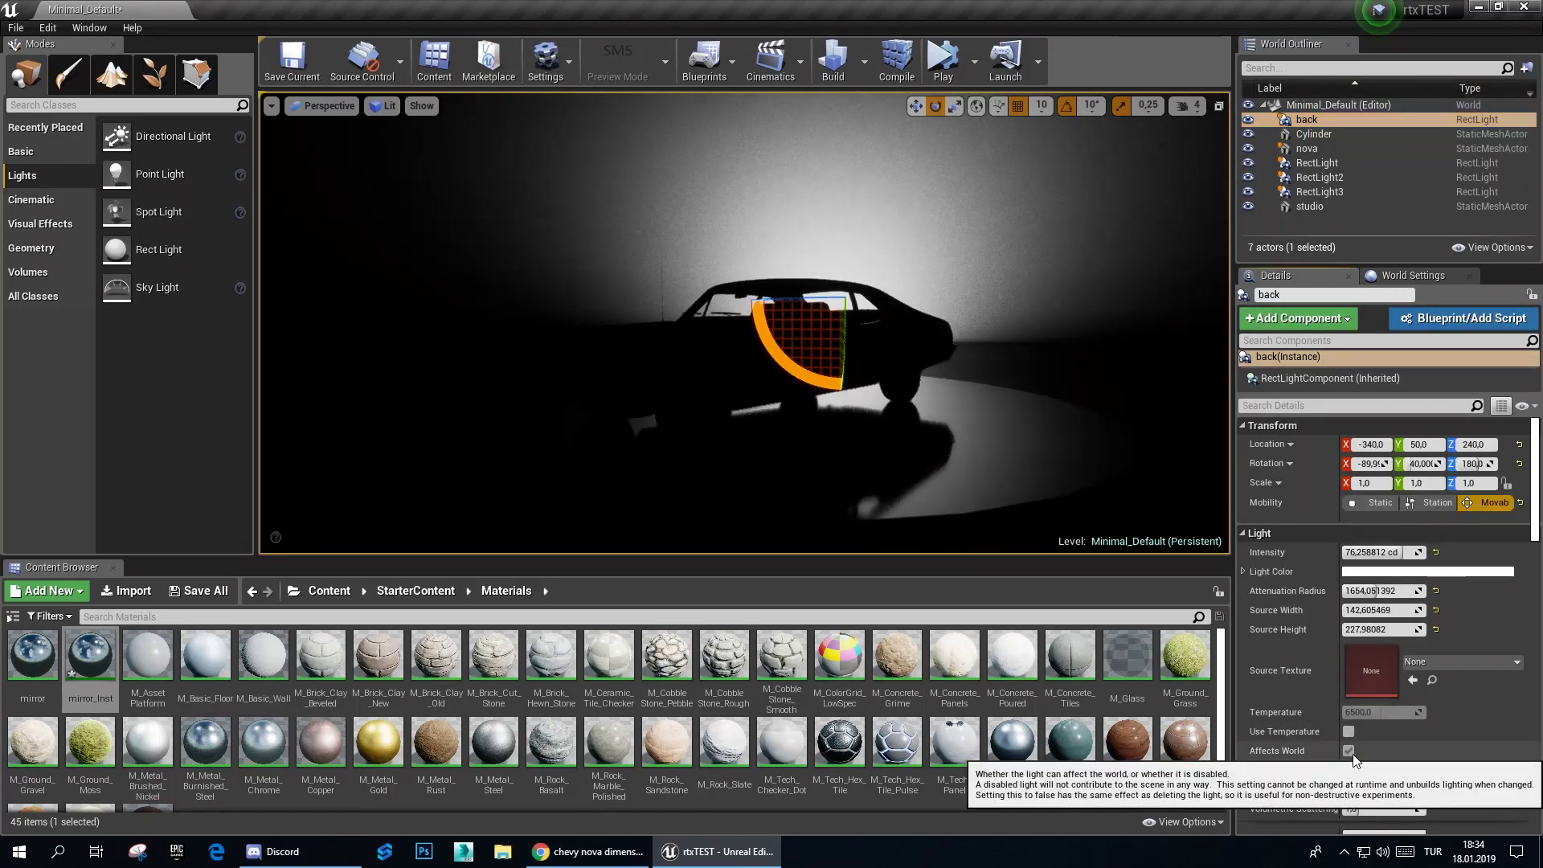
left_click(1320, 164)
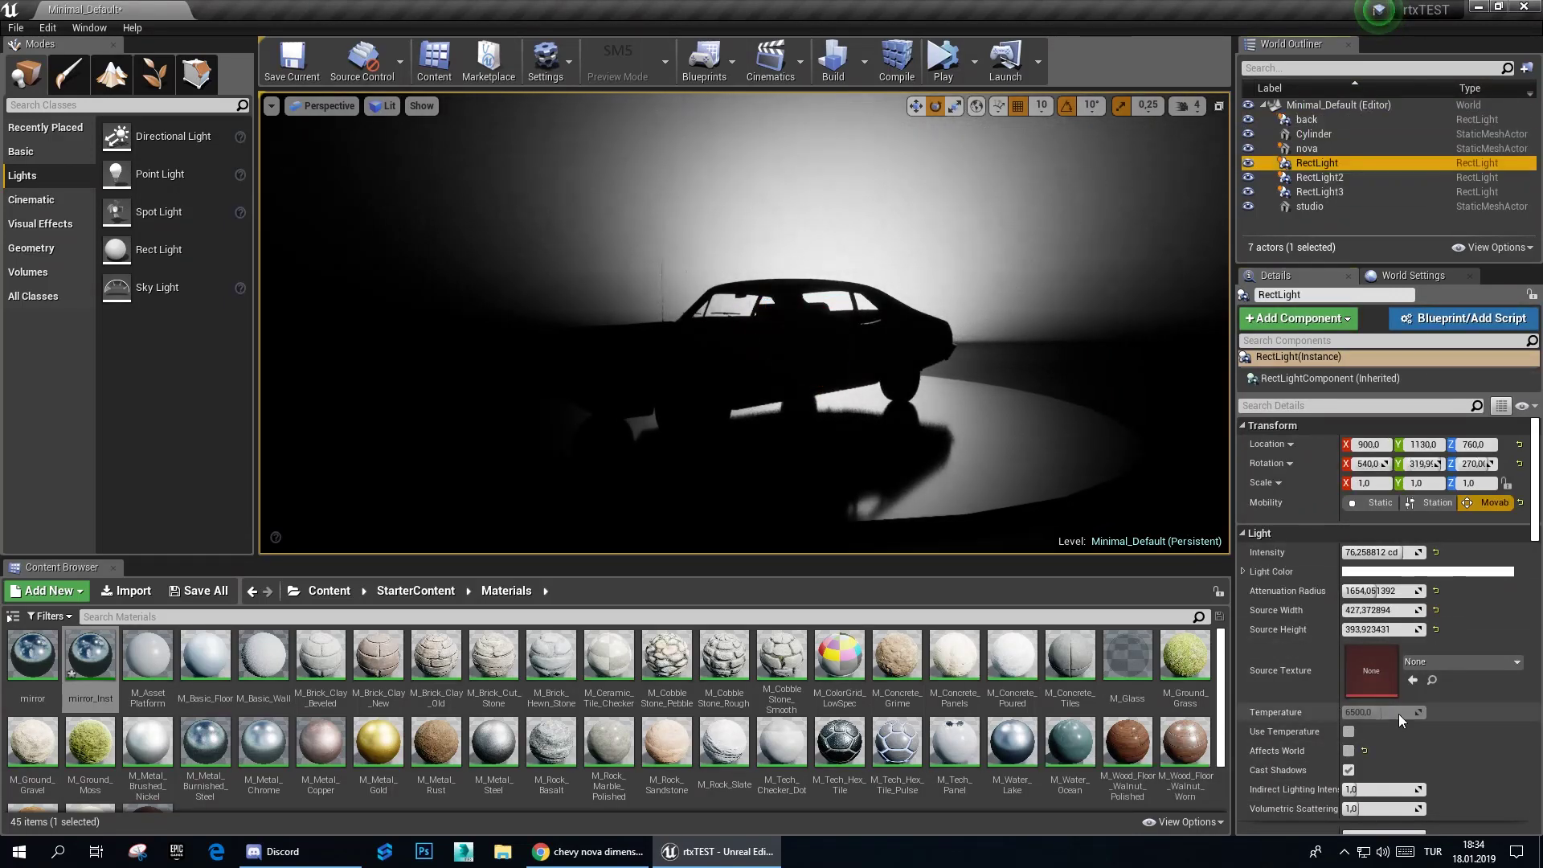
left_click(1348, 749)
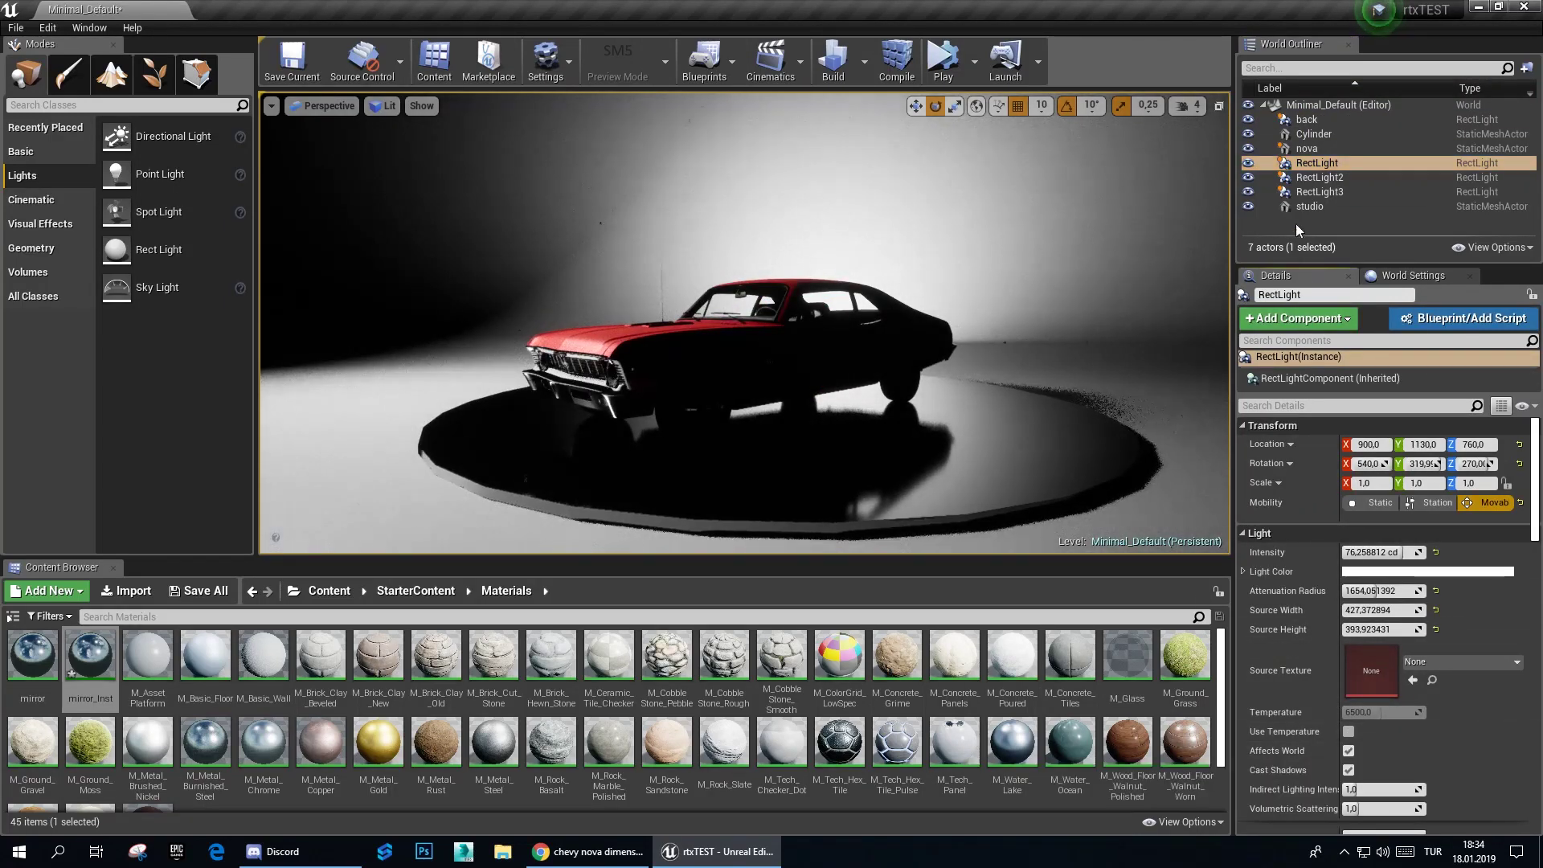
left_click(1348, 750)
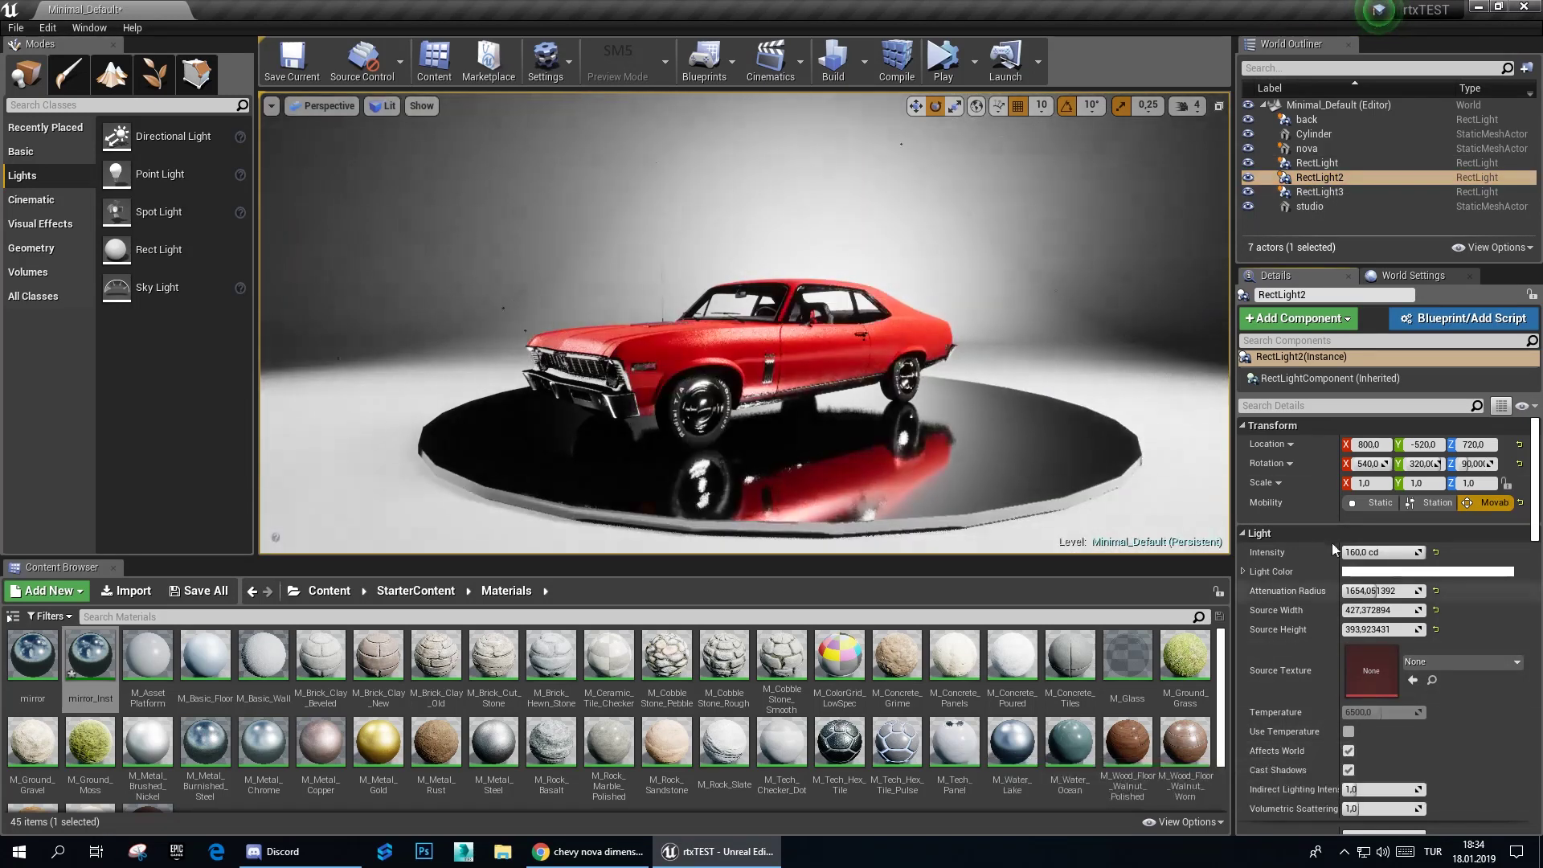
Step: Turn on Affects World for RectLight3 and set its intensity to 160 cd
left_click(1320, 192)
left_click(1348, 749)
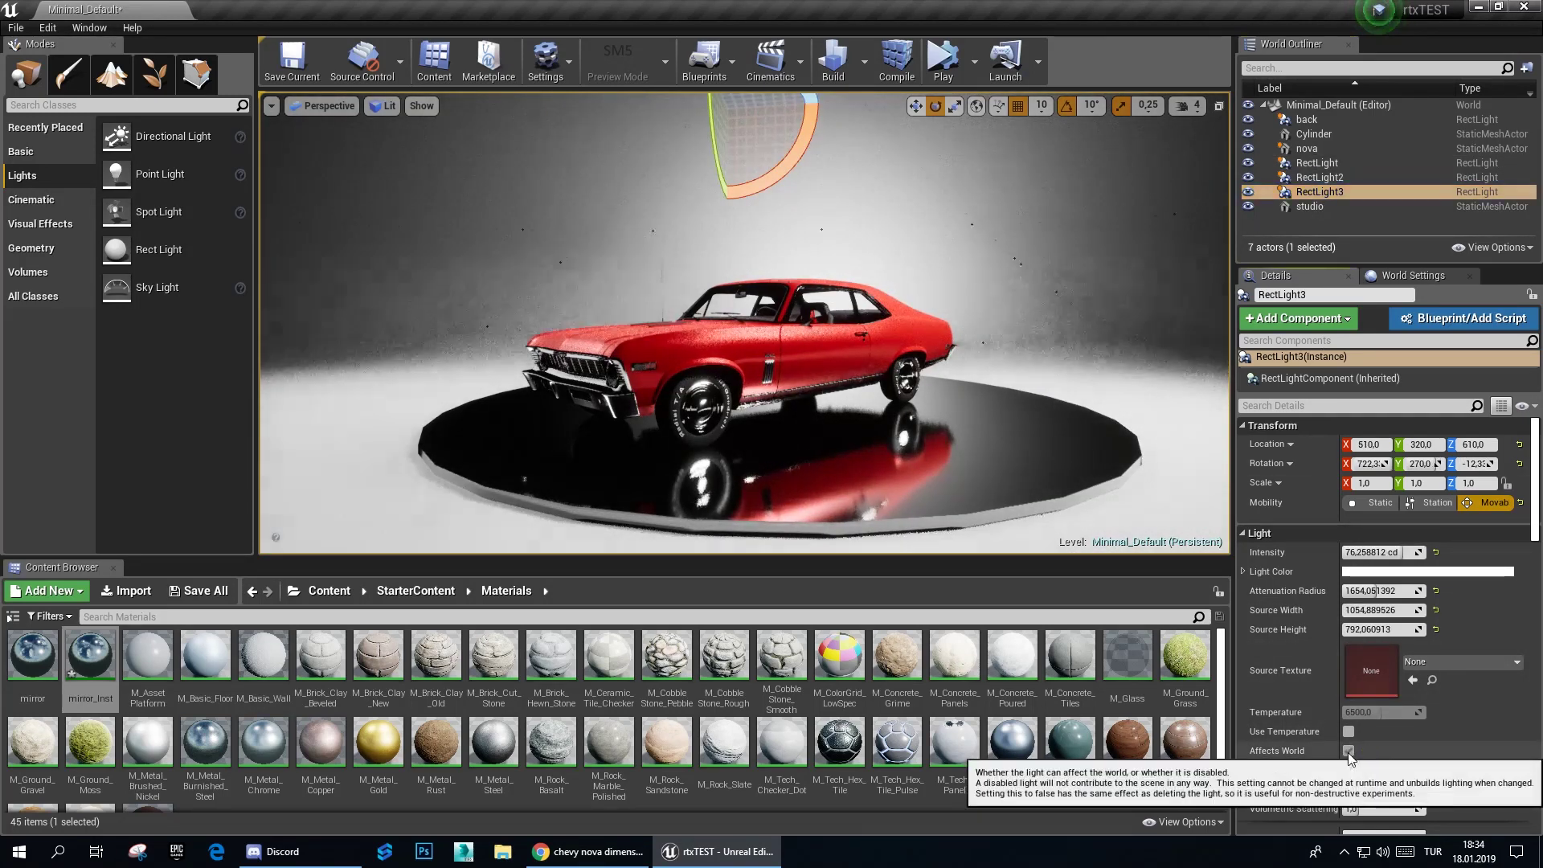
left_click_drag(1382, 552, 1368, 552)
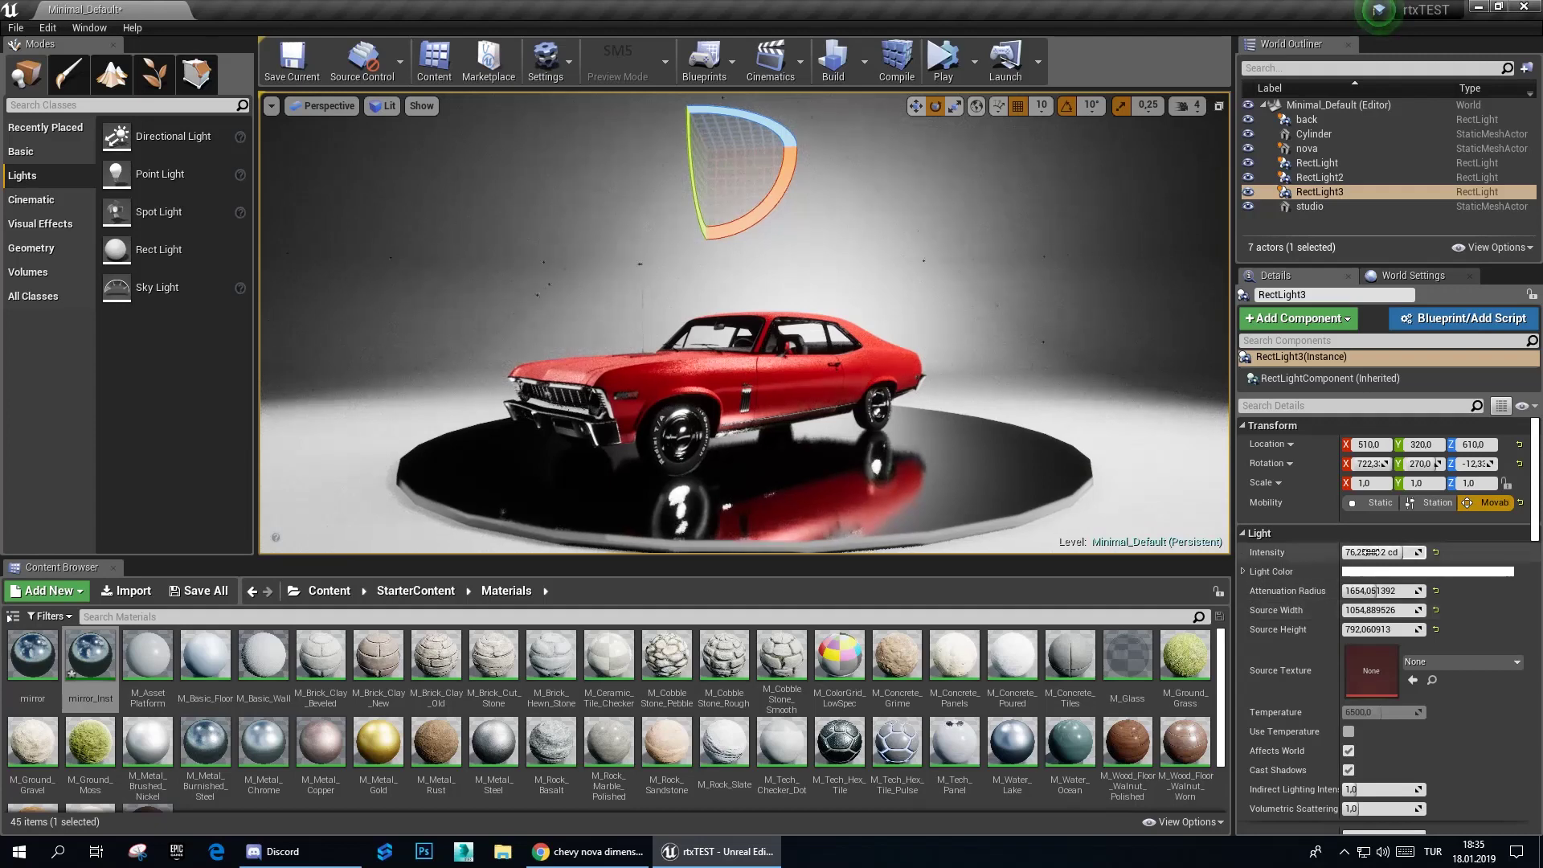
type("160")
key("Return")
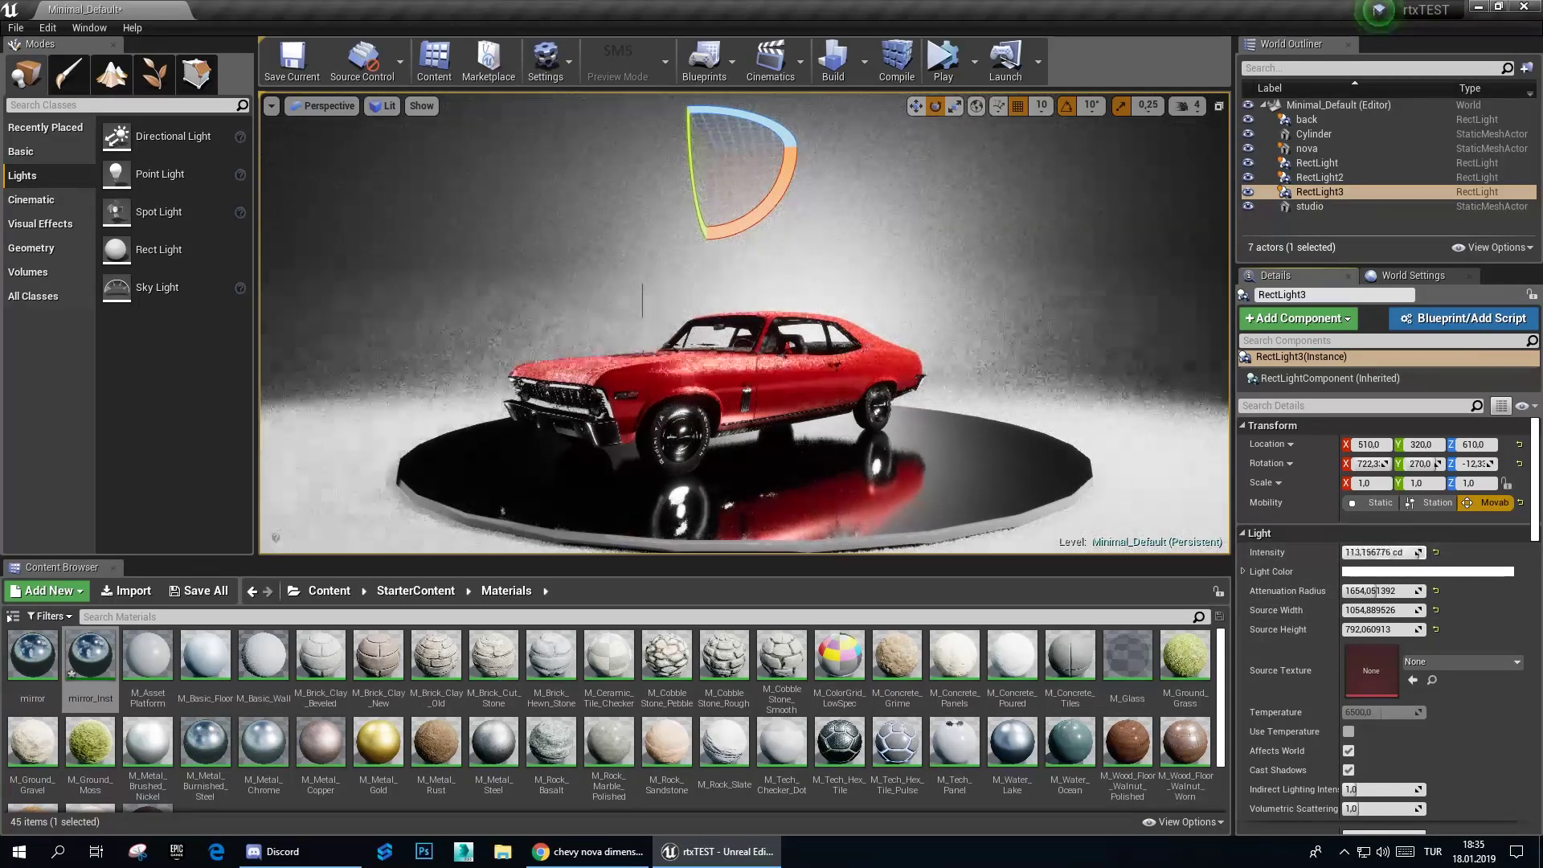
Step: Dim RectLight2's intensity and apply M_Basic_Wall to the turntable disc
left_click(1318, 176)
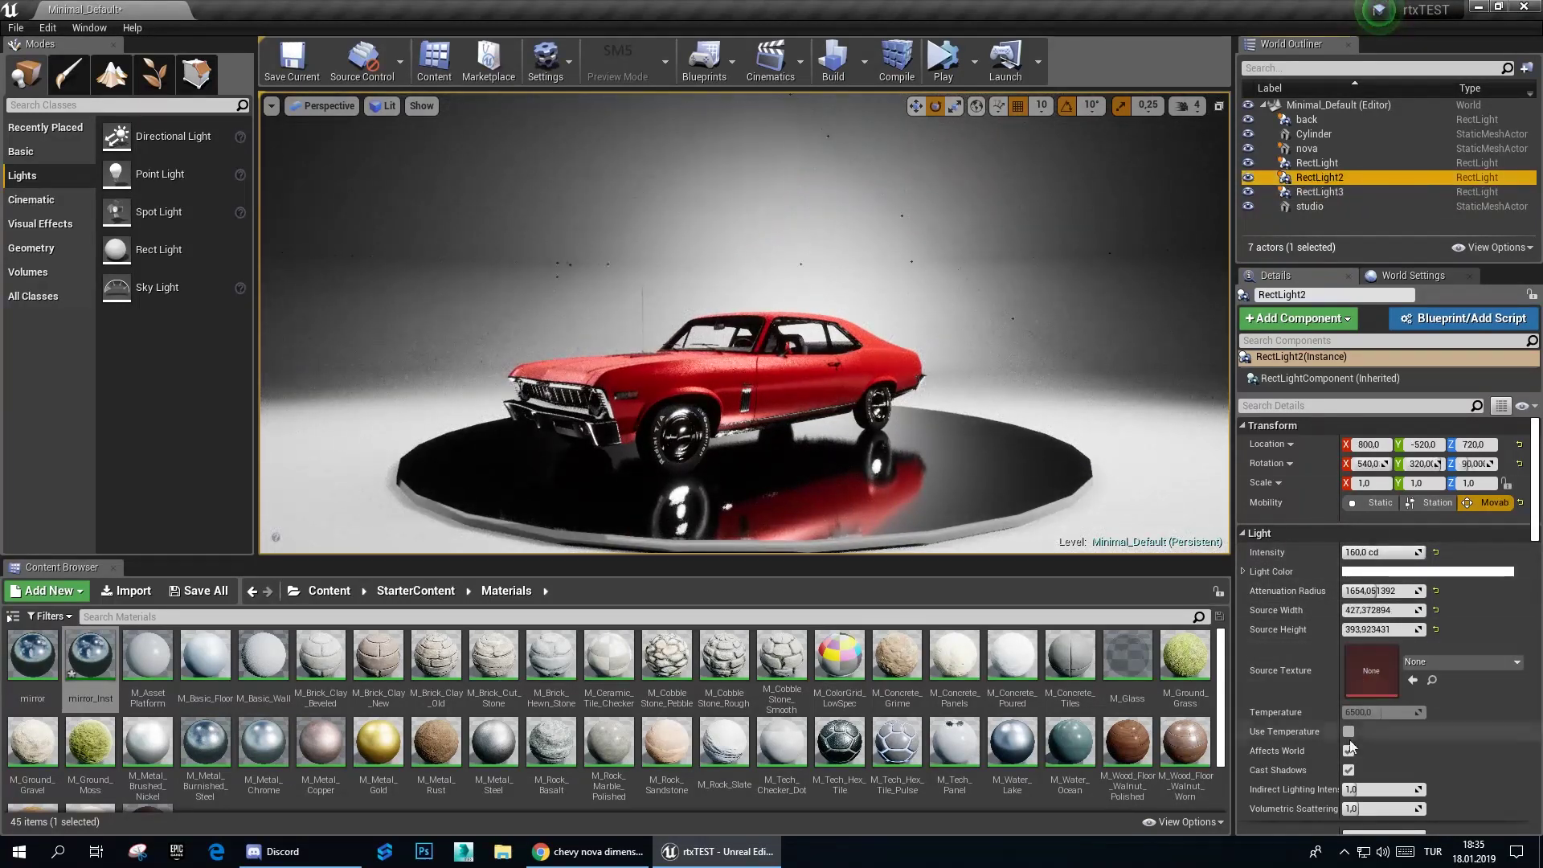
left_click(1348, 750)
left_click(1348, 752)
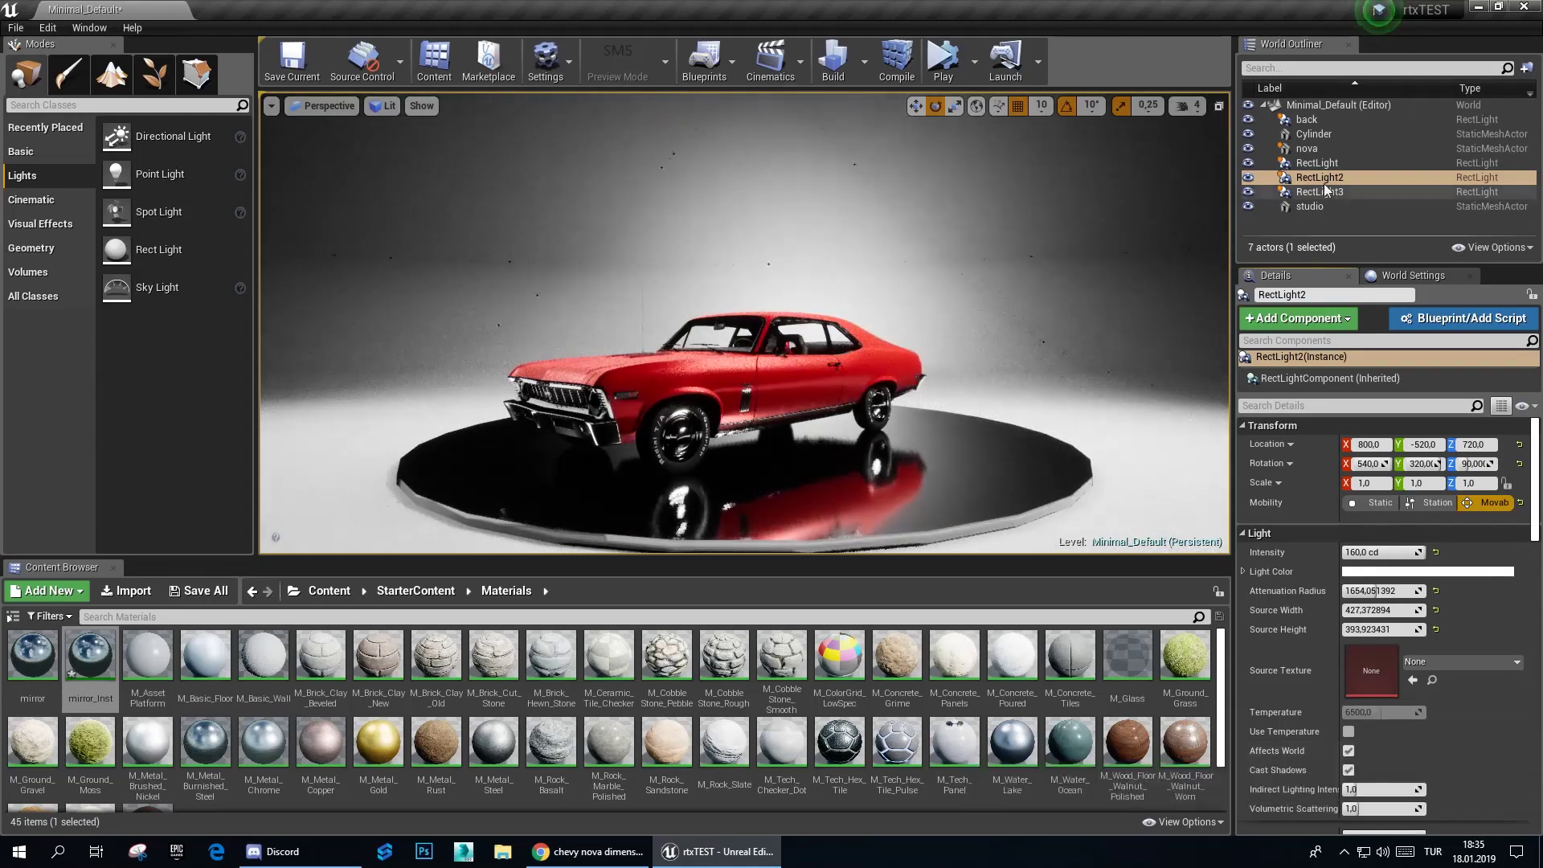
mouse_move(1371, 551)
left_mouse_down()
mouse_move(1325, 552)
mouse_move(1410, 552)
mouse_move(1333, 552)
mouse_move(1370, 552)
left_mouse_up()
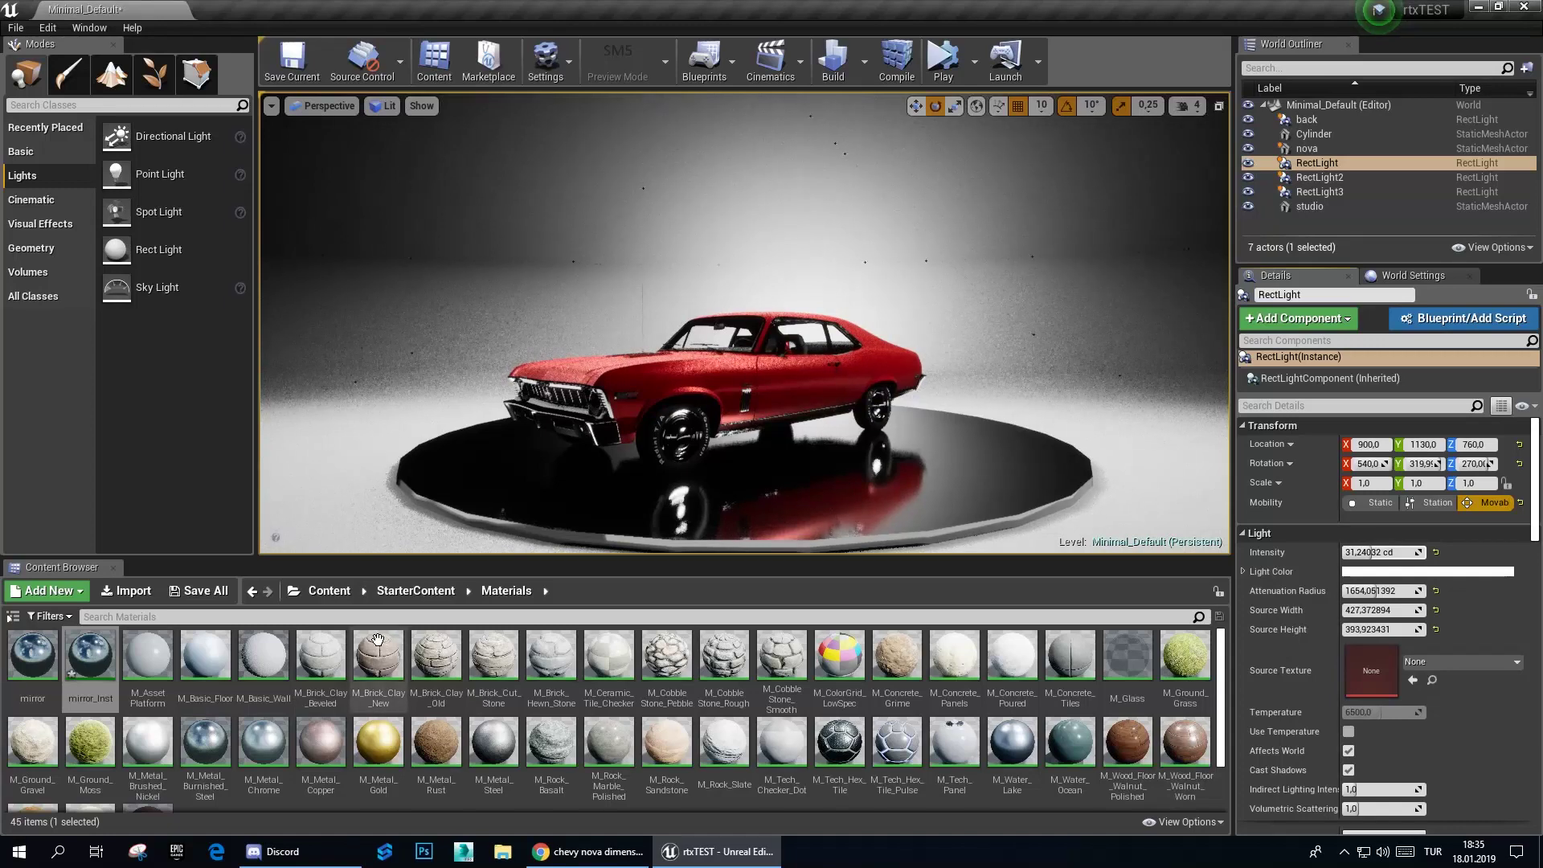
left_click(205, 655)
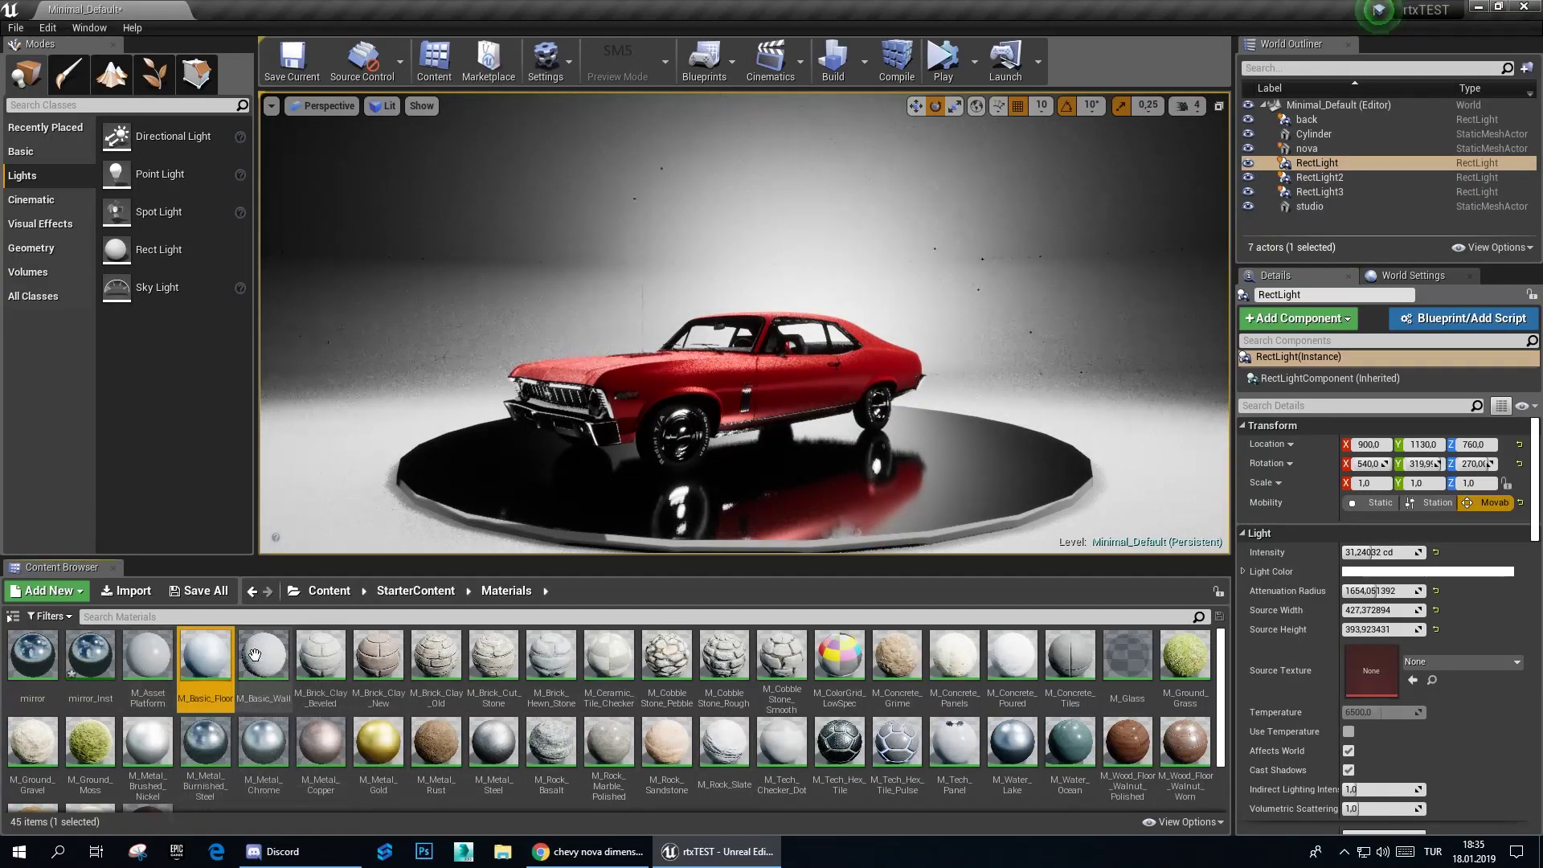
mouse_move(255, 654)
left_mouse_down()
mouse_move(637, 509)
mouse_move(637, 482)
left_mouse_up()
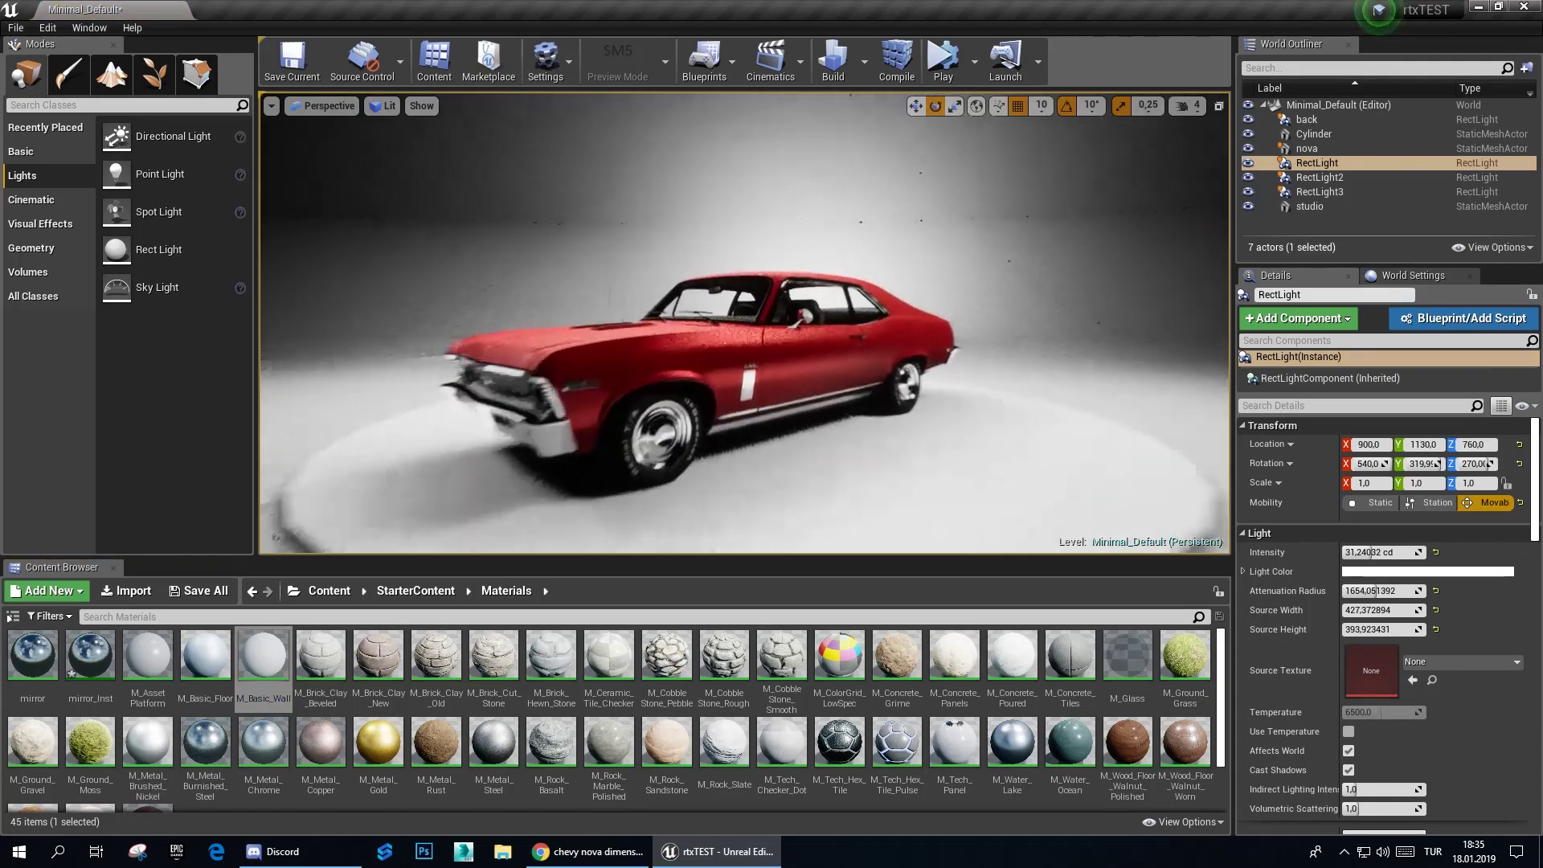
Step: Turn off Affects World on RectLight and RectLight2
left_click(1322, 178, "ctrl")
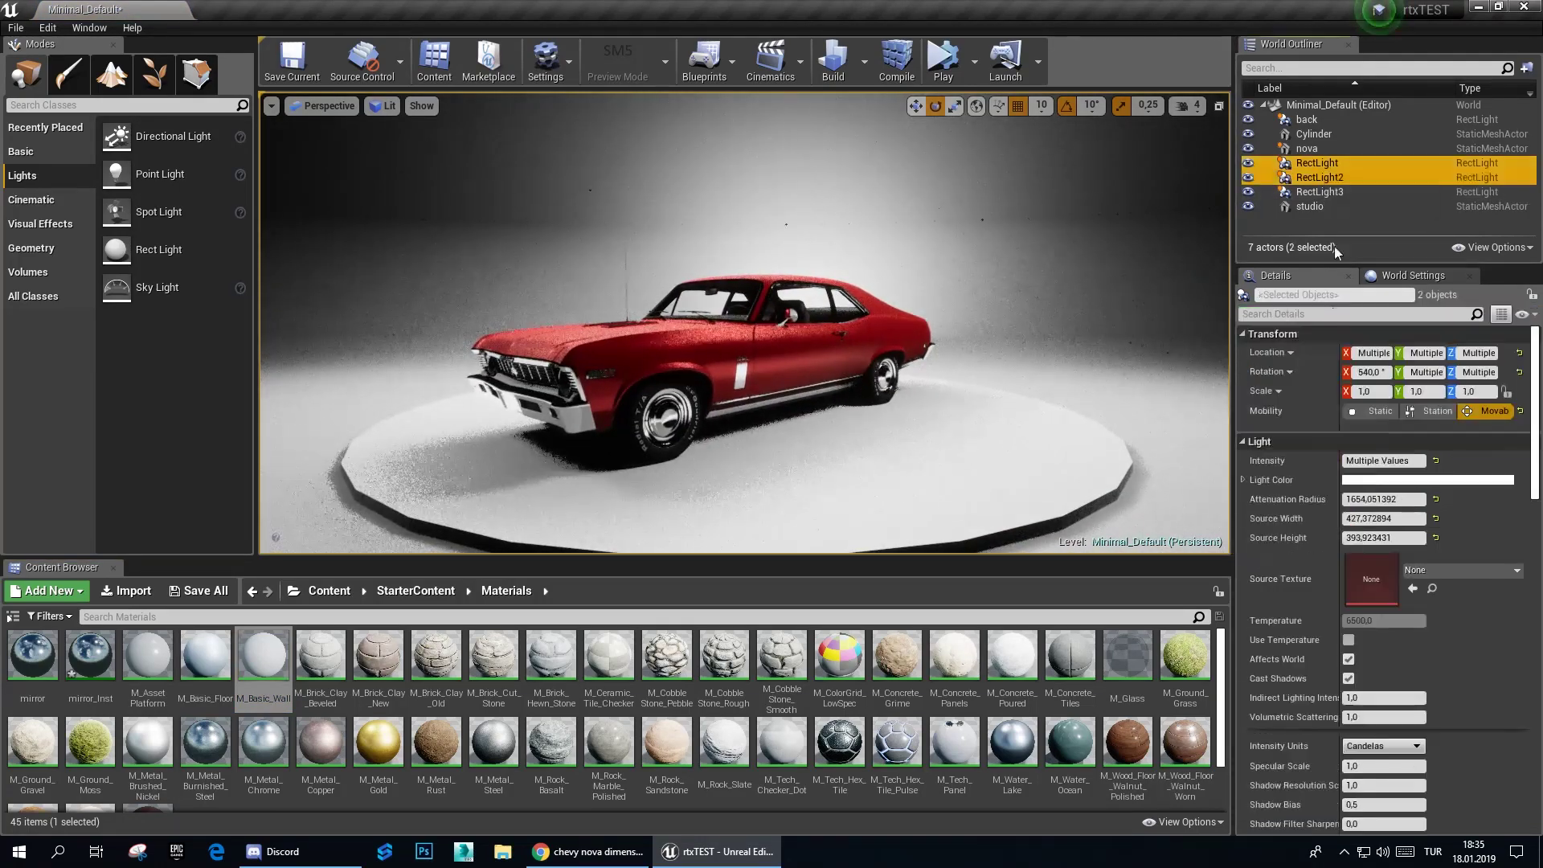
left_click(1349, 659)
right_click_drag(1040, 485, 1039, 418)
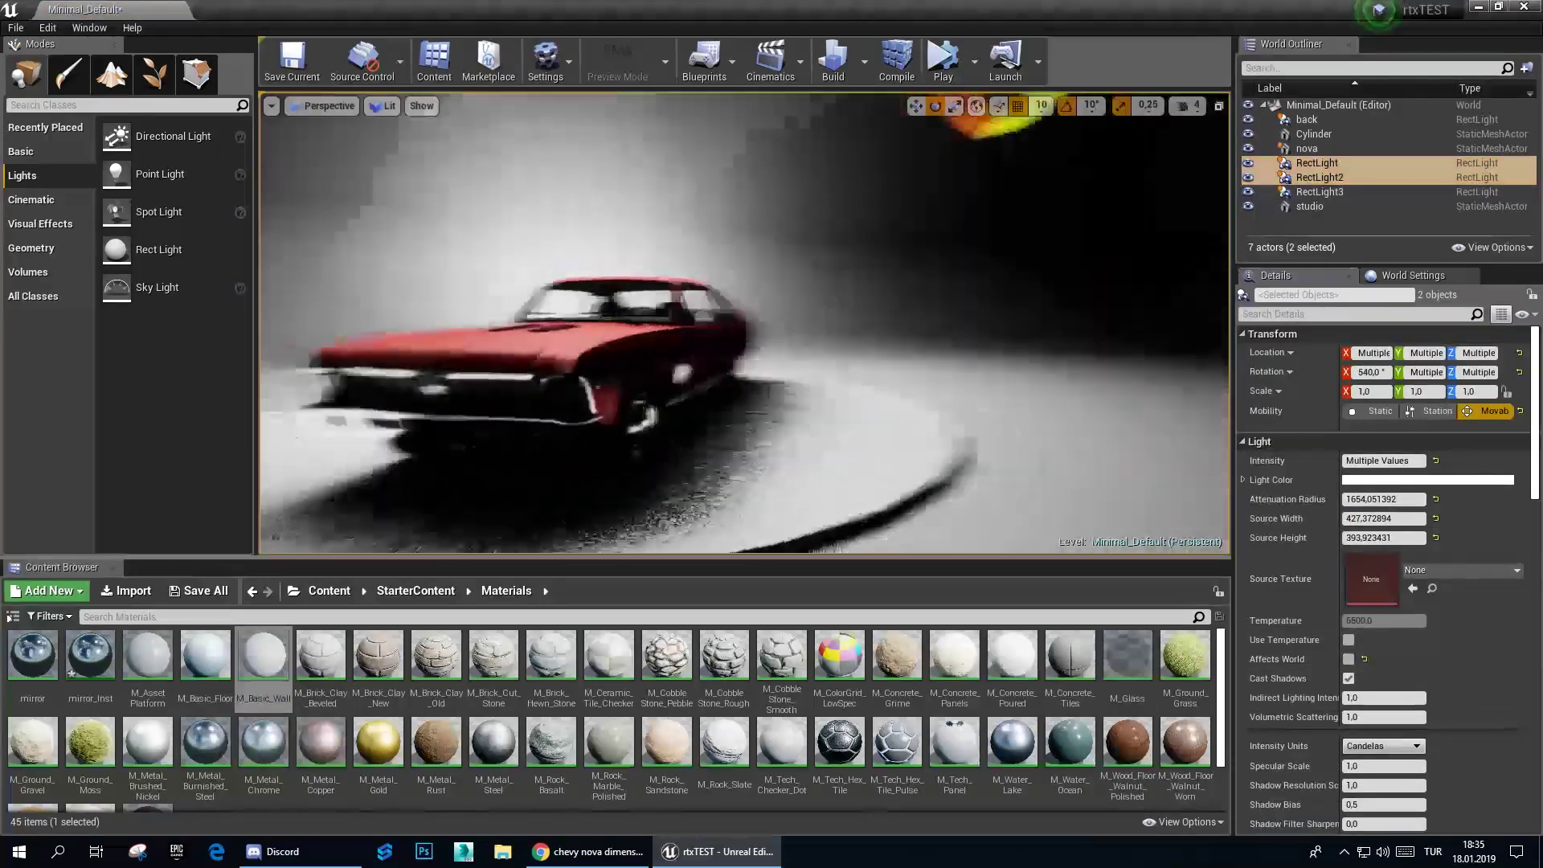
mouse_move(941, 413)
right_mouse_down()
mouse_move(941, 386)
mouse_move(794, 266)
right_mouse_up()
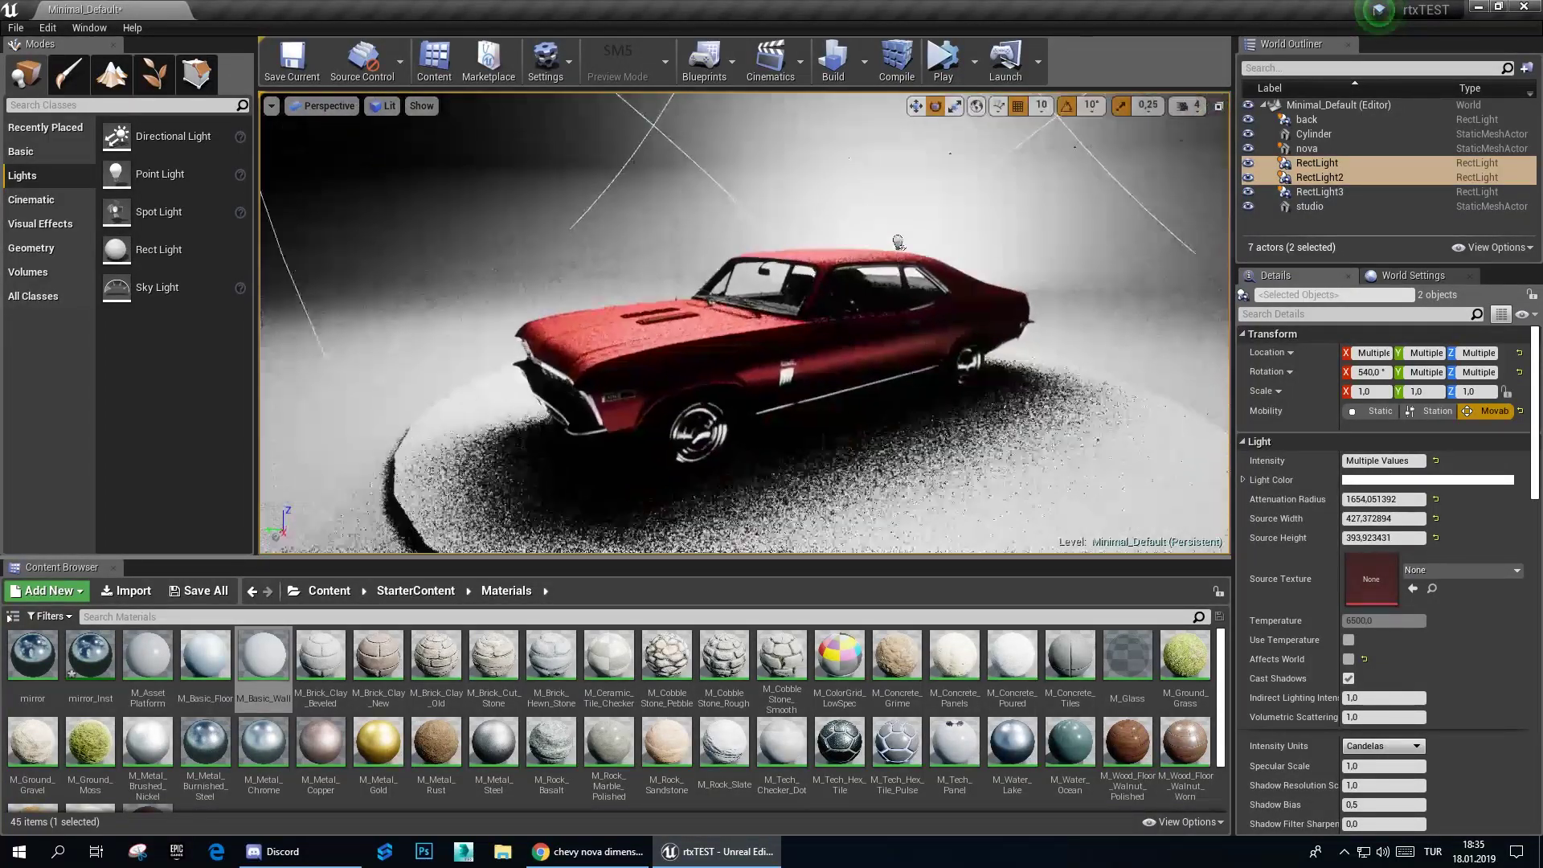
Step: Raise RectLight3 to about Z 780 above the car, then turn RectLight and RectLight2 back on
left_click(794, 266)
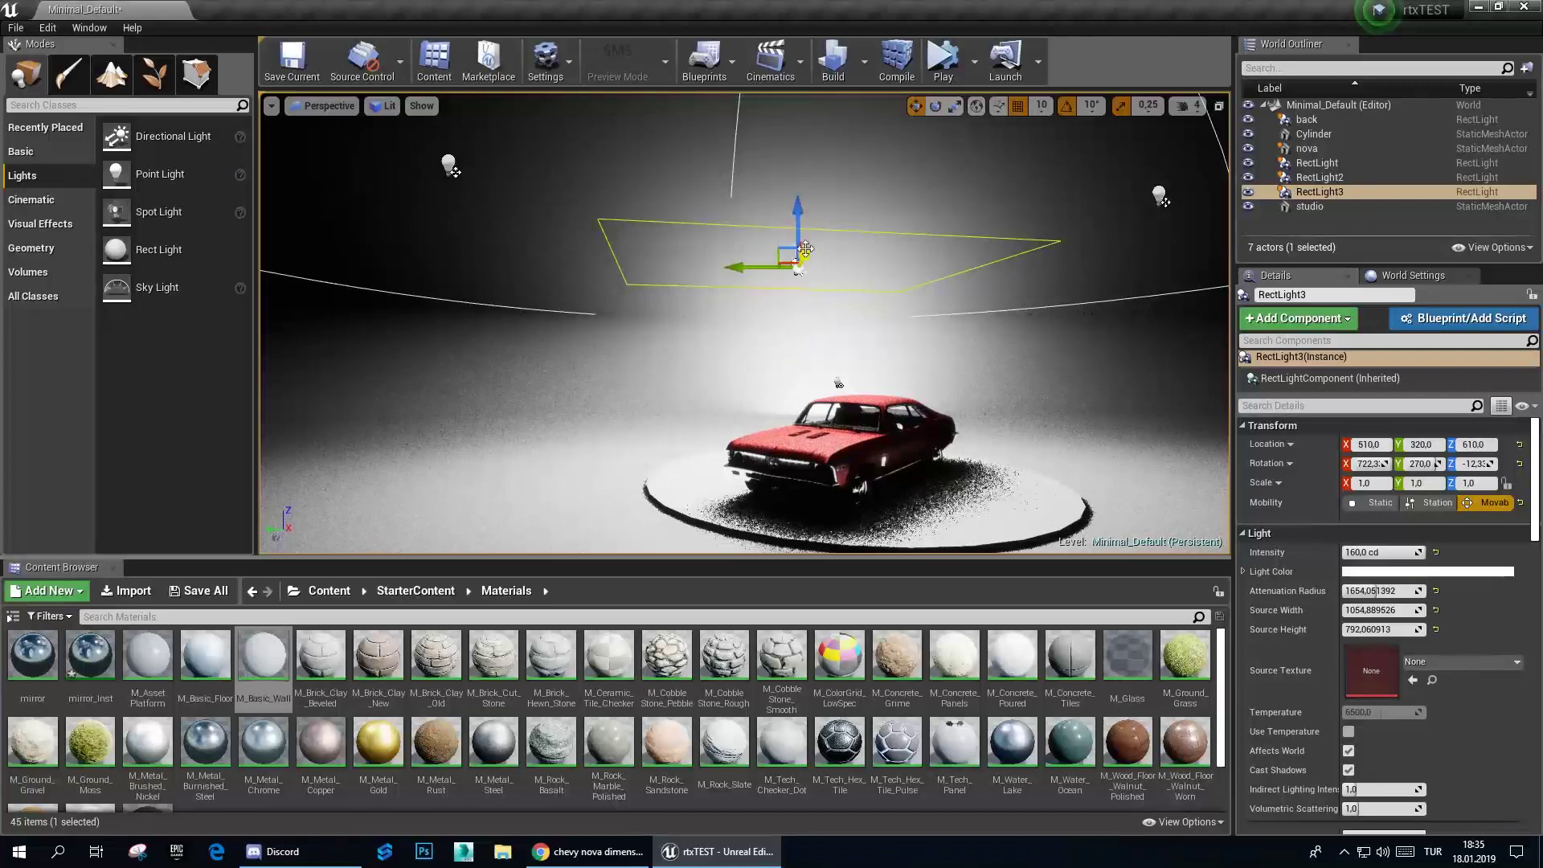
left_click_drag(805, 249, 828, 213)
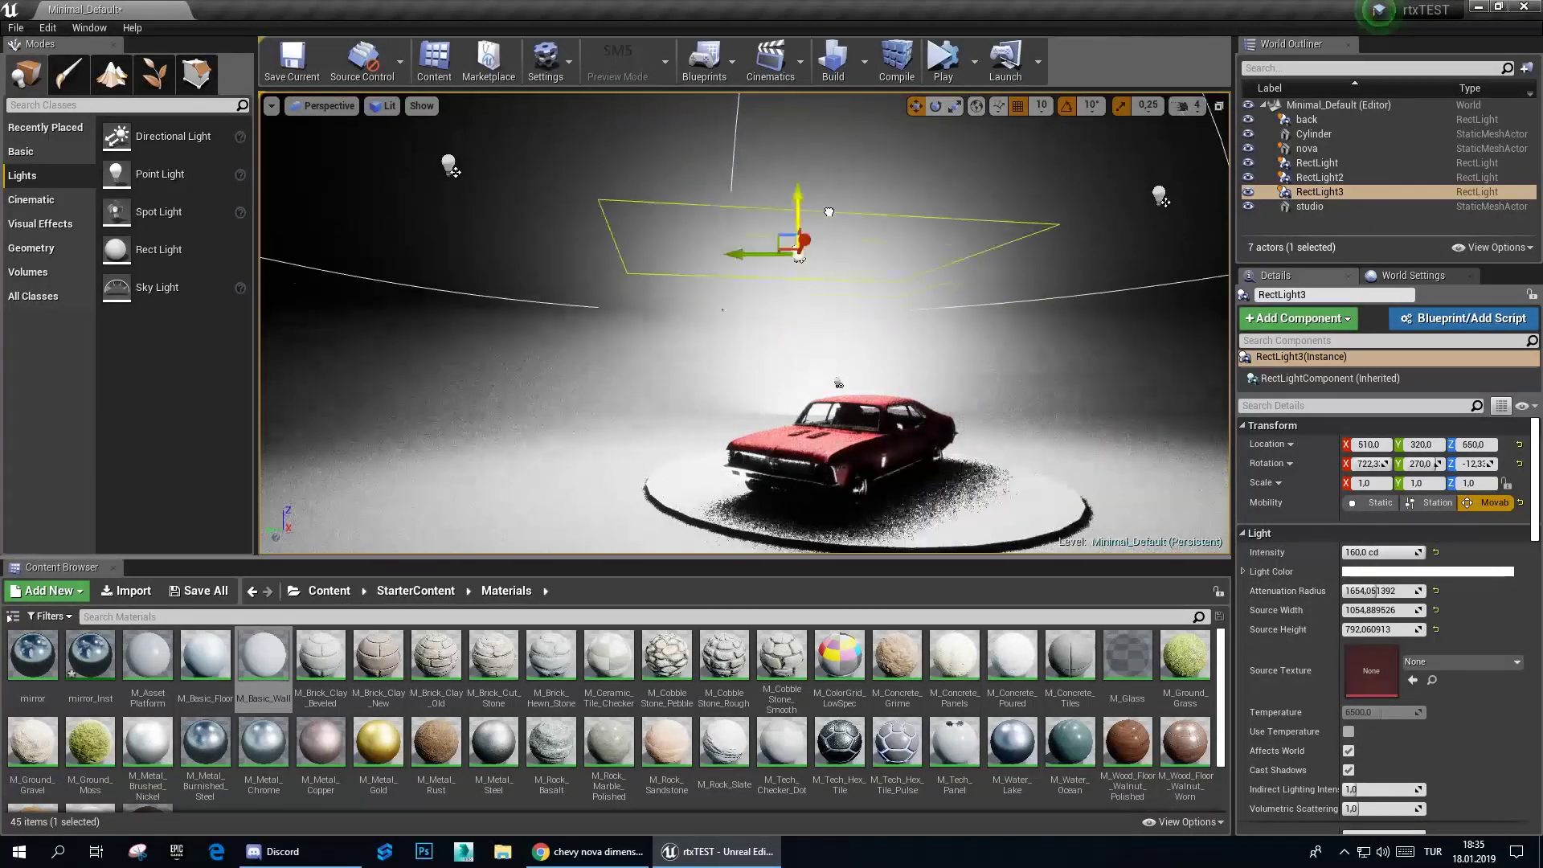
right_click_drag(800, 285, 723, 305)
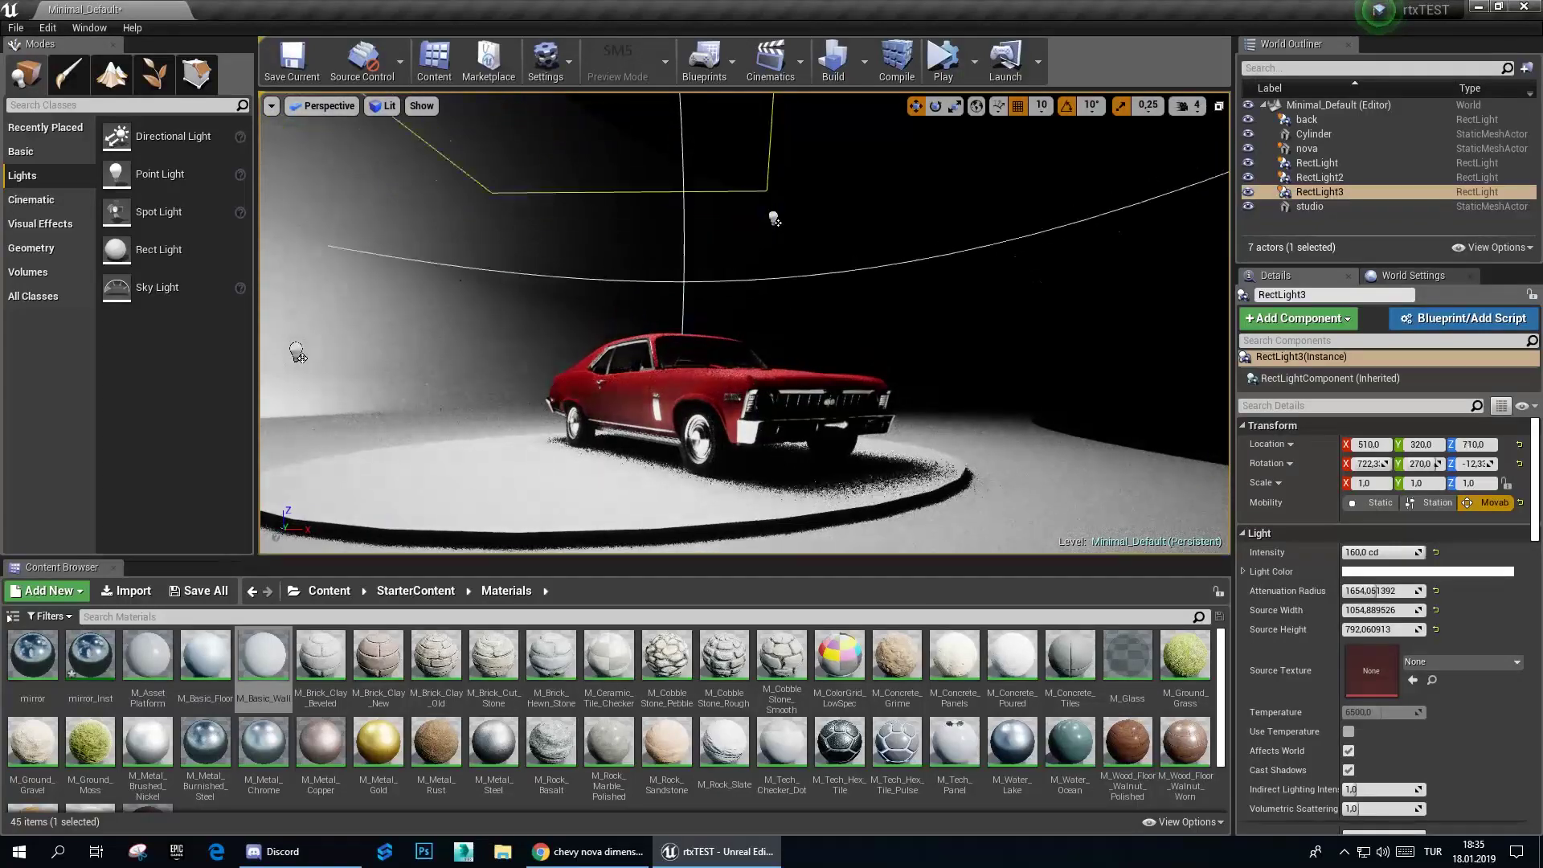
left_click_drag(568, 212, 571, 228)
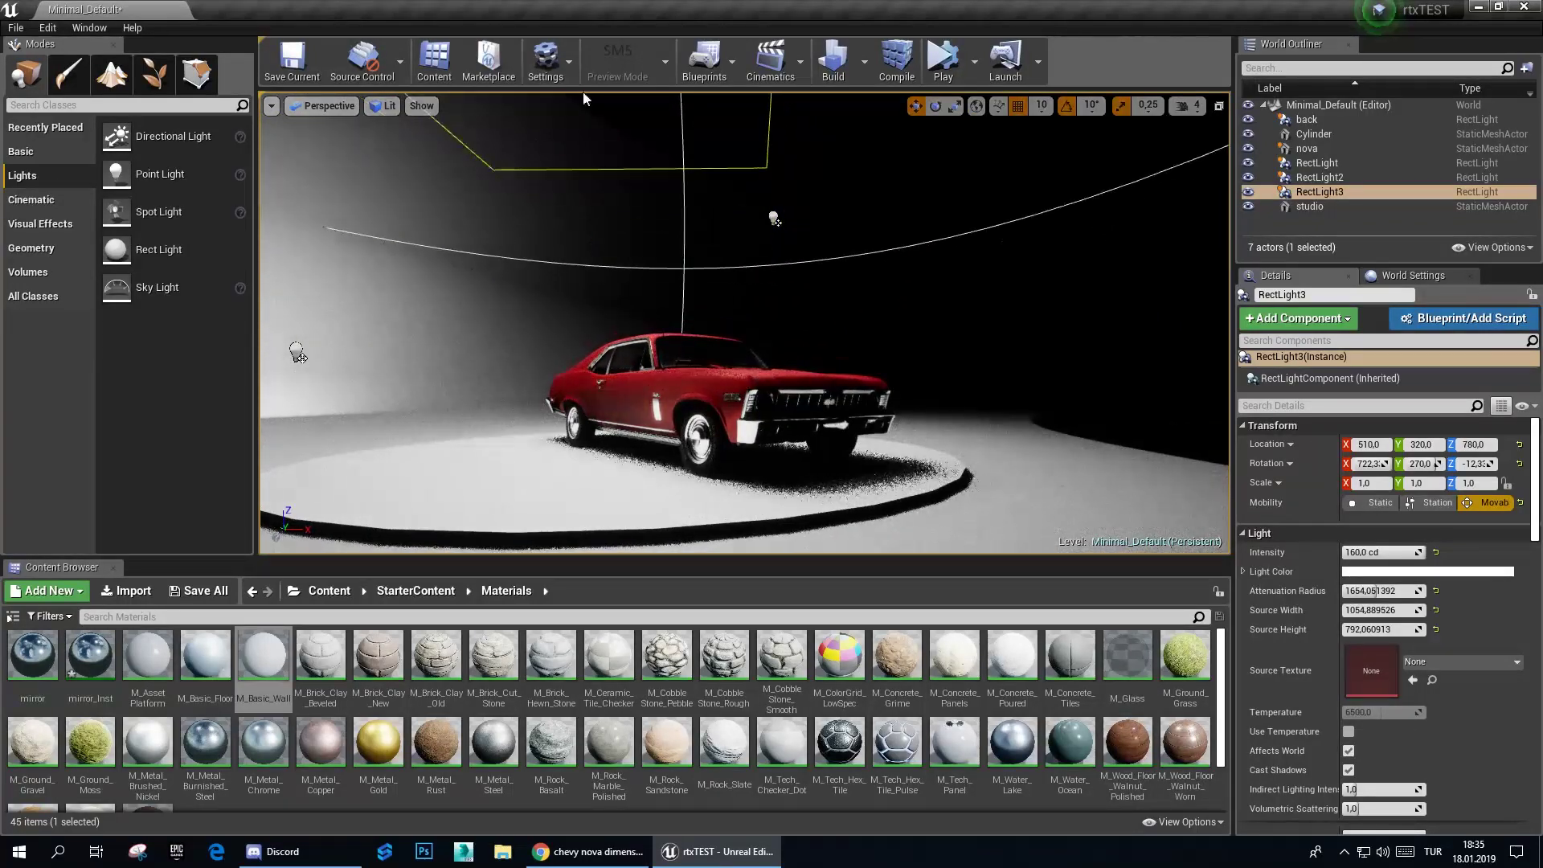
right_click_drag(584, 98, 562, 113)
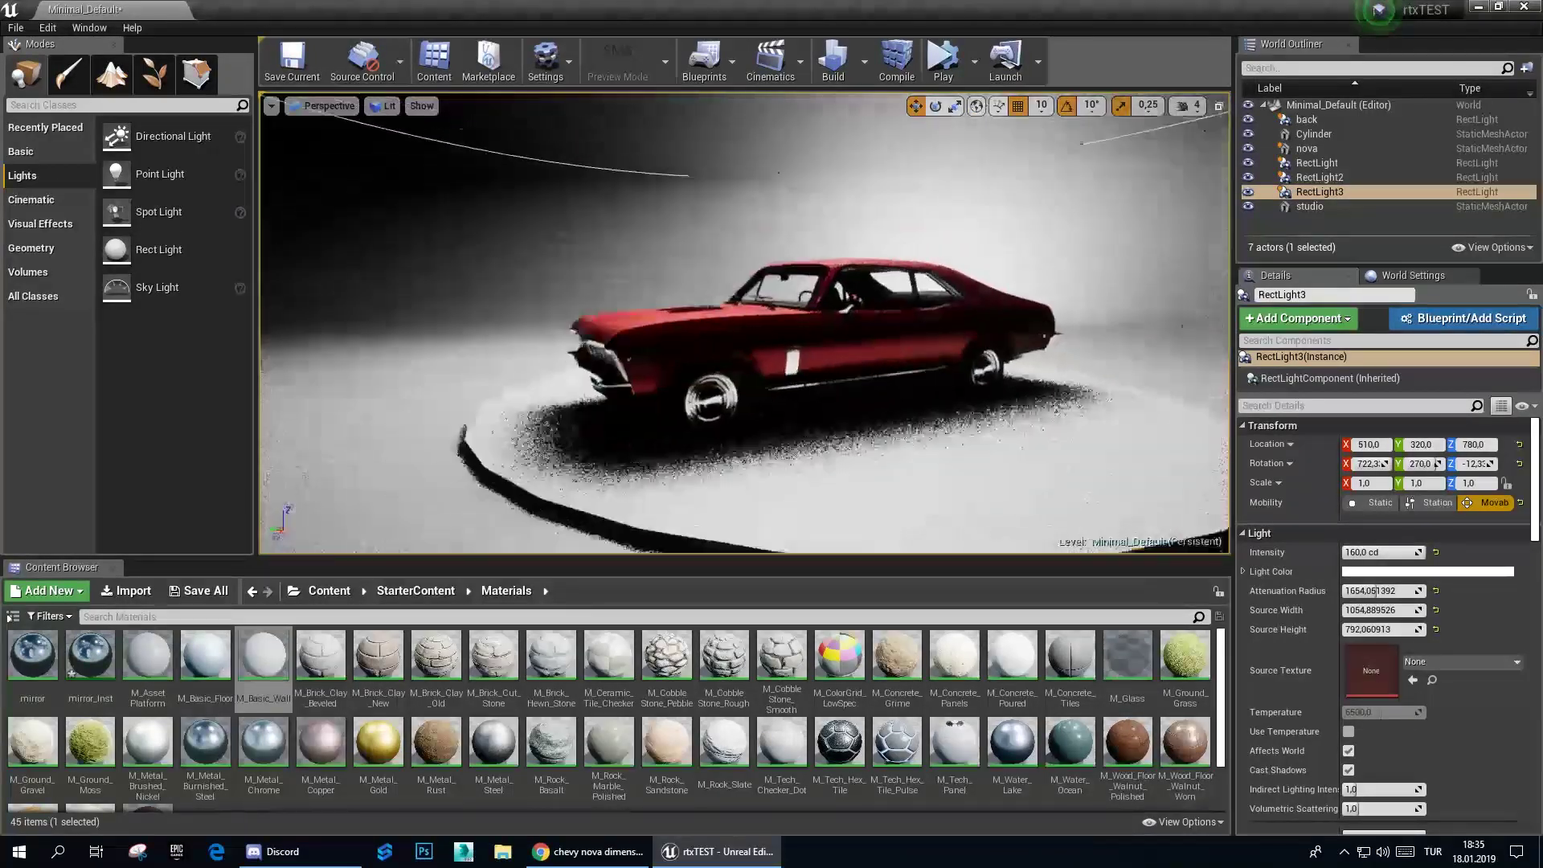
right_click_drag(1125, 100, 1128, 88)
left_click(1315, 162, "ctrl")
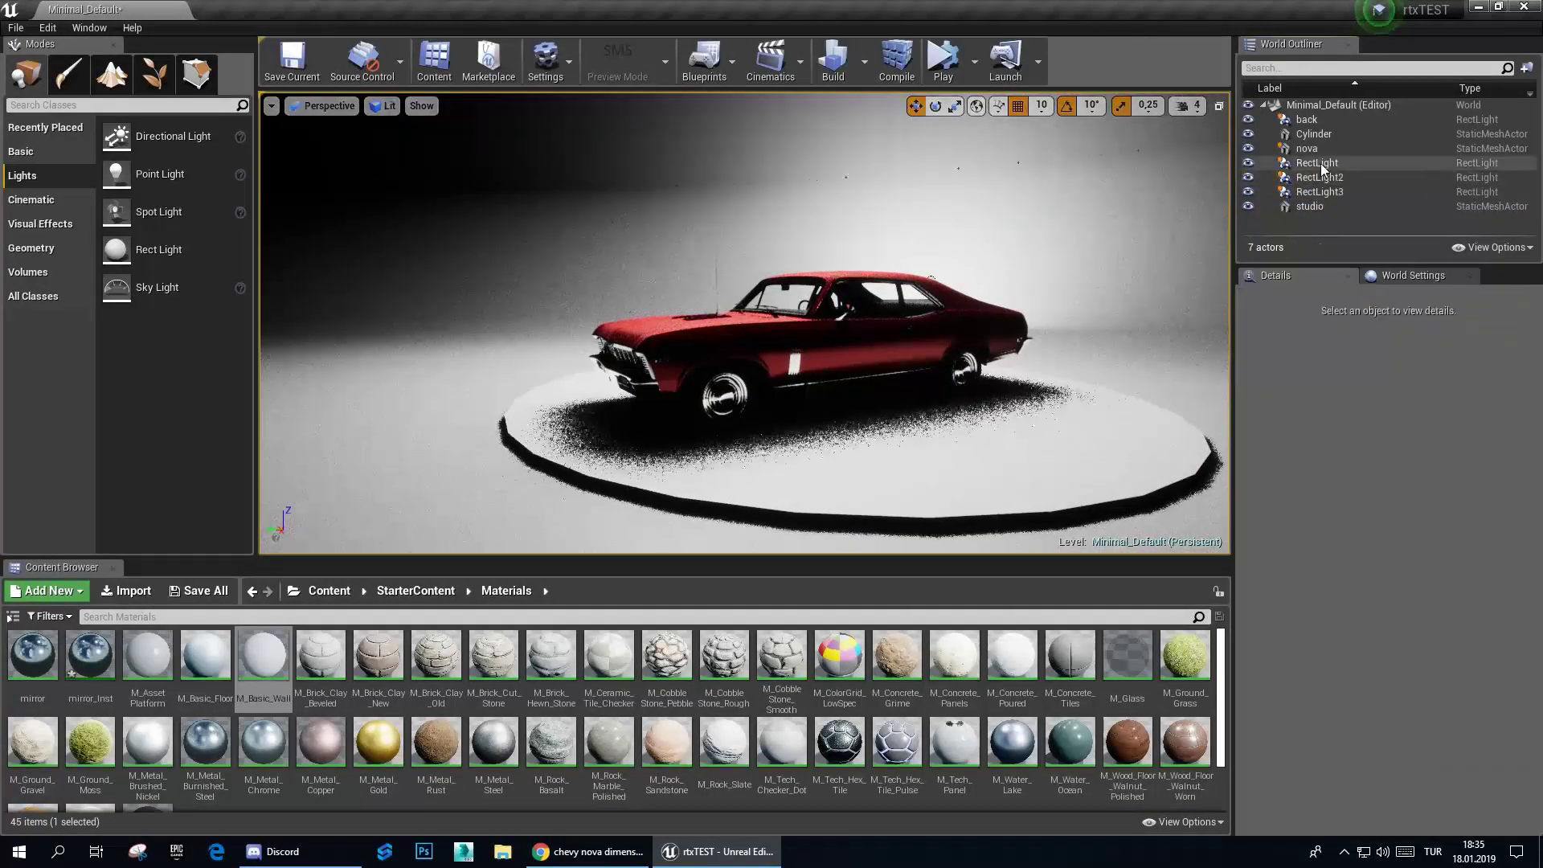
left_click(1348, 659)
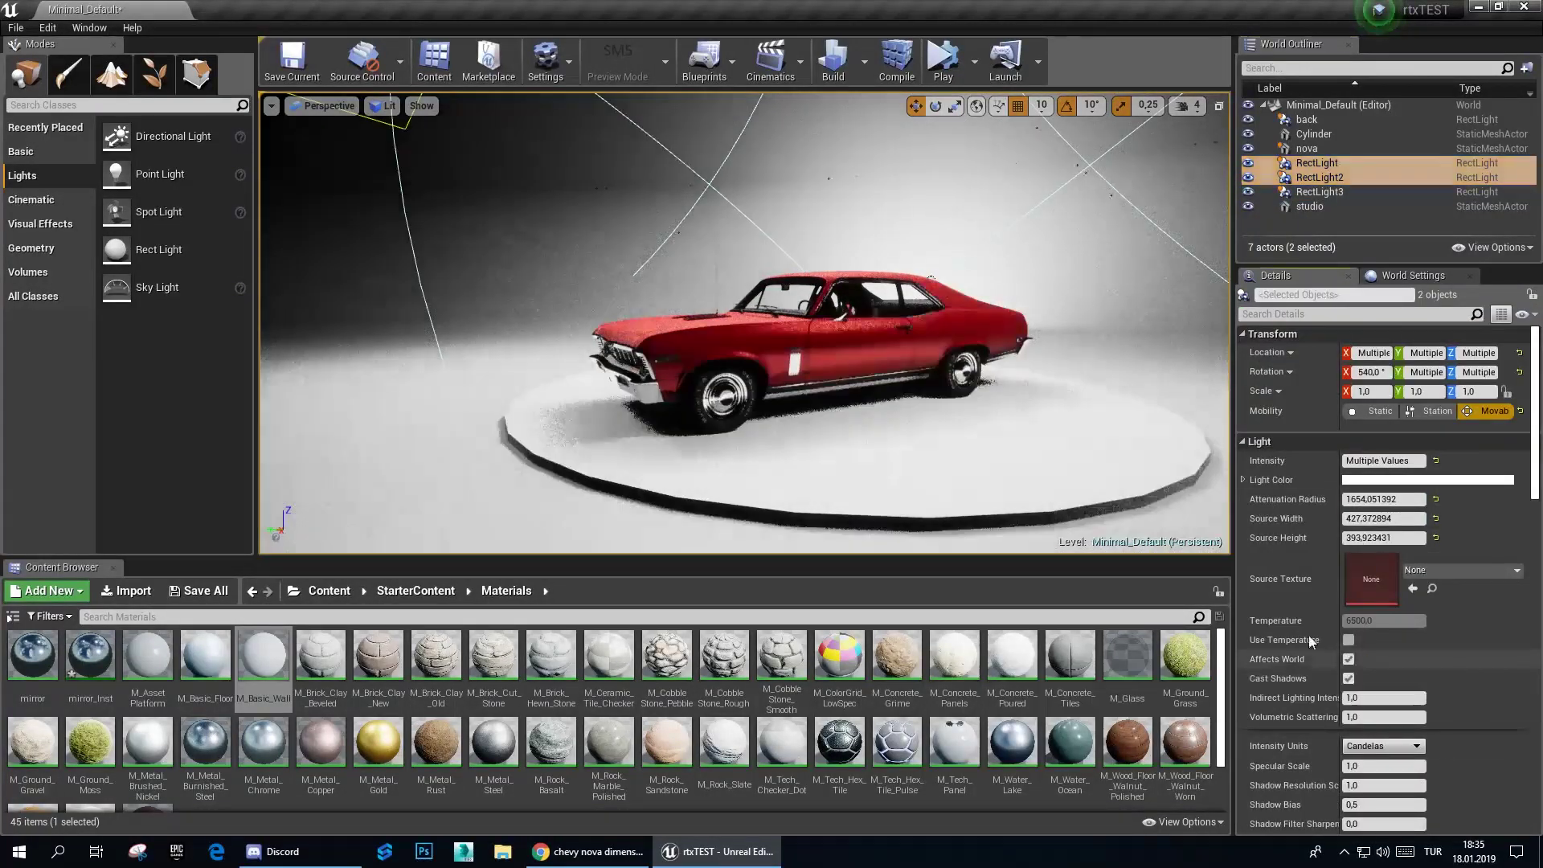
Step: Start a Play In Editor preview and fly the camera forward into the car
left_click(943, 64)
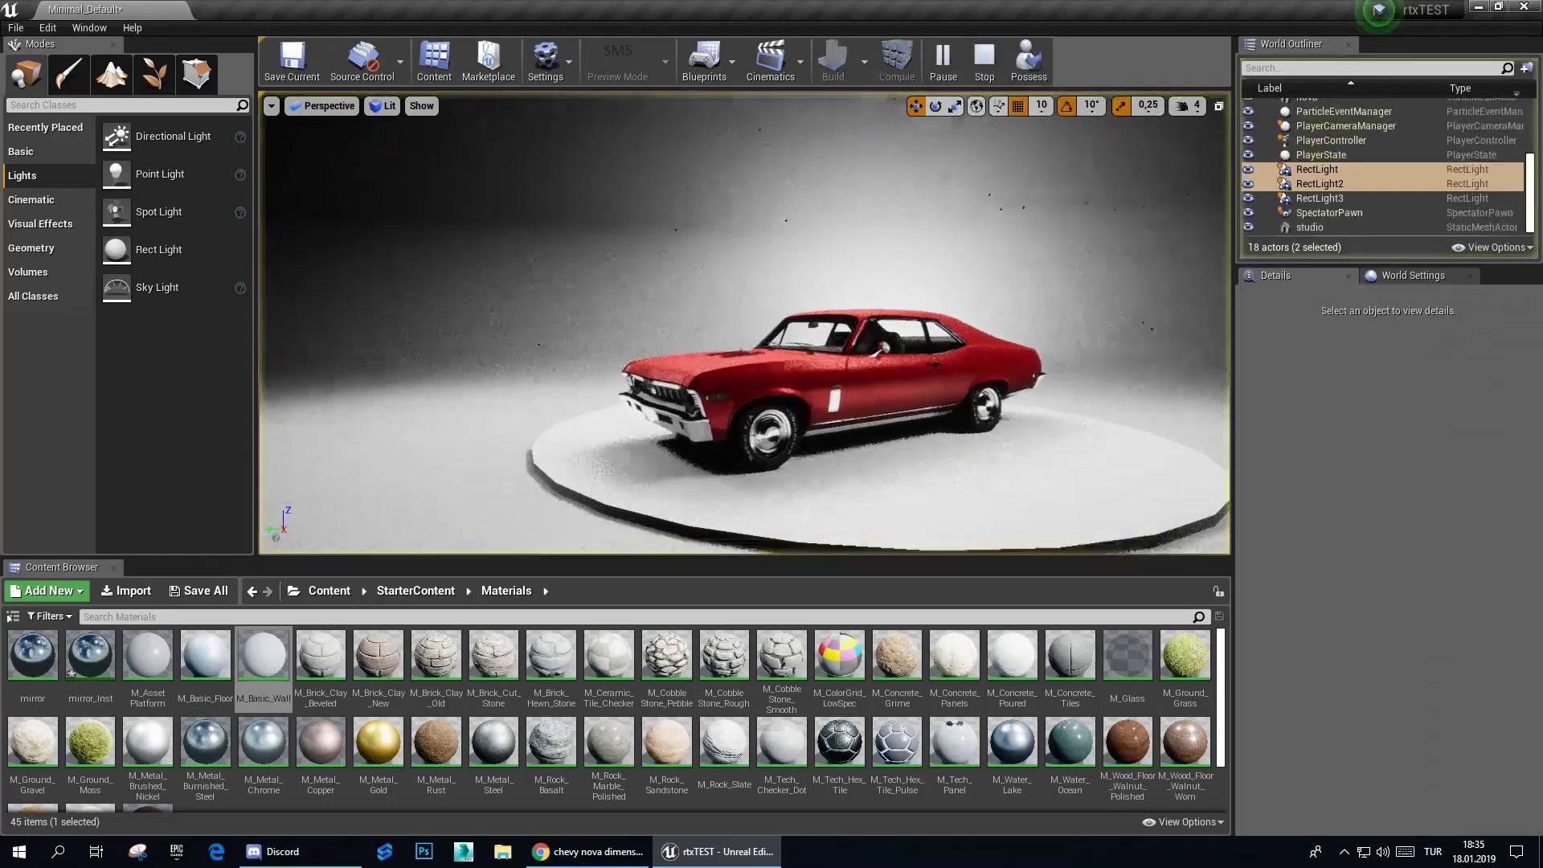
key("w")
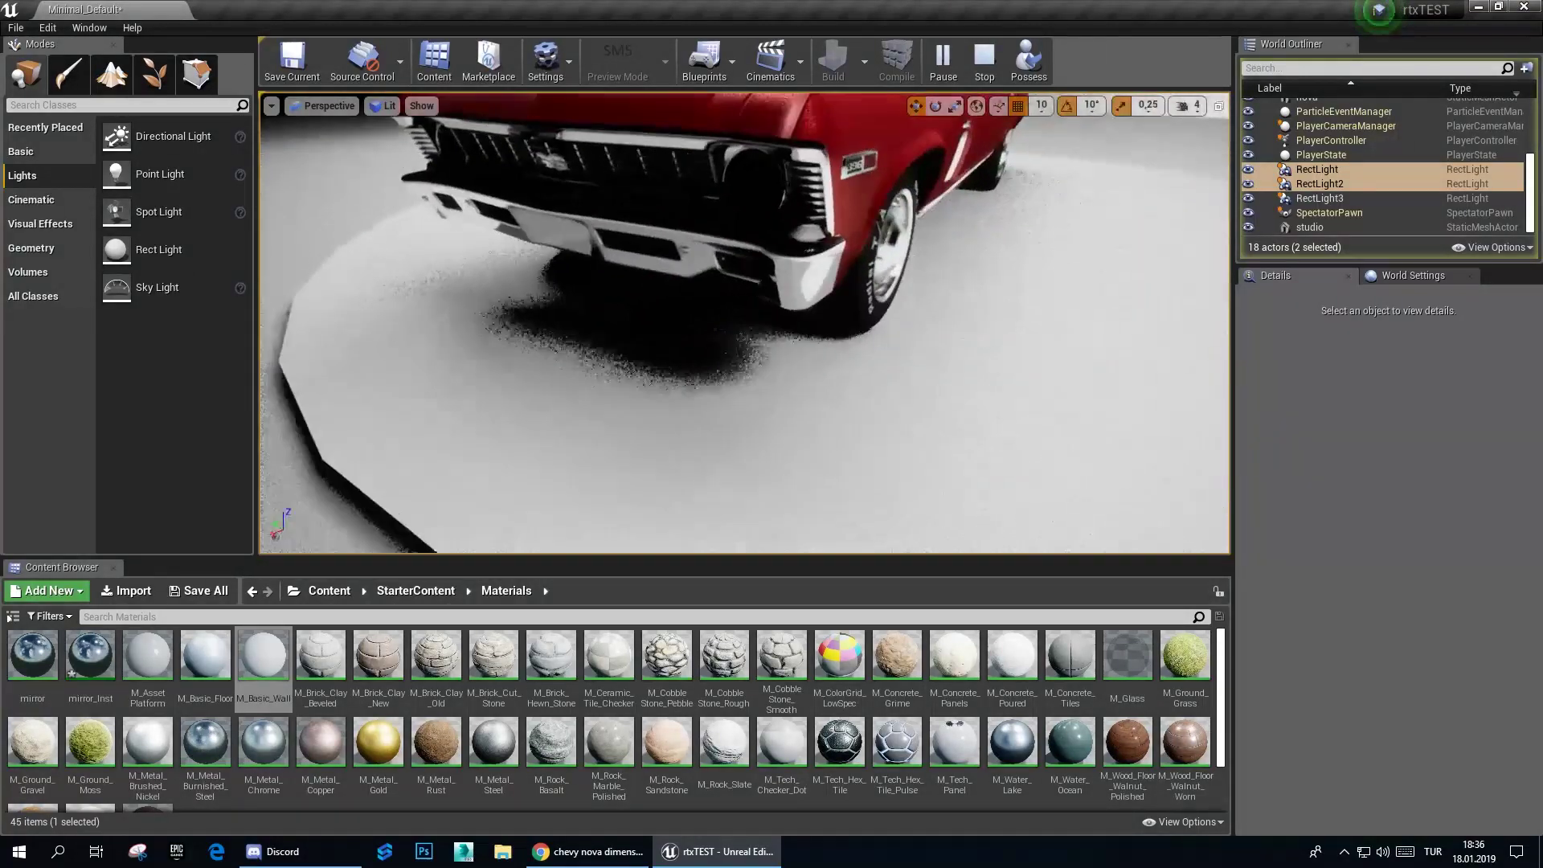
Step: Apply mirror_Inst to the turntable disc and check its reflections in a play preview
key("Escape")
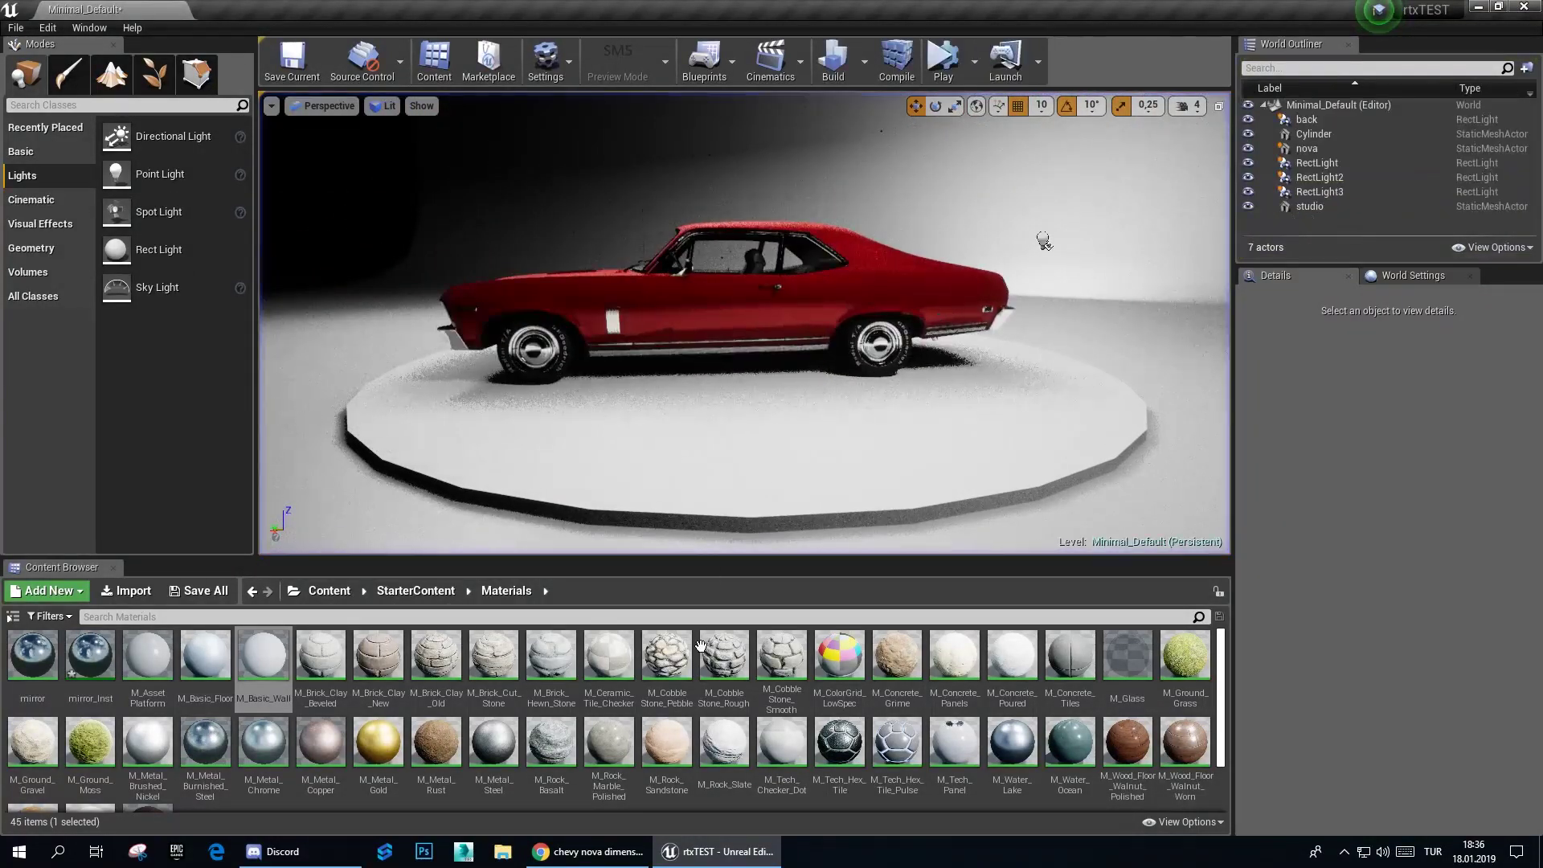
left_click_drag(90, 655, 707, 482)
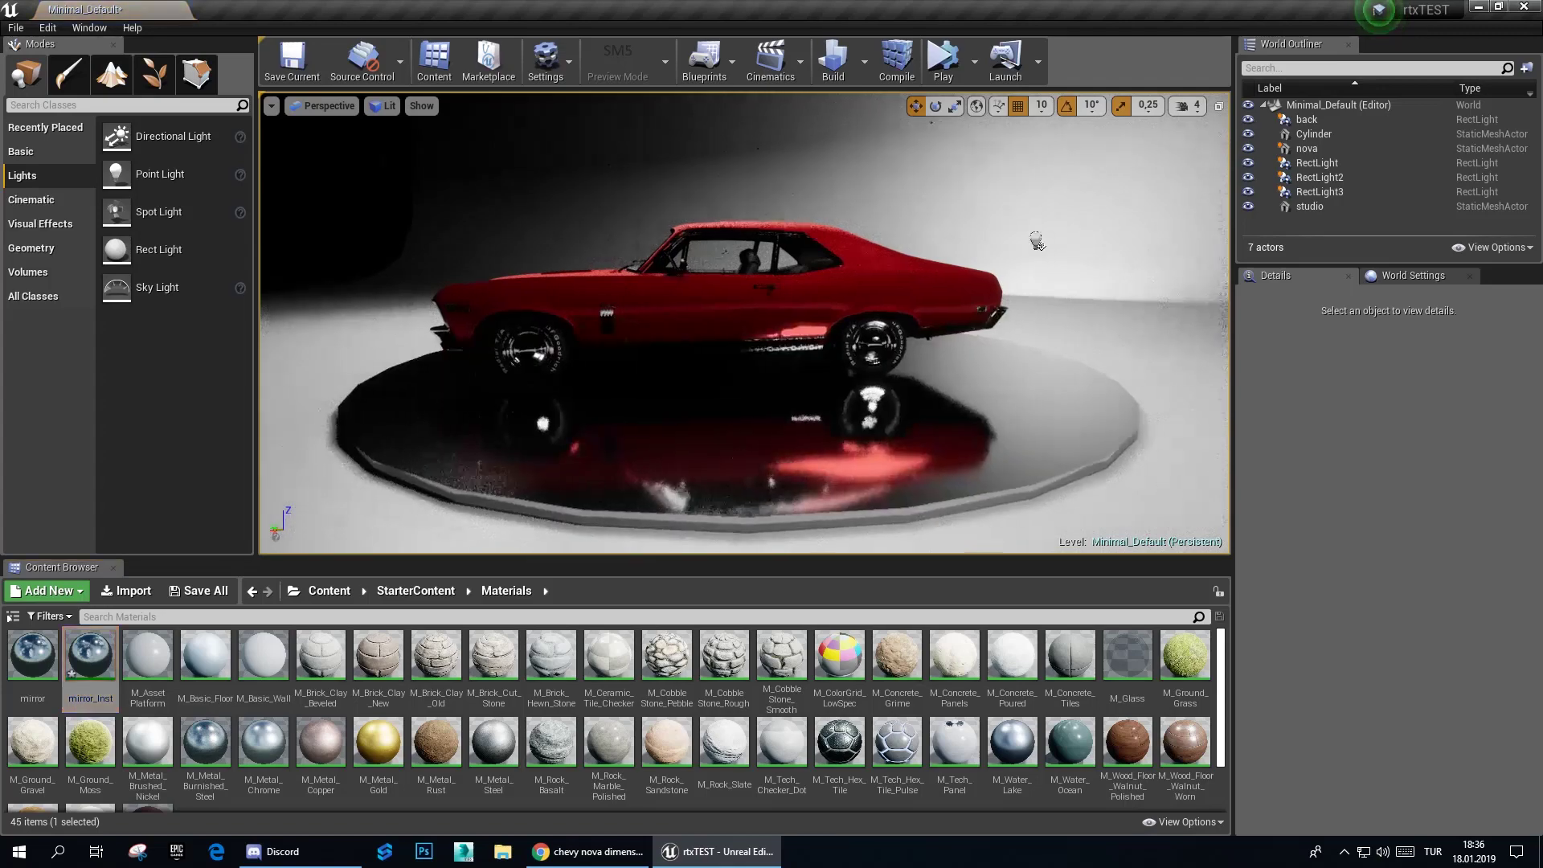
left_click(945, 64)
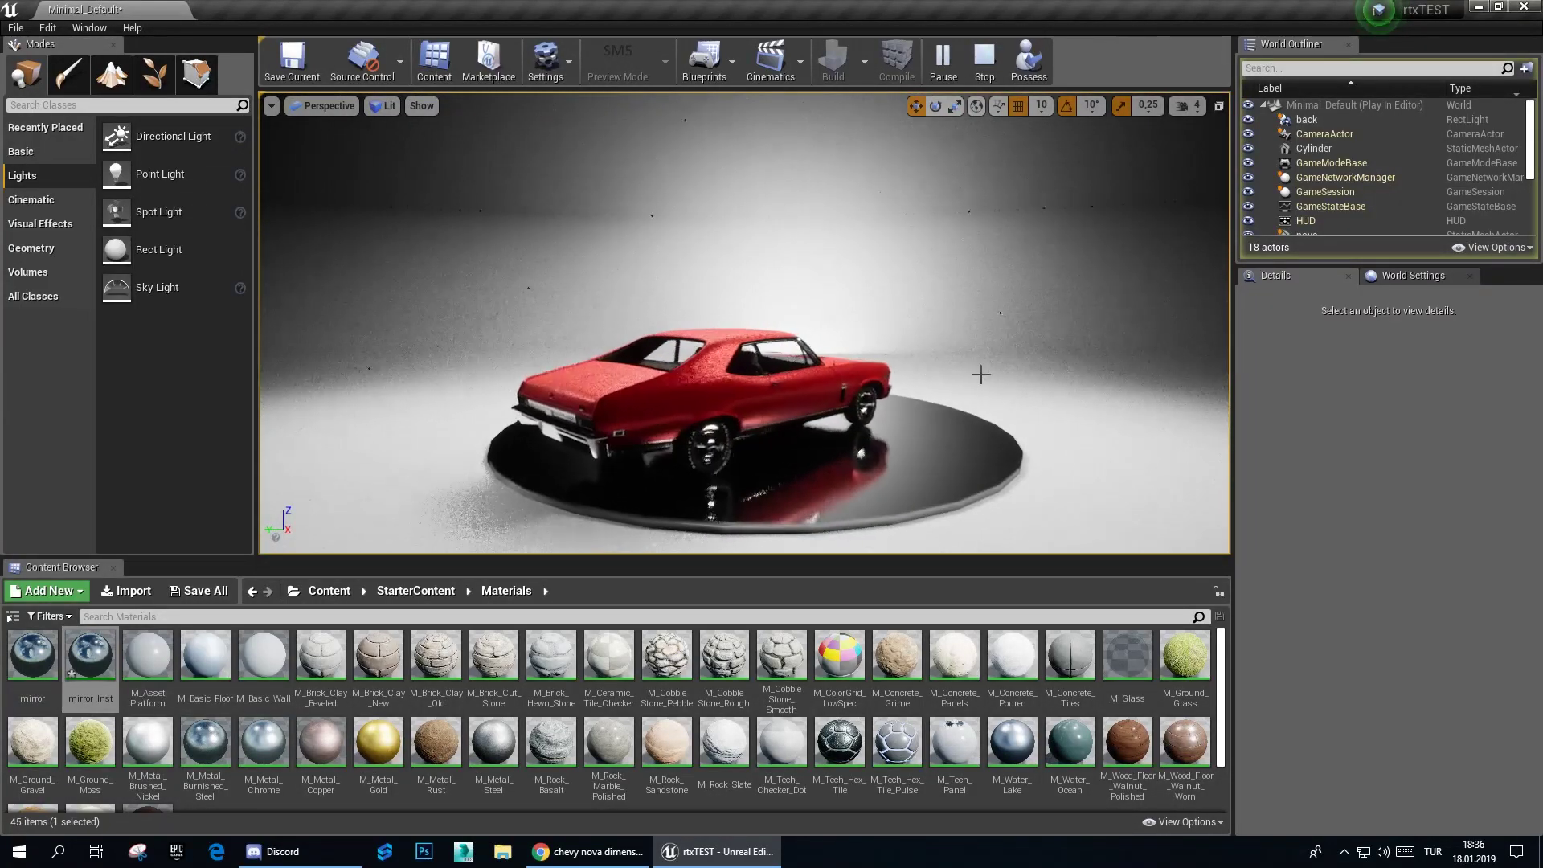
left_click(985, 58)
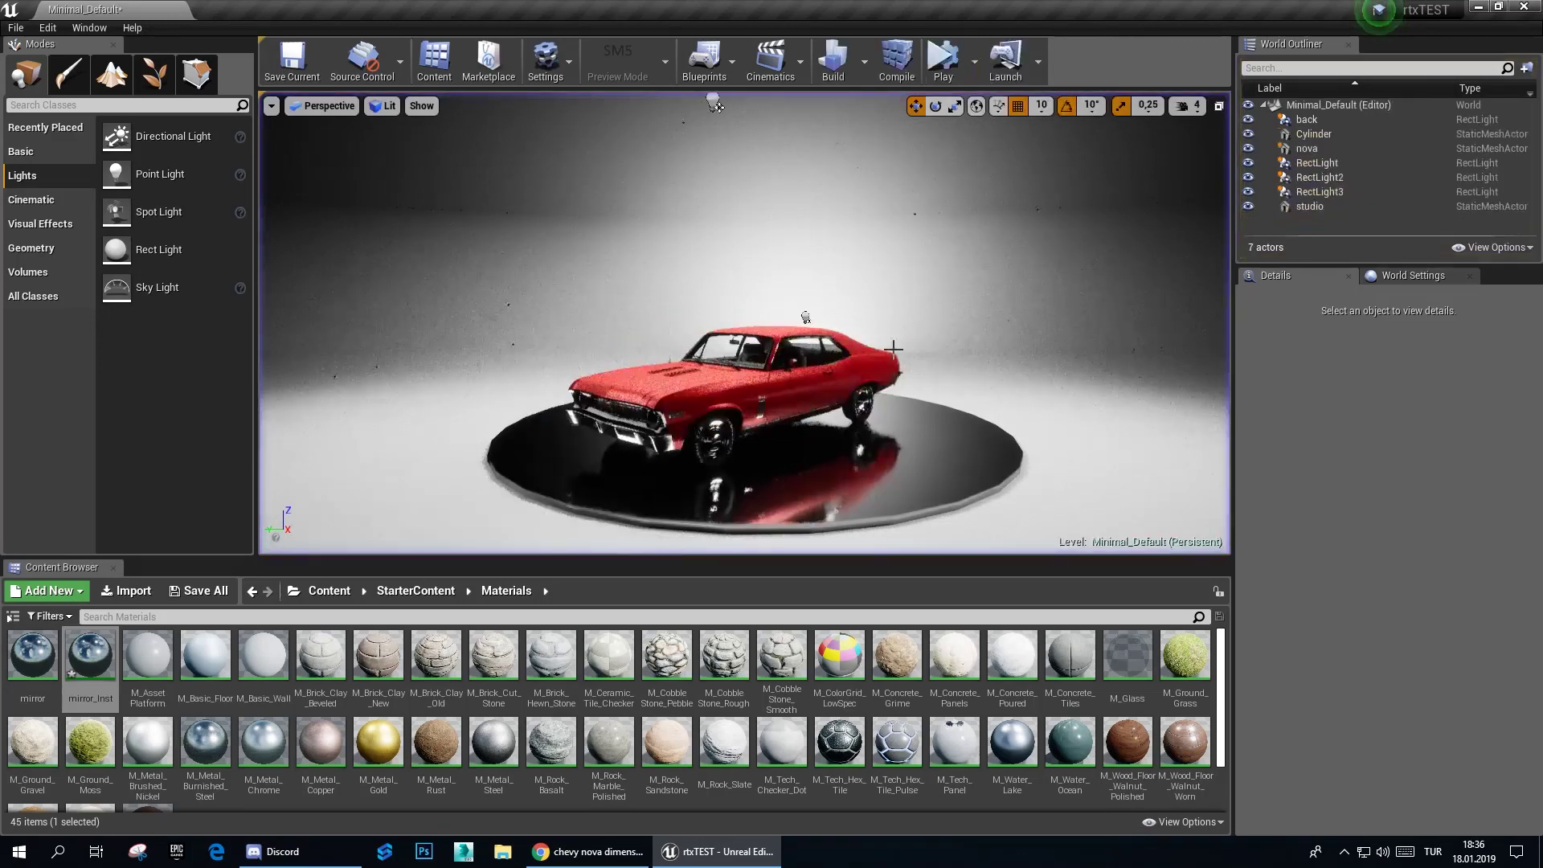
Step: Open the mirror_Inst material instance beside the viewport and raise its roughness
double_click(90, 655)
left_click_drag(1322, 395, 1320, 396)
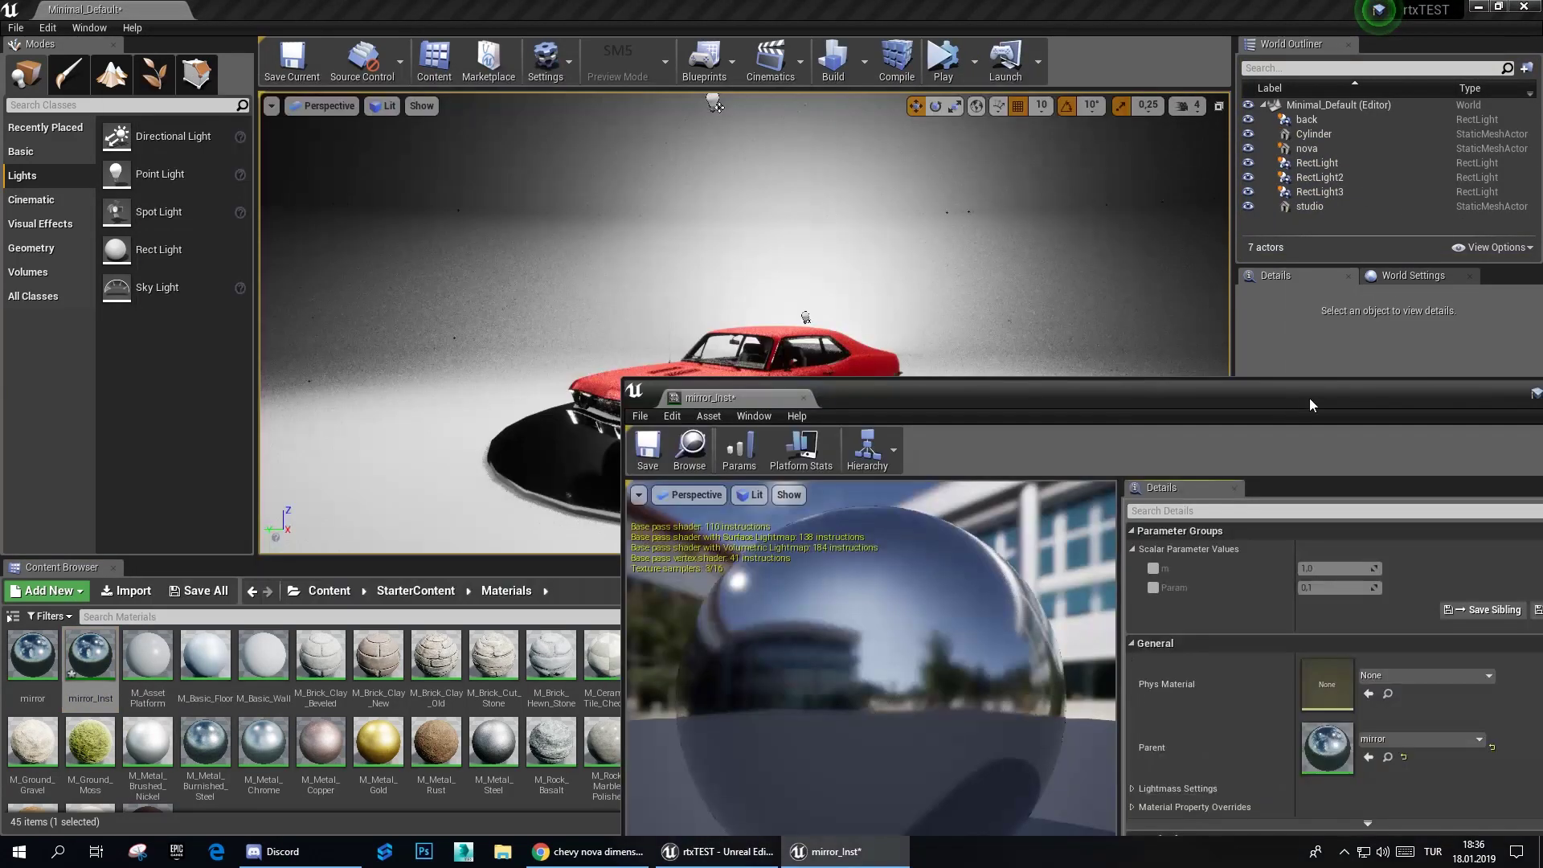
left_click_drag(1276, 511, 1281, 515)
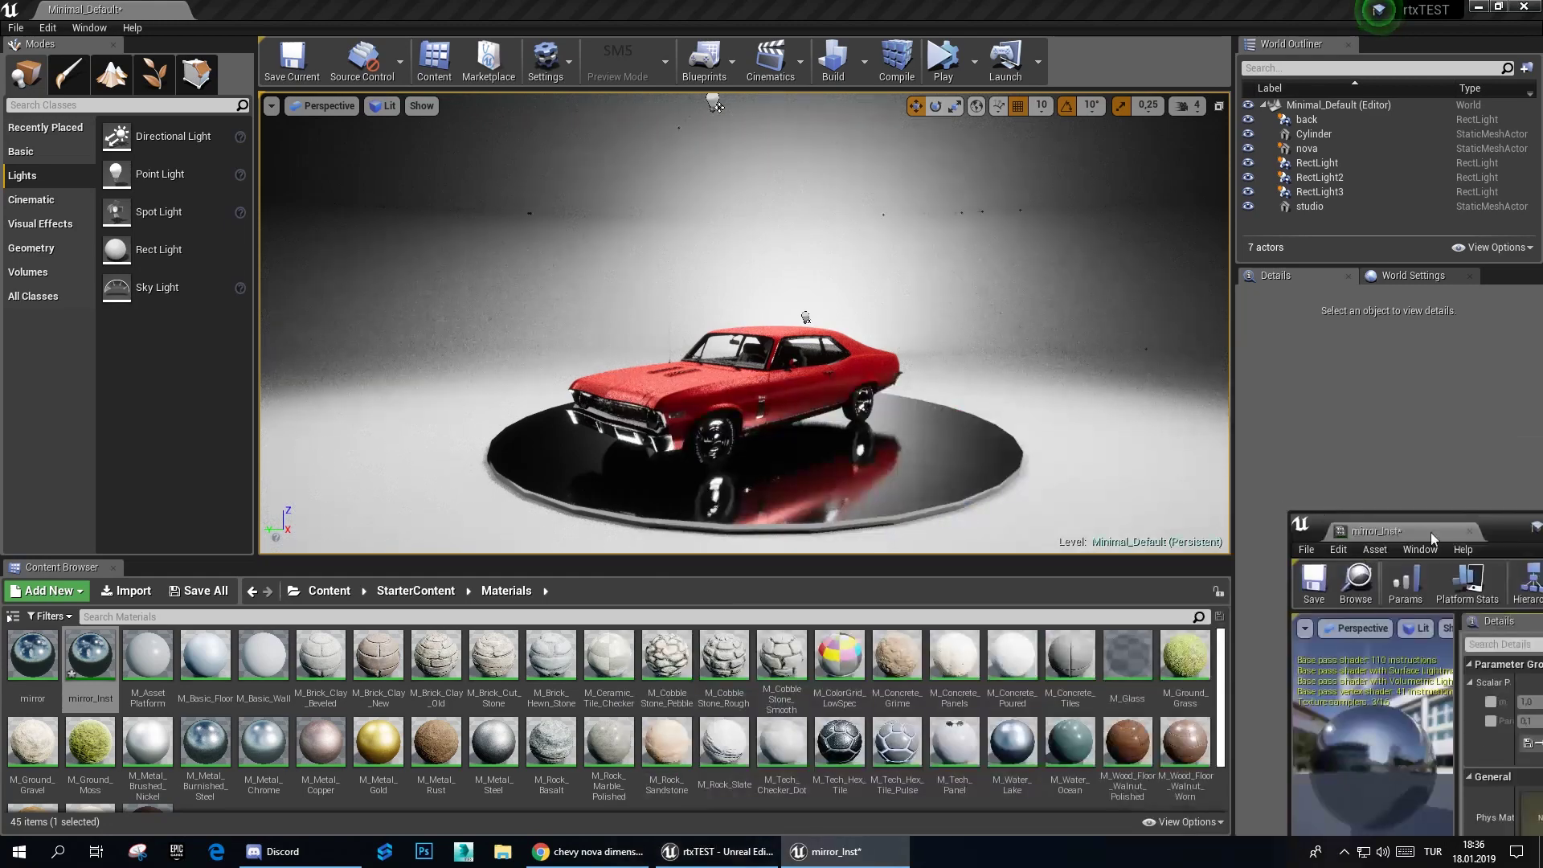
left_click_drag(1448, 514, 1144, 221)
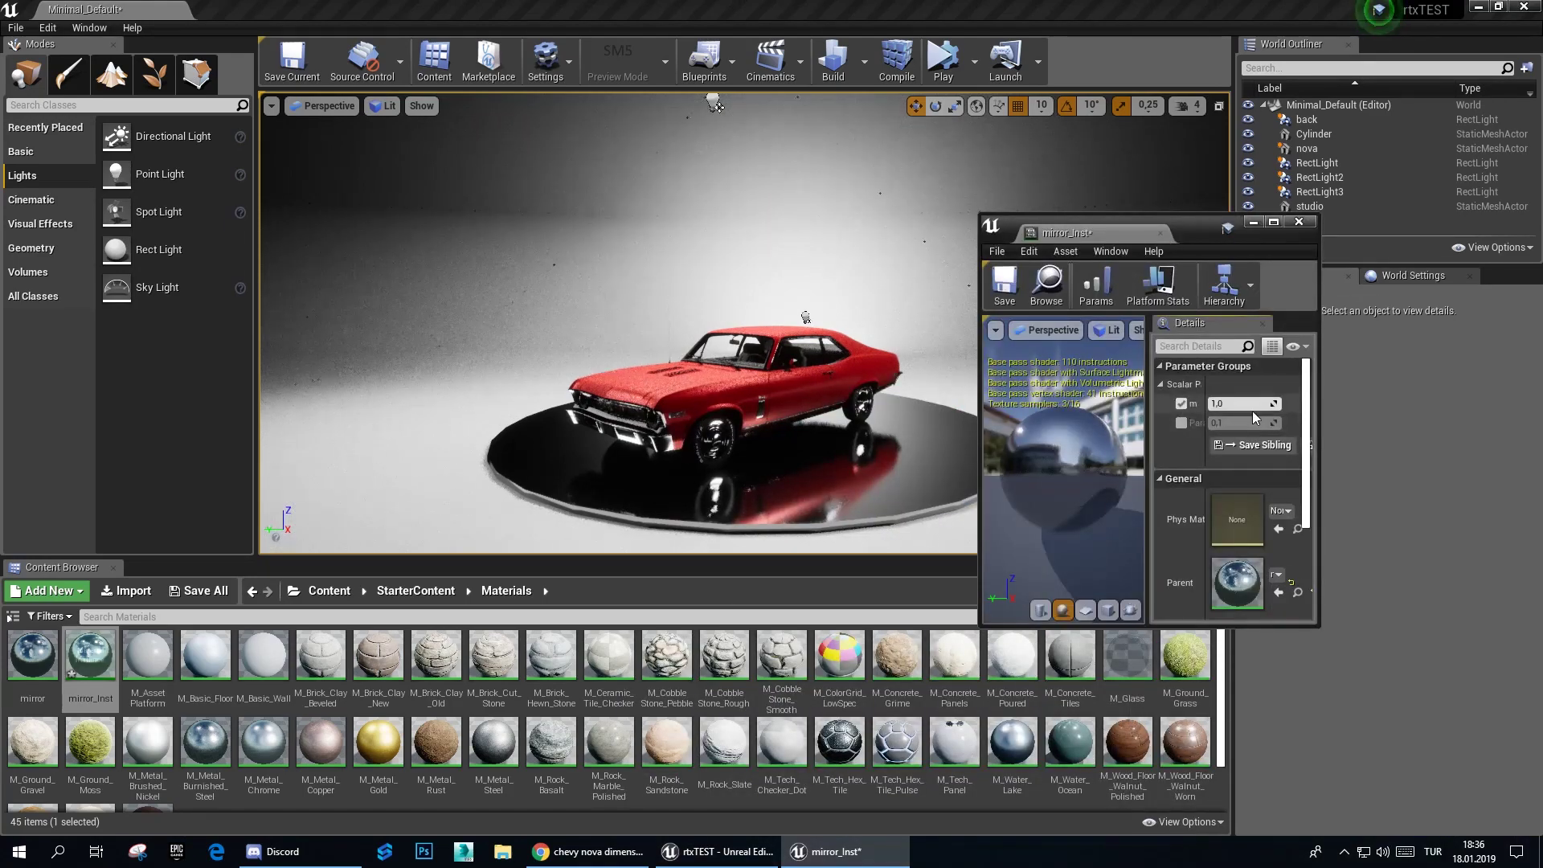
mouse_move(1229, 405)
left_mouse_down()
mouse_move(1189, 406)
mouse_move(1285, 403)
left_mouse_up()
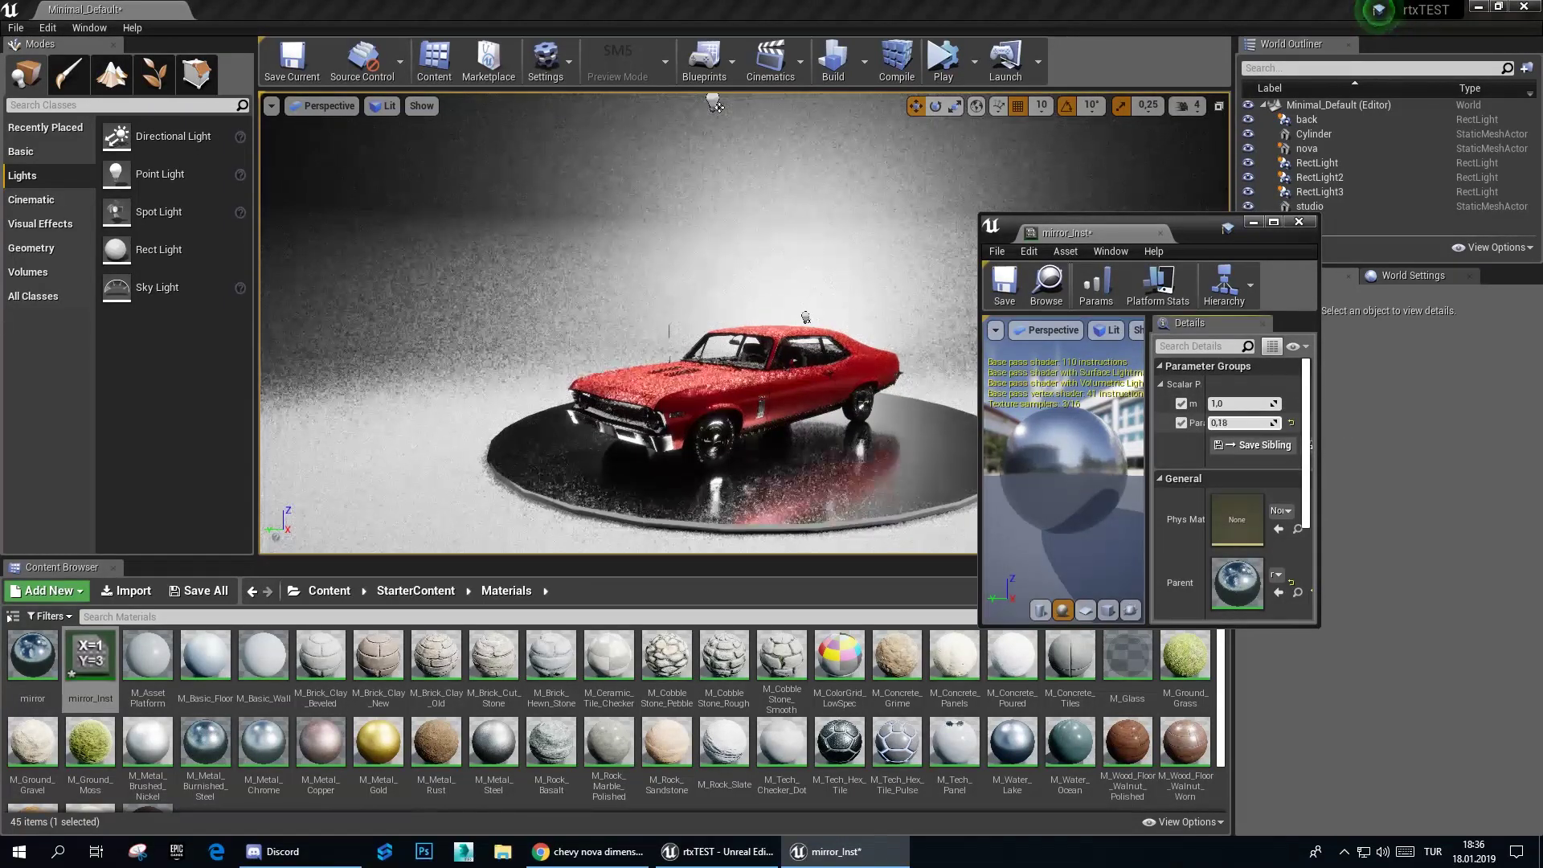
right_click_drag(713, 103, 868, 79)
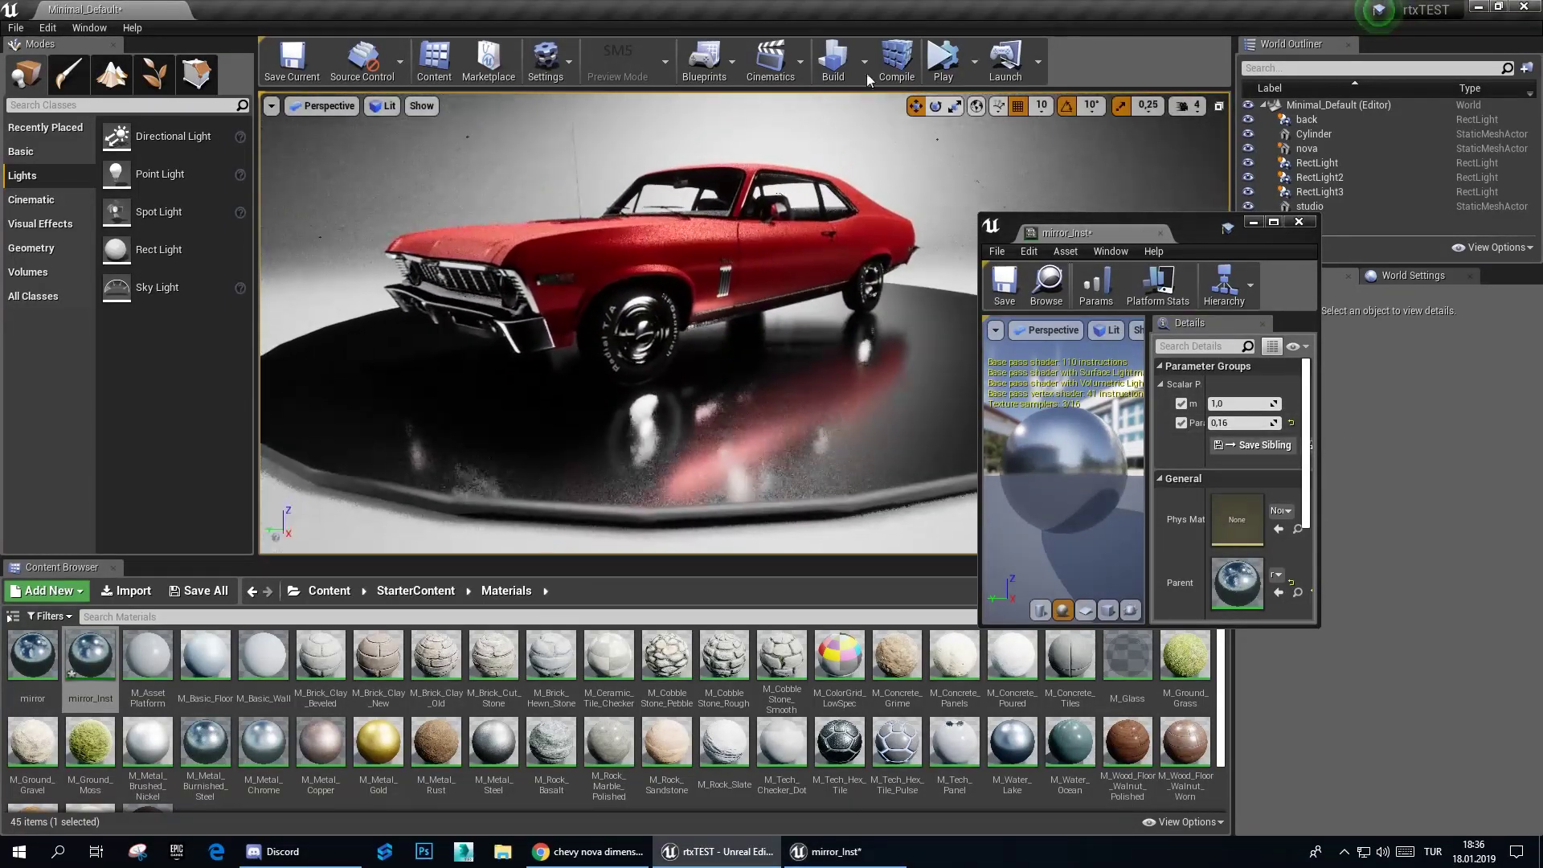
Step: Start play mode, show the FPS counter, and try a mirror roughness of 0.01
left_click(951, 70)
mouse_move(1241, 422)
left_mouse_down()
mouse_move(1258, 423)
mouse_move(1217, 422)
left_mouse_up()
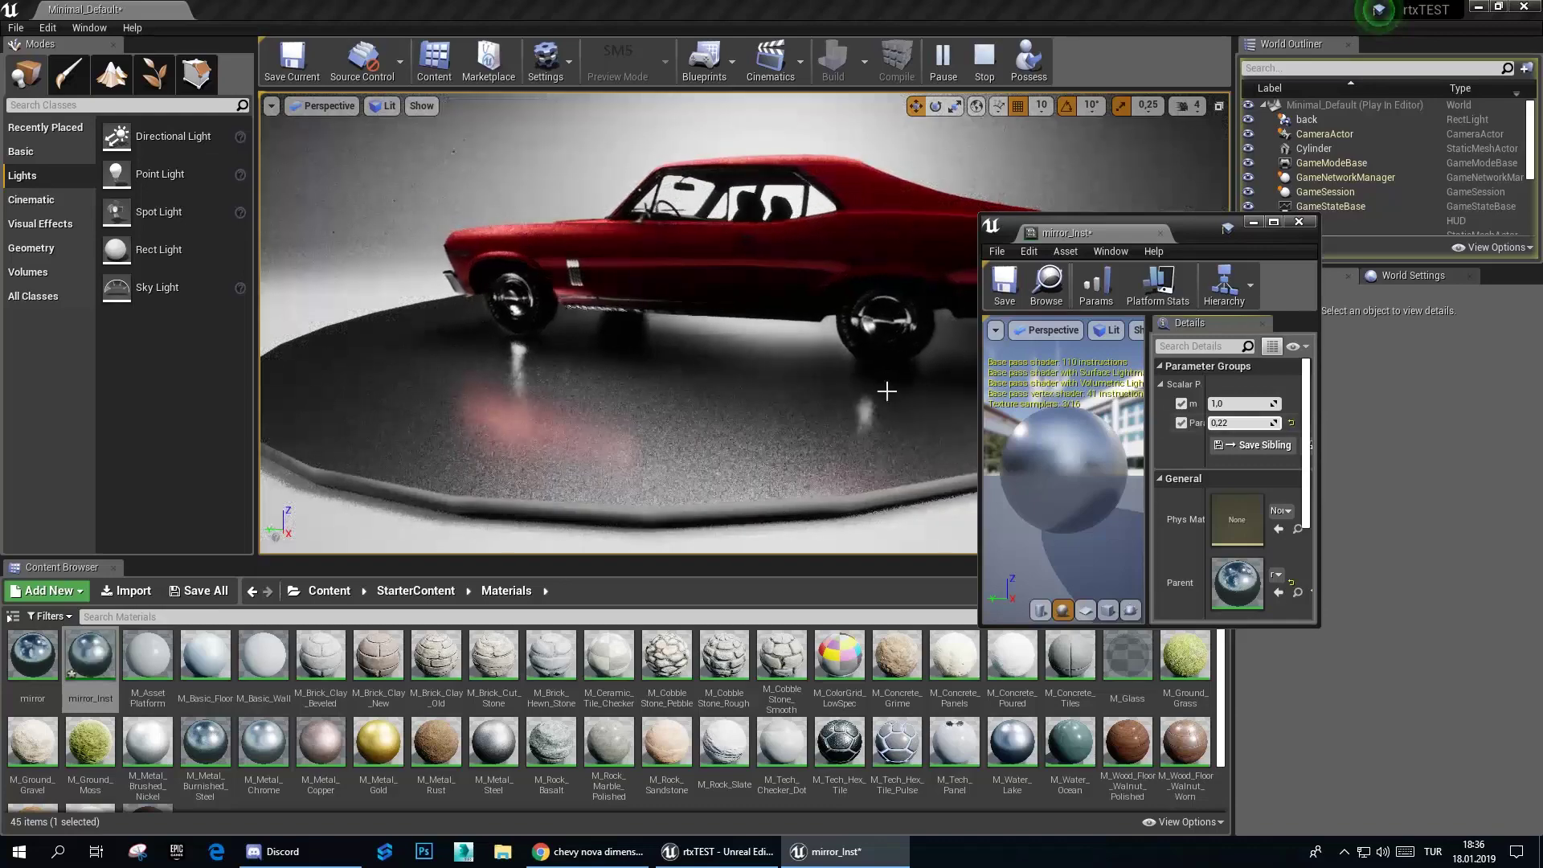
left_click(271, 105)
left_click(313, 177)
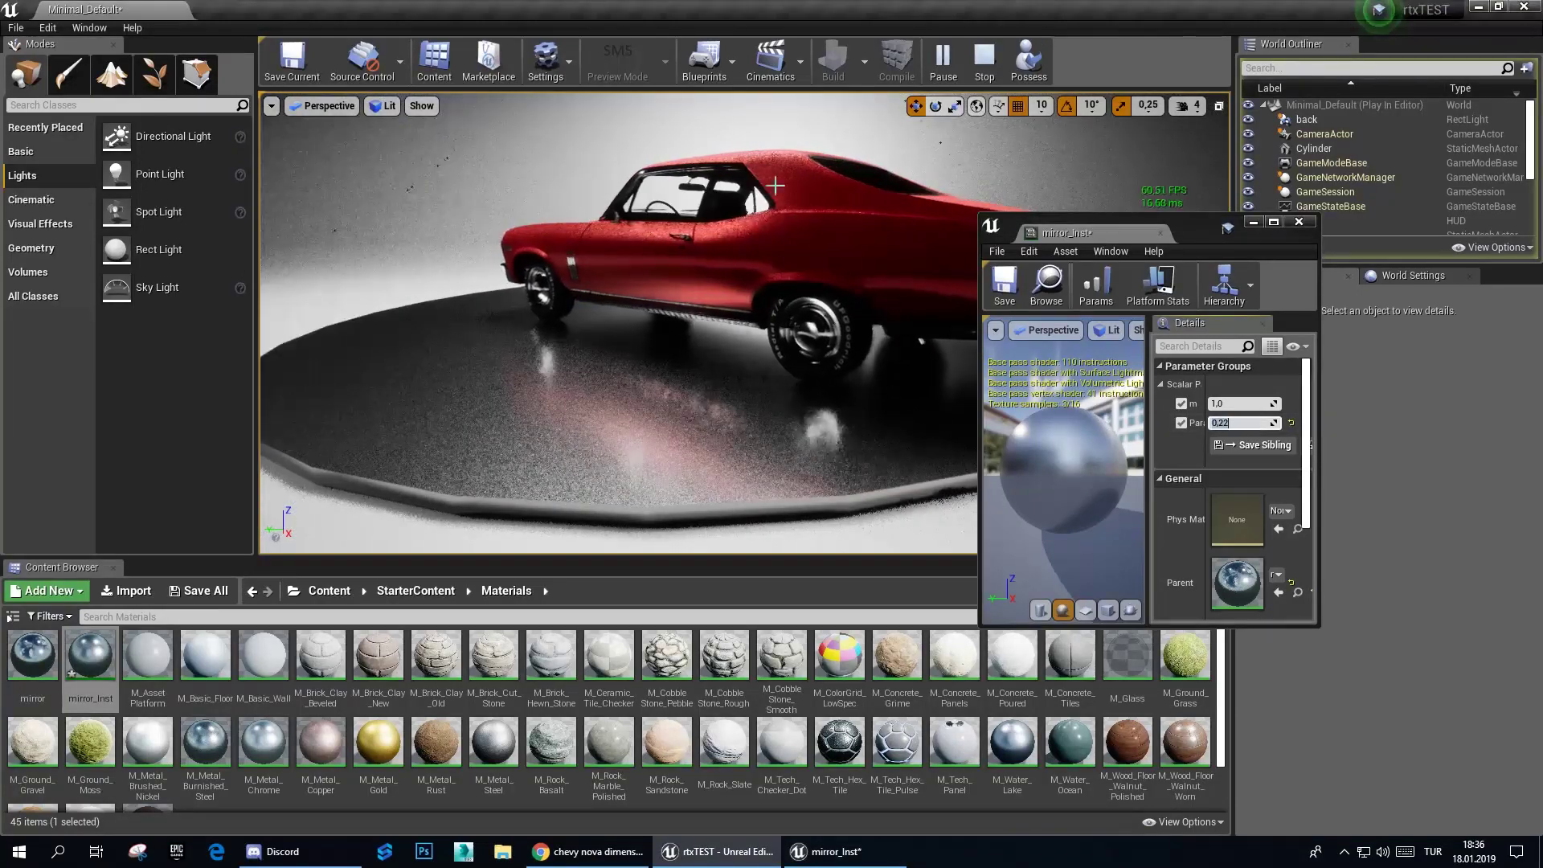
left_click_drag(1177, 237, 1259, 240)
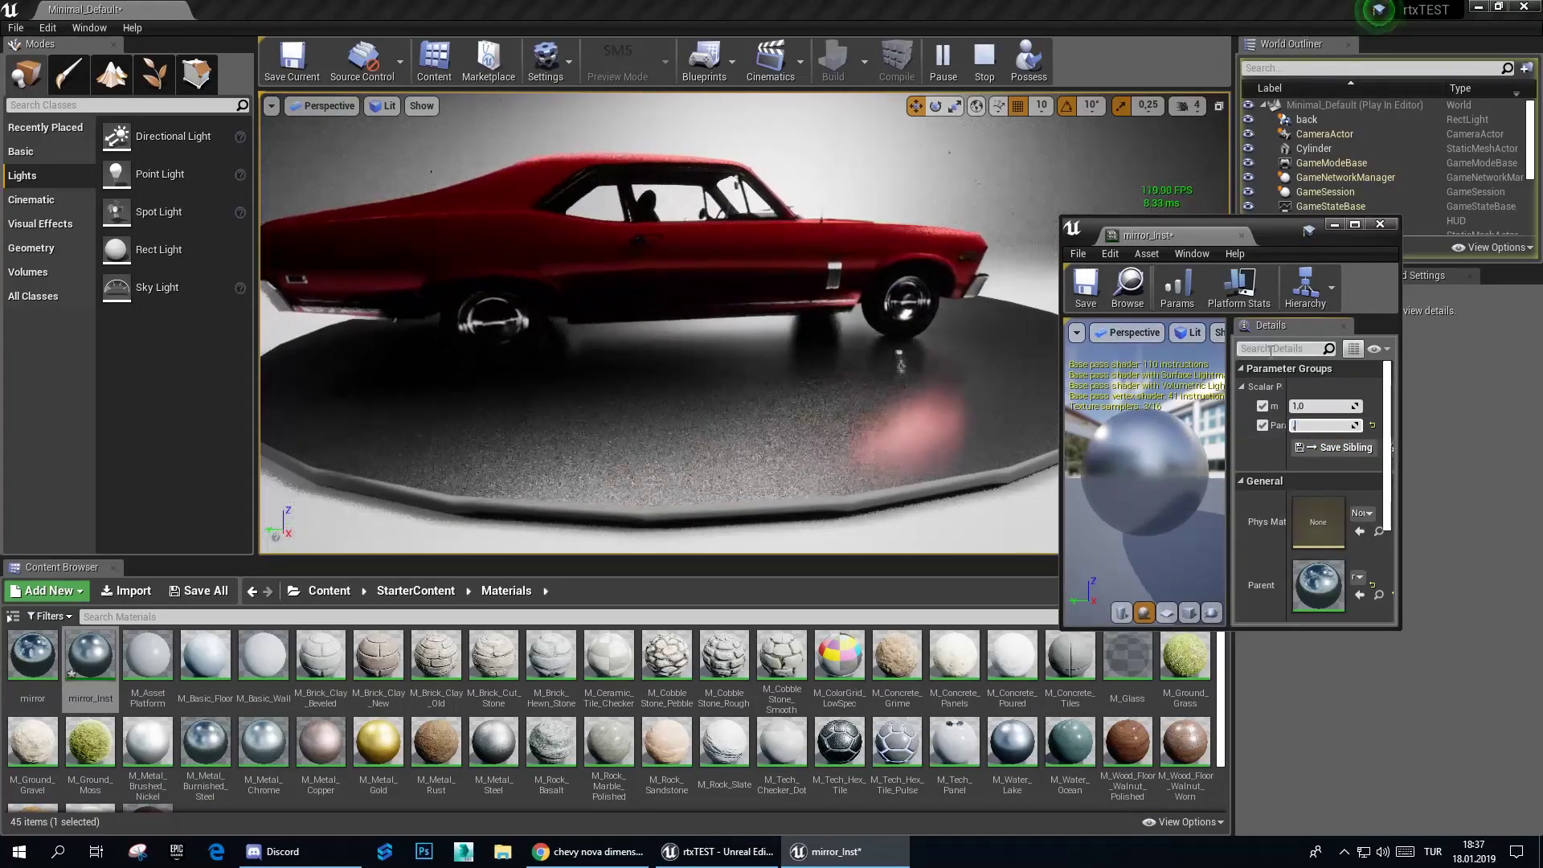
type(",01")
key("Return")
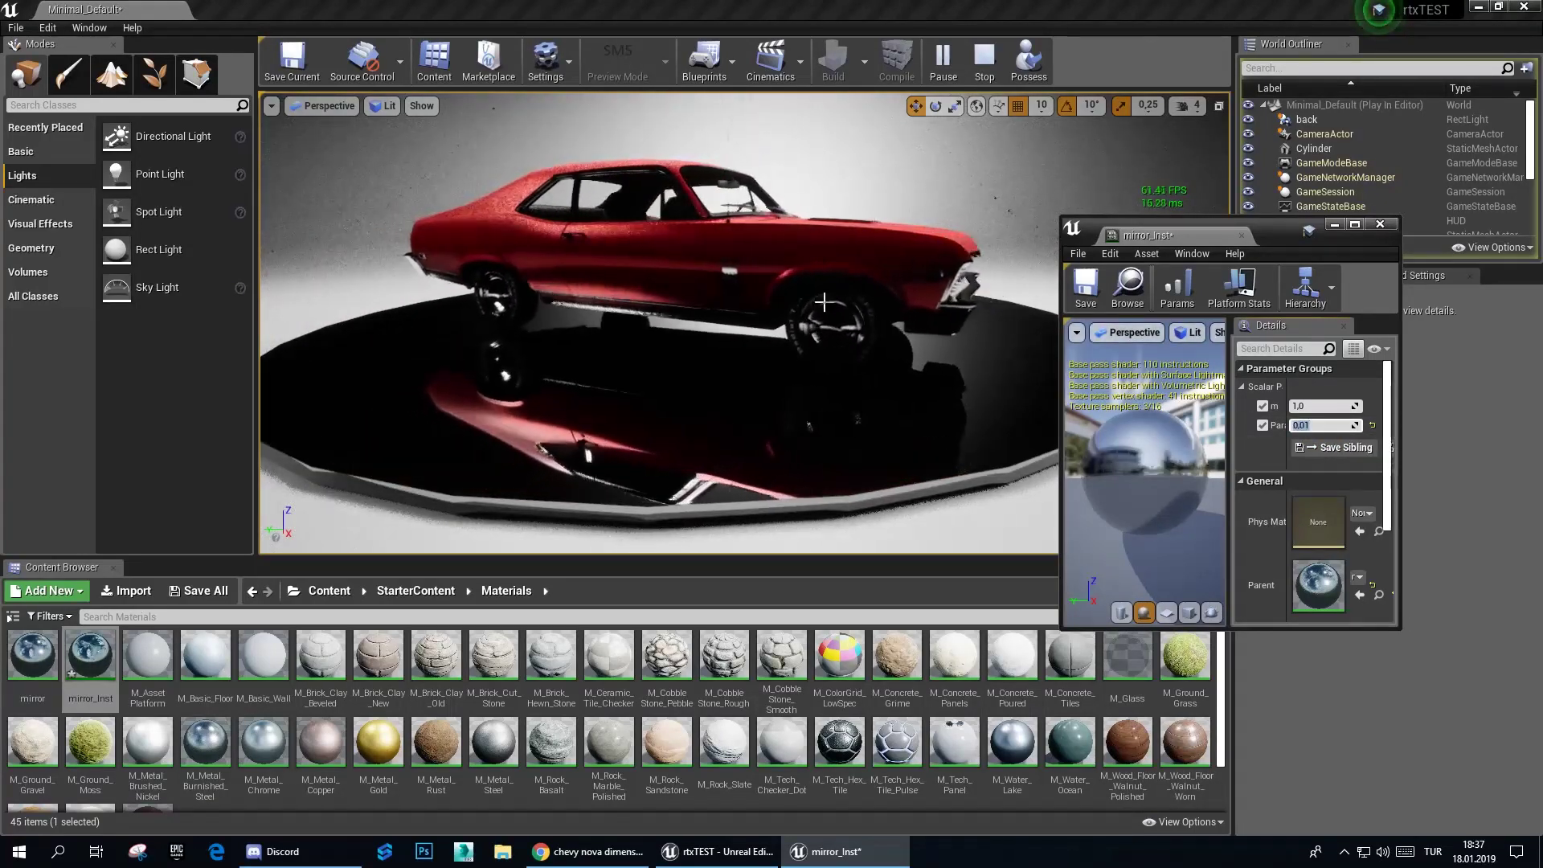
left_click(823, 302)
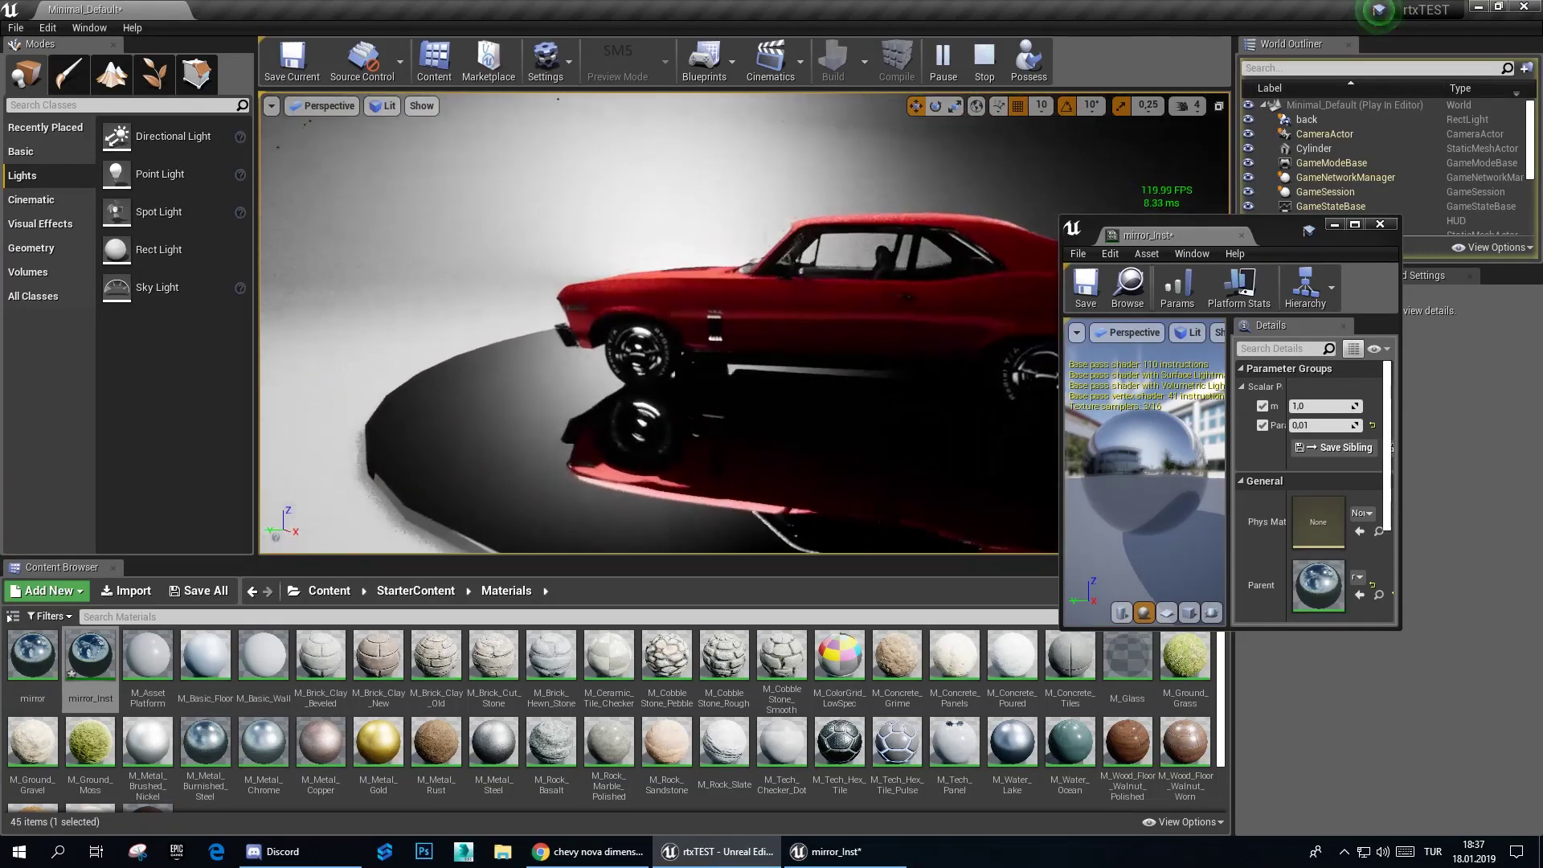
Step: Set the mirror's first scalar parameter to 4 and retry roughness values of 0.5 and 0.01
mouse_move(1312, 406)
left_mouse_down()
mouse_move(1285, 406)
mouse_move(1334, 407)
left_mouse_up()
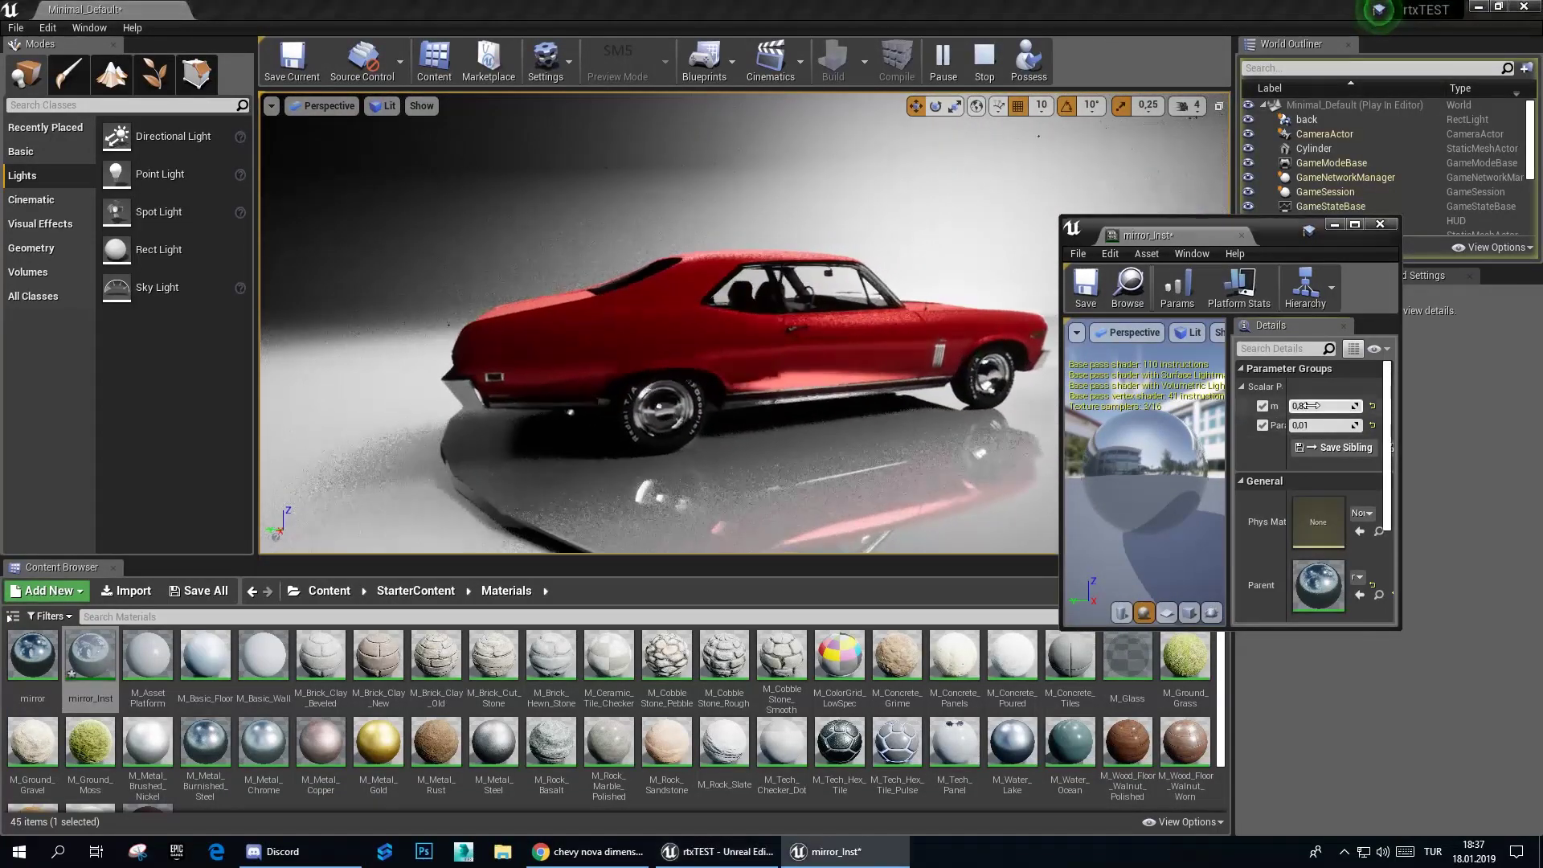
type("4")
key("Return")
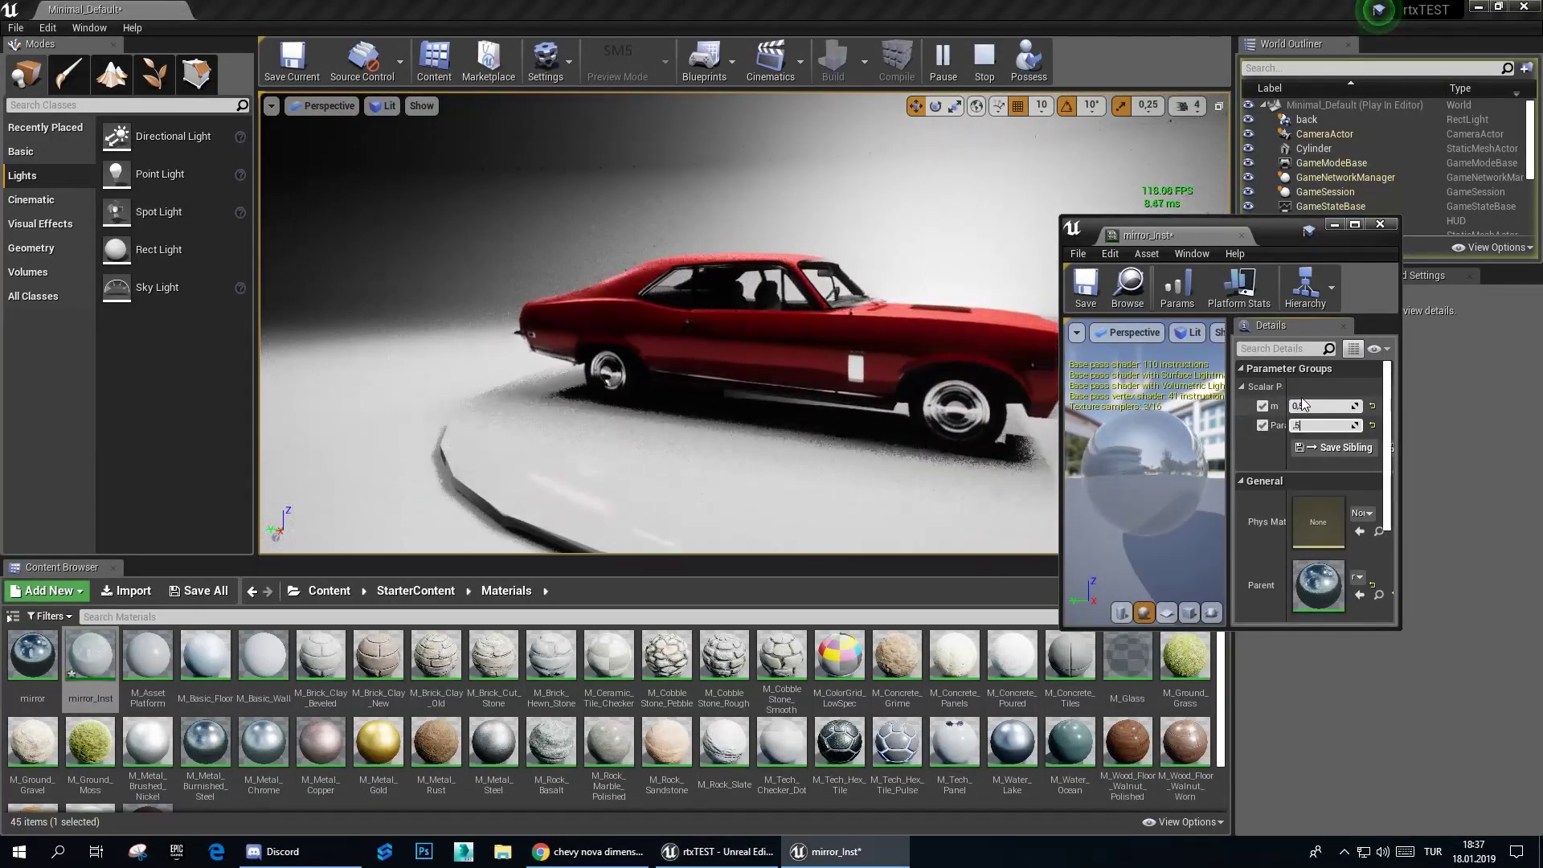
key("Return")
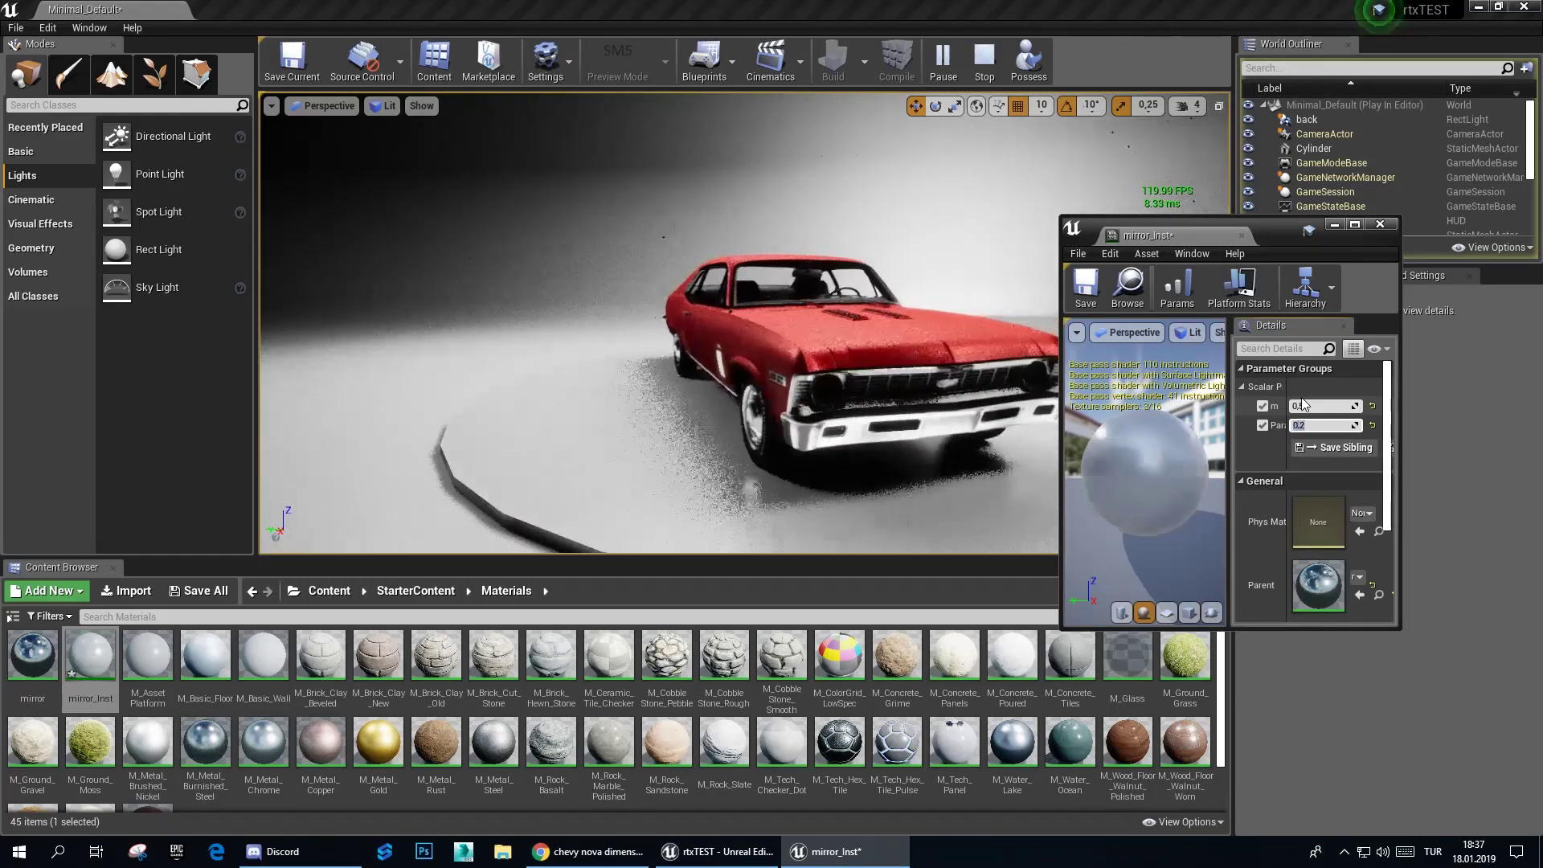
left_click_drag(1303, 401, 1295, 401)
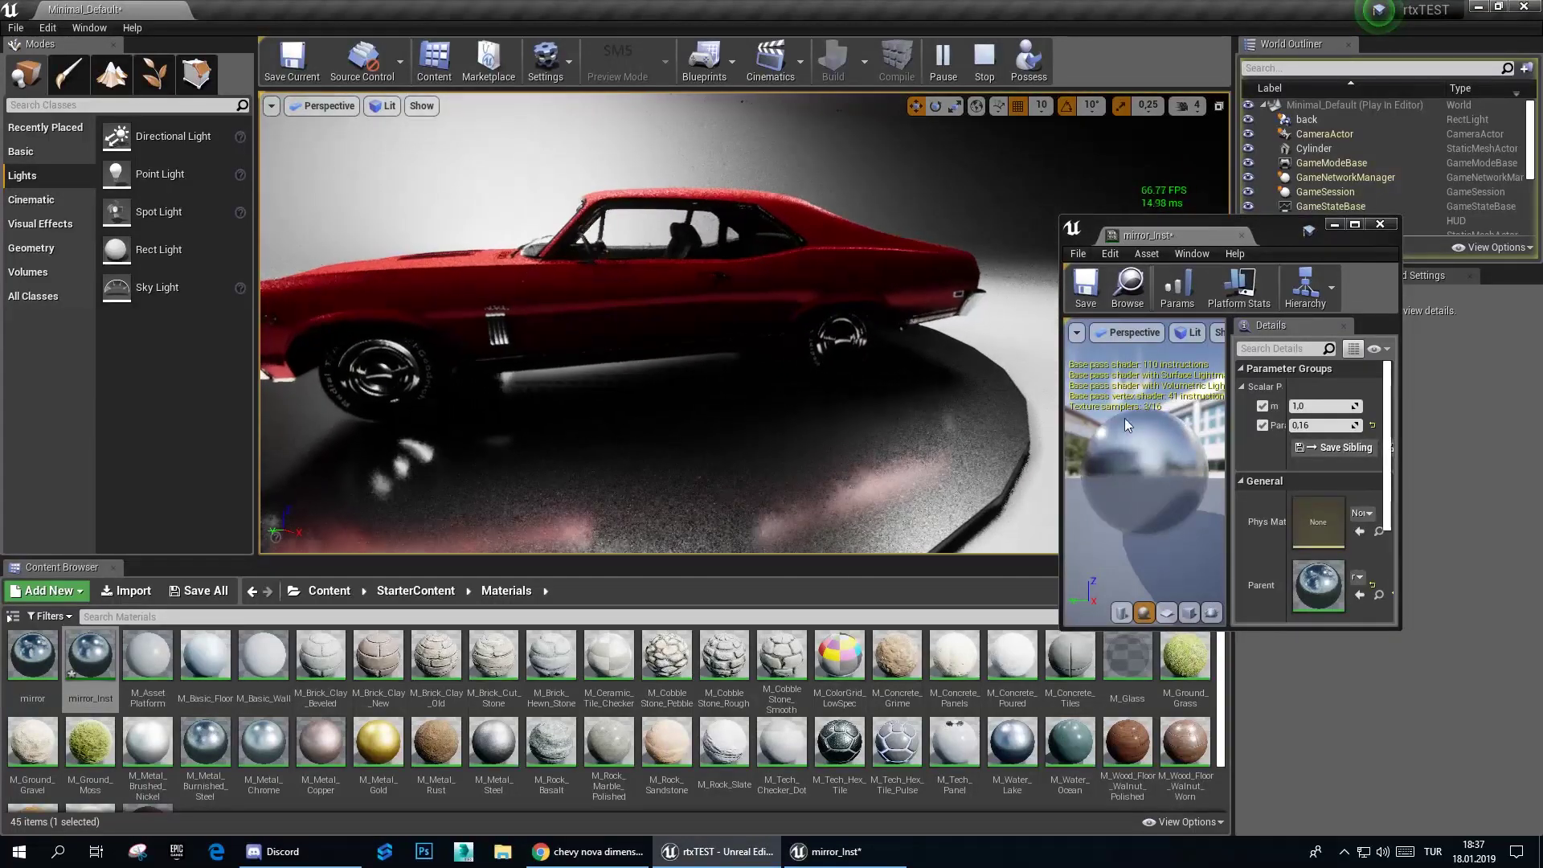
type("0.01")
key("Return")
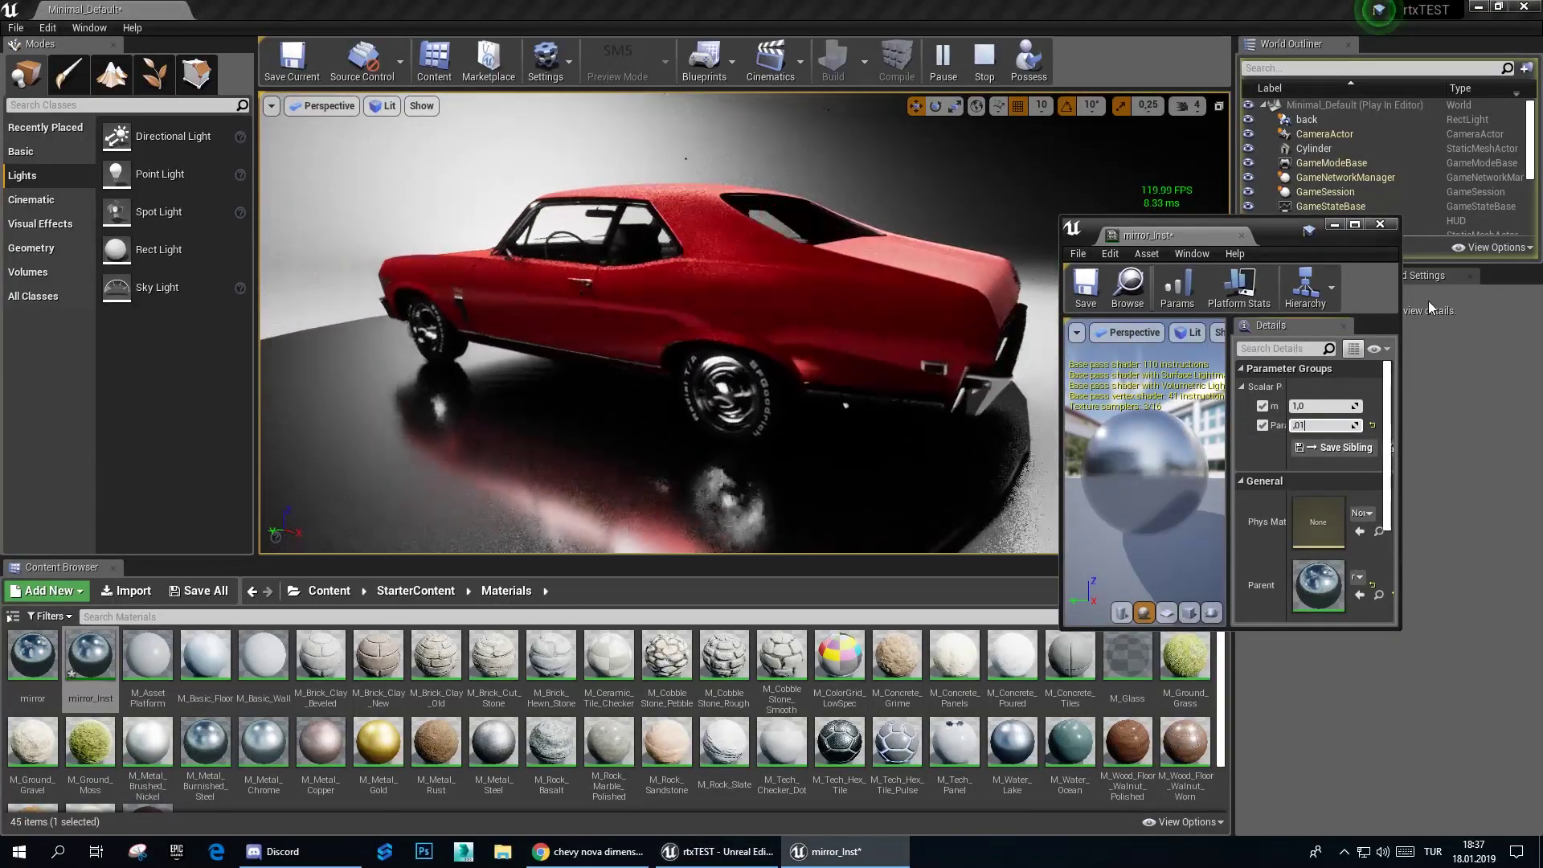
Step: Try roughness 0.05, settle on 0.09, and close the mirror_Inst editor
type("0.05")
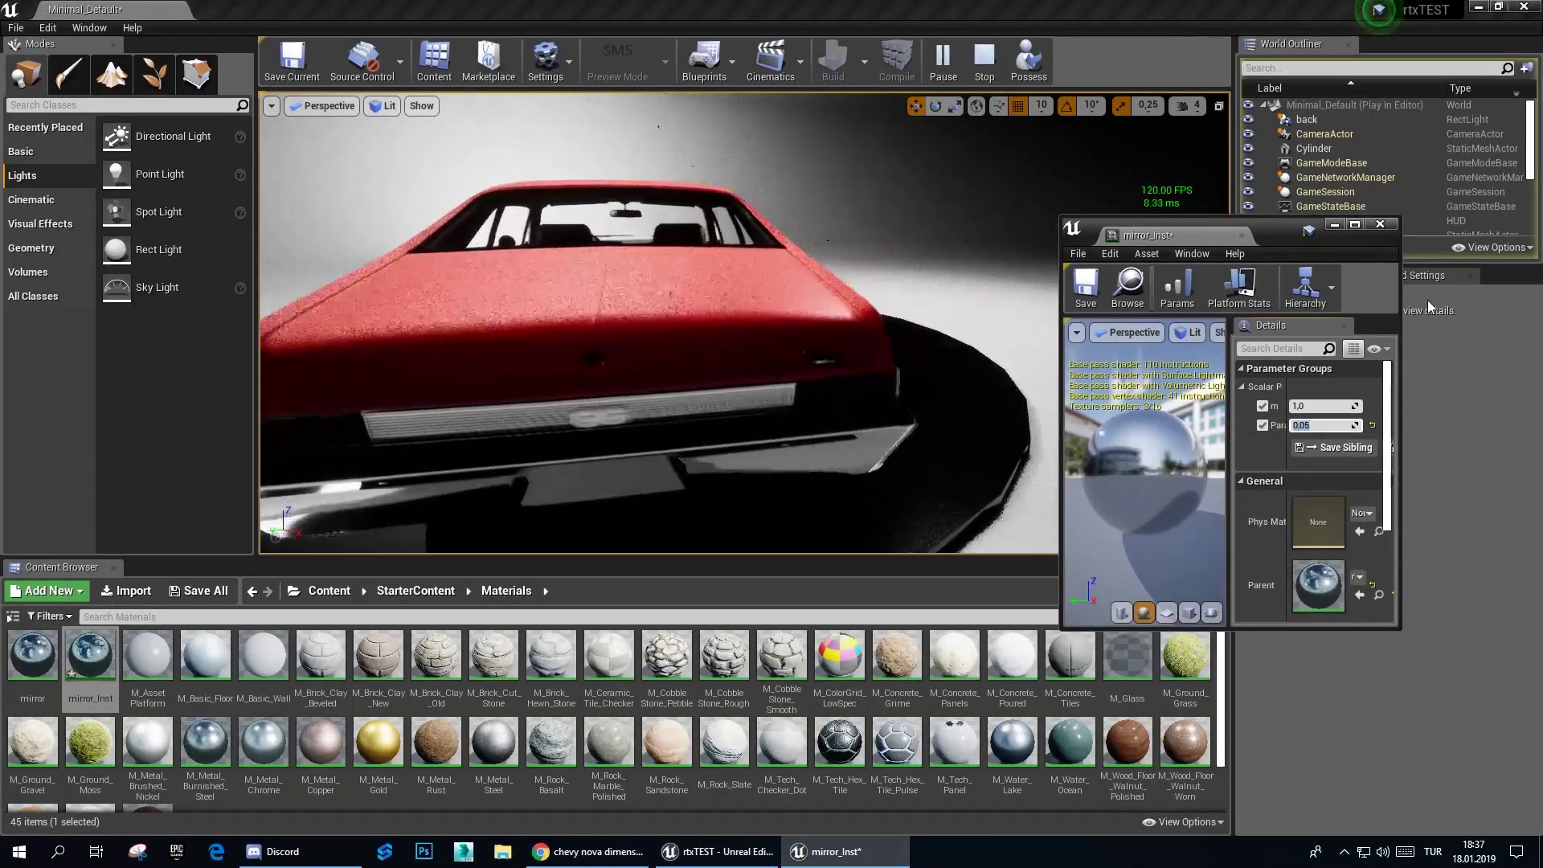
key("Return")
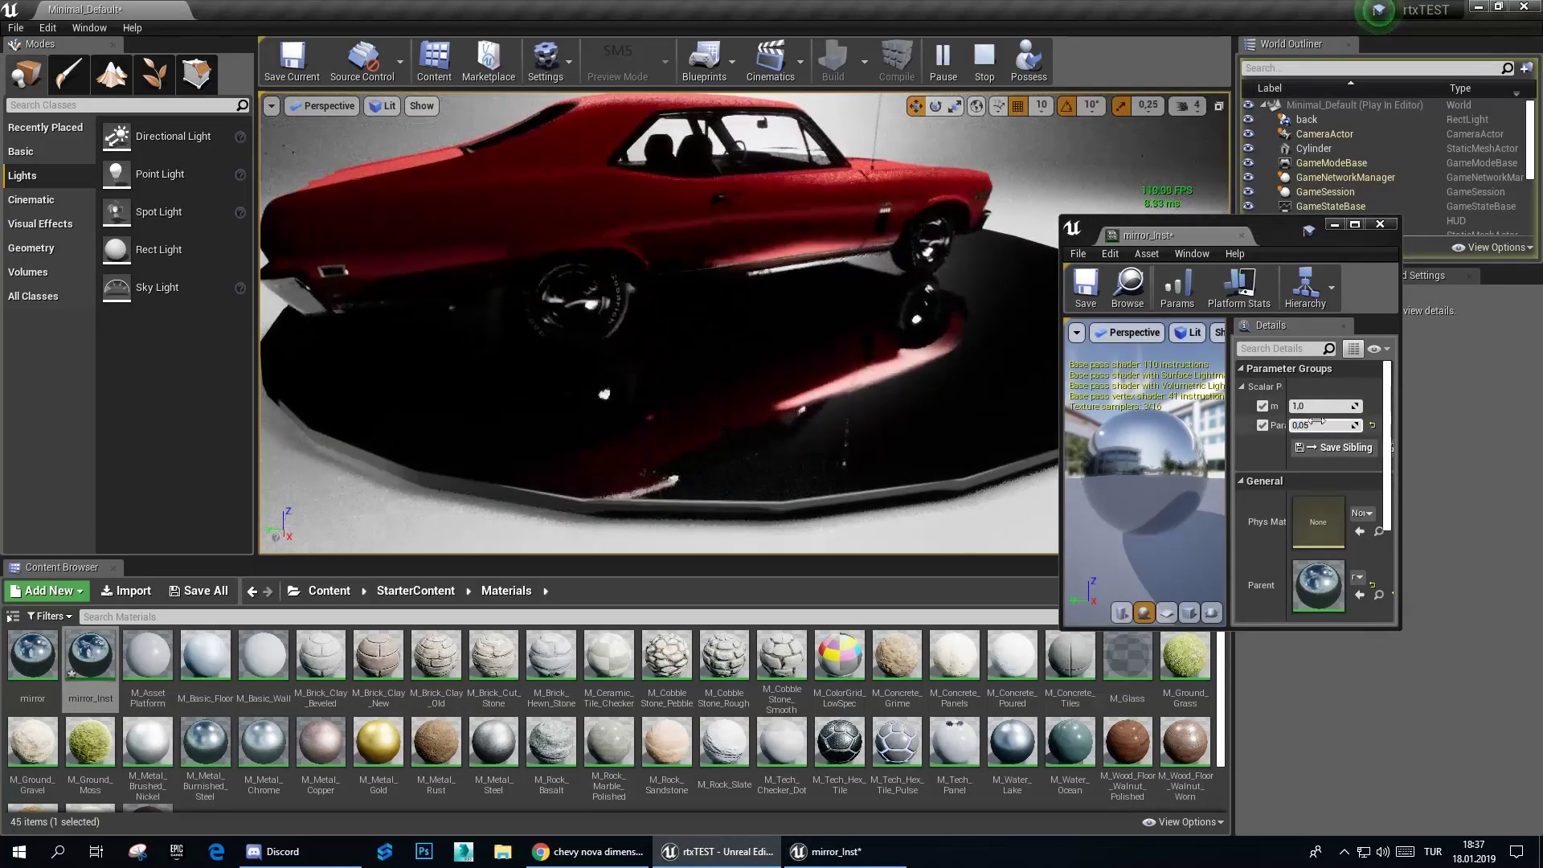
left_click(1418, 382)
type(",0")
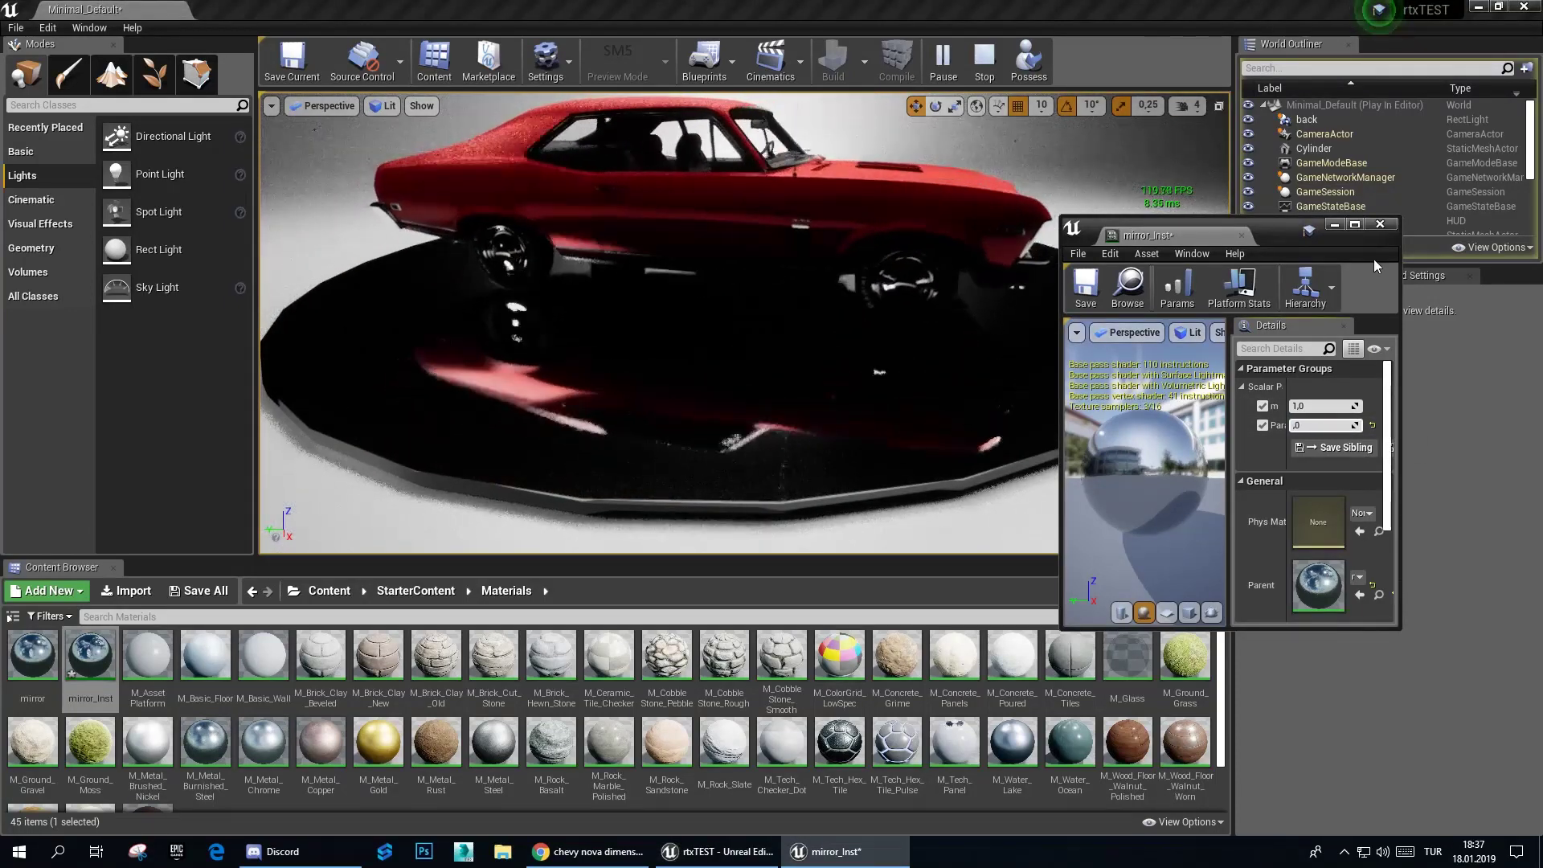
type("9")
key("Return")
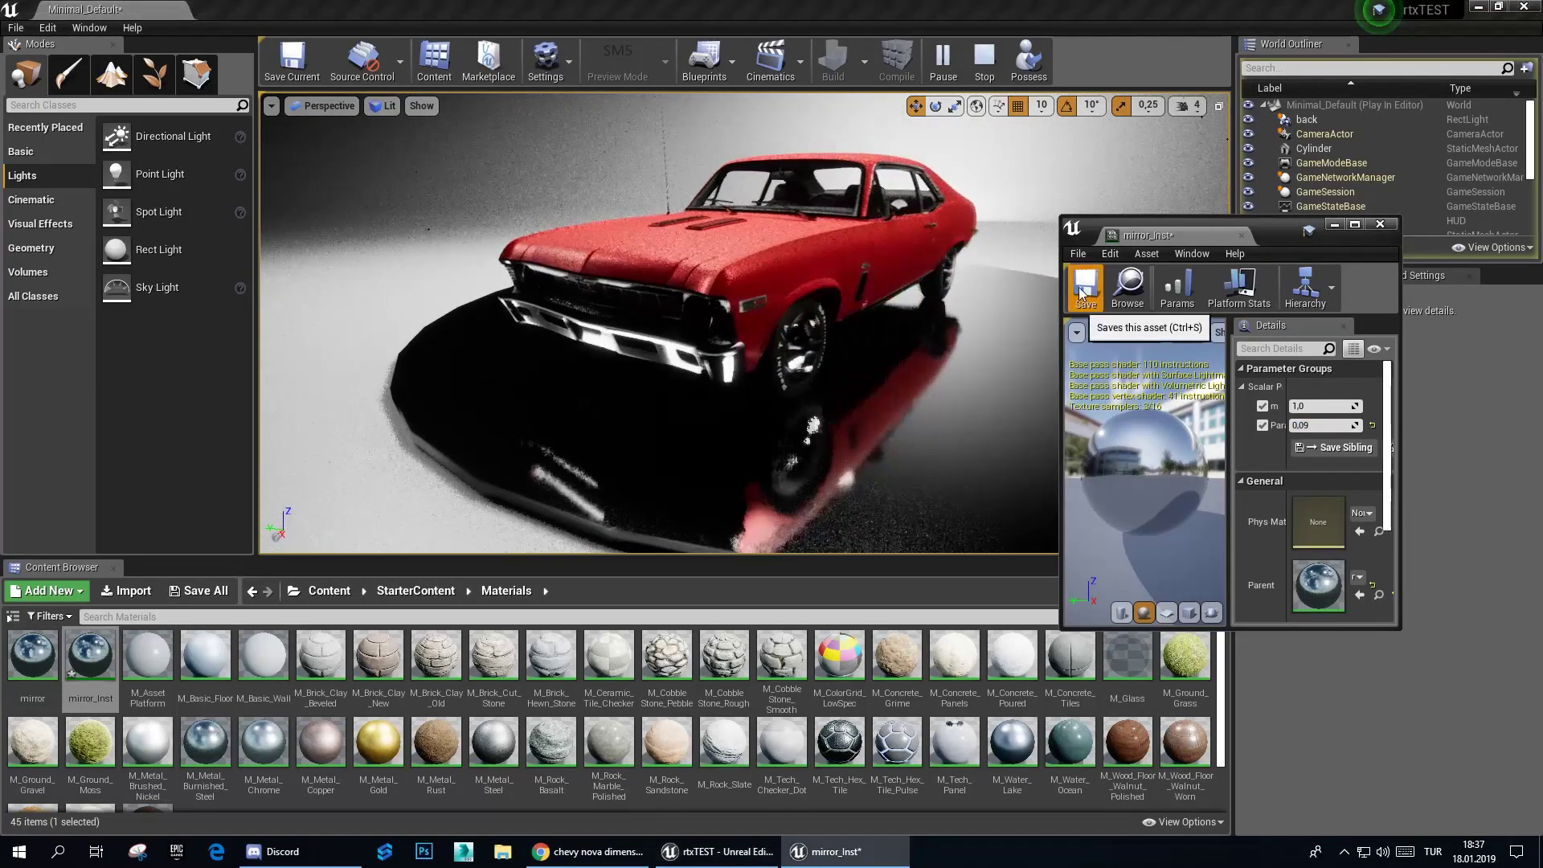
left_click(1379, 224)
Step: Change the car's Paint_Inst colour from red to dark yellow in the Color Picker
left_click(803, 265)
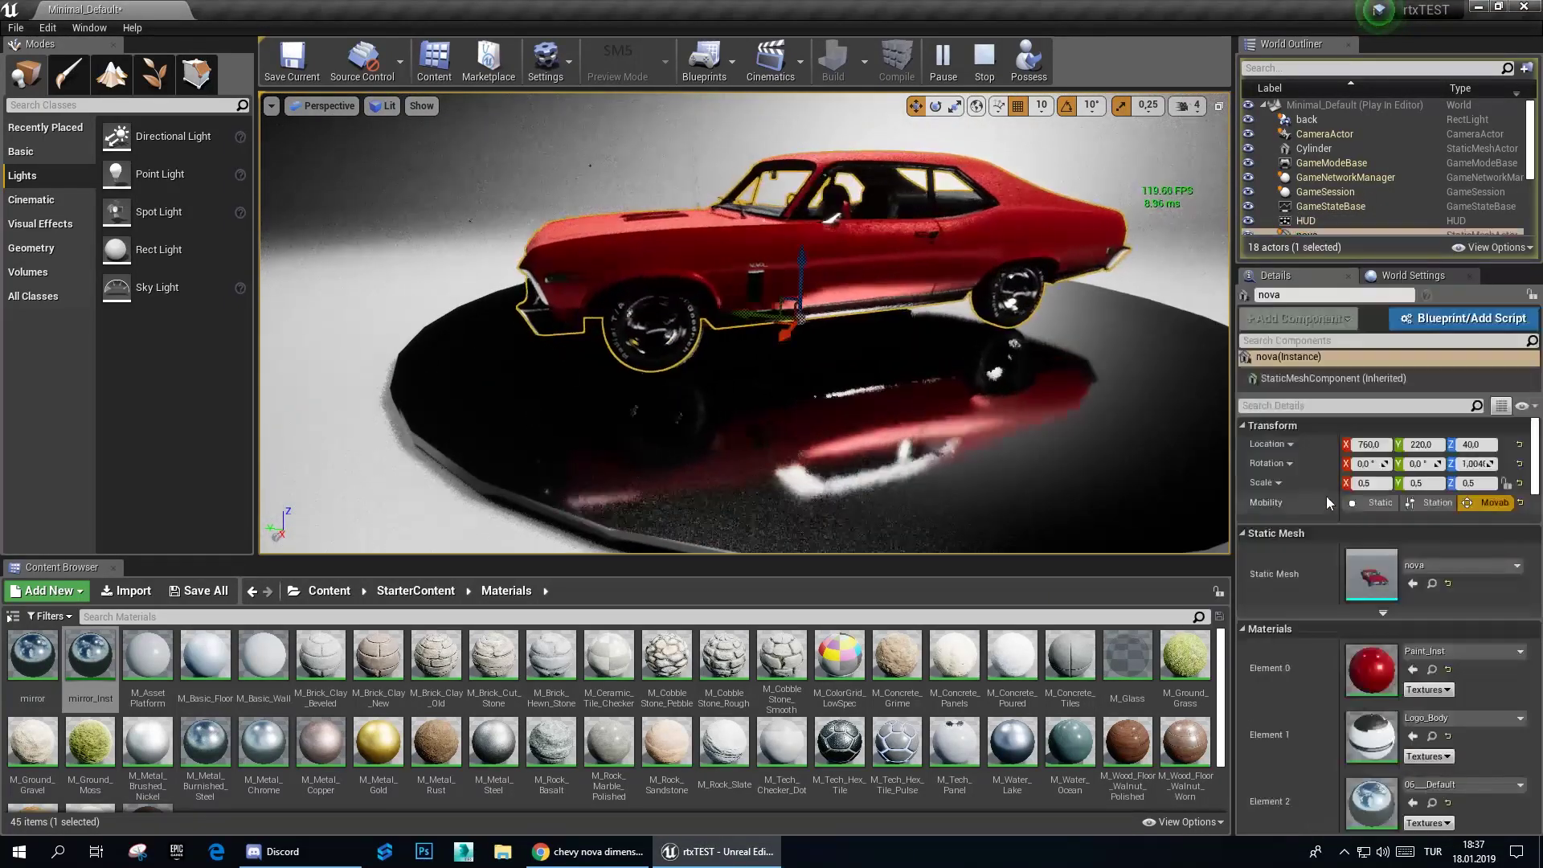
double_click(1370, 669)
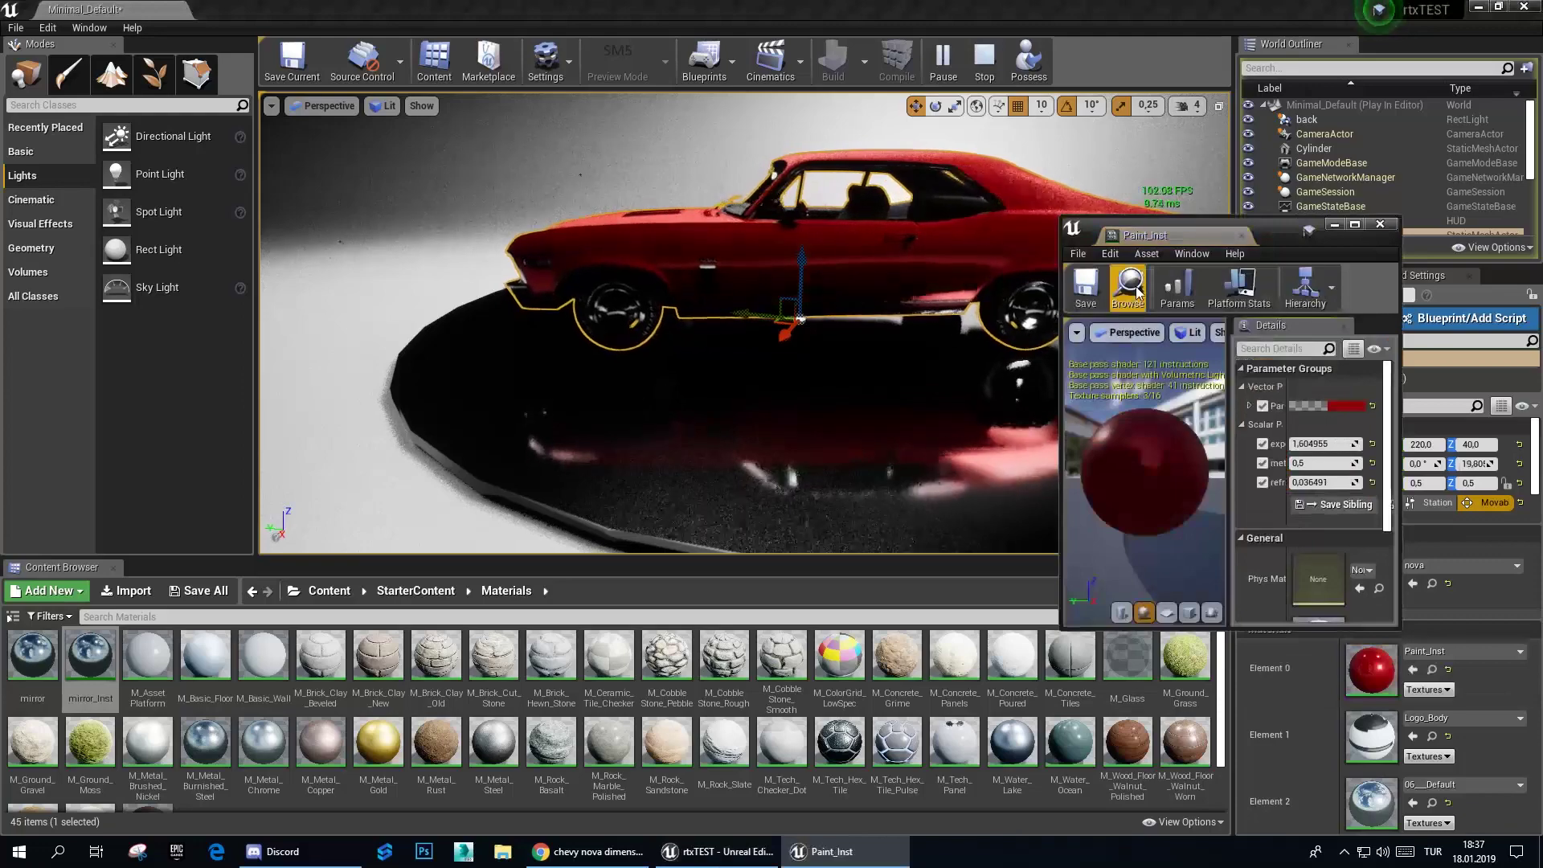
left_click(1356, 409)
left_click(1085, 552)
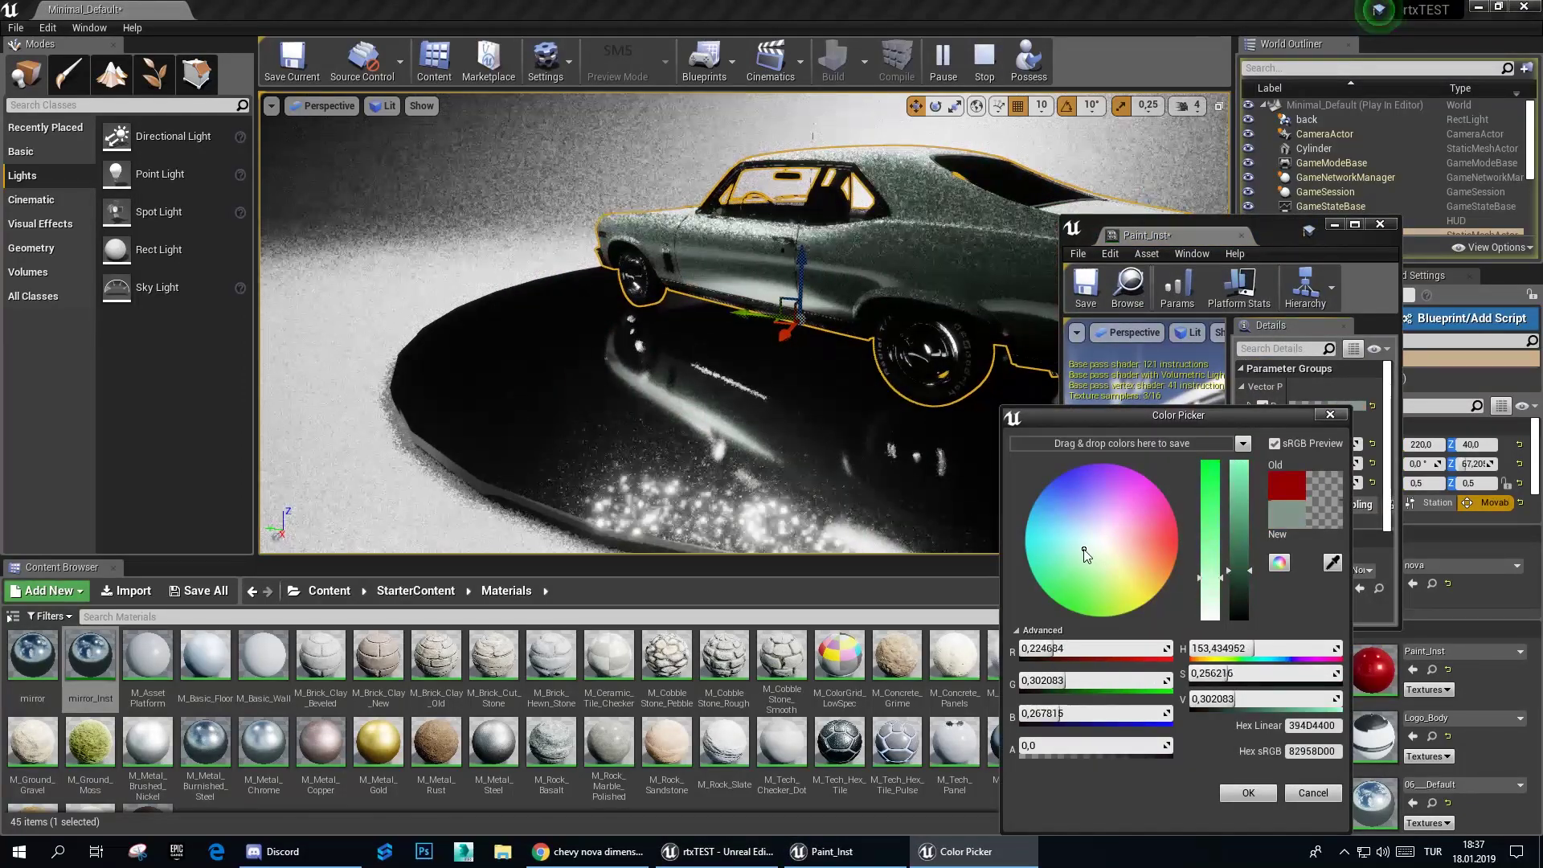
left_click(1242, 589)
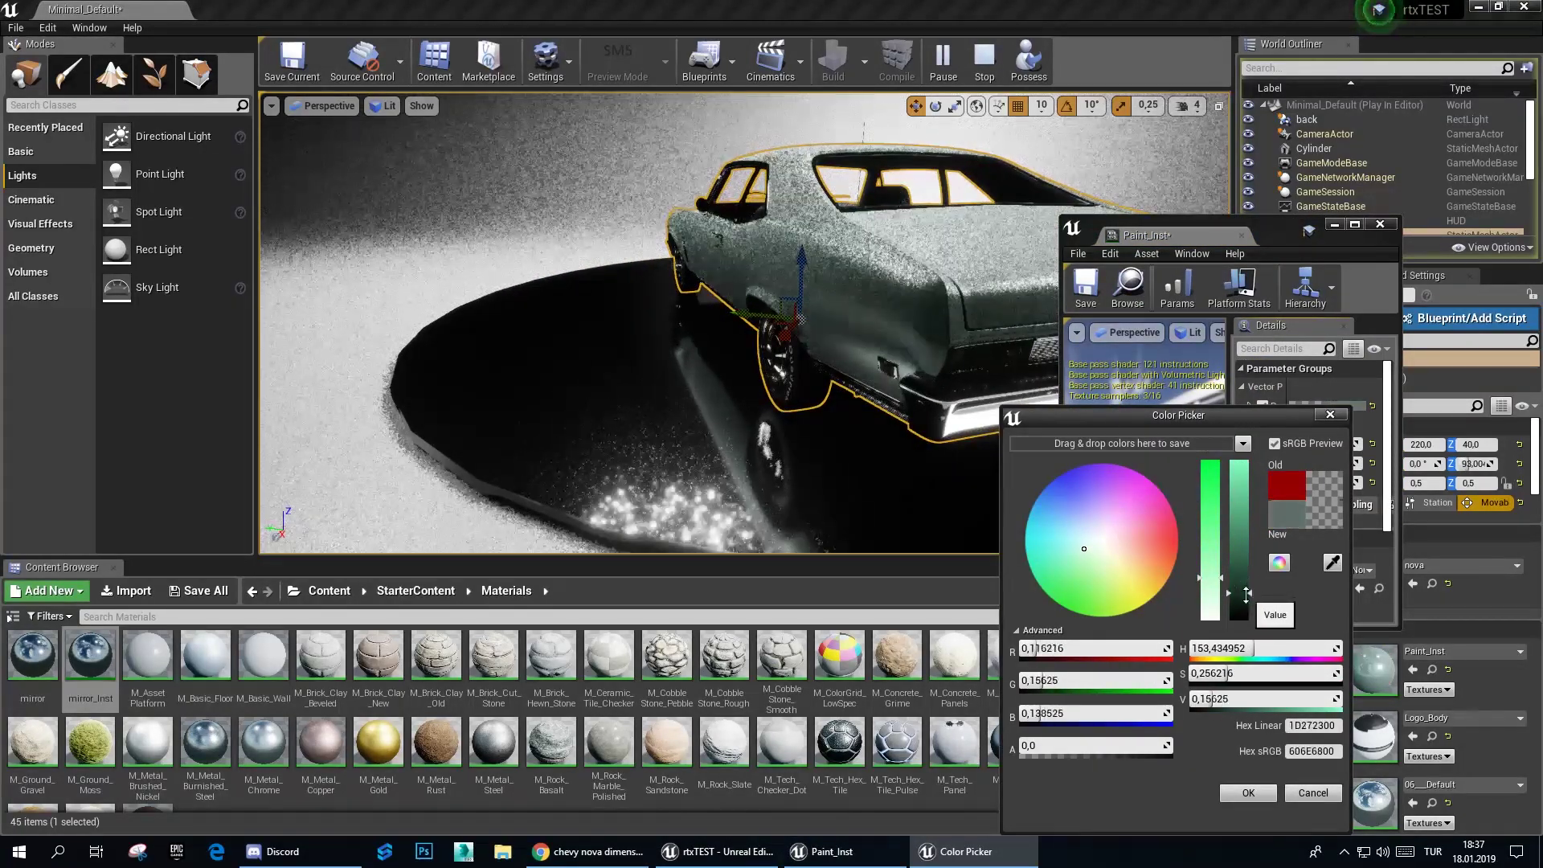
left_click(1075, 557)
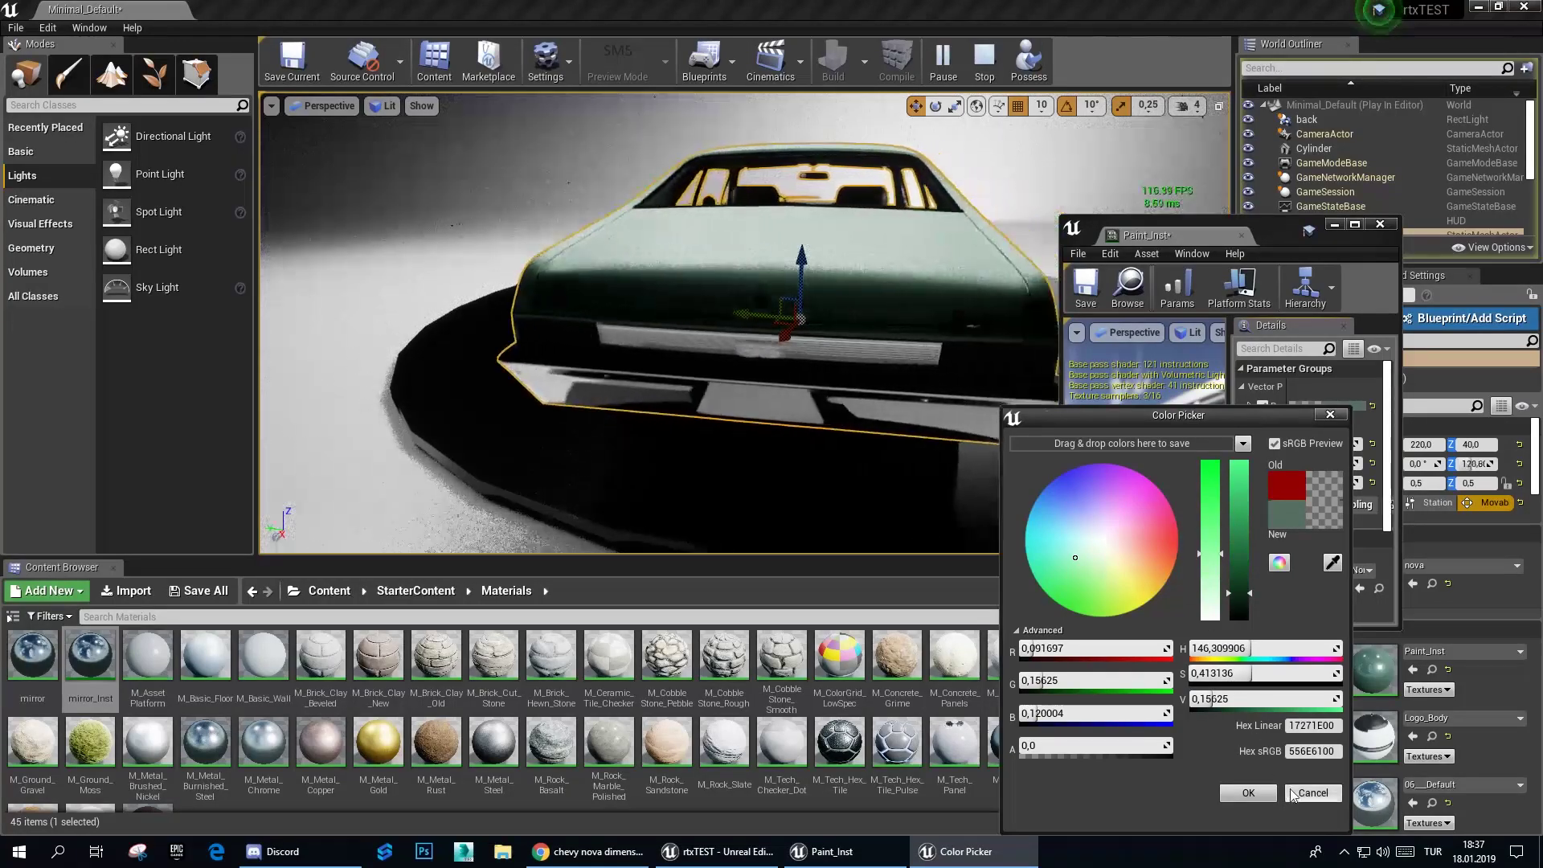
mouse_move(1059, 503)
left_mouse_down()
mouse_move(1012, 534)
mouse_move(1198, 553)
mouse_move(1157, 594)
left_mouse_up()
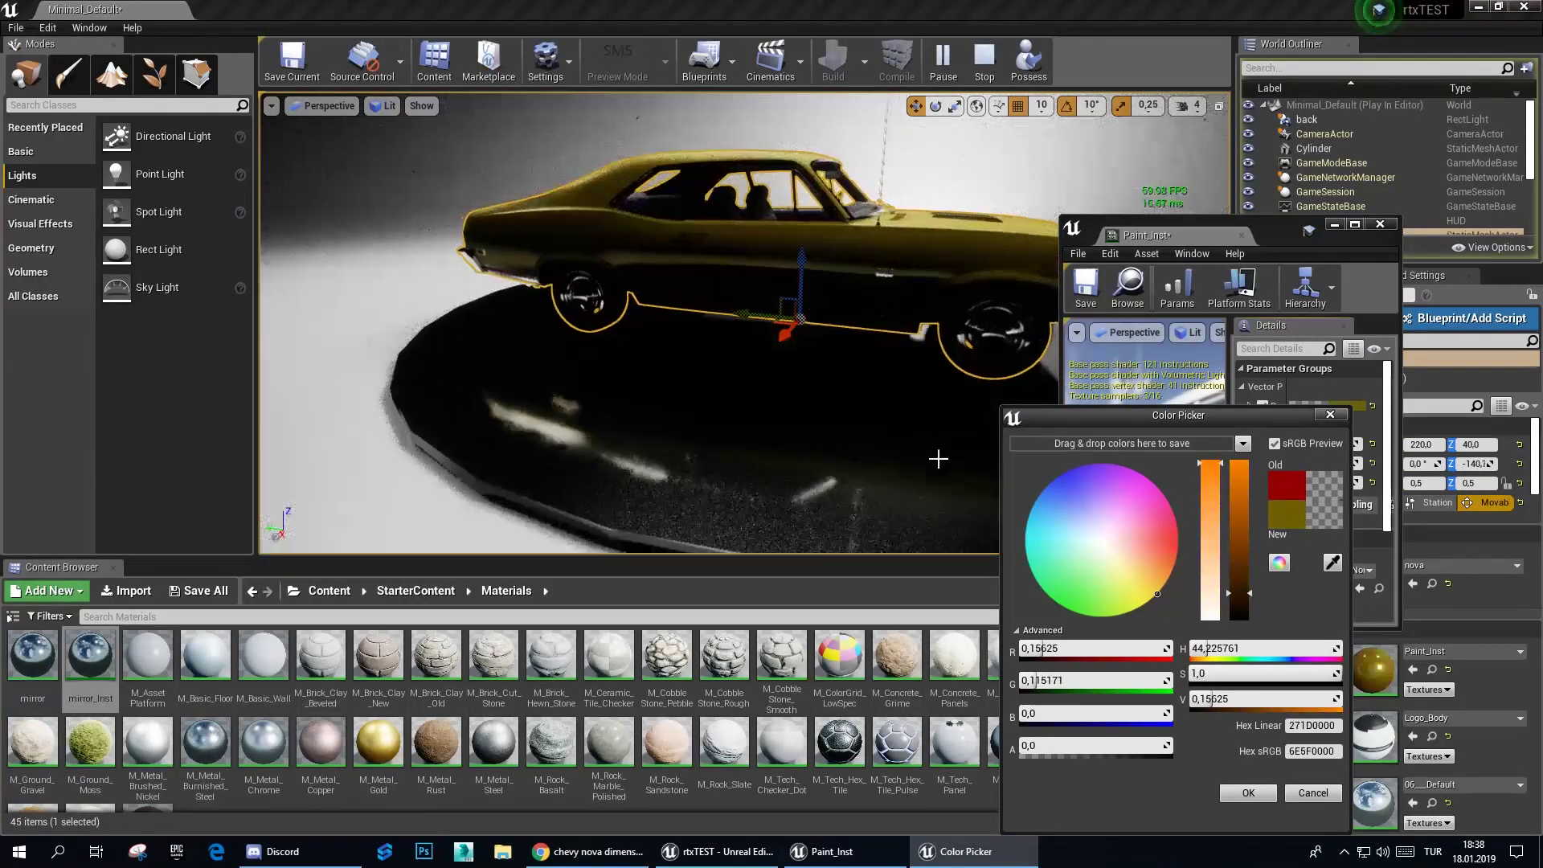
left_click(1274, 793)
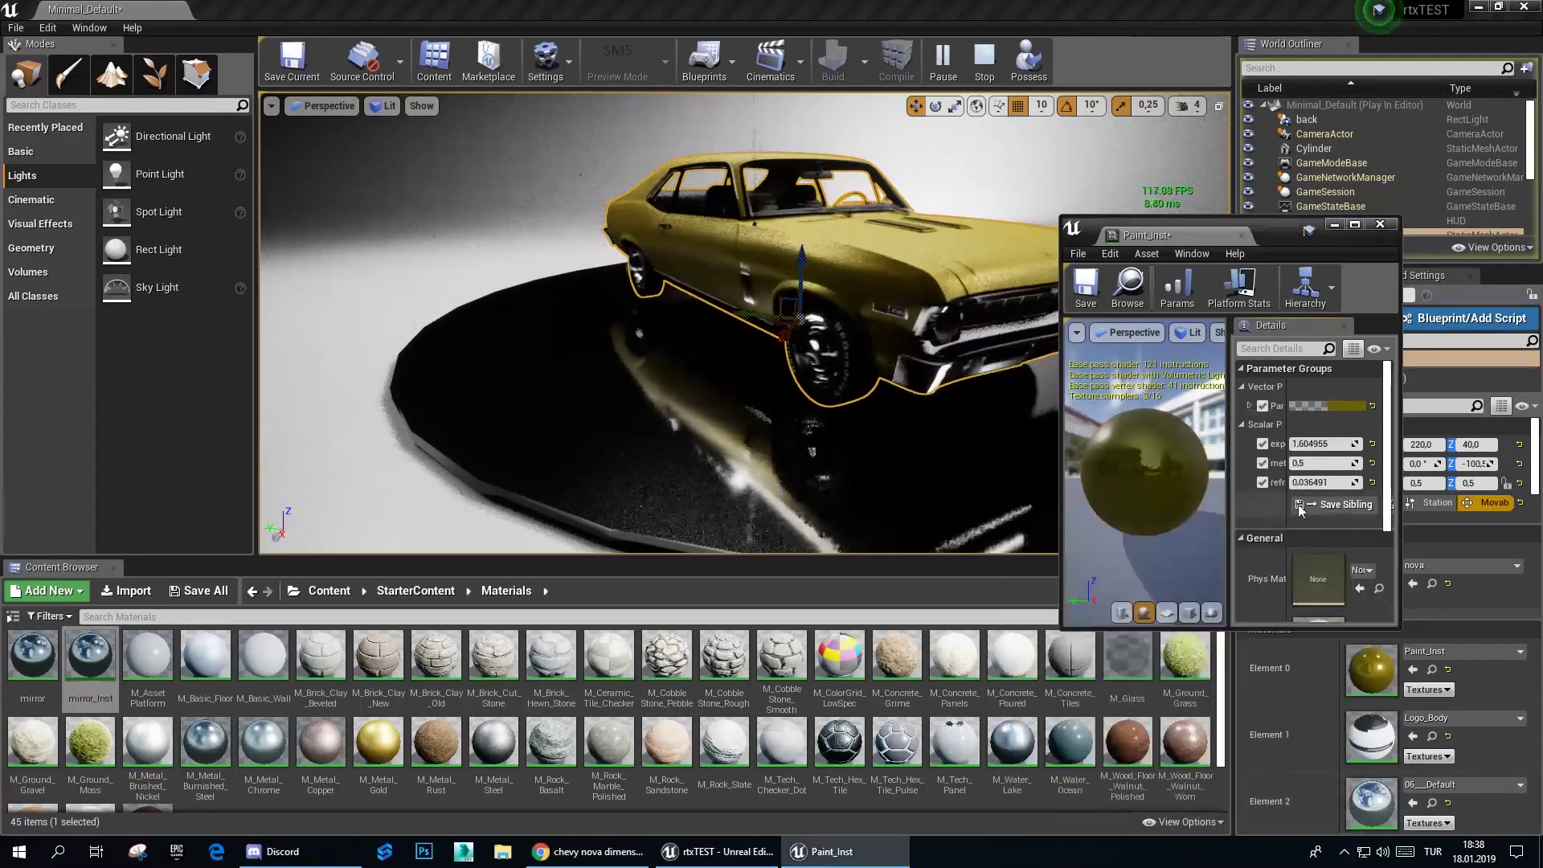
Step: Set the paint's scalar parameters to 5.0, 0.2 and 0.04
mouse_move(1321, 444)
left_mouse_down()
mouse_move(1322, 463)
mouse_move(1366, 462)
mouse_move(1054, 426)
left_mouse_up()
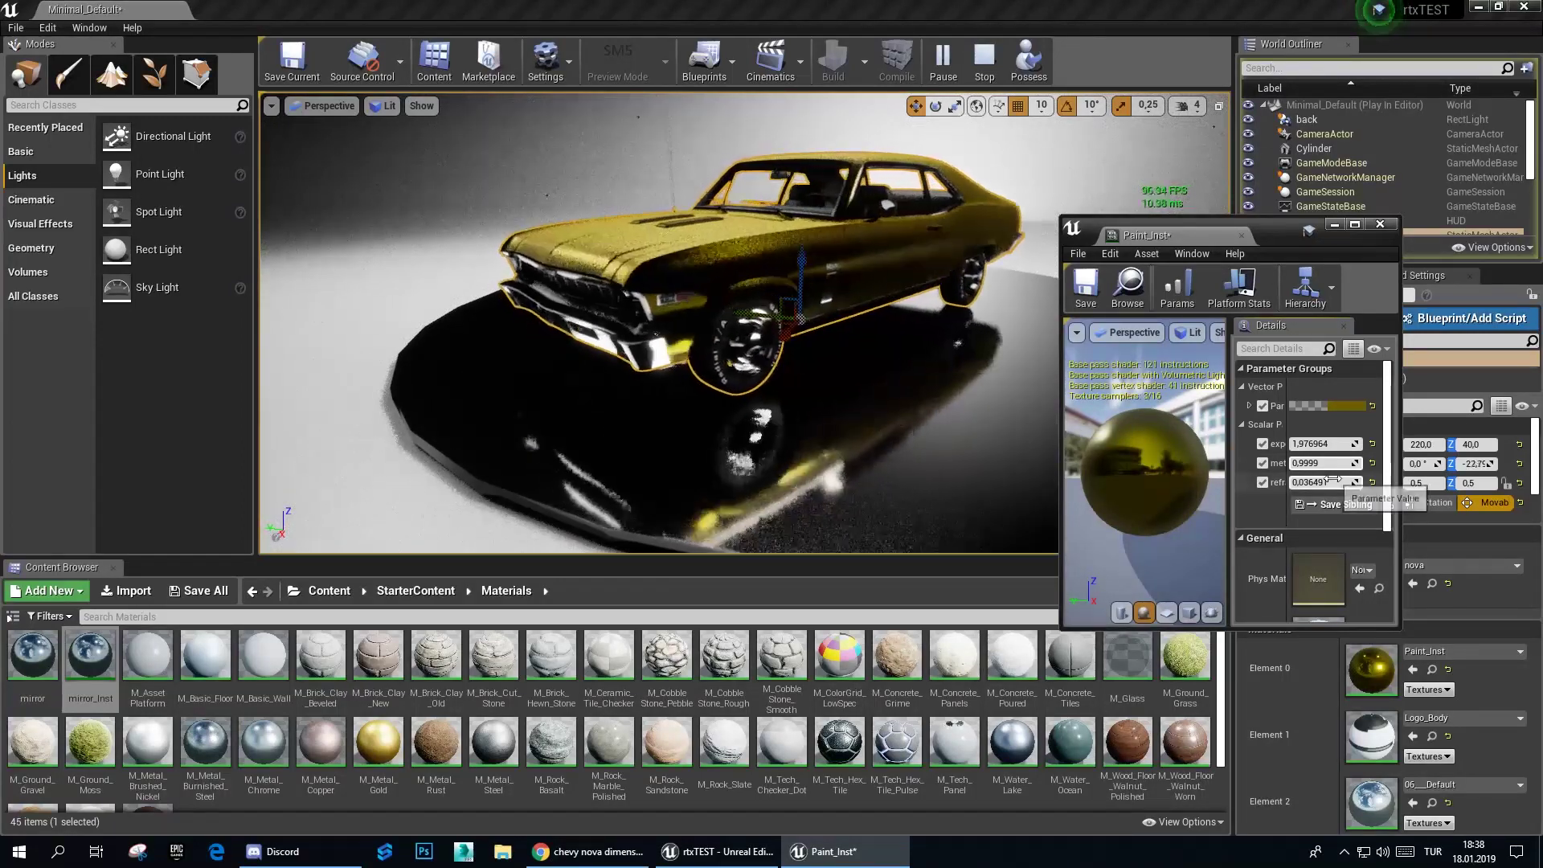
left_click_drag(1332, 481, 1382, 482)
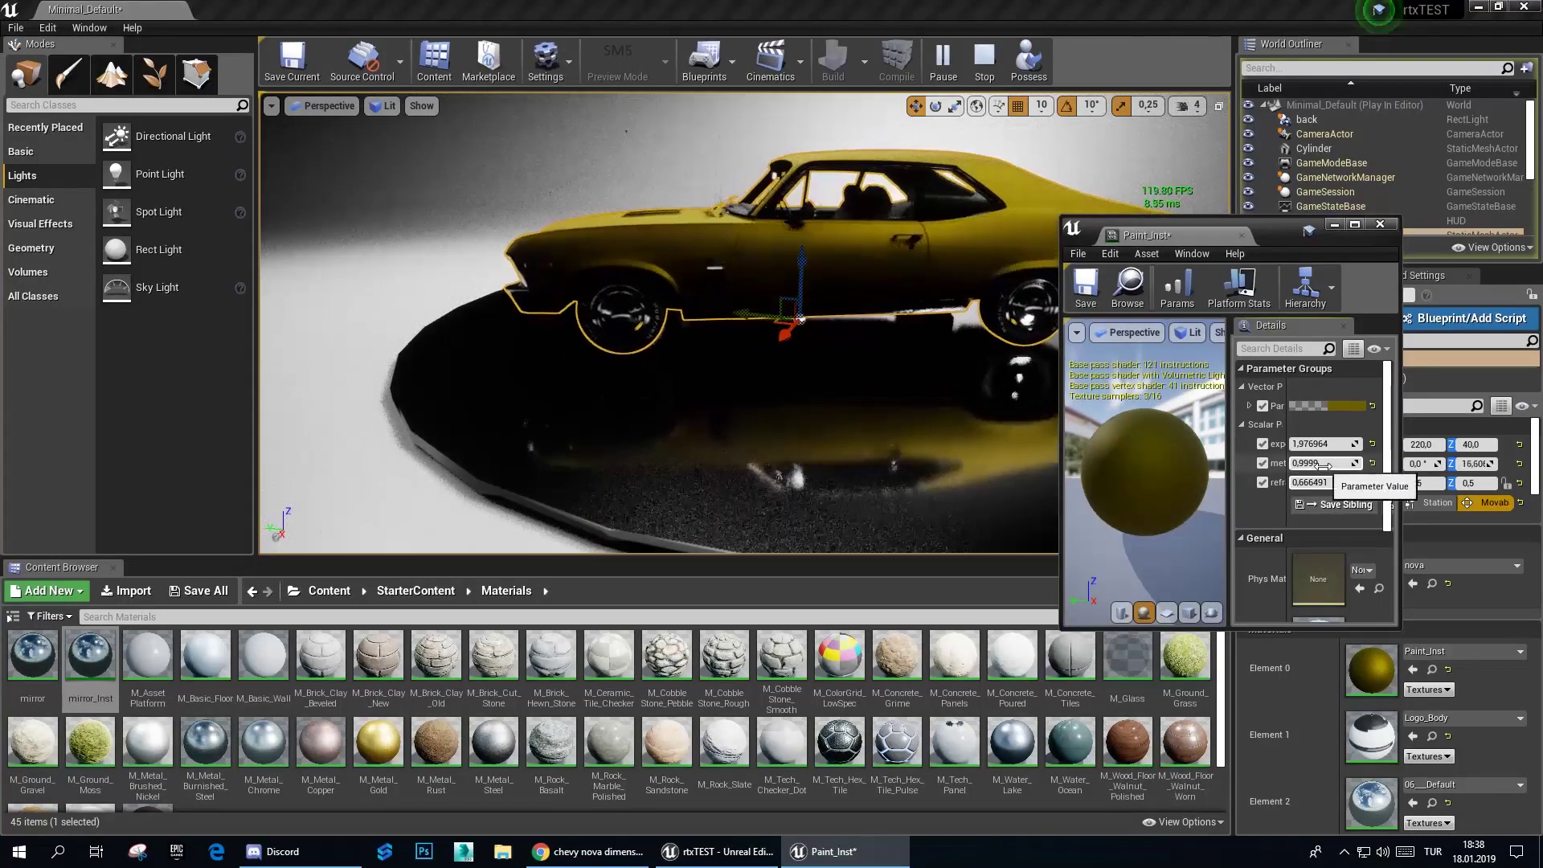
left_click(1372, 462)
left_click(1372, 482)
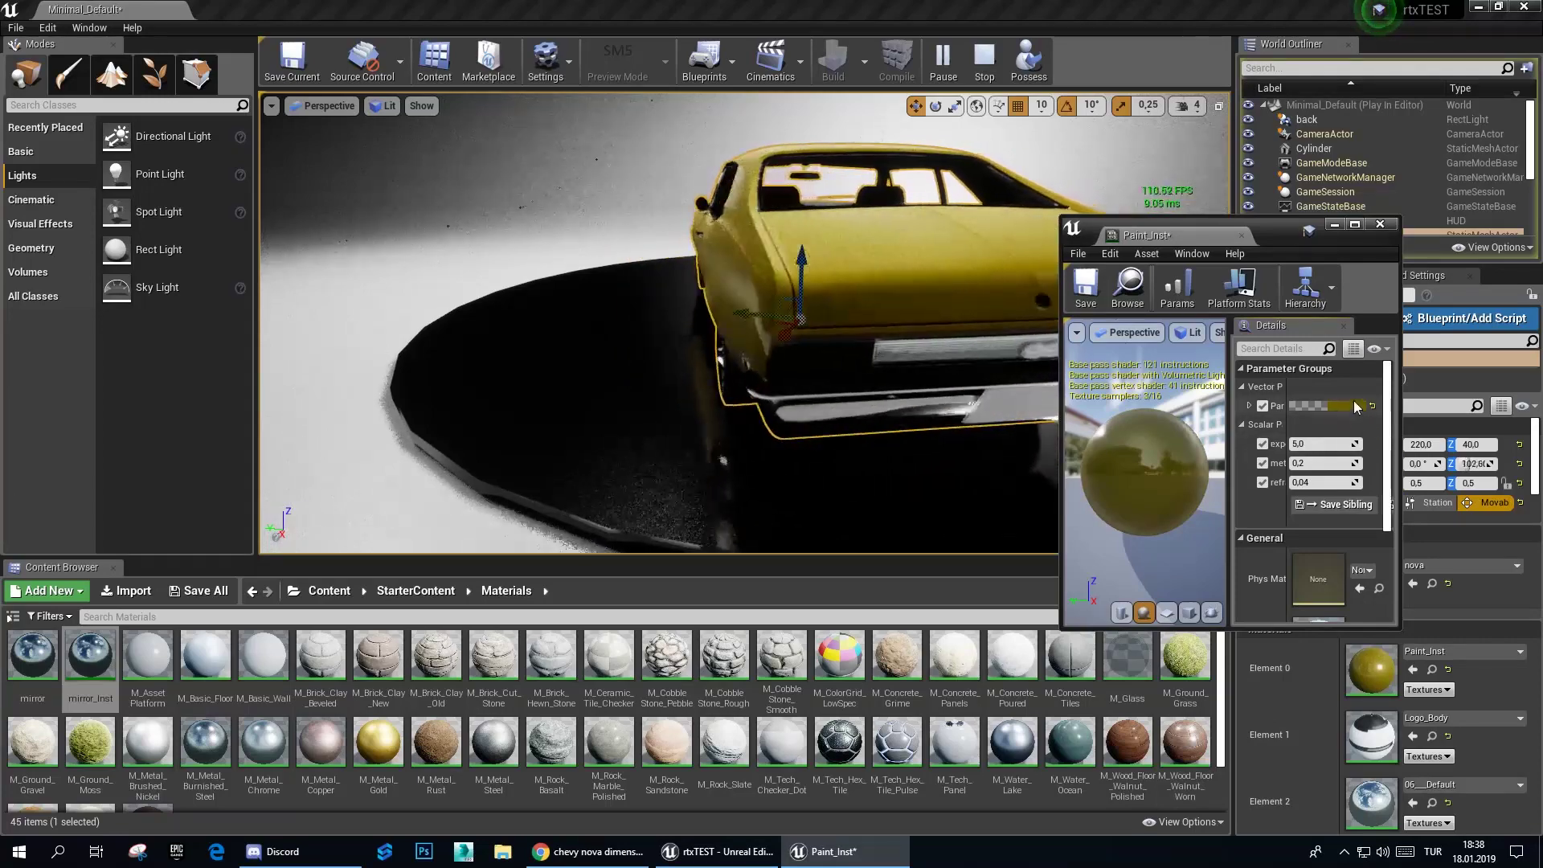
Step: Set Paint_Inst's colour to near-white (sRGB F2FFFF) and close its material editor
left_click(1329, 405)
left_click(1091, 537)
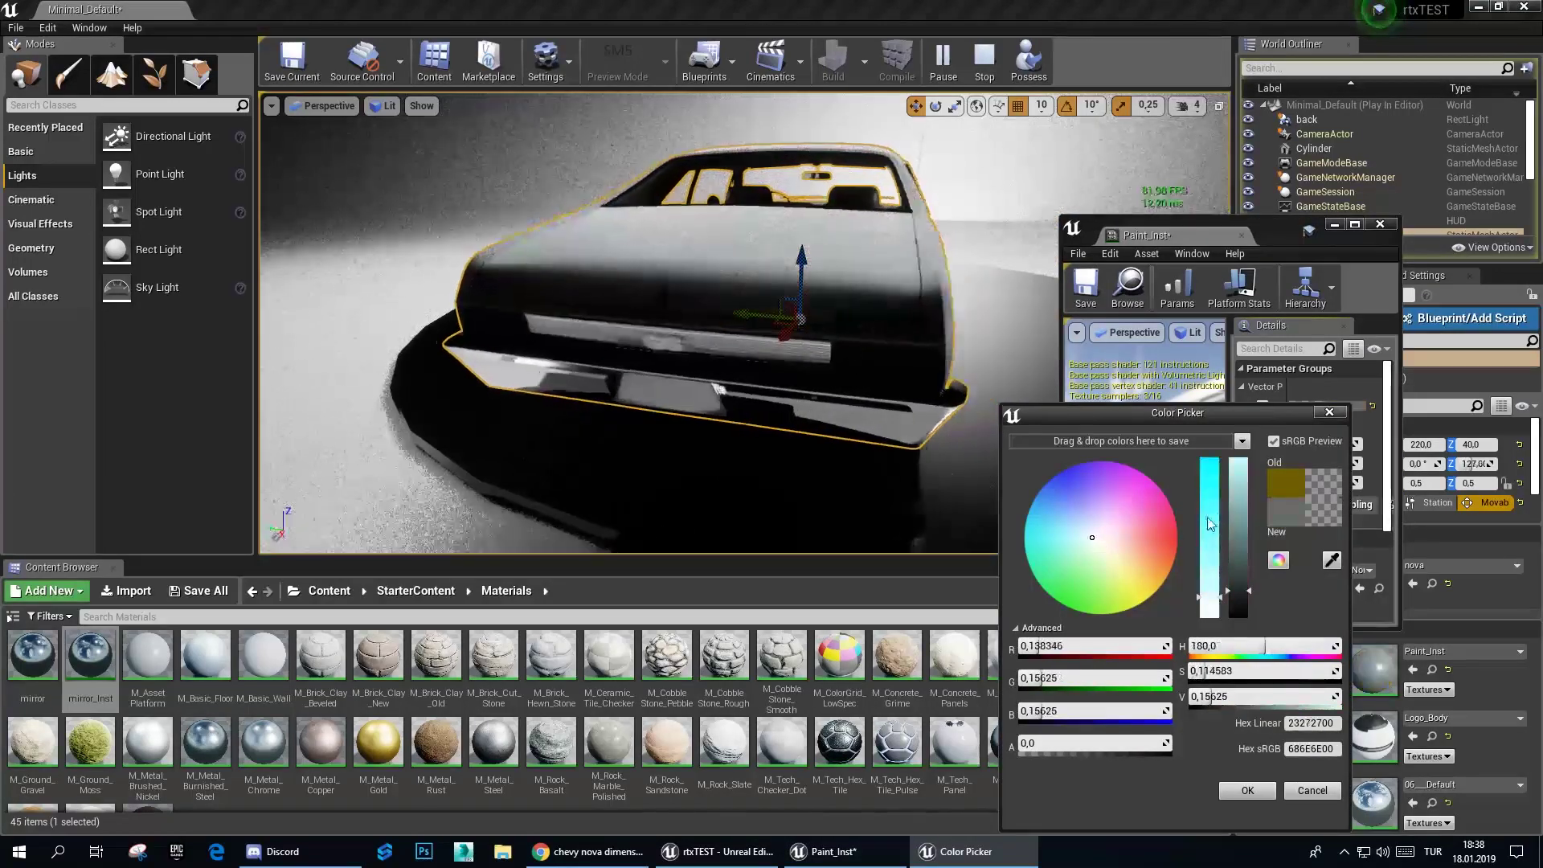
left_click_drag(1238, 591, 1238, 460)
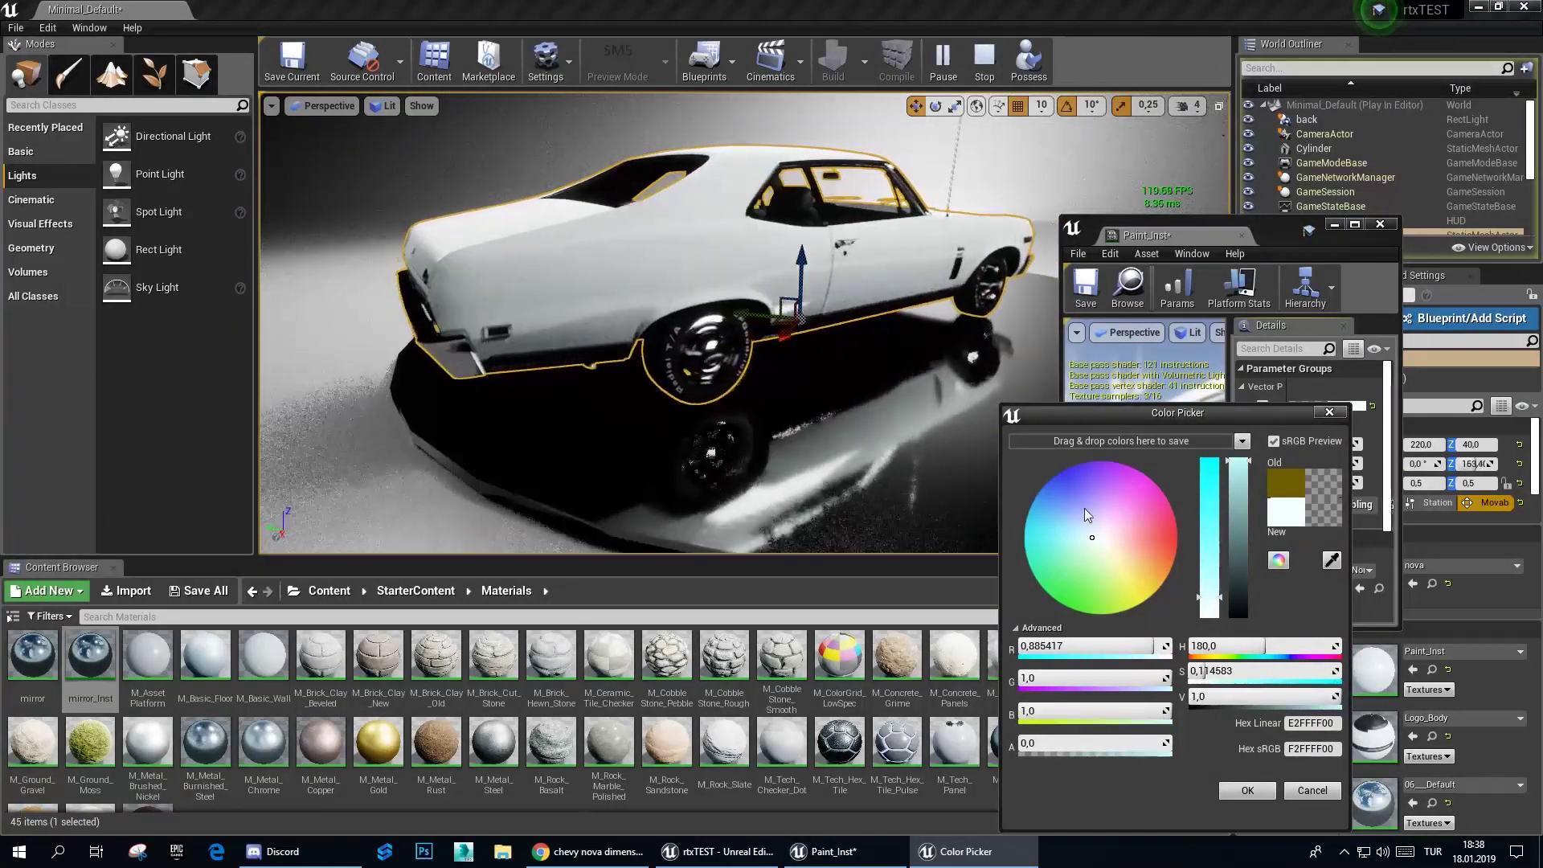
left_click_drag(1238, 461, 1247, 608)
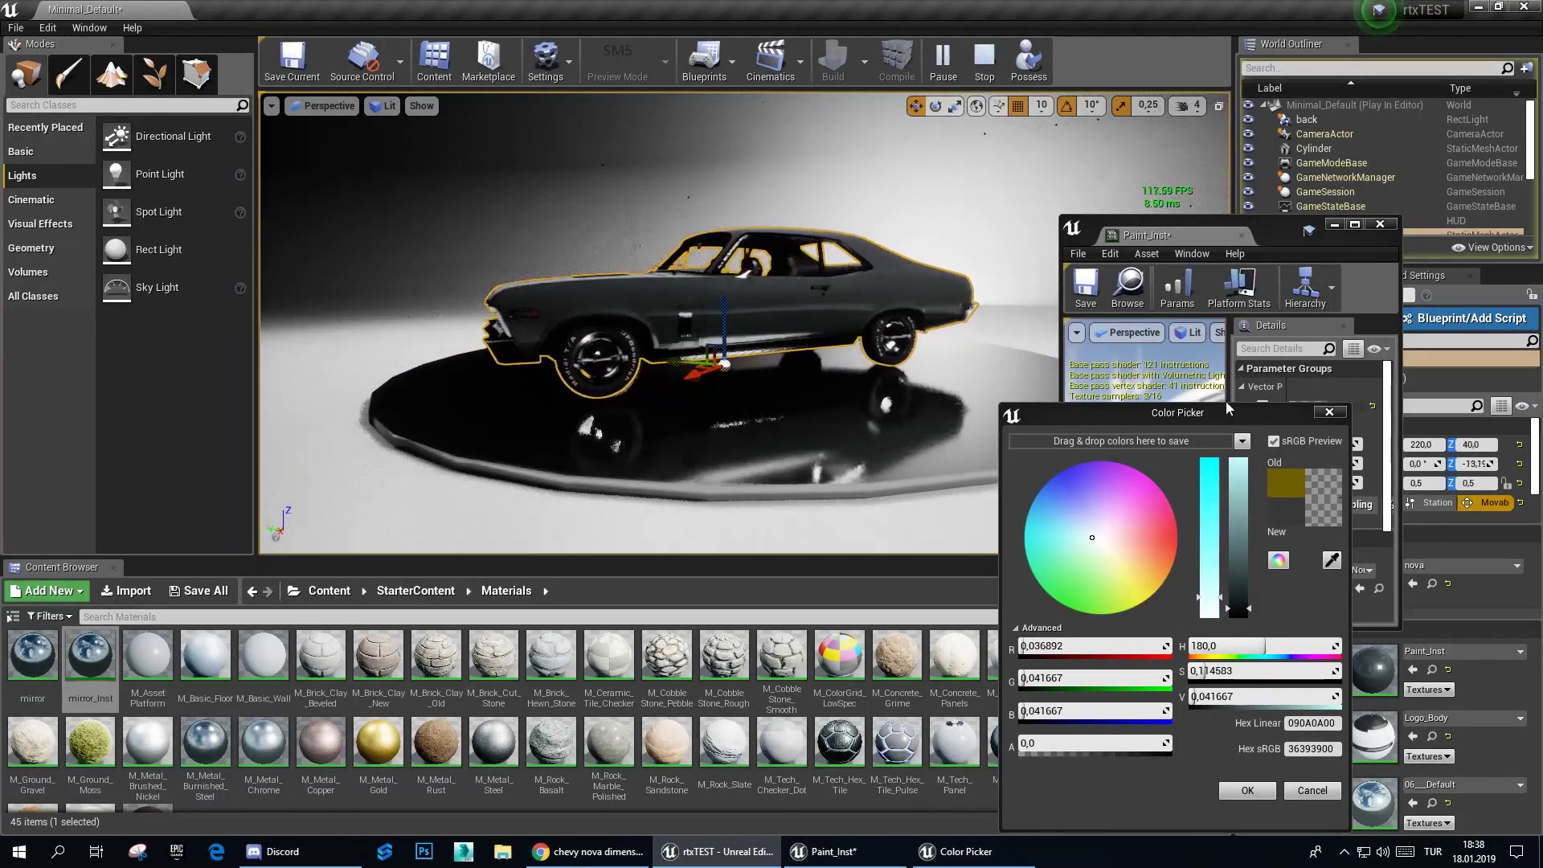
left_click_drag(1250, 567, 1236, 591)
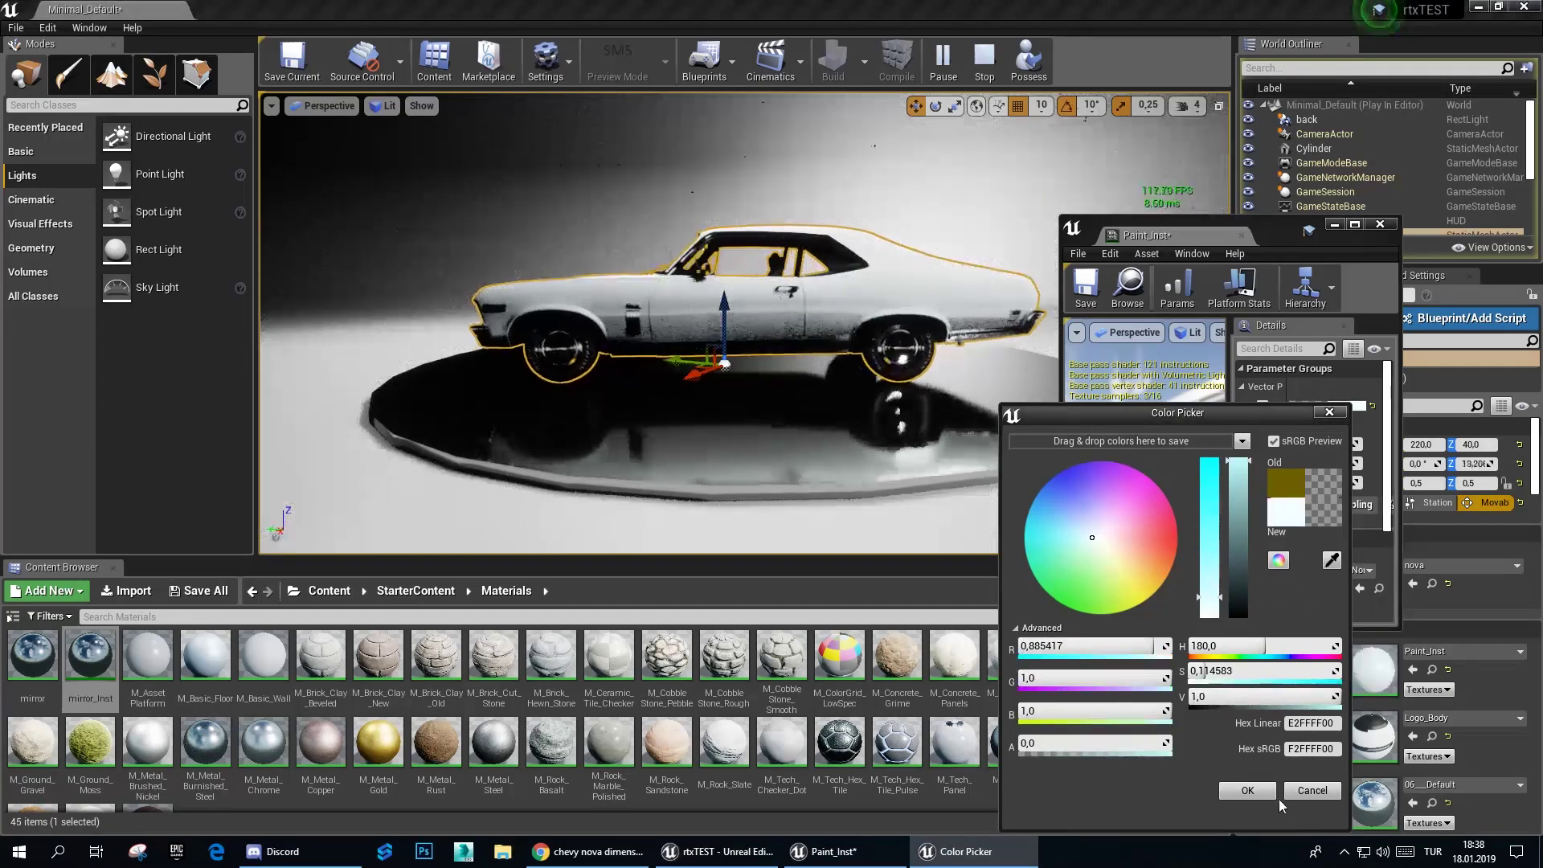
key("Return")
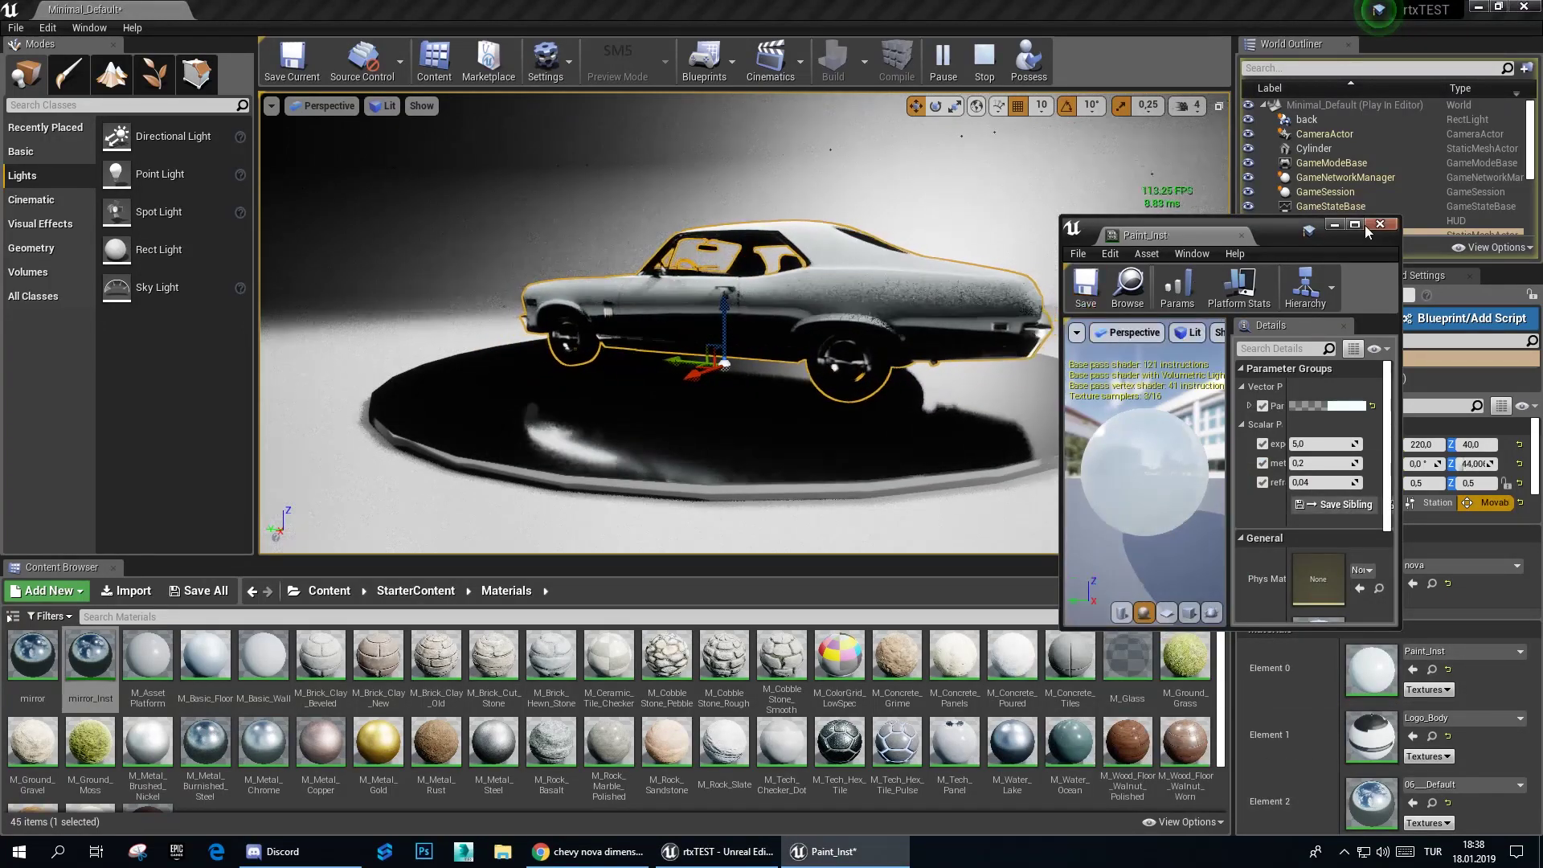
left_click(1380, 224)
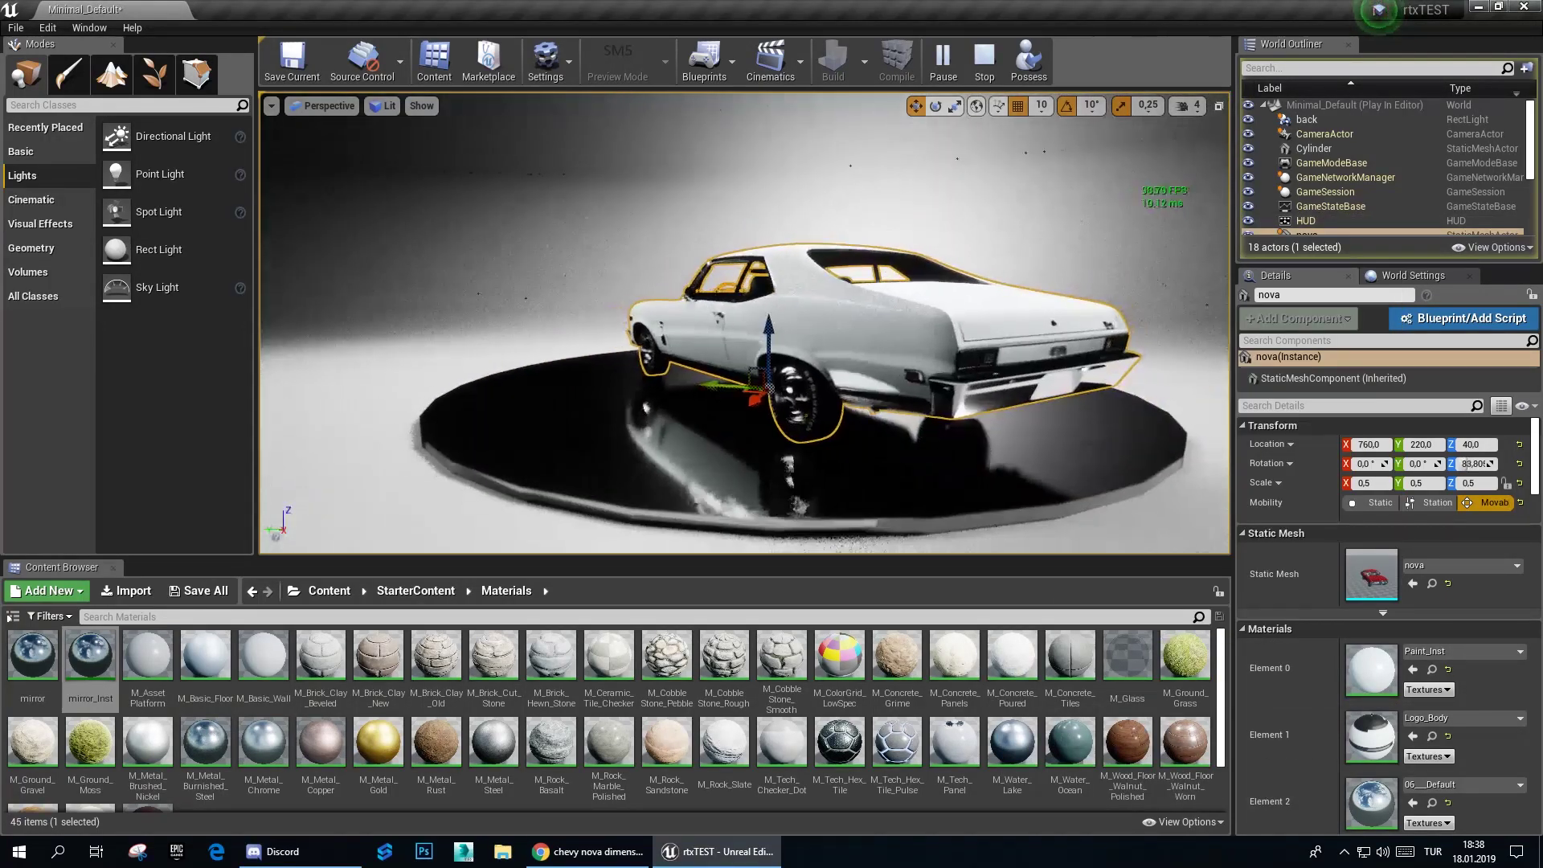
Step: Apply M_Basic_Wall to the turntable cylinder
left_click(937, 432)
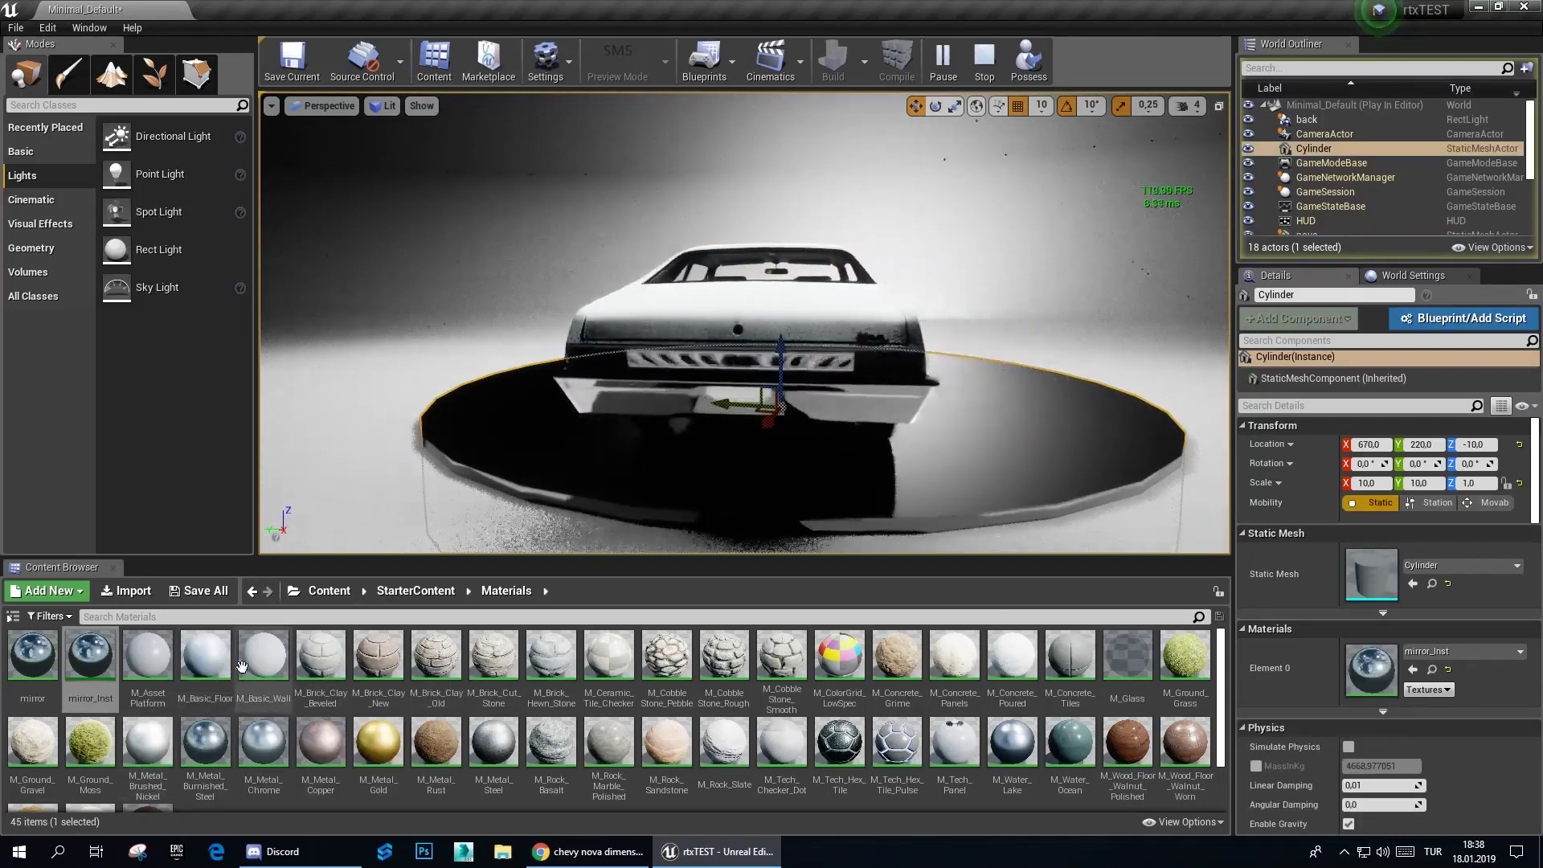
left_click_drag(263, 655, 701, 486)
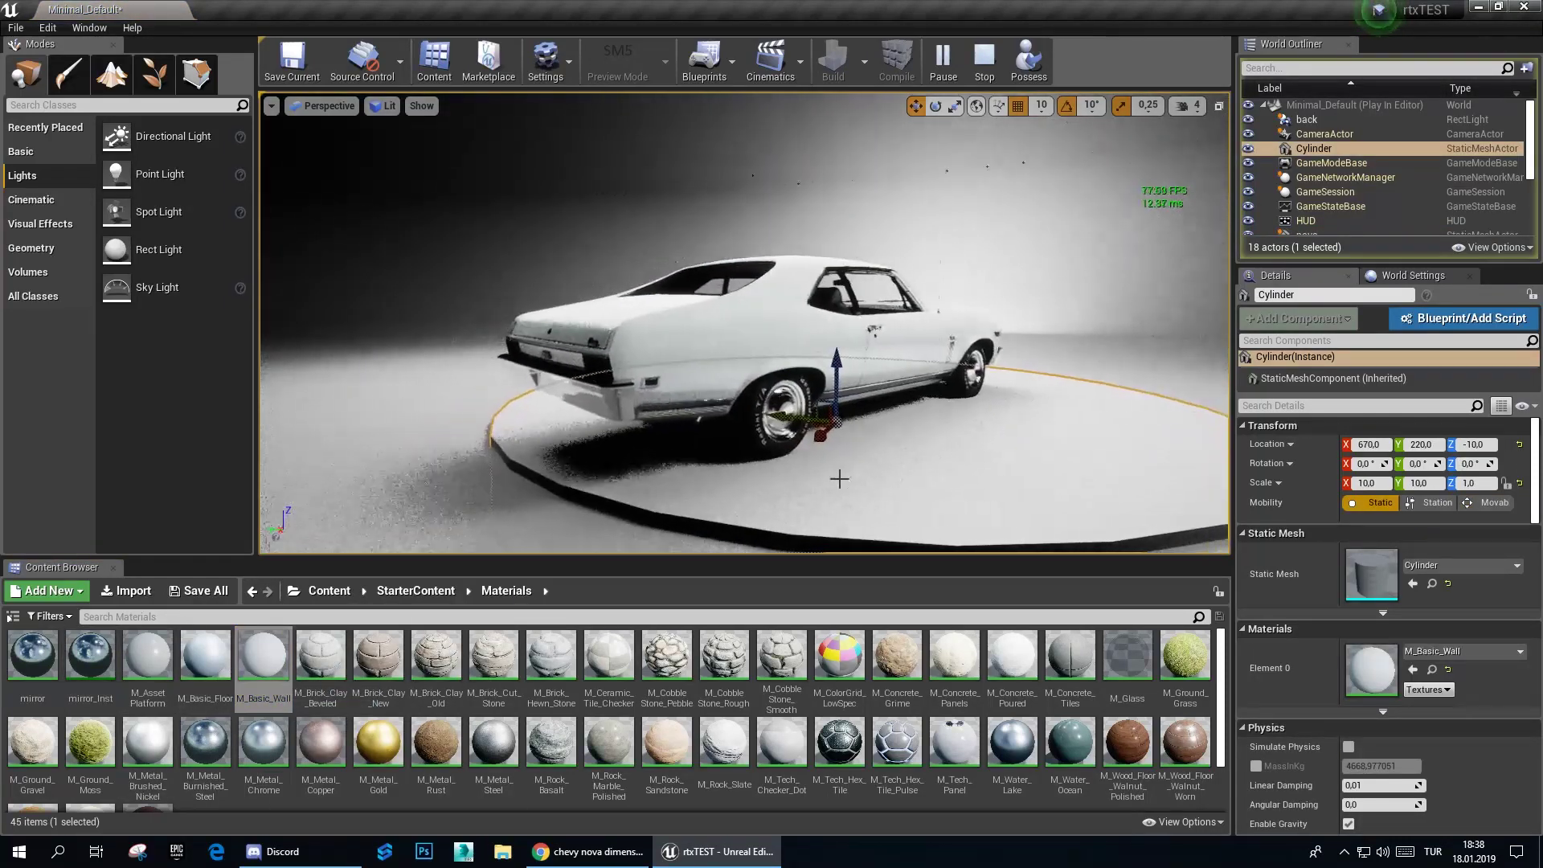
scroll(1391, 190, "down", 3)
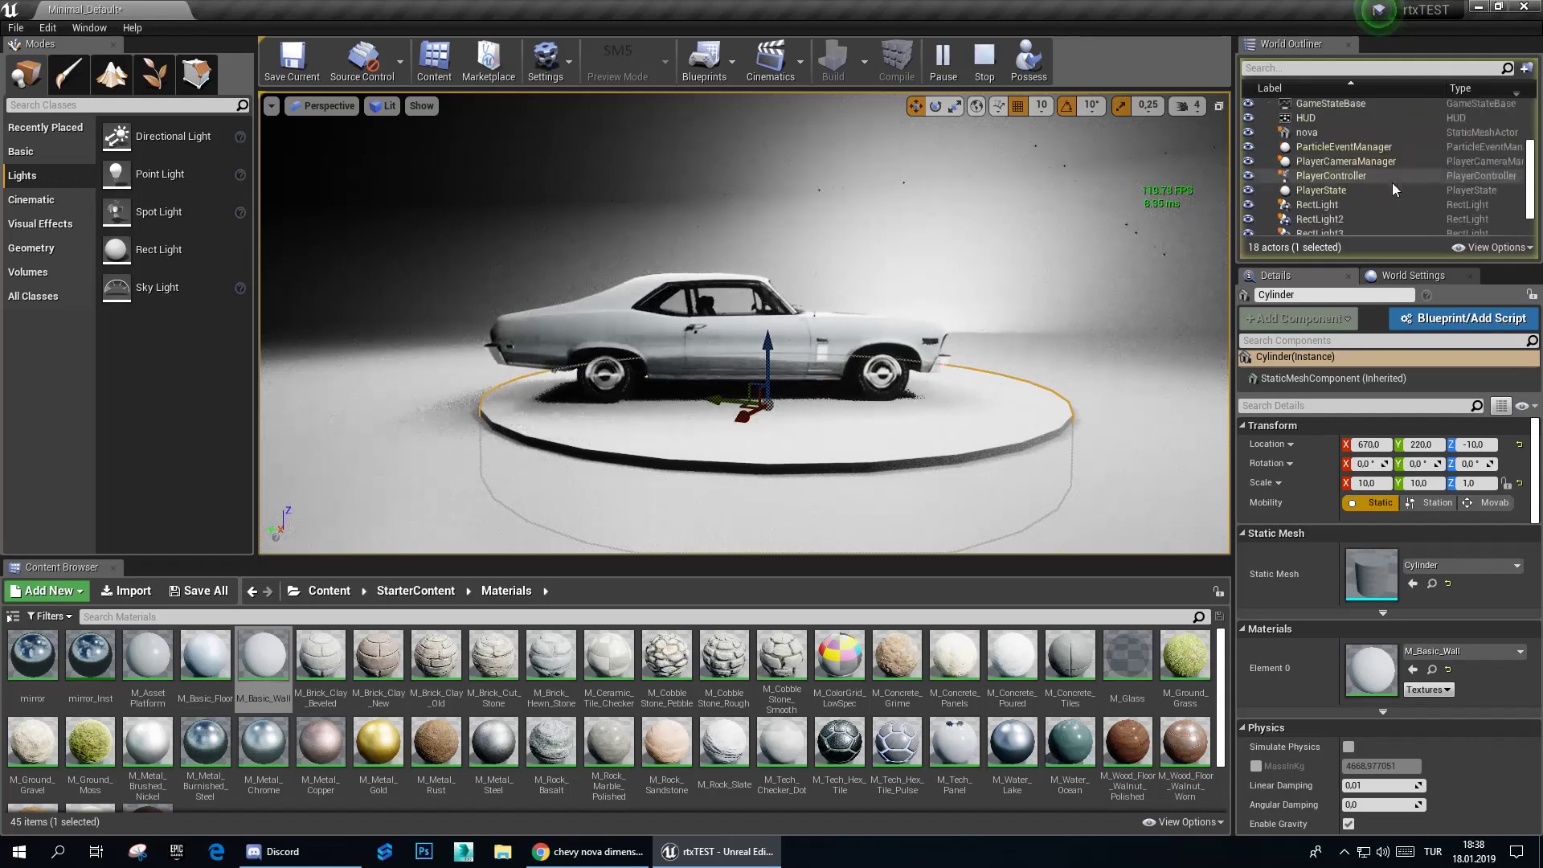
left_click(1349, 751)
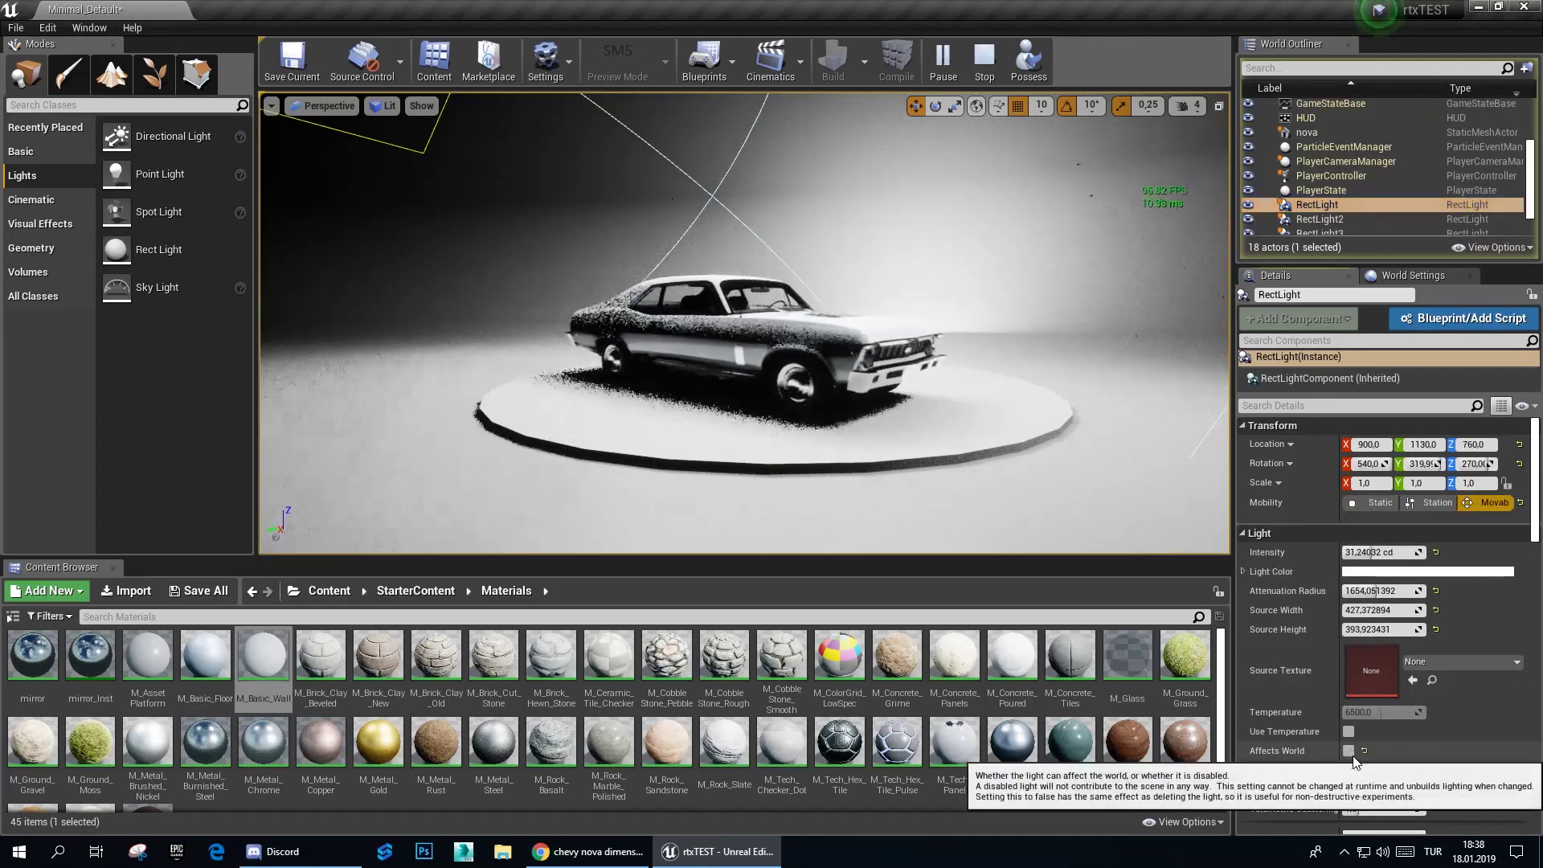
Step: Switch off Affects World on RectLight3 so it no longer lights the scene
left_click(1318, 218)
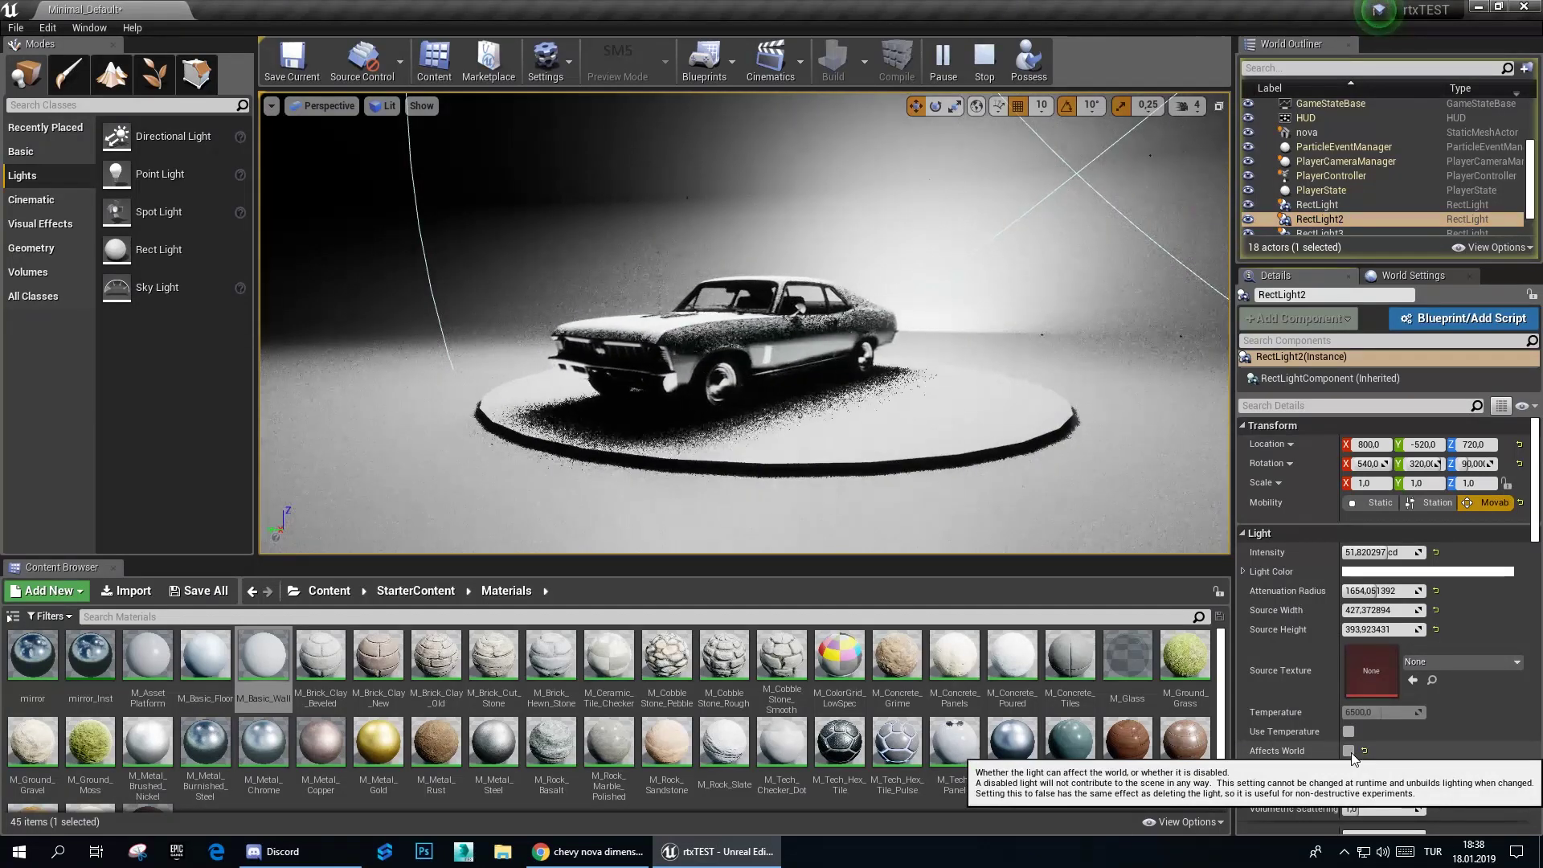
scroll(1327, 210, "down", 1)
left_click(1324, 208)
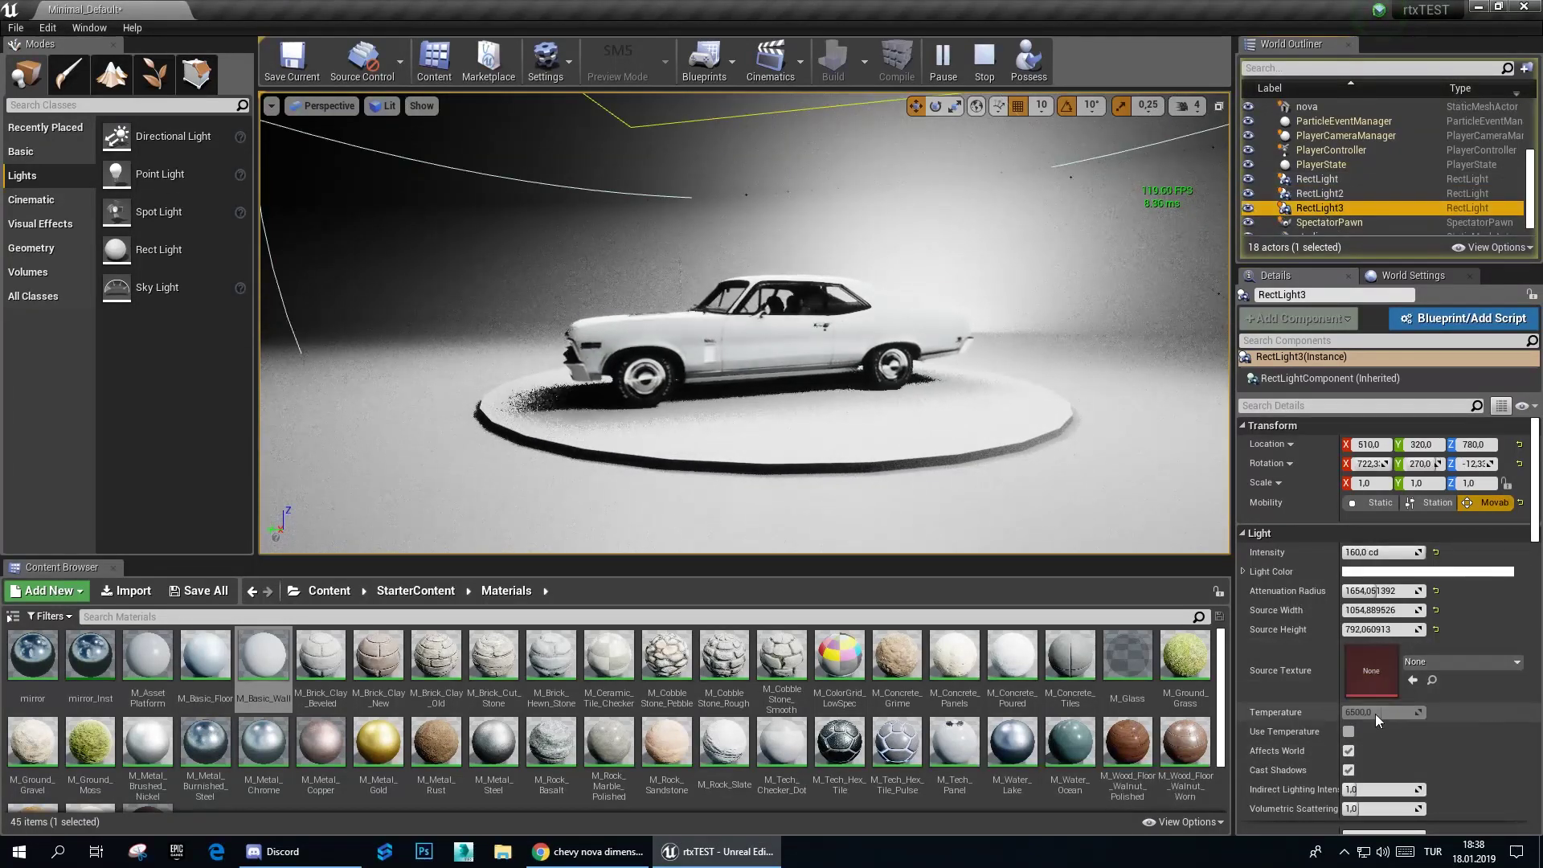
left_click(1348, 751)
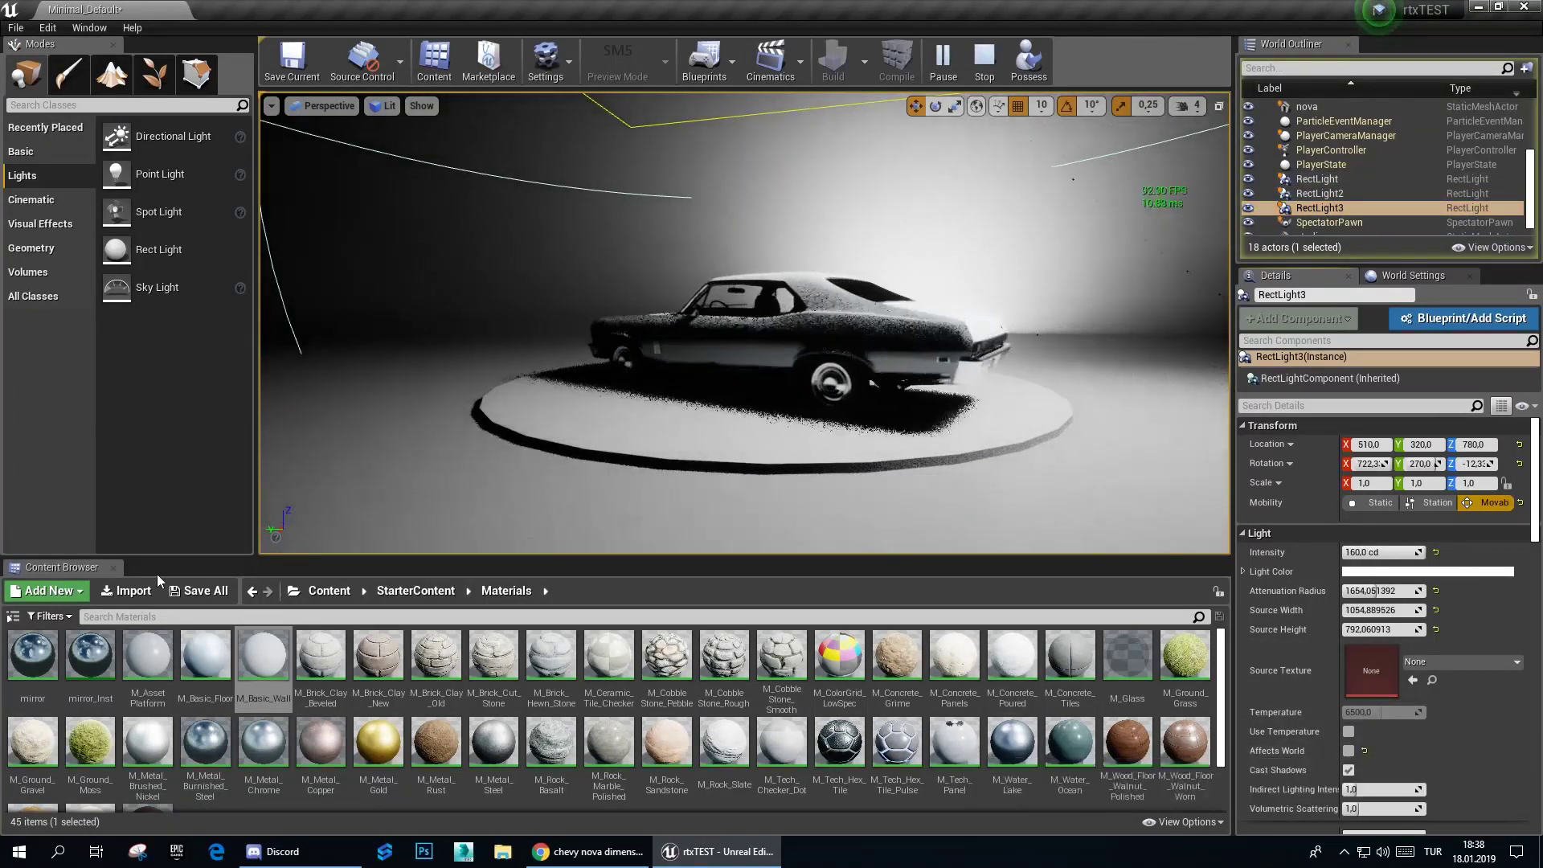
left_click(92, 30)
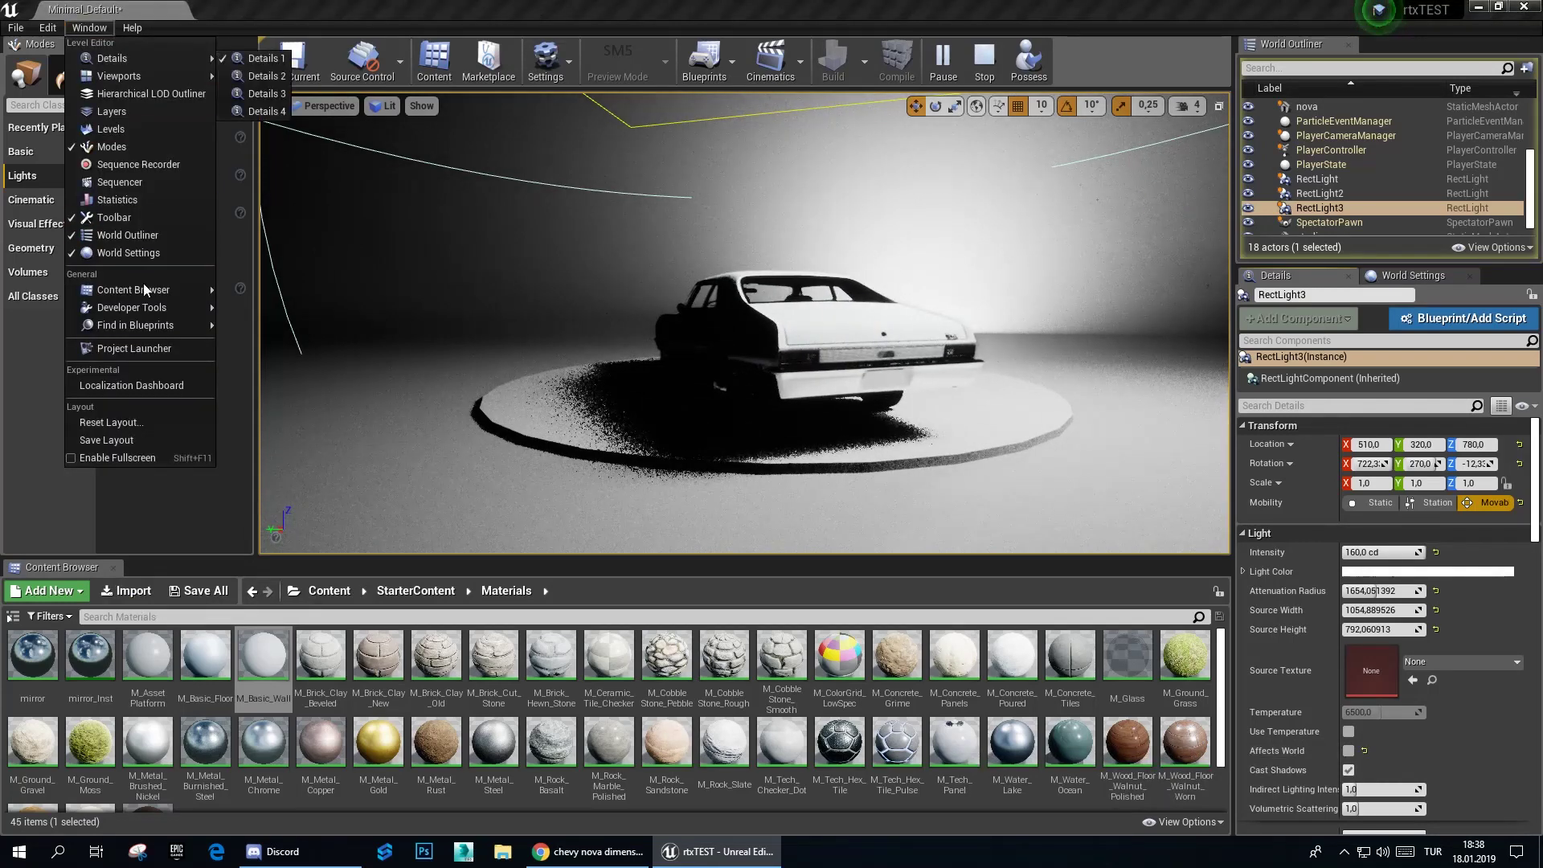
Step: From the Output Log console, run r.RayTracing.AmbientOcclusion 0 to disable ray-traced AO
mouse_move(172, 313)
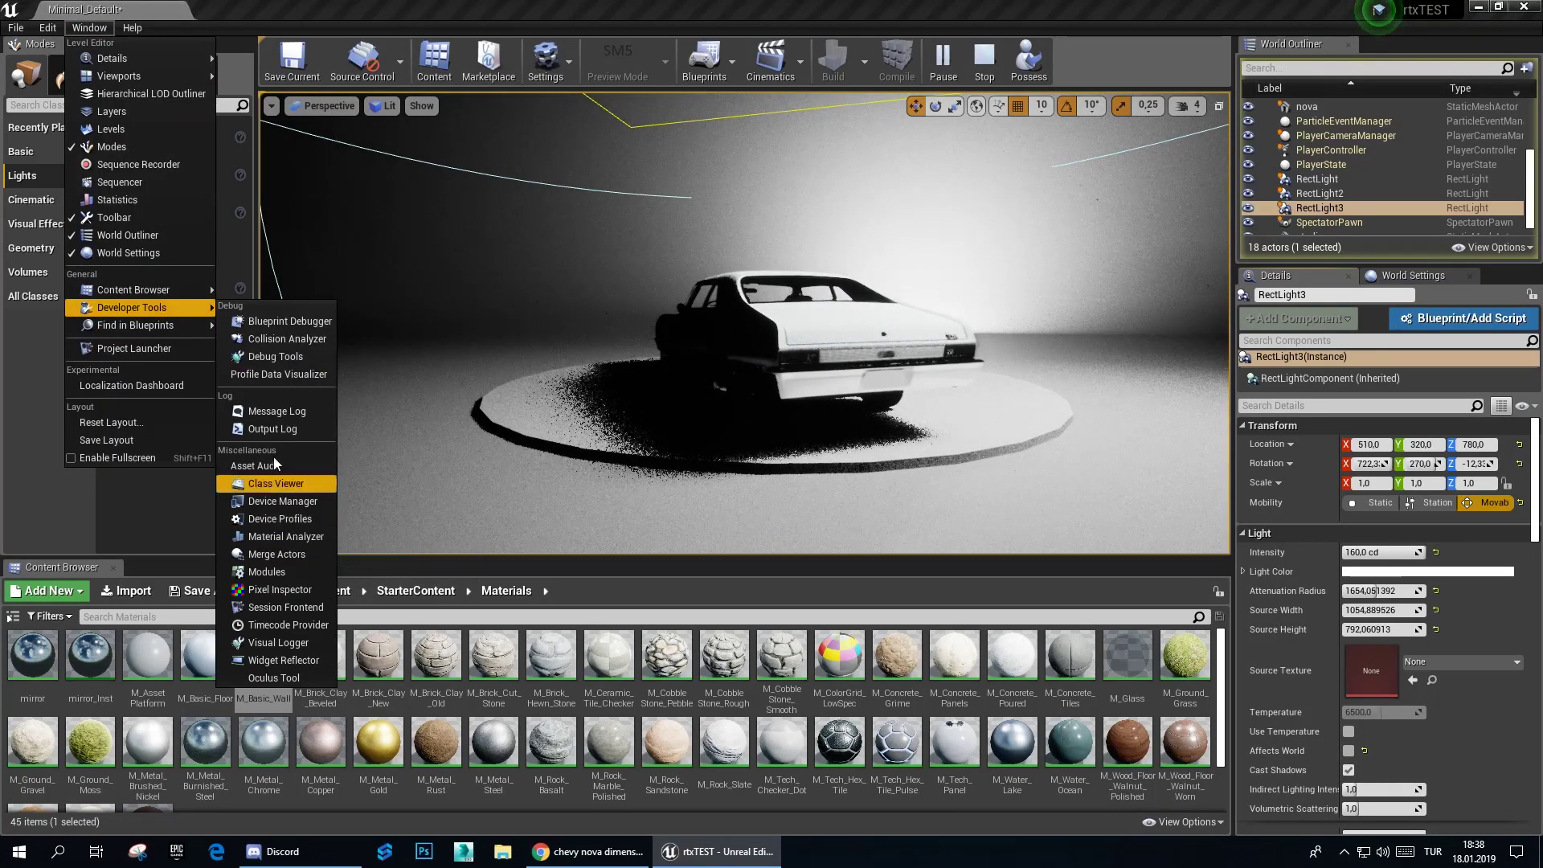
left_click(265, 429)
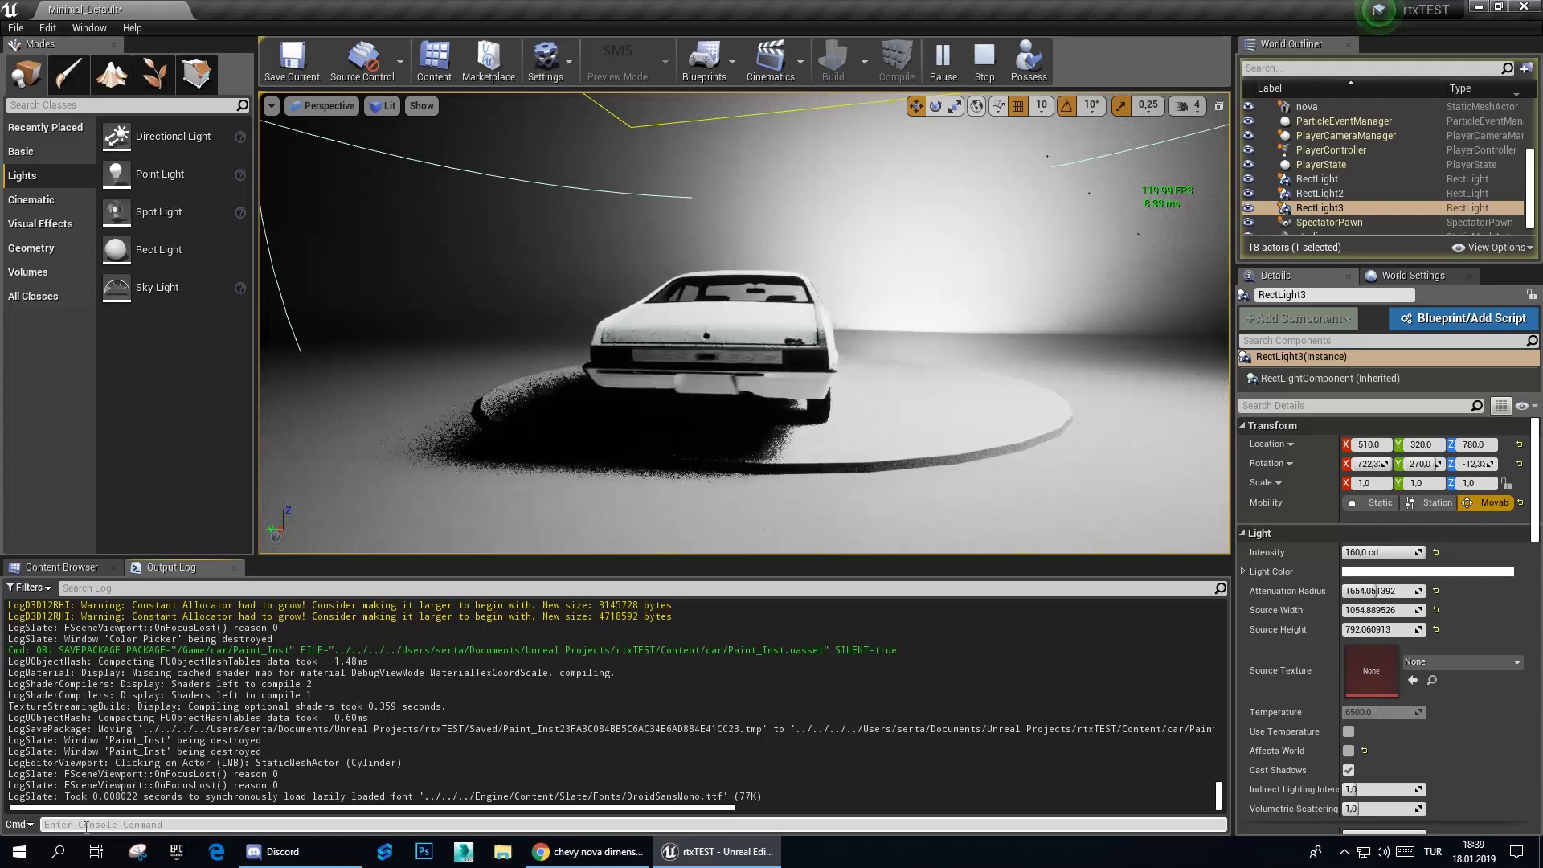
type("r.ra")
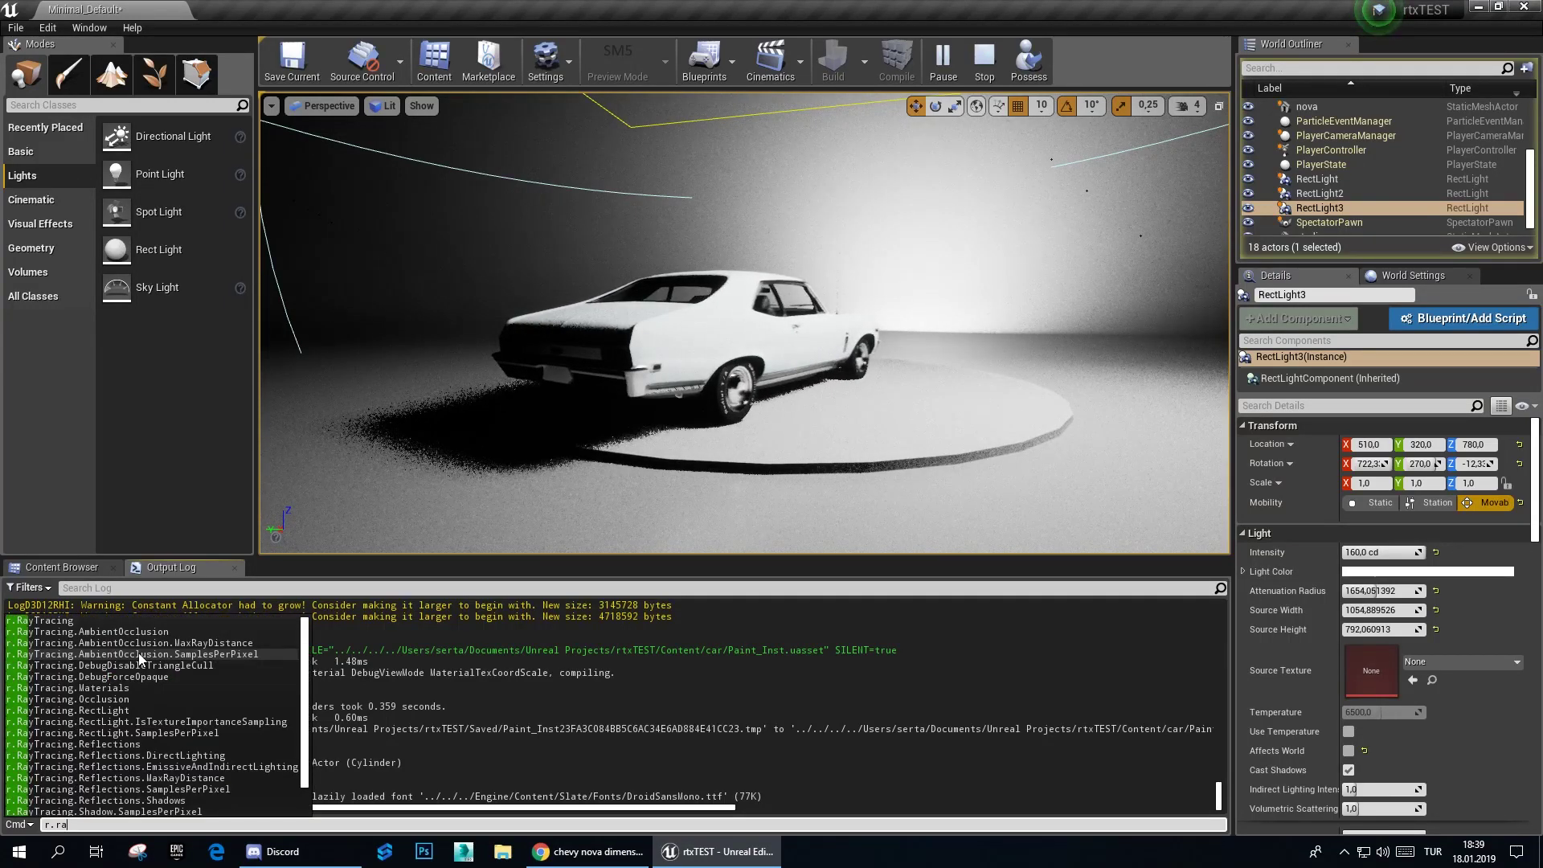
key("Up")
key("Up")
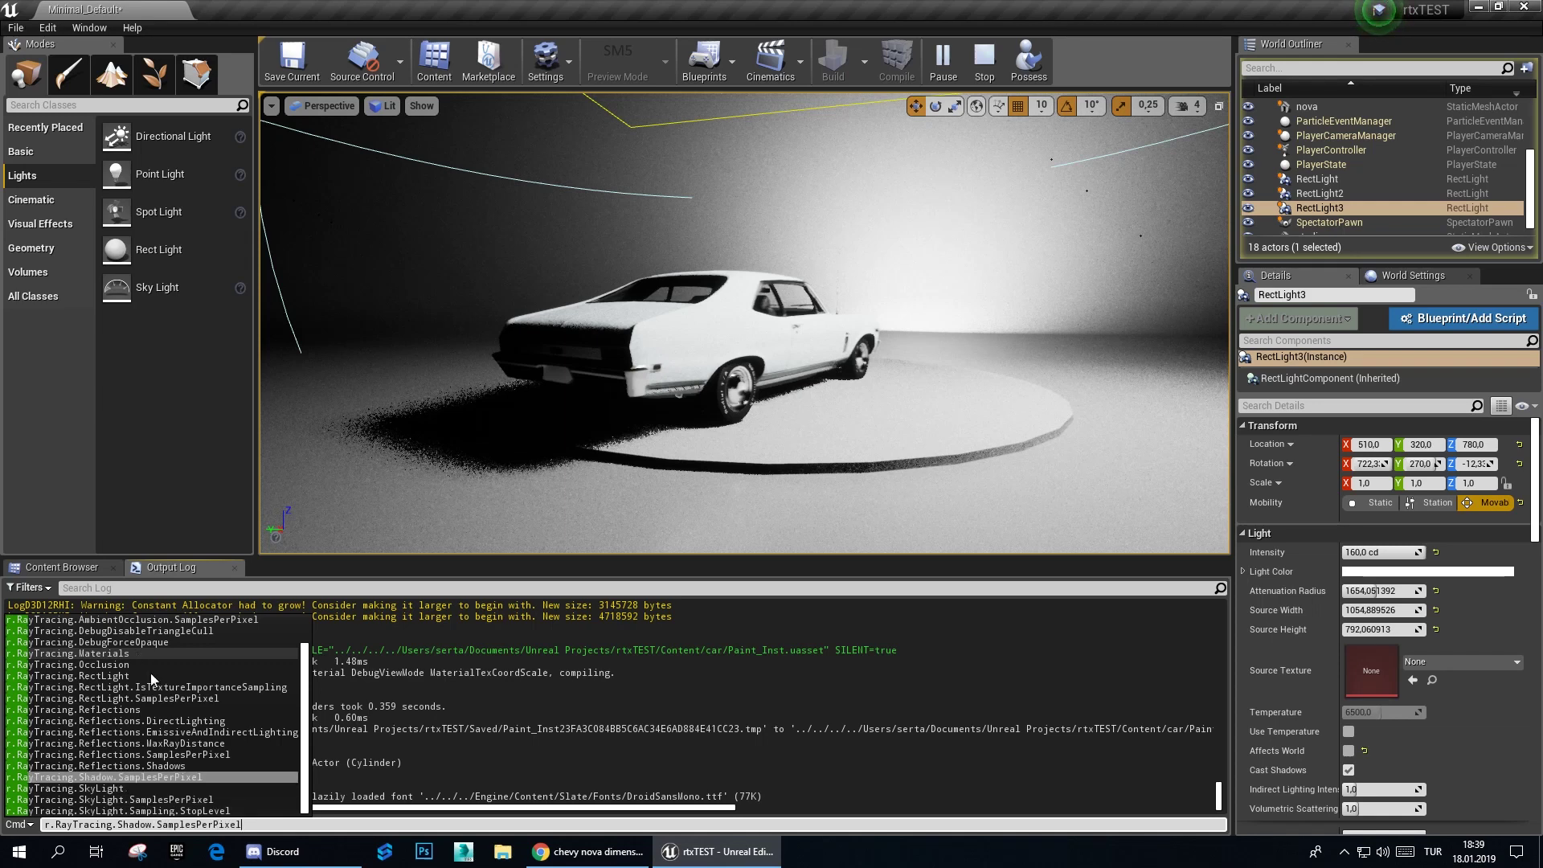
scroll(130, 753, "up", 1)
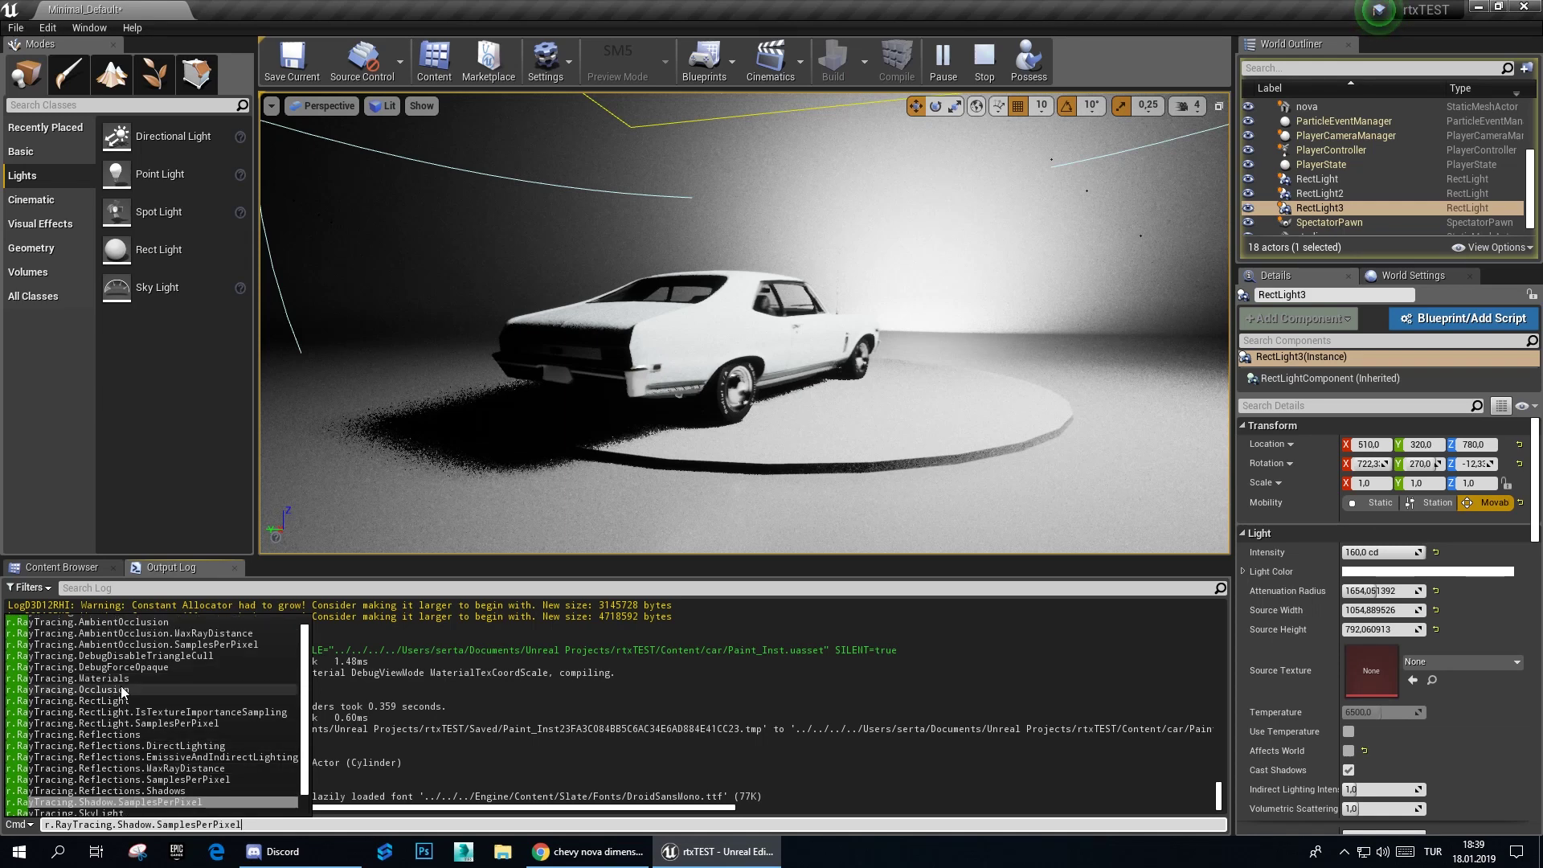
left_click(138, 623)
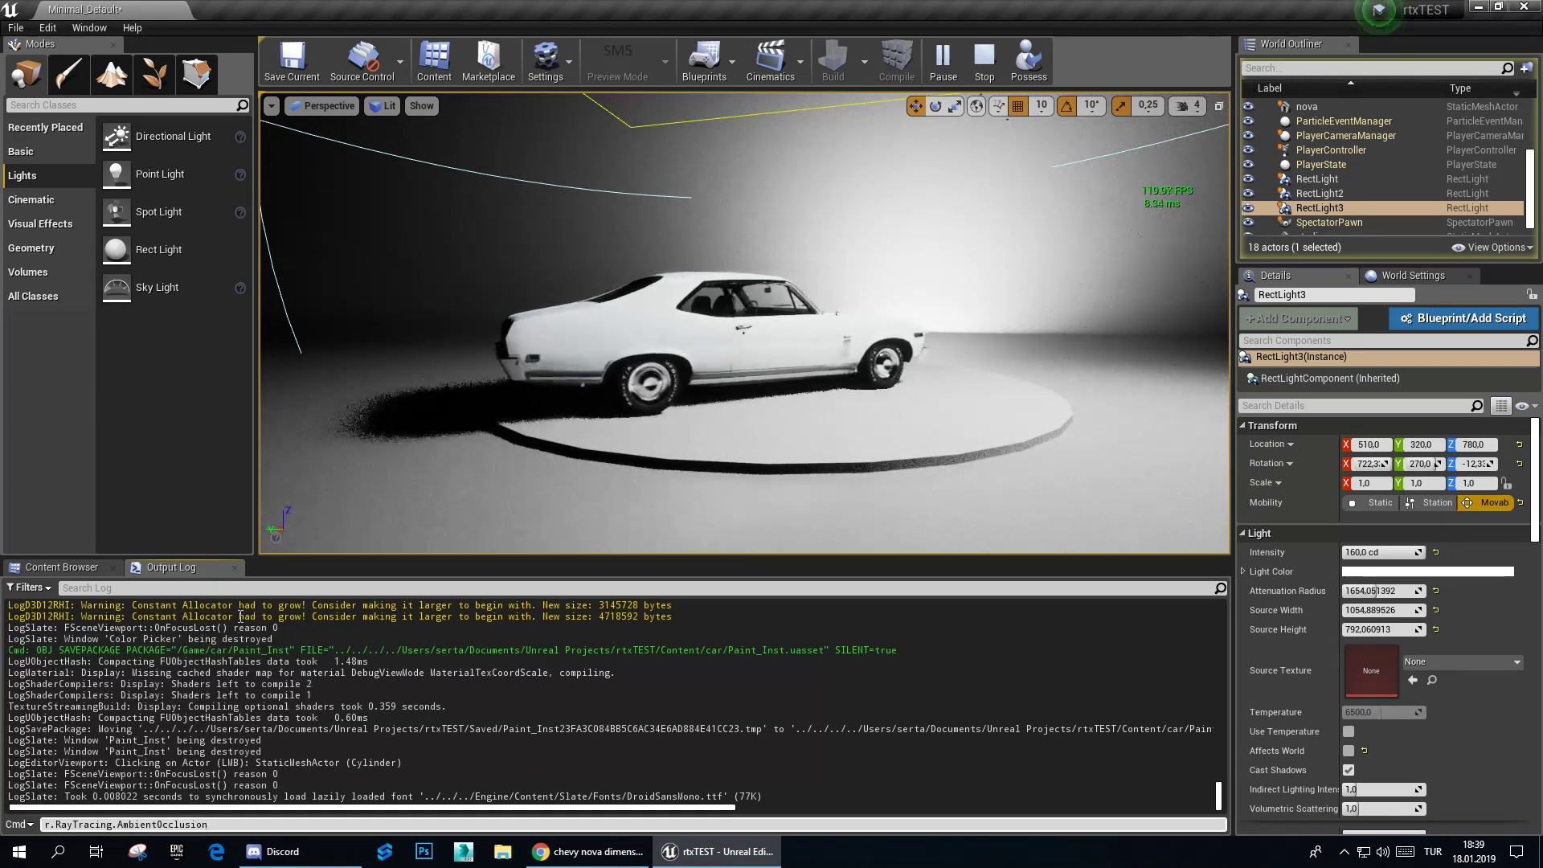
key("Return")
key("Up")
type("0")
key("Return")
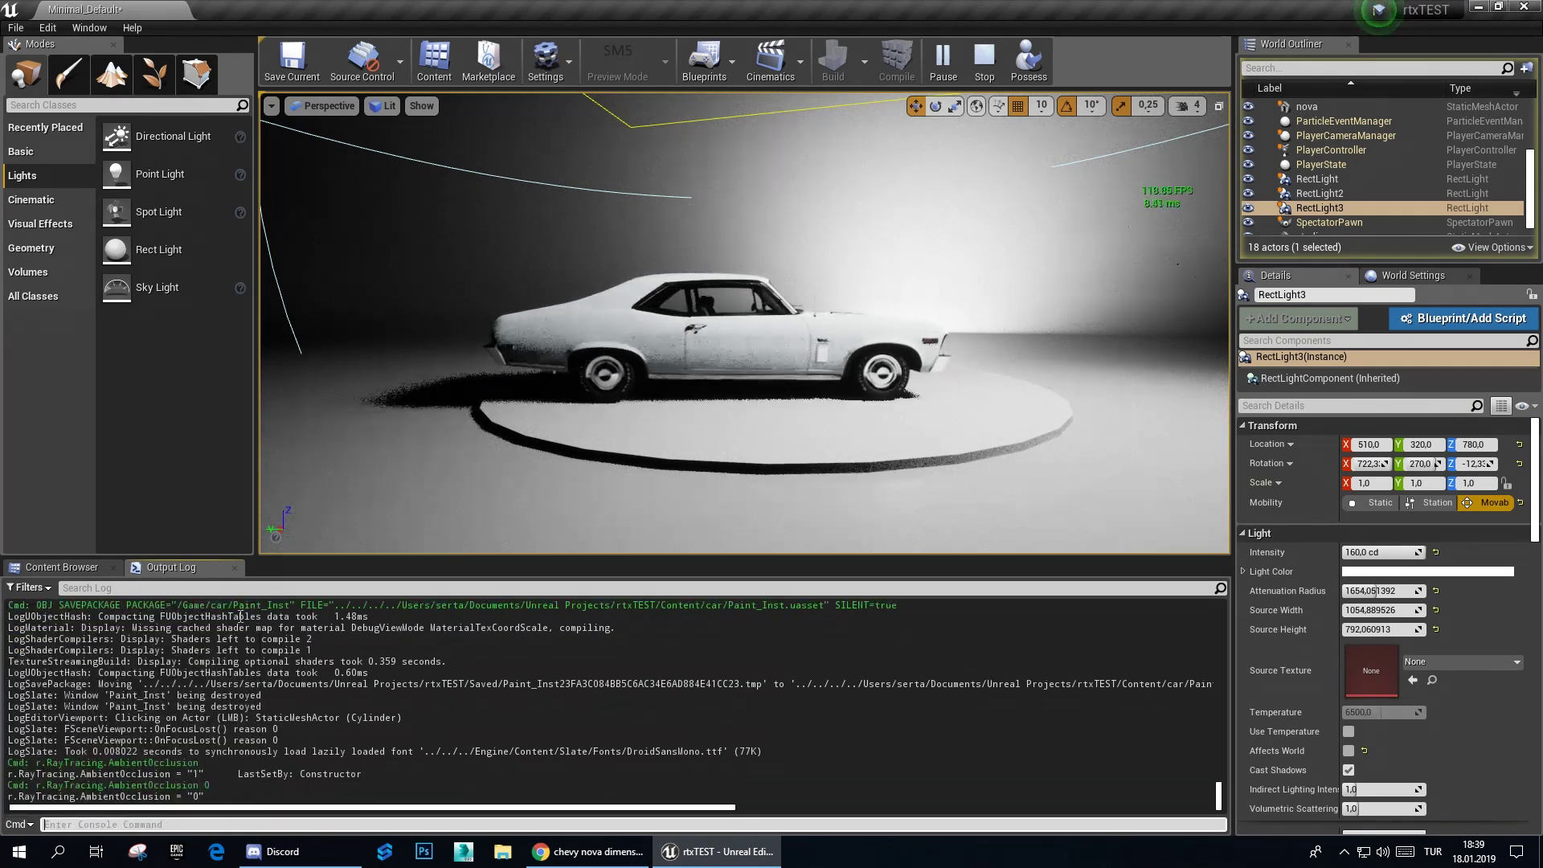
Step: Switch the viewport to Lighting Only, re-enable AO with r.RayTracing.AmbientOcclusion 1, and stop play
left_click(384, 105)
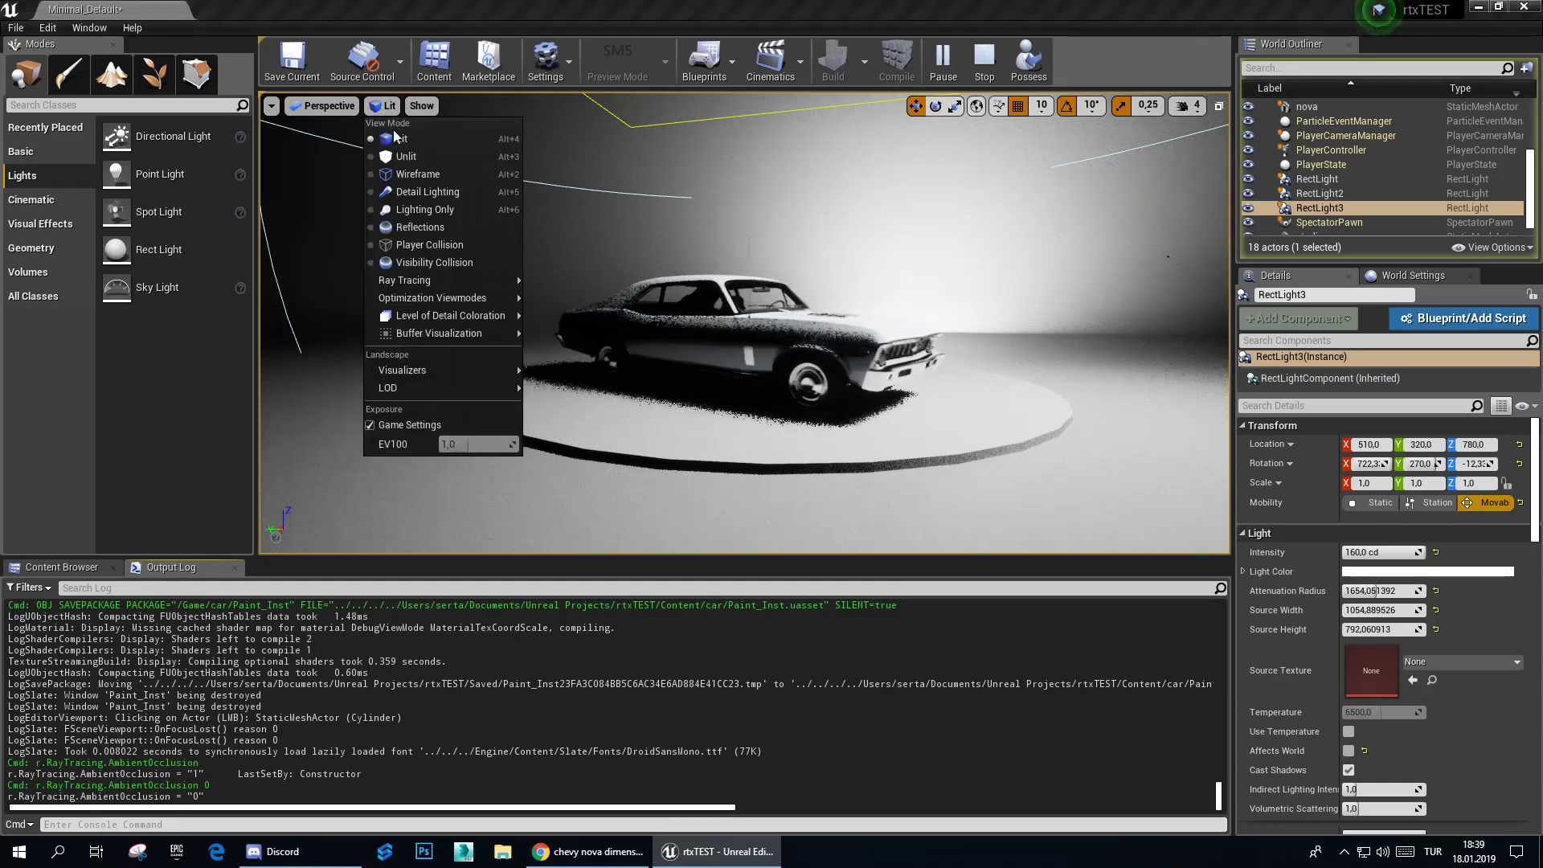
left_click(419, 210)
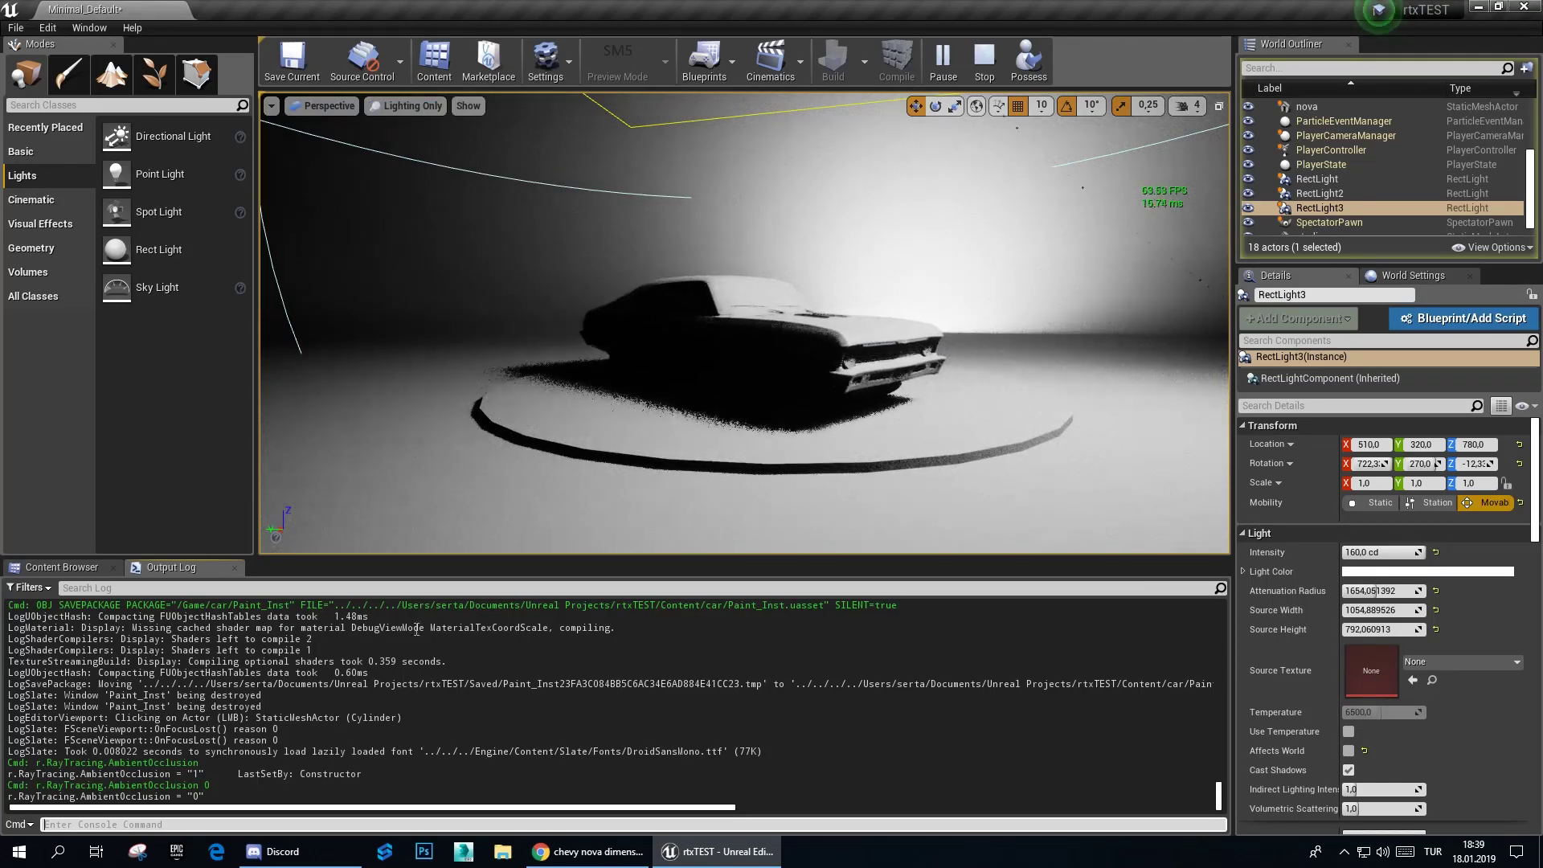
key("Up")
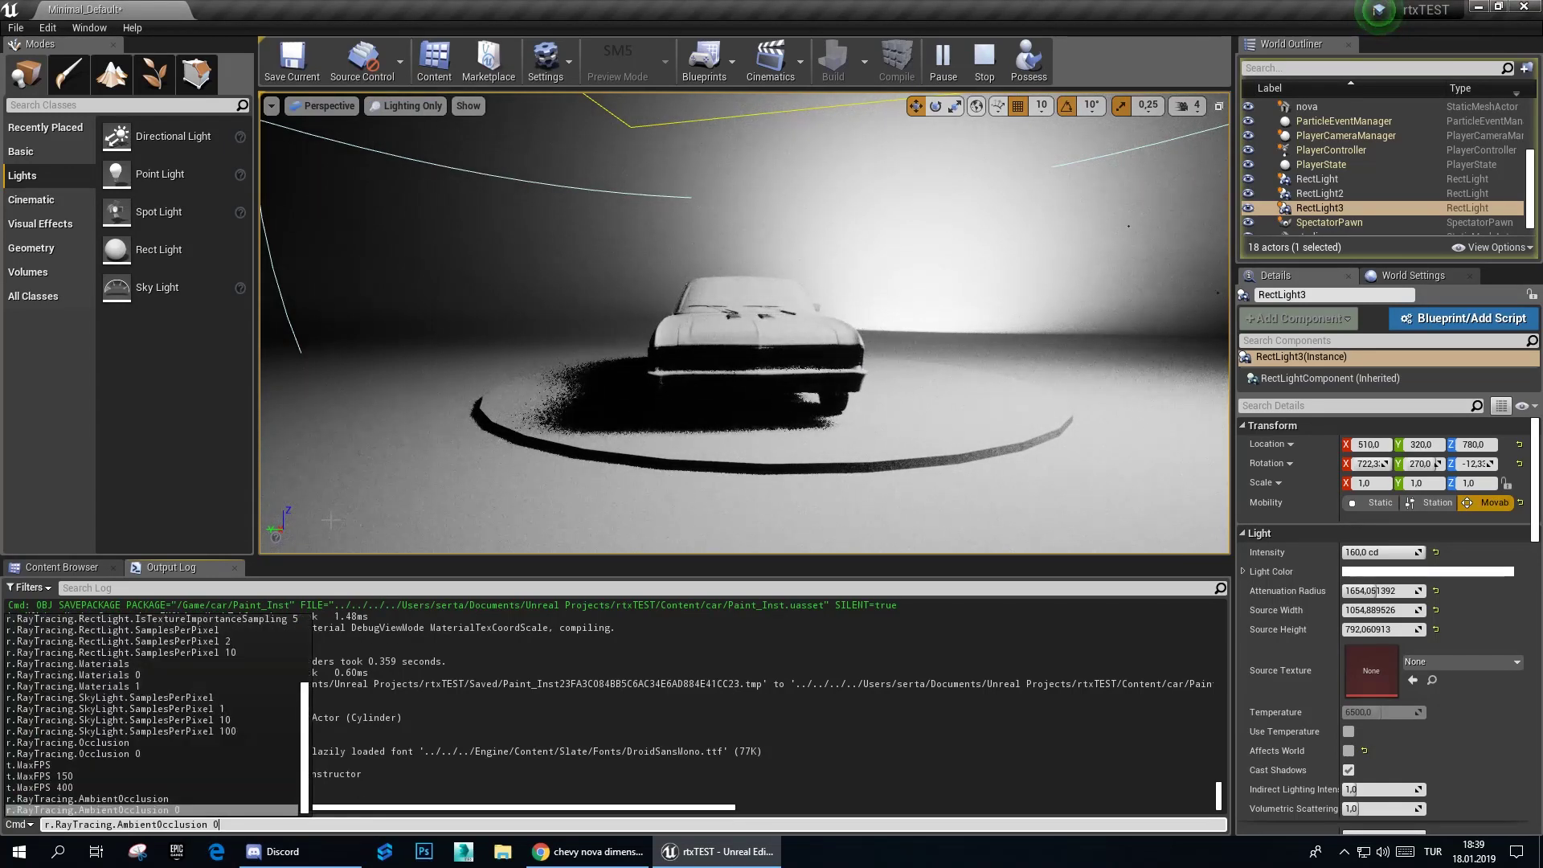
key("BackSpace")
type("1")
key("Return")
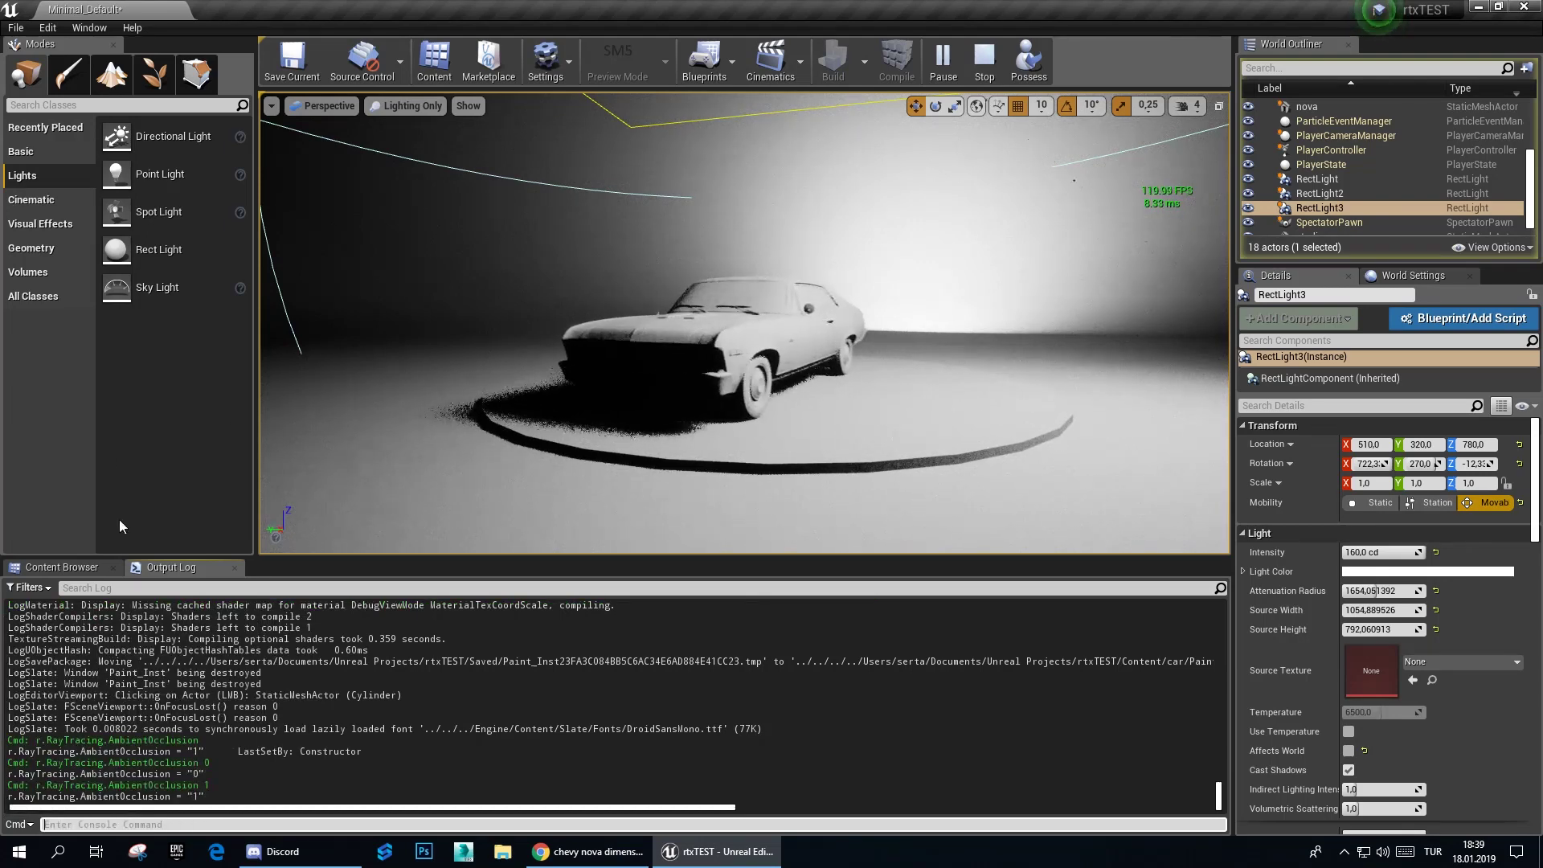
left_click(418, 112)
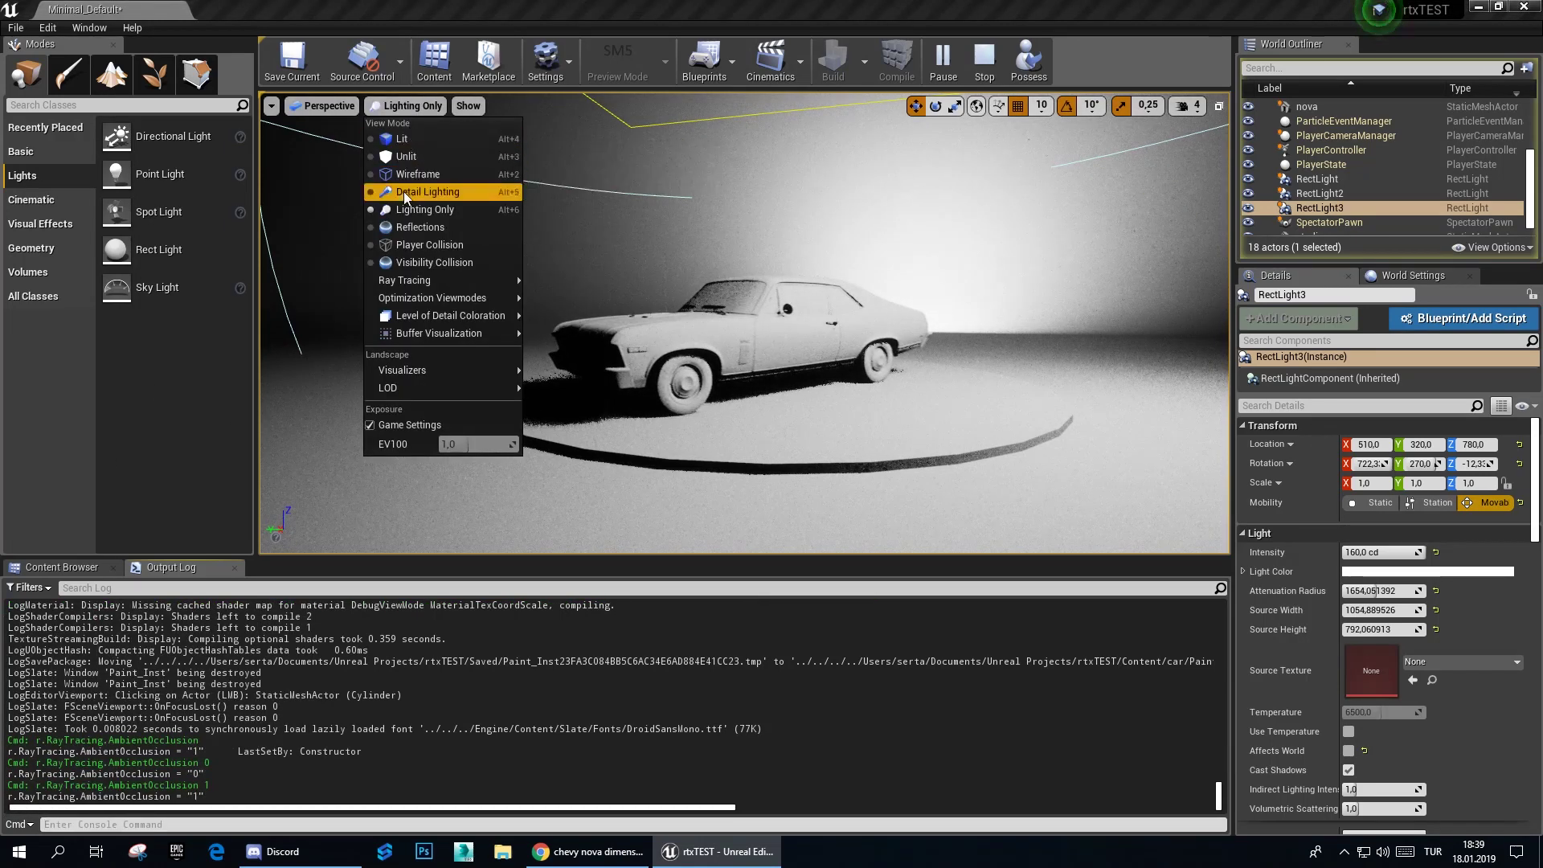
left_click(985, 74)
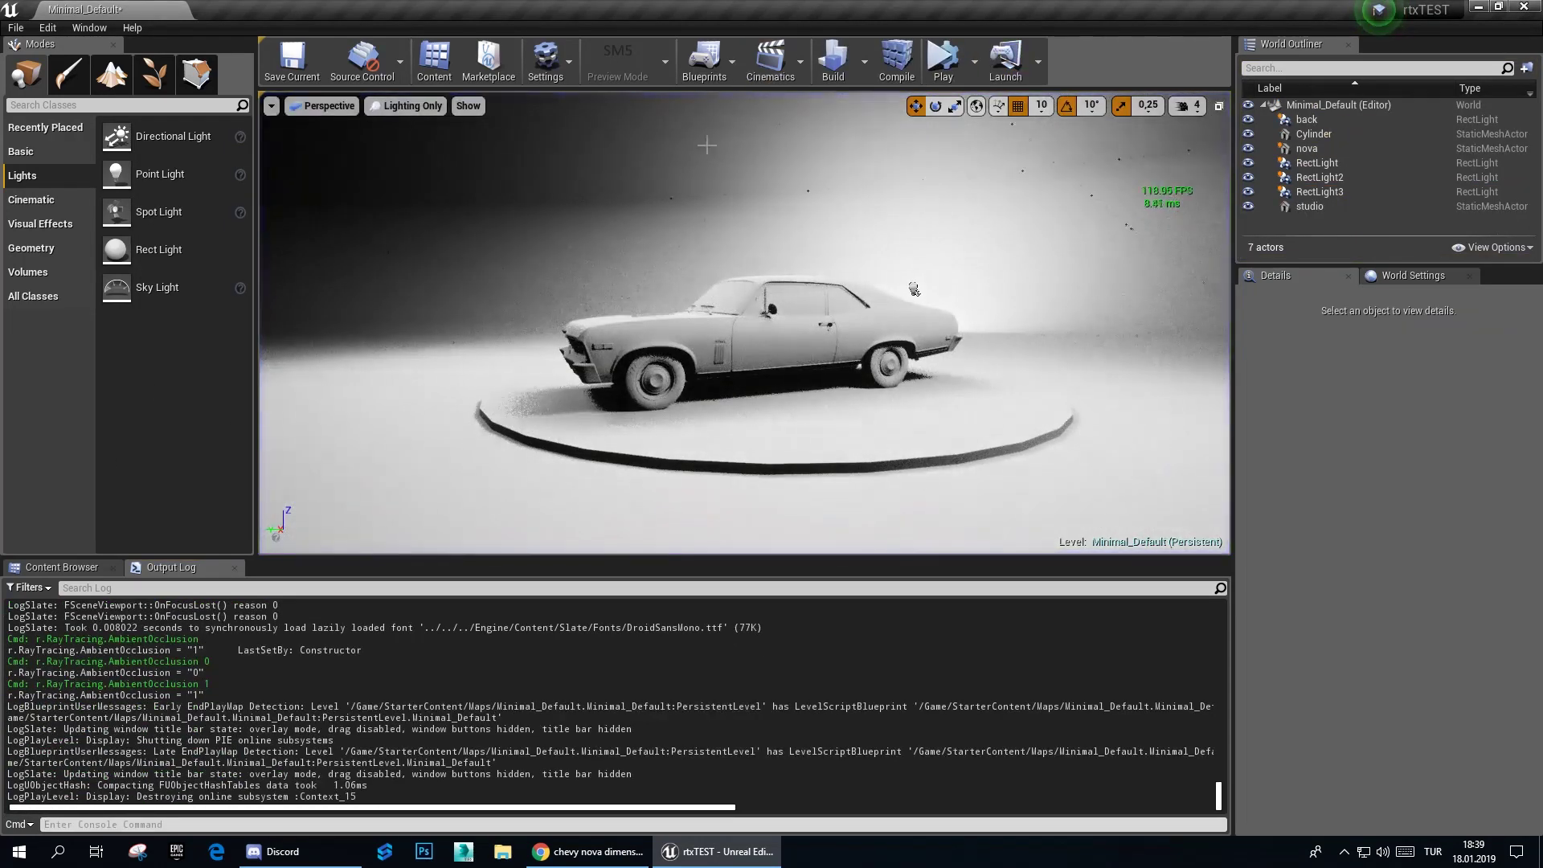
Step: Check the car in Lit mode, return to Lighting Only, and frame the front wheel and front end
left_click(392, 111)
left_click(416, 141)
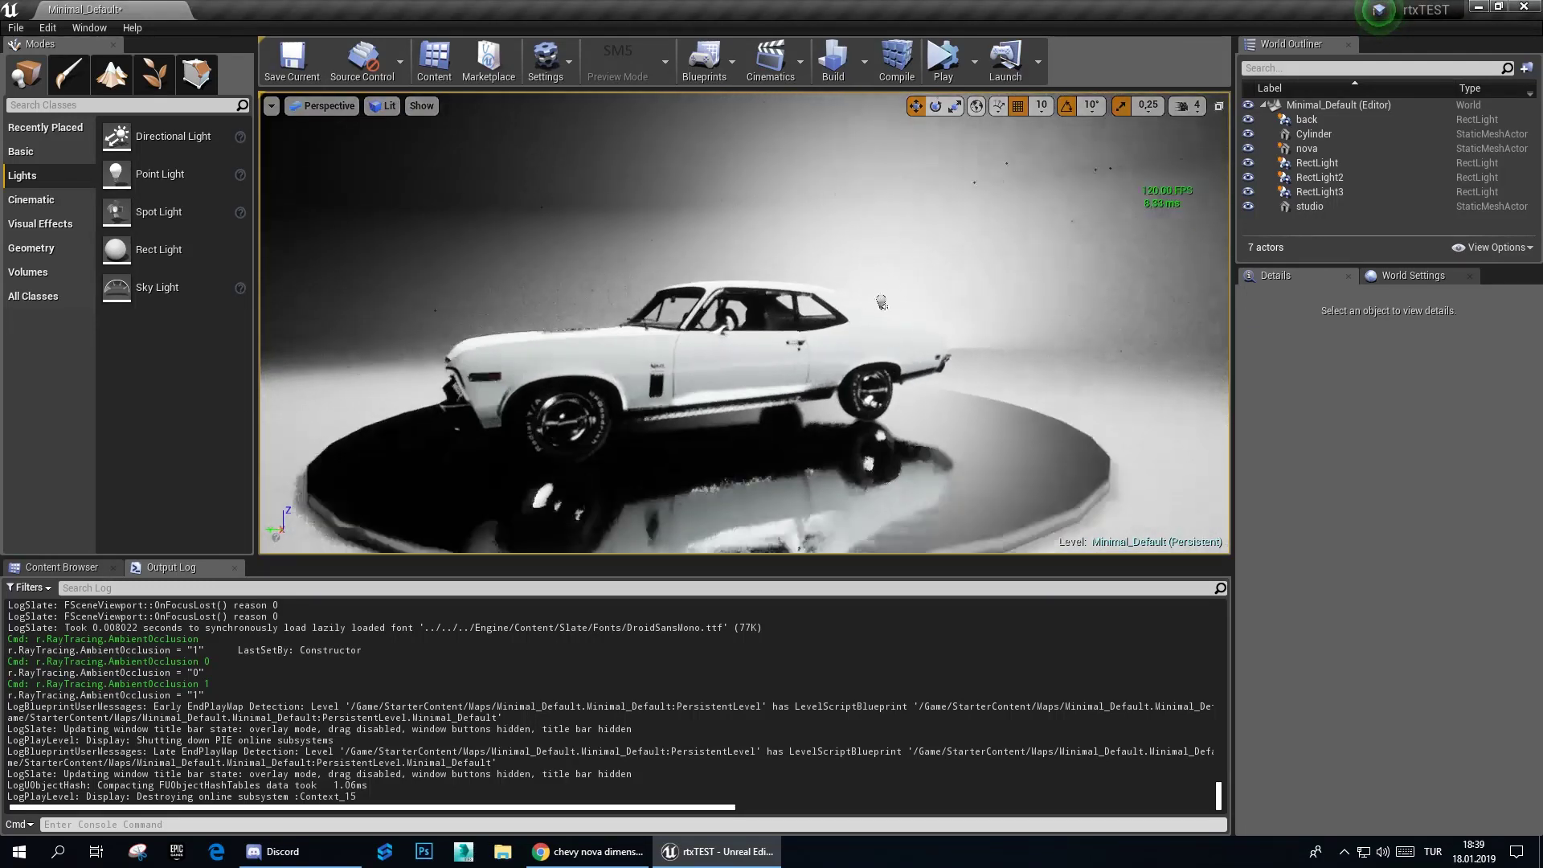
left_click(382, 106)
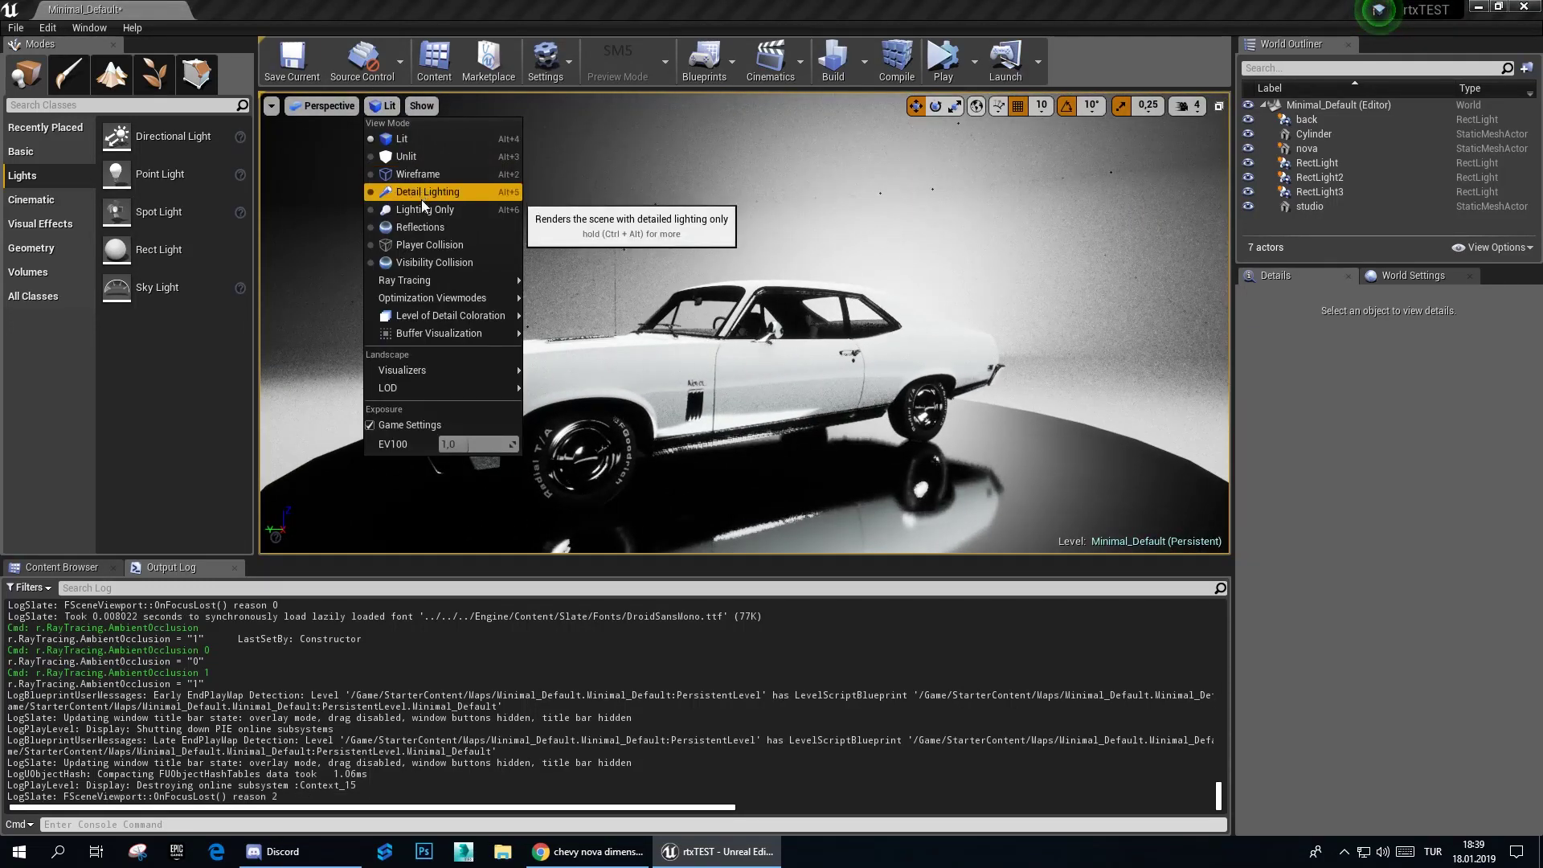
left_click(423, 207)
right_click_drag(422, 204, 331, 247)
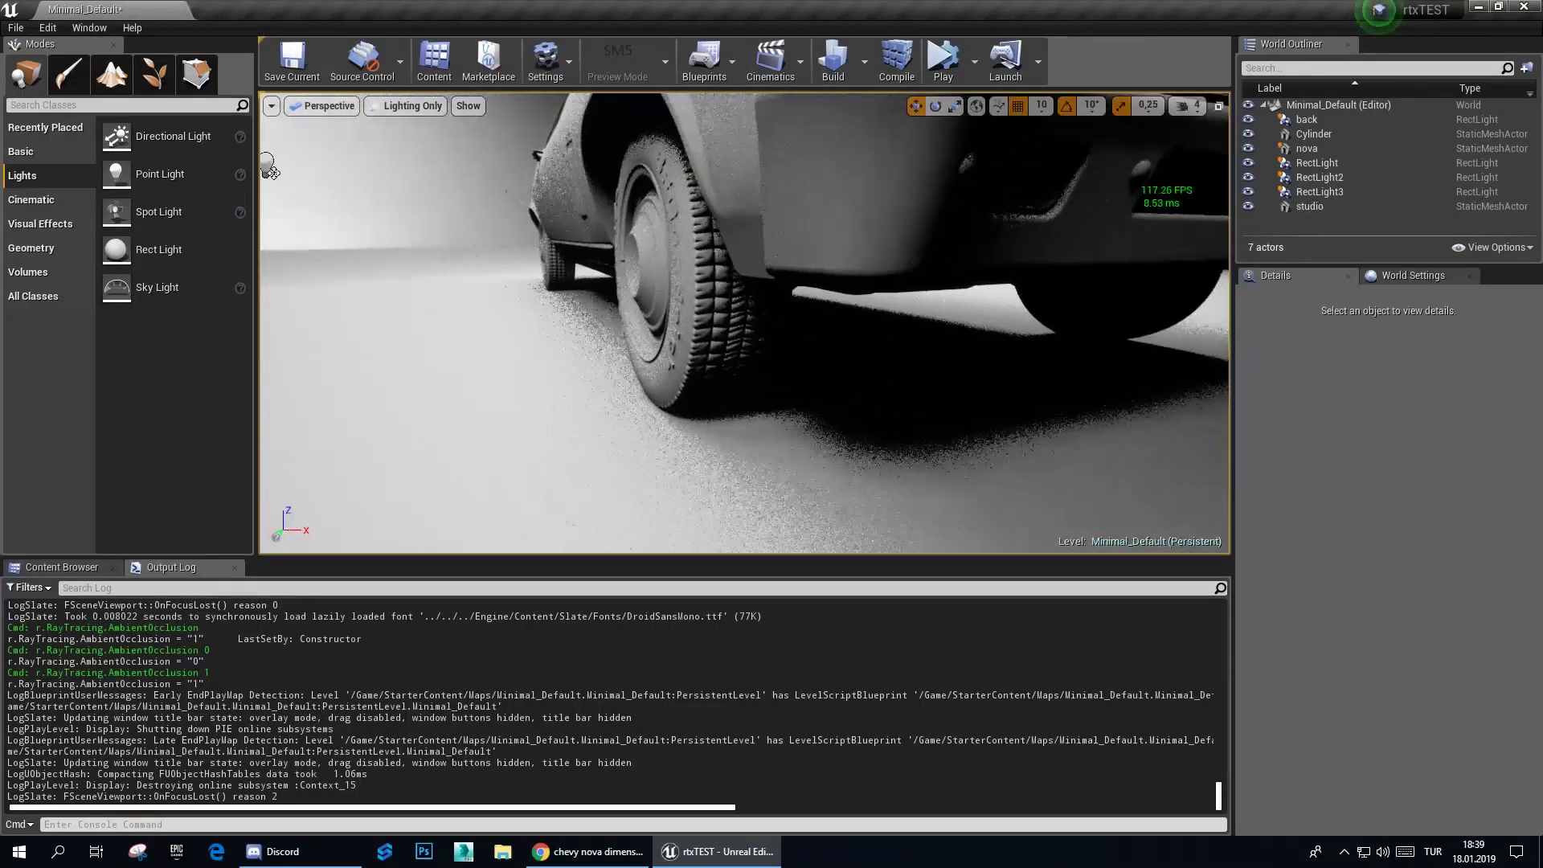
right_click_drag(331, 247, 331, 246)
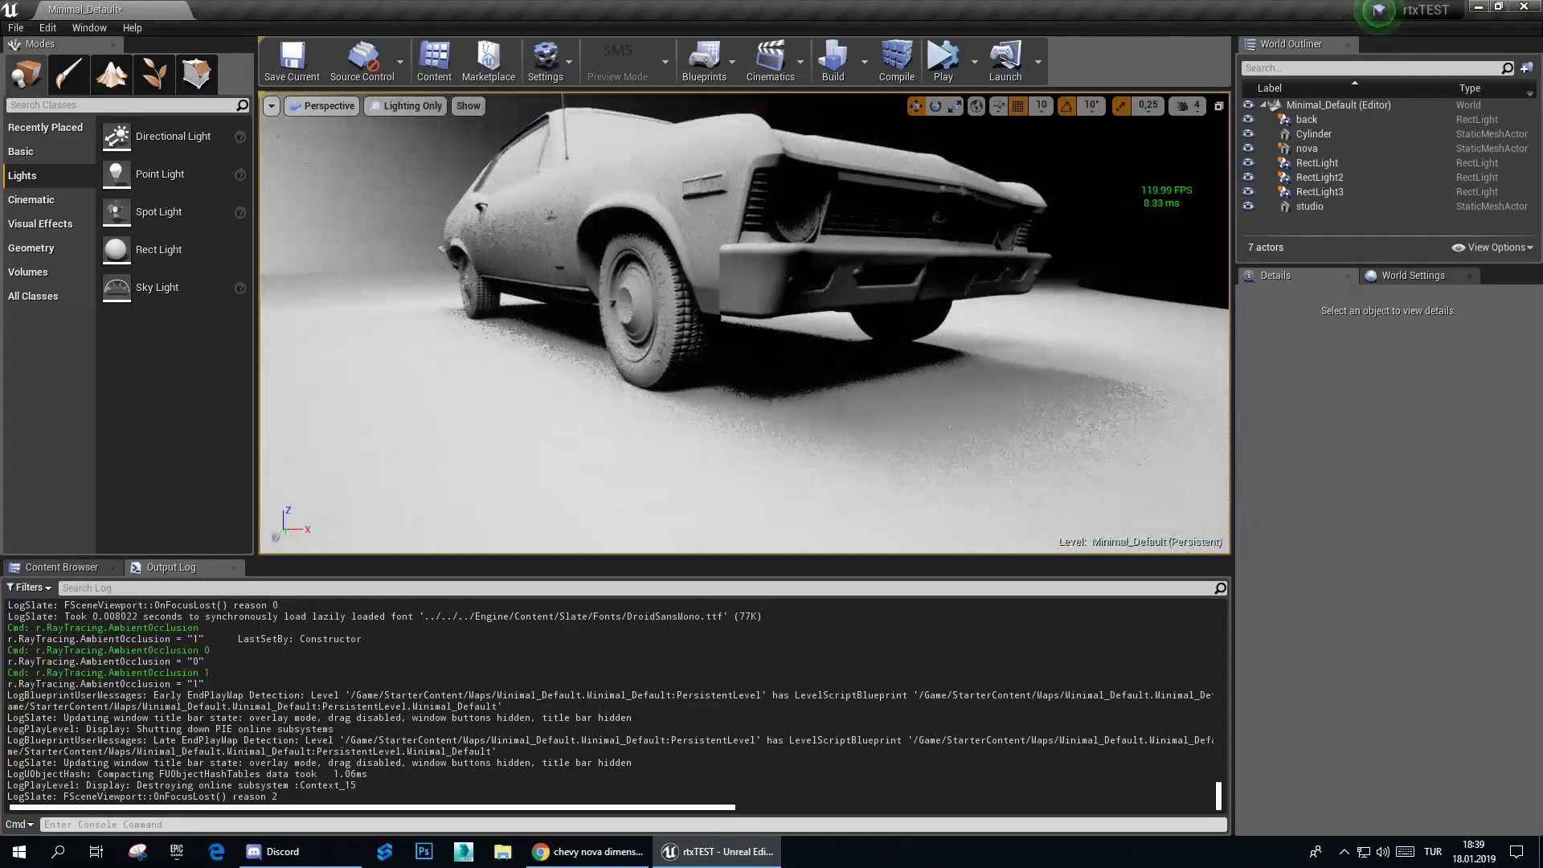
Step: Run r.RayTracing.Occlusion with 1, then 0 to leave ray-traced occlusion off
left_click(211, 824)
type("r")
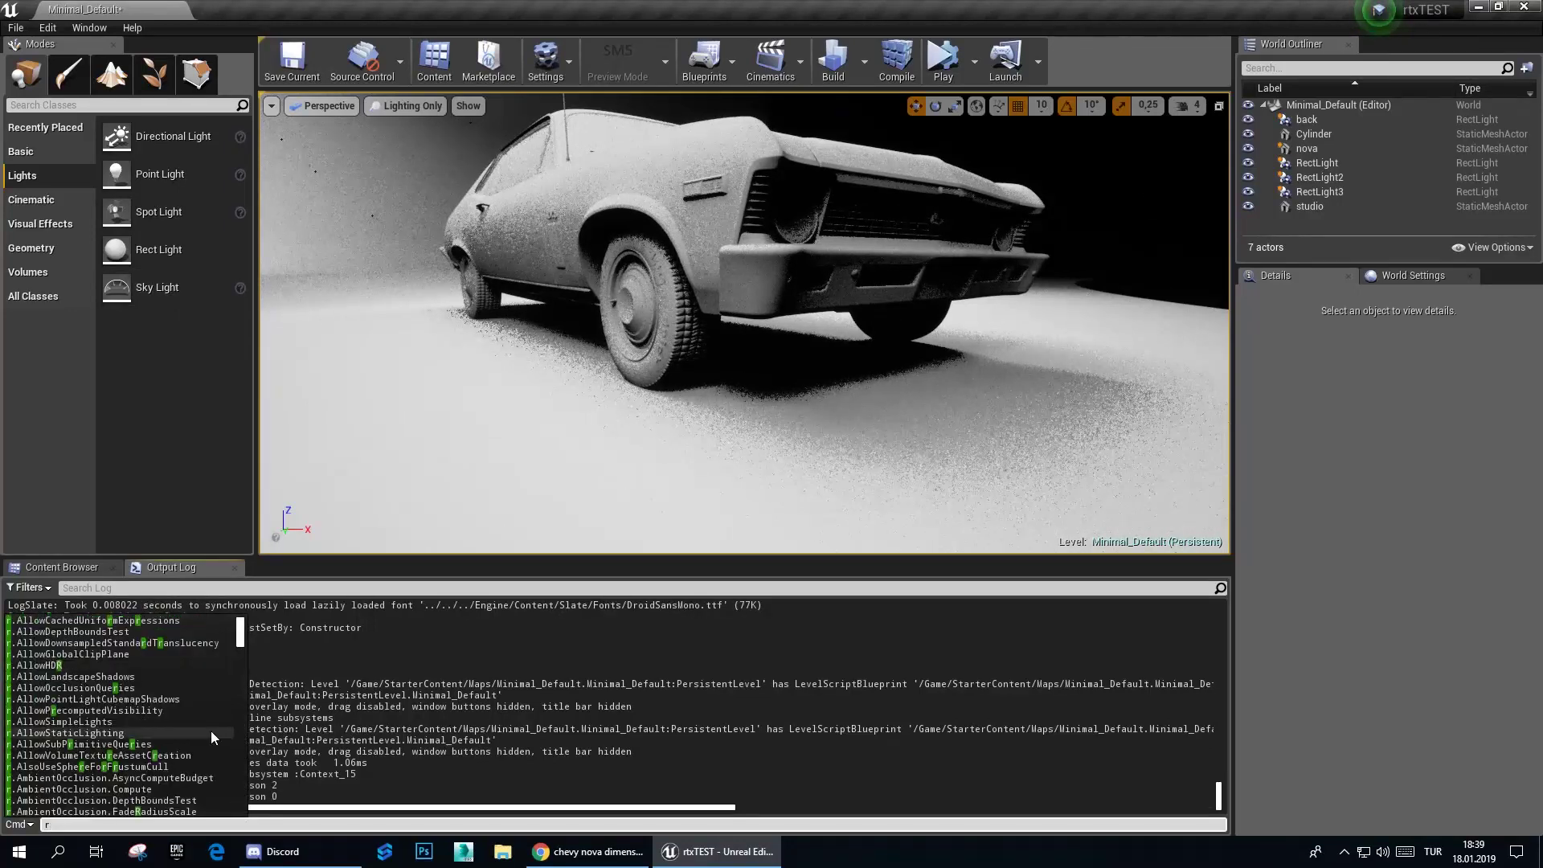
type(".ray")
key("Up")
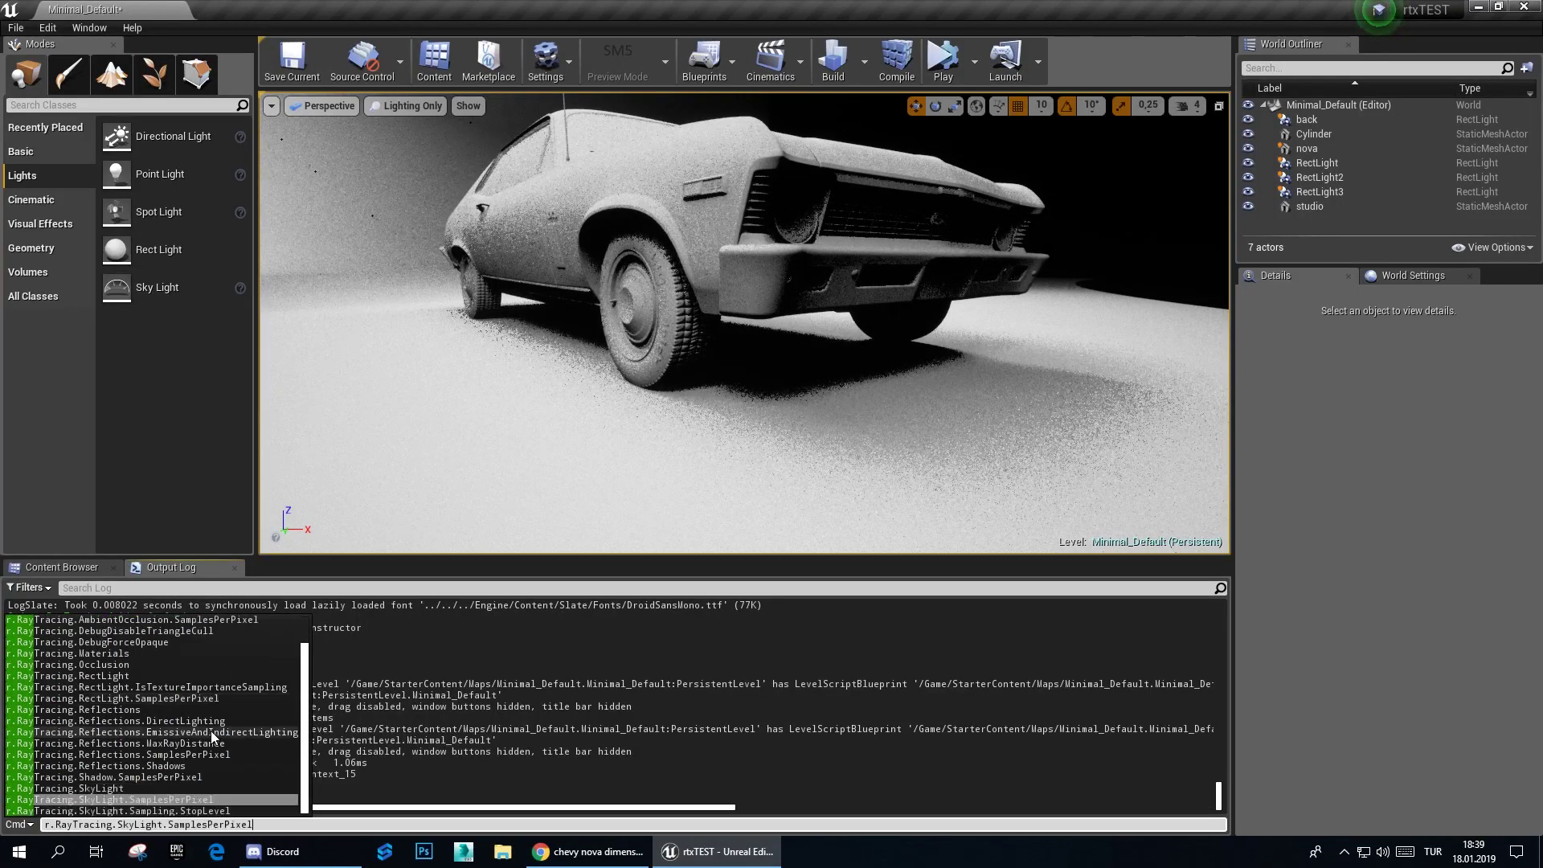
key("Up")
key("Up")
key("Up")
key("Up")
key("Up")
key("Up")
key("Return")
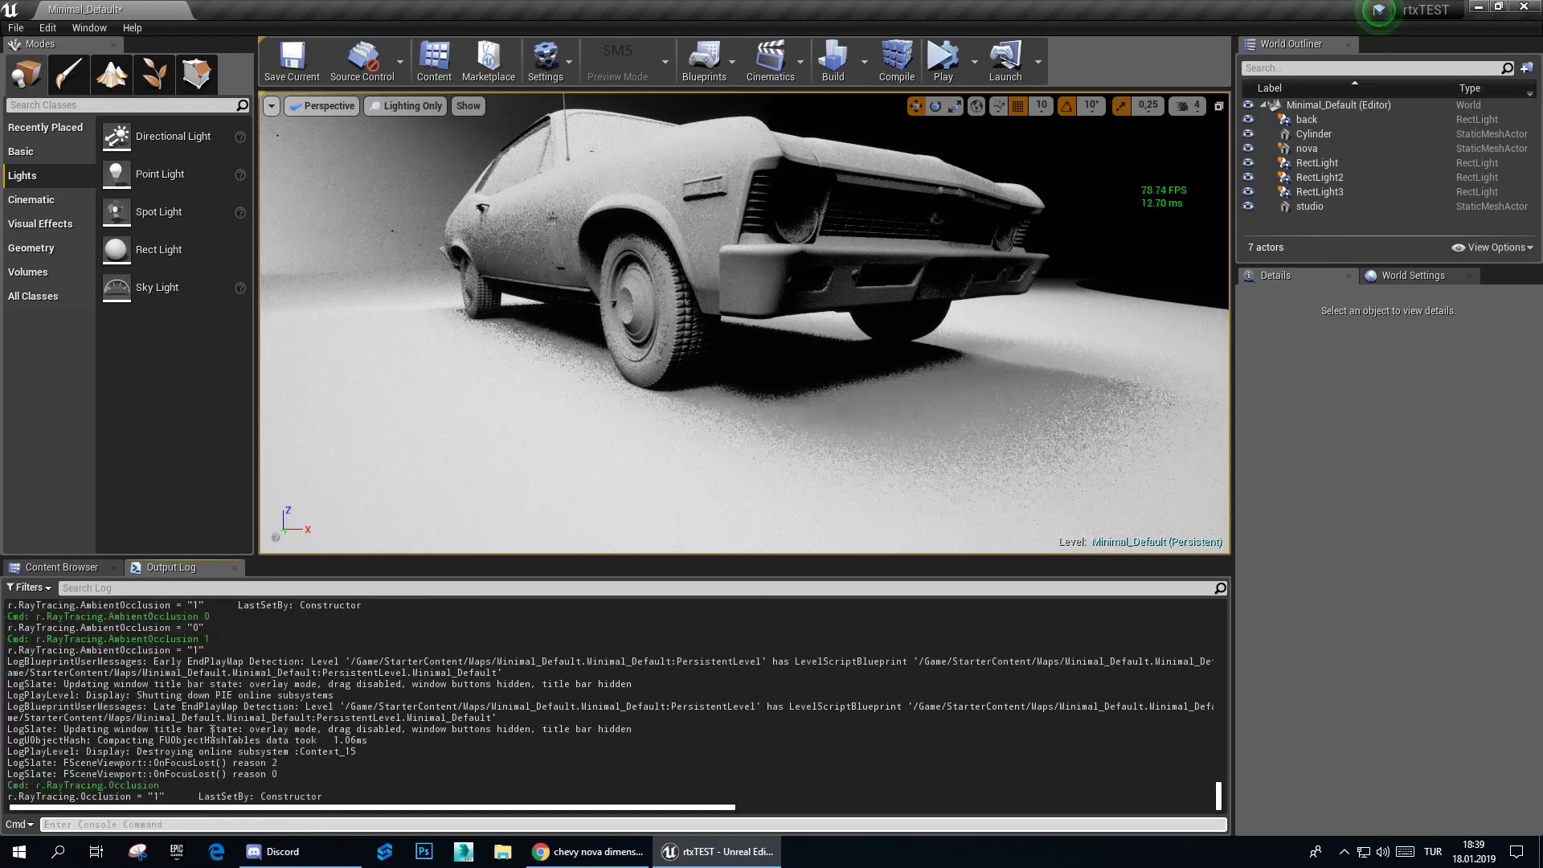
key("Up")
type("1")
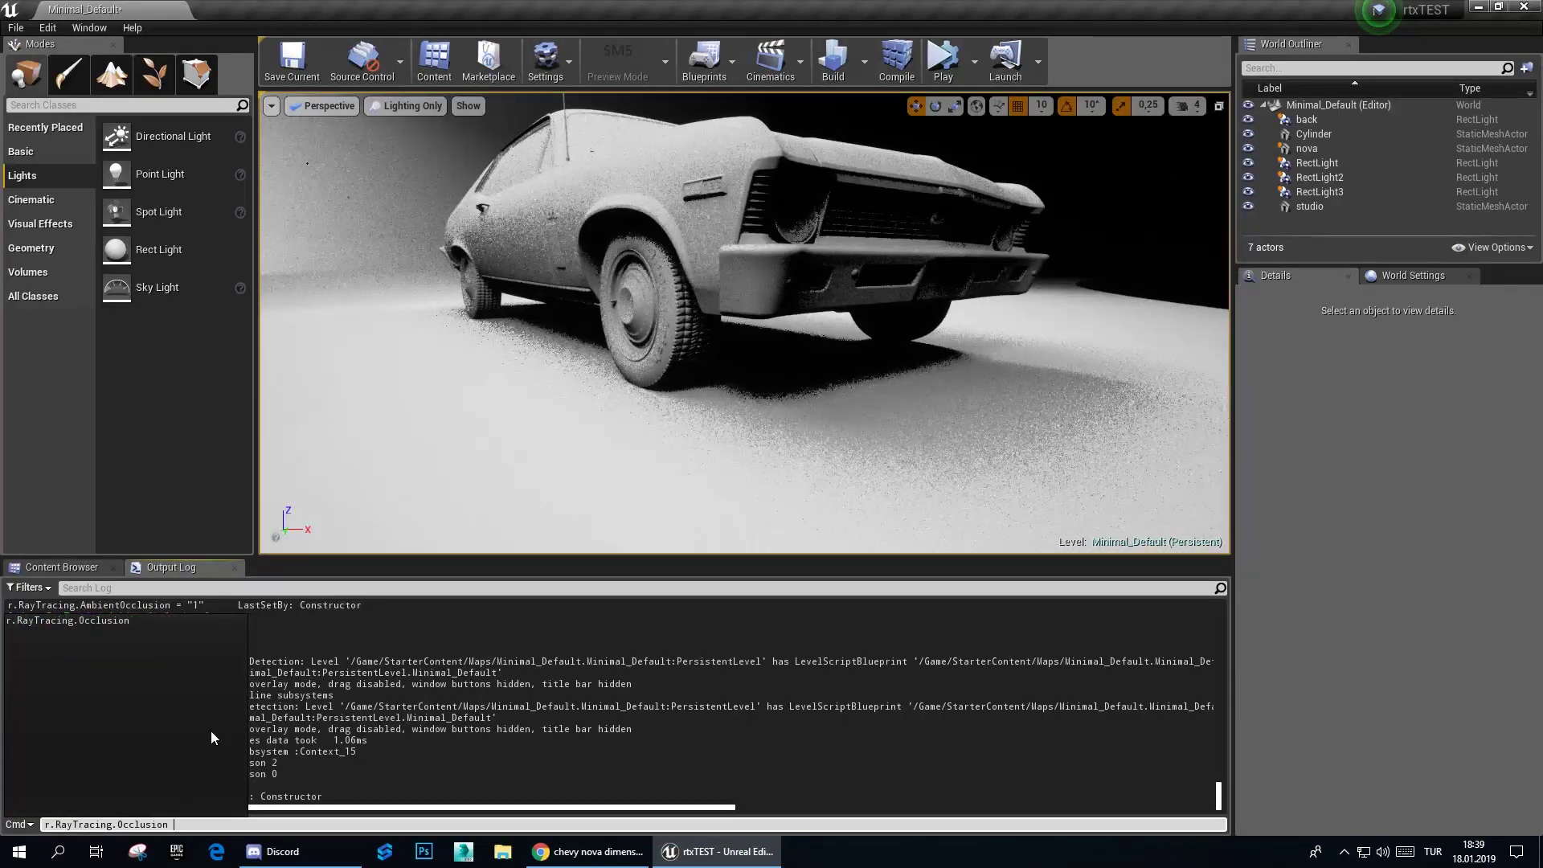
key("Return")
key("Up")
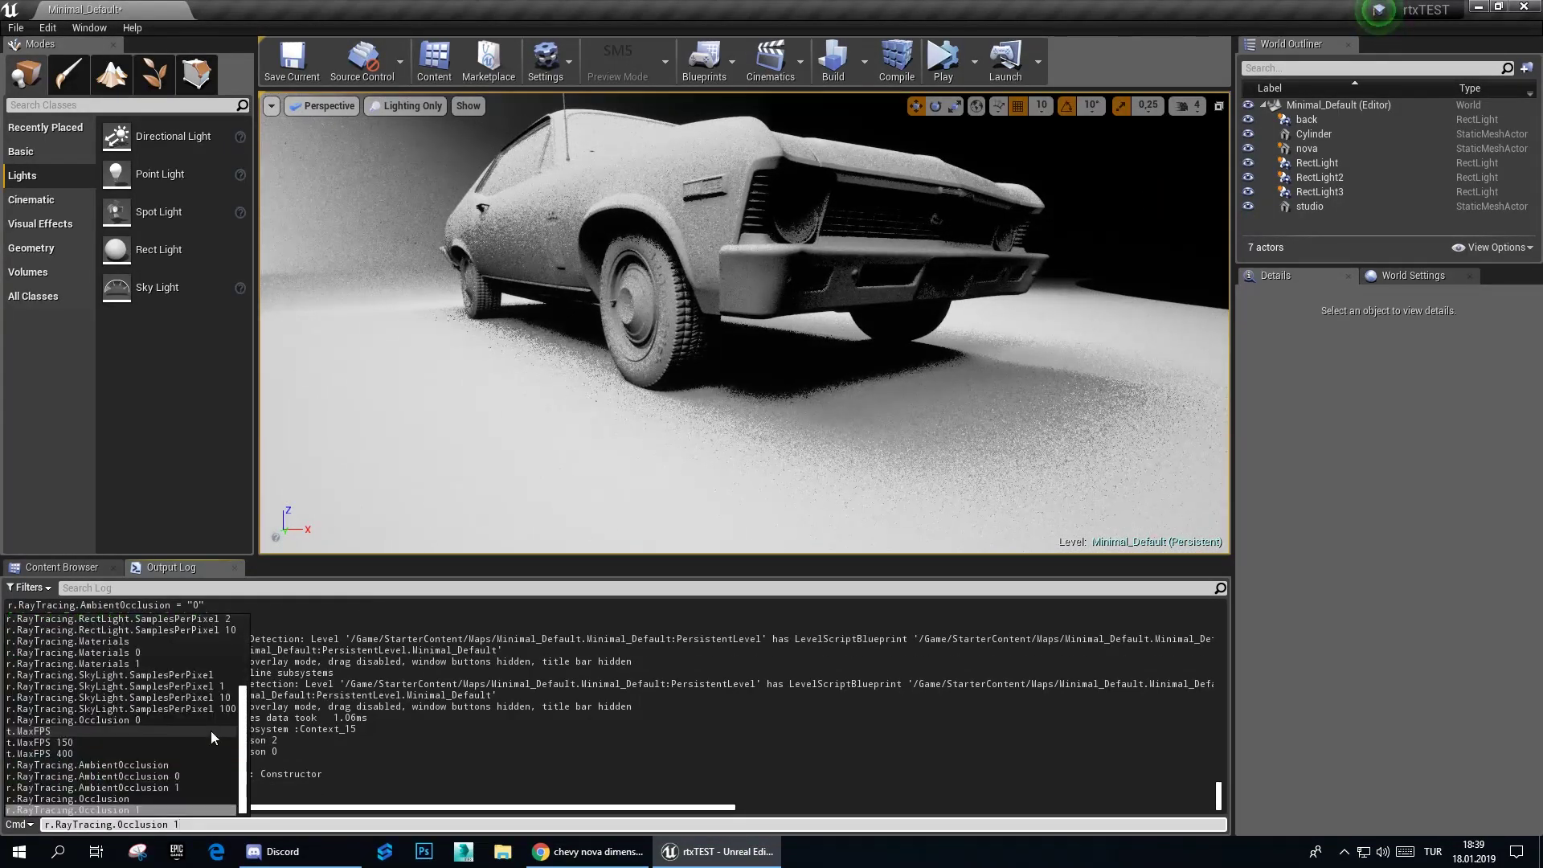
key("BackSpace")
type("0")
key("Return")
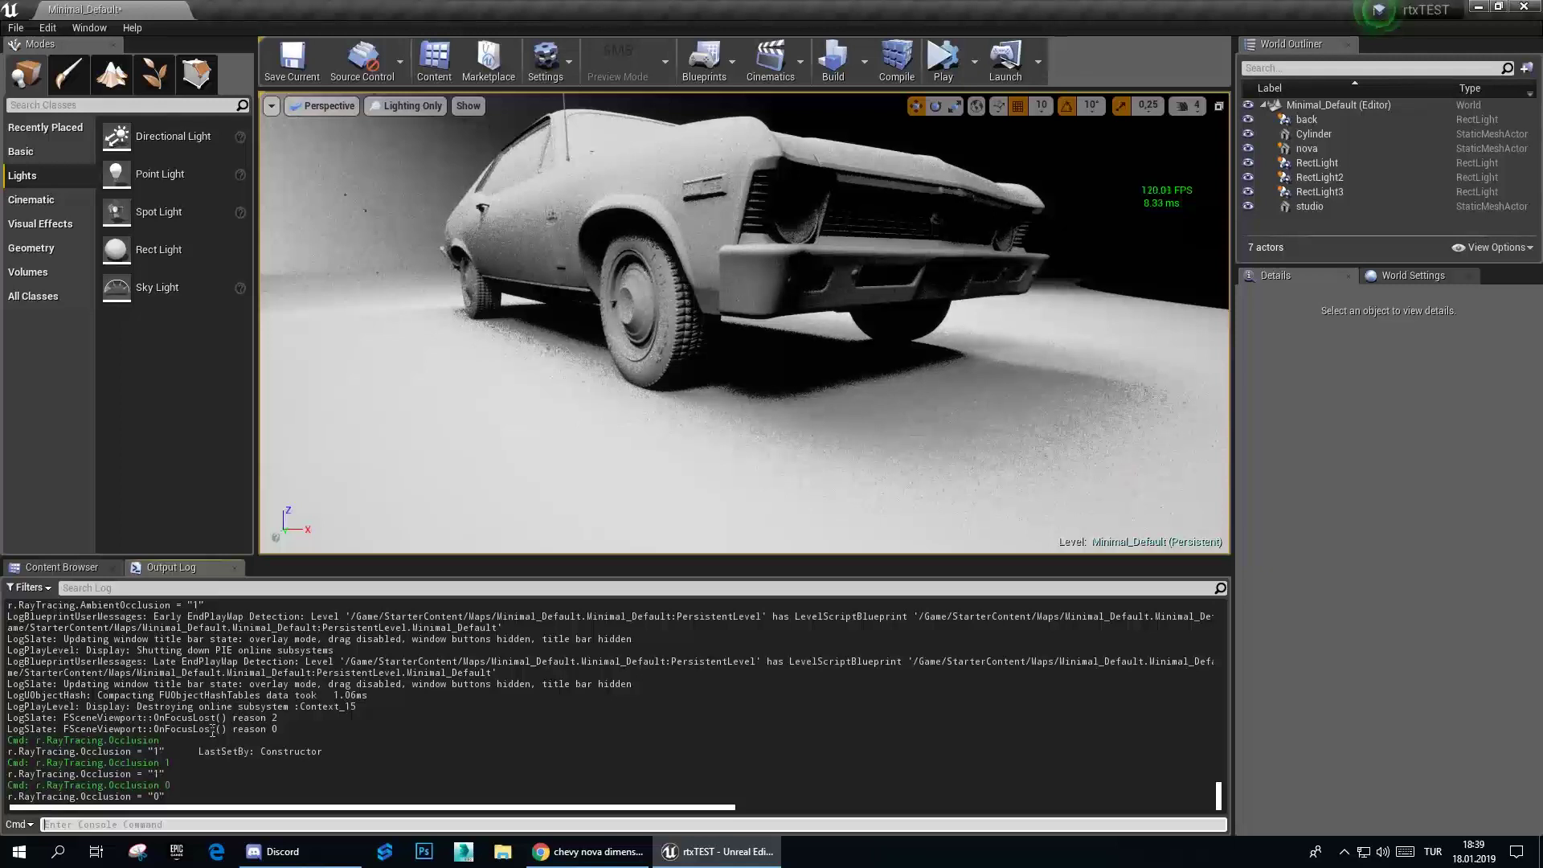
Step: Set r.RayTracing.SkyLight.SamplesPerPixel to 10
key("Up")
key("Up")
key("Up")
key("Up")
key("Up")
key("Up")
key("Up")
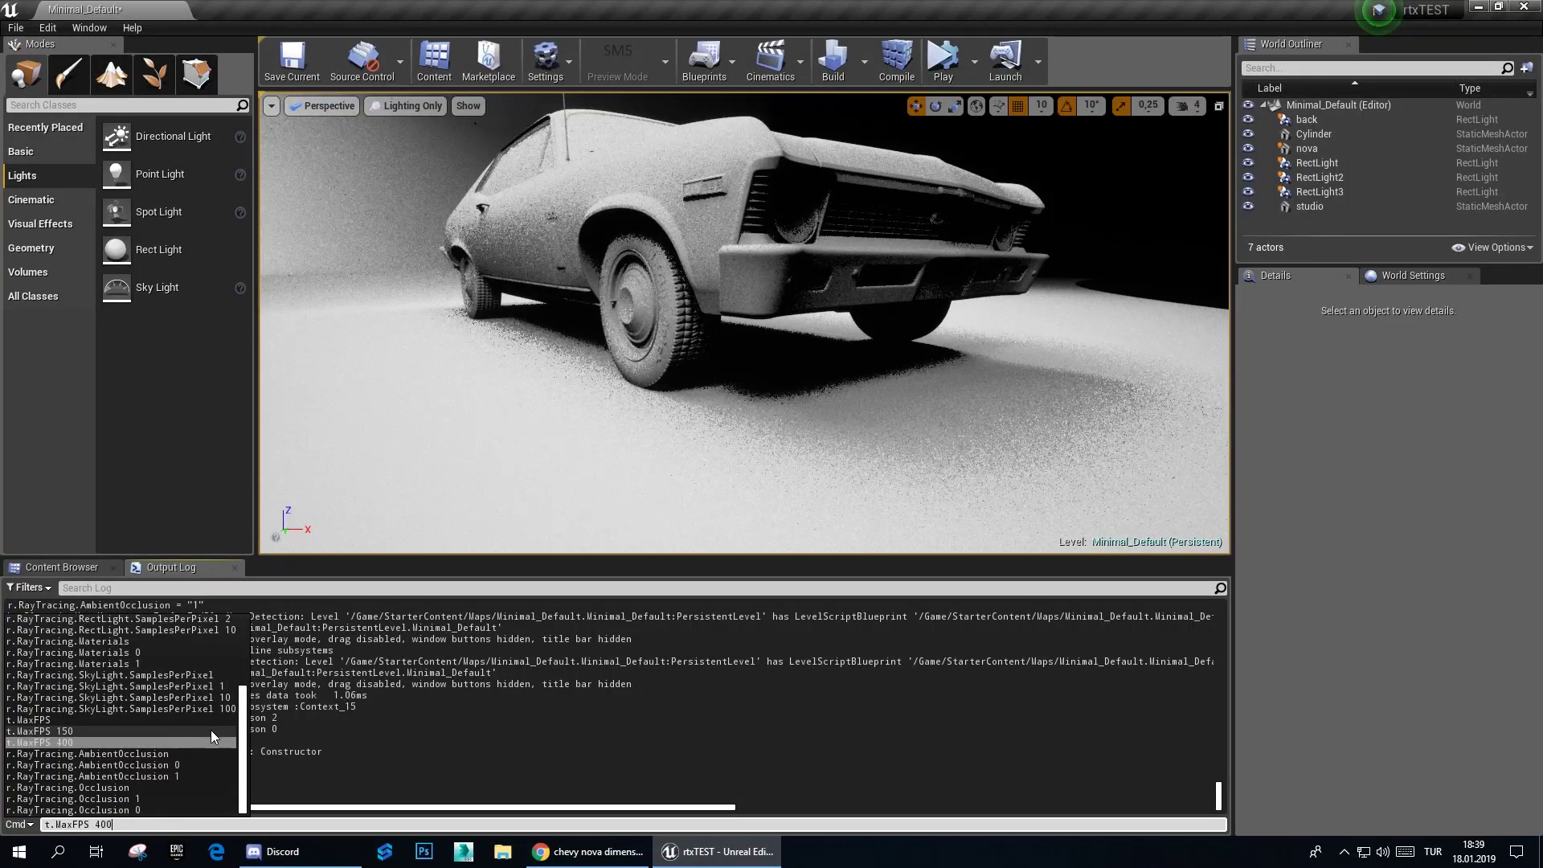
key("Up")
key("Up")
key("Up")
key("Up")
key("Up")
key("Up")
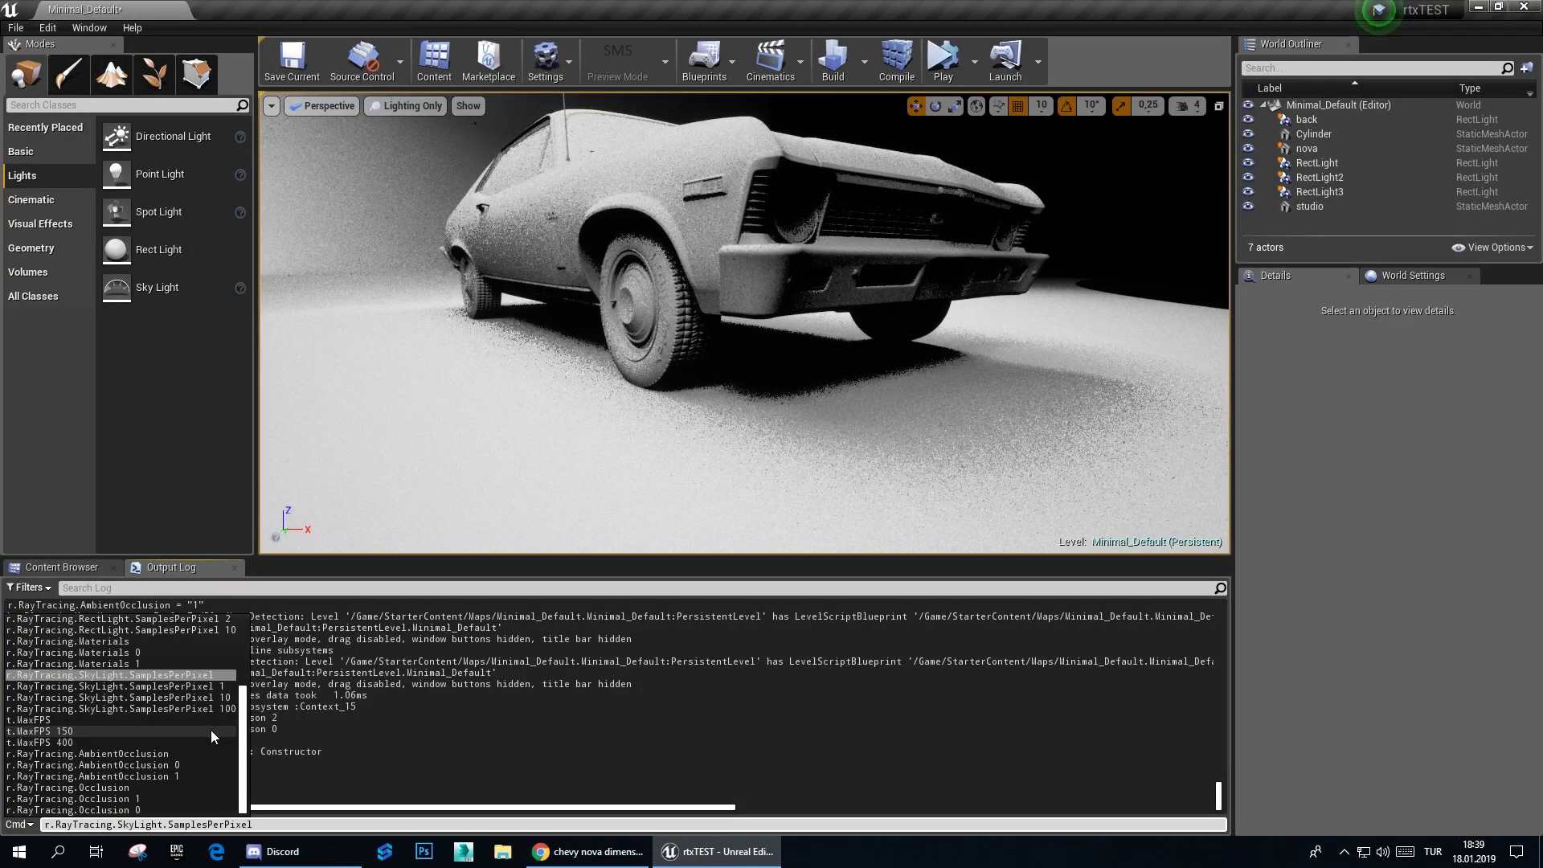
key("Return")
key("Up")
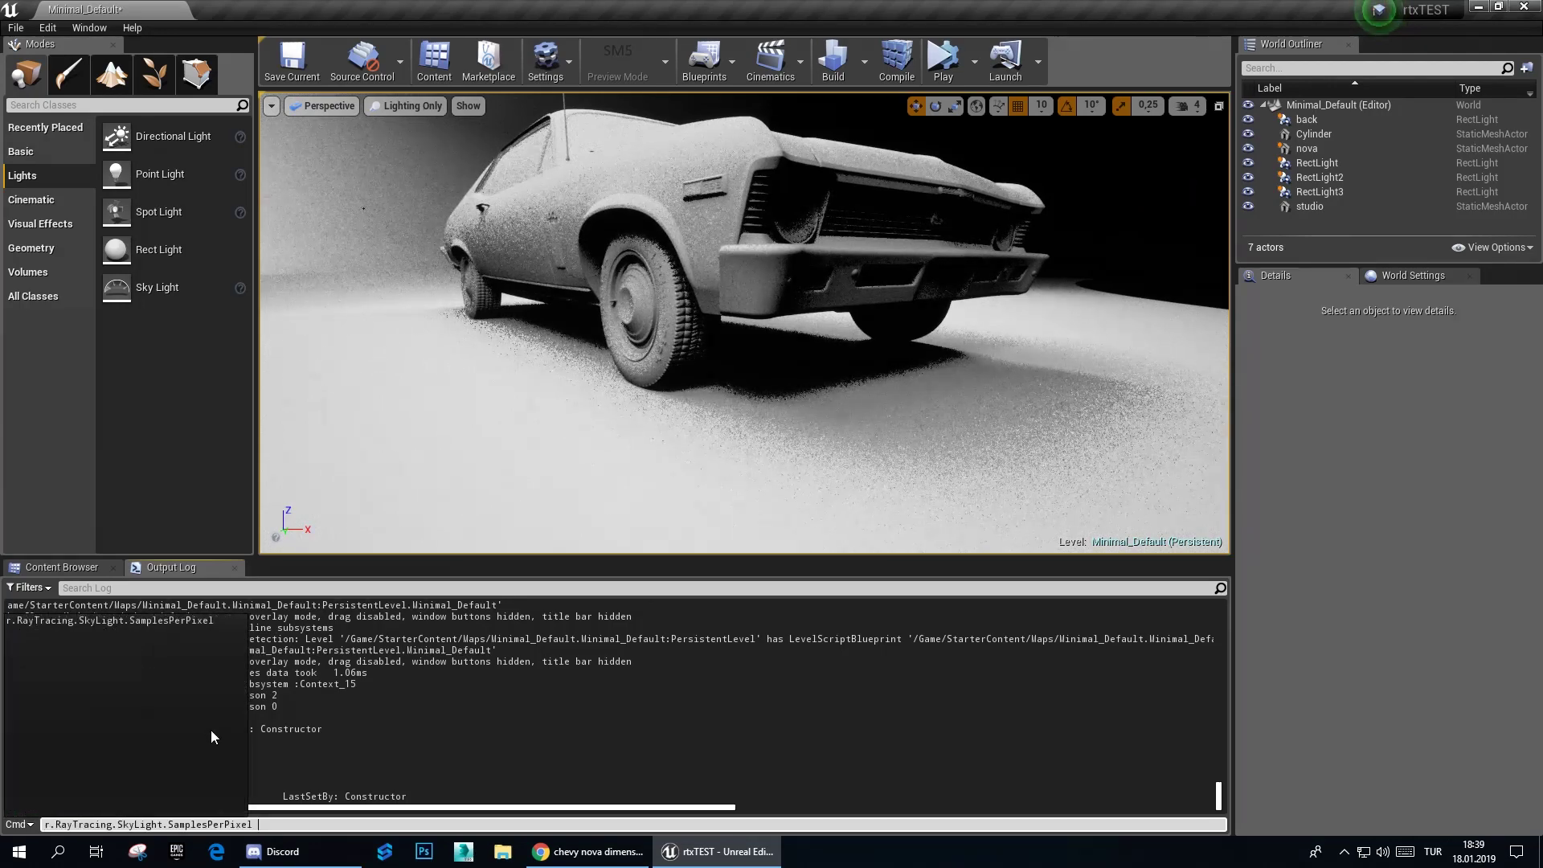
type("10")
key("Return")
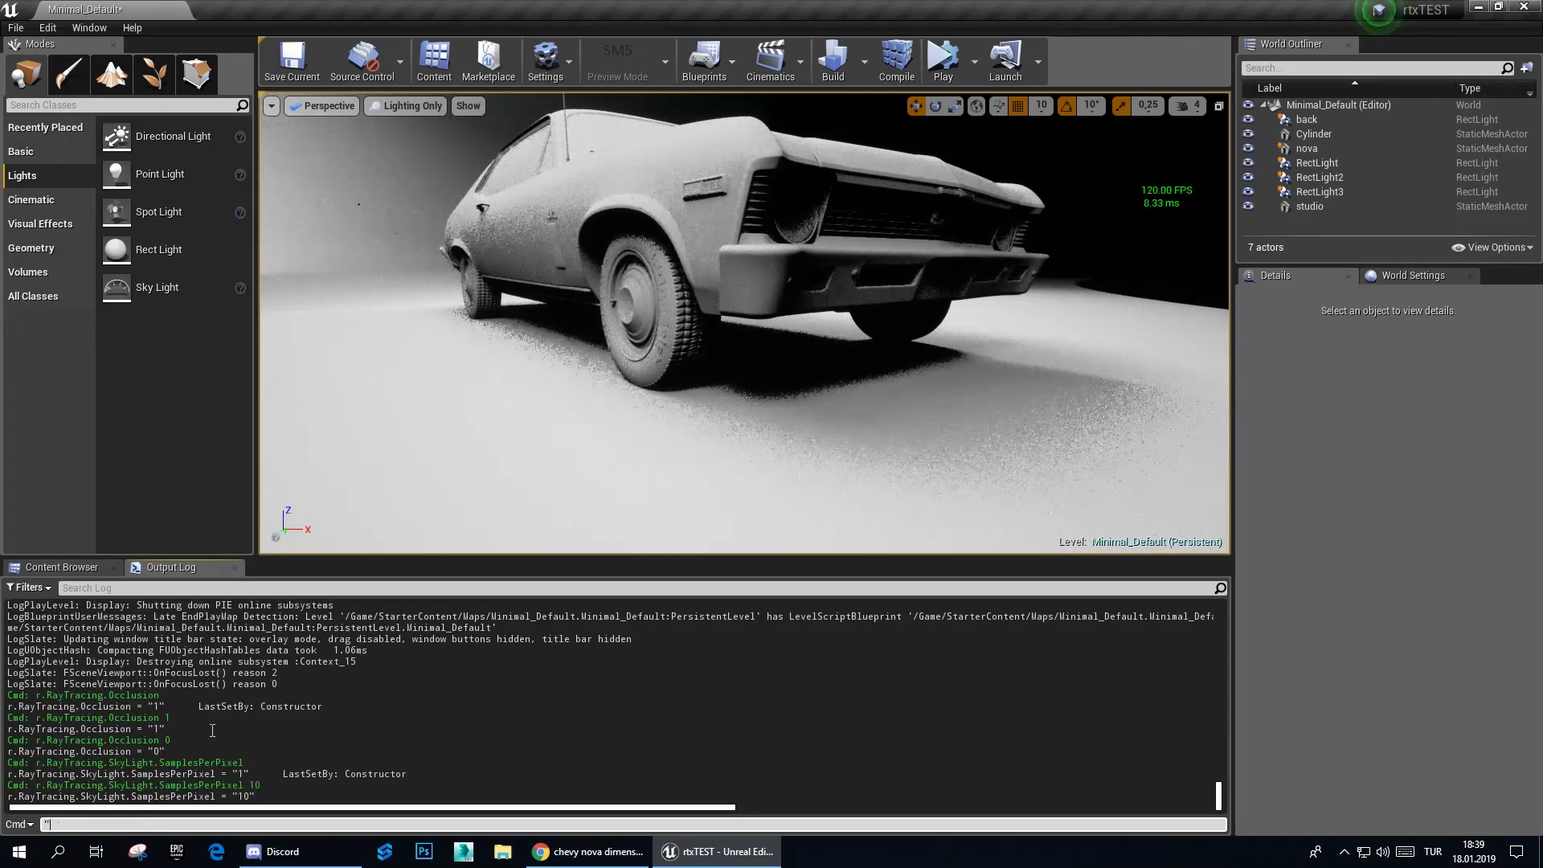
Step: Set r.RayTracing.RectLight.SamplesPerPixel to 10, then raise it to 50
key("Up")
key("Up")
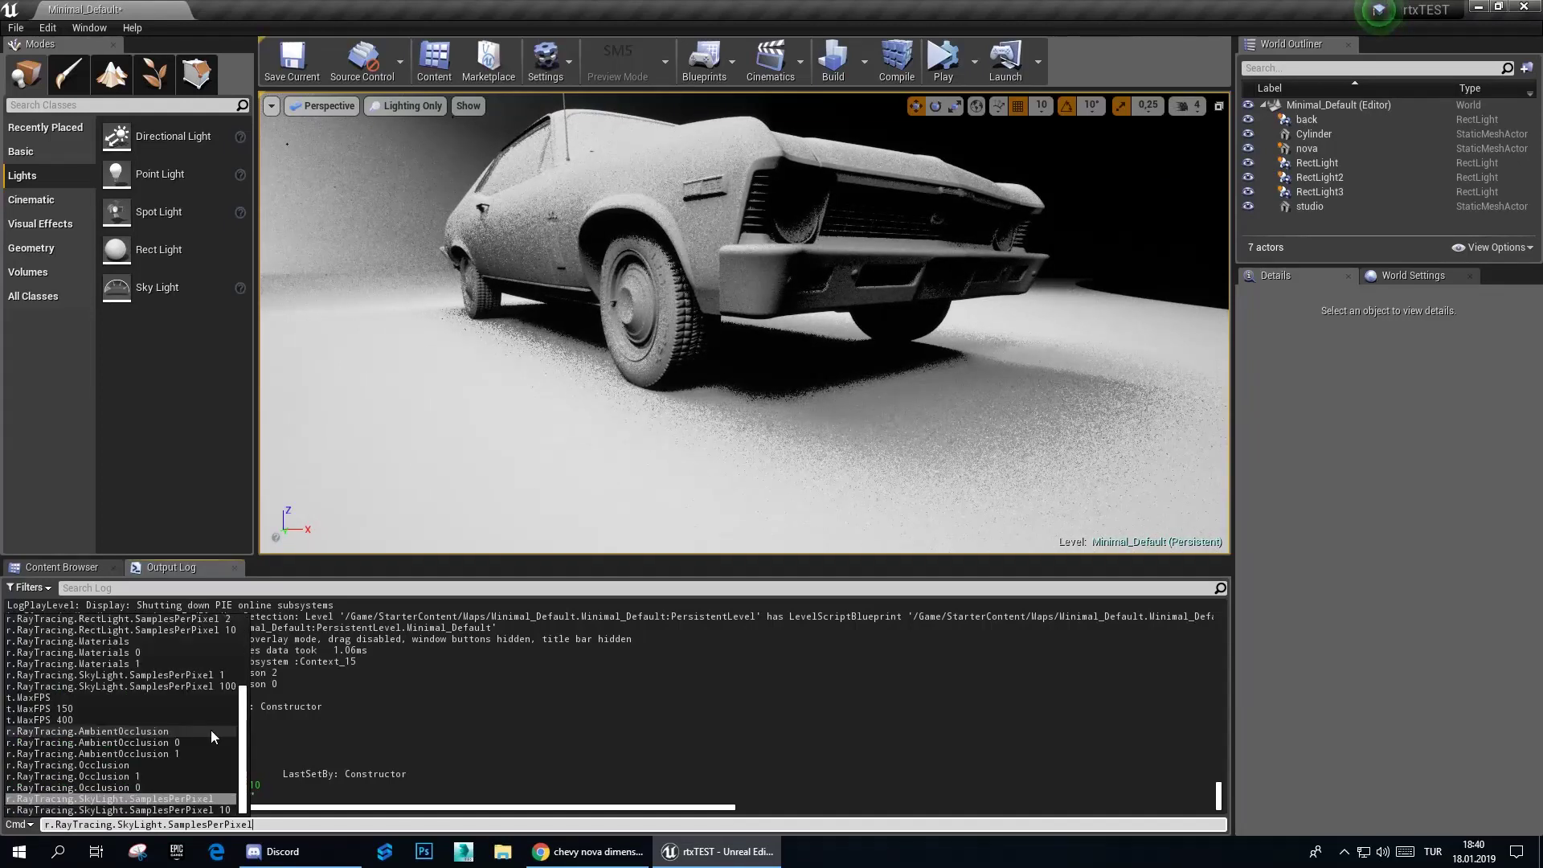
key("Up")
key("Up")
key("Up")
key("Up")
key("Up")
key("Up")
key("Up")
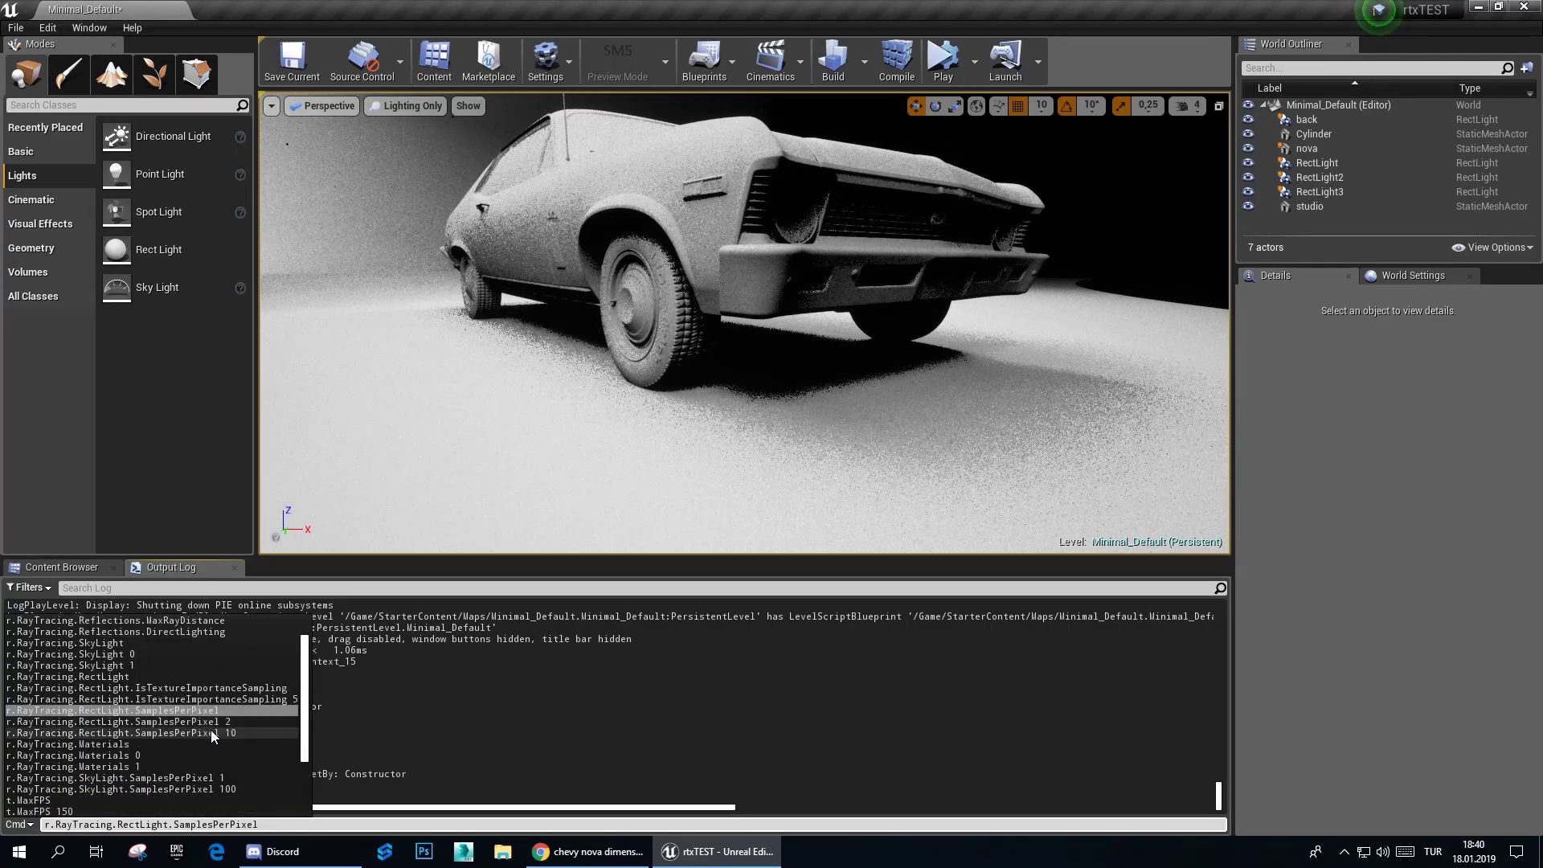
key("Return")
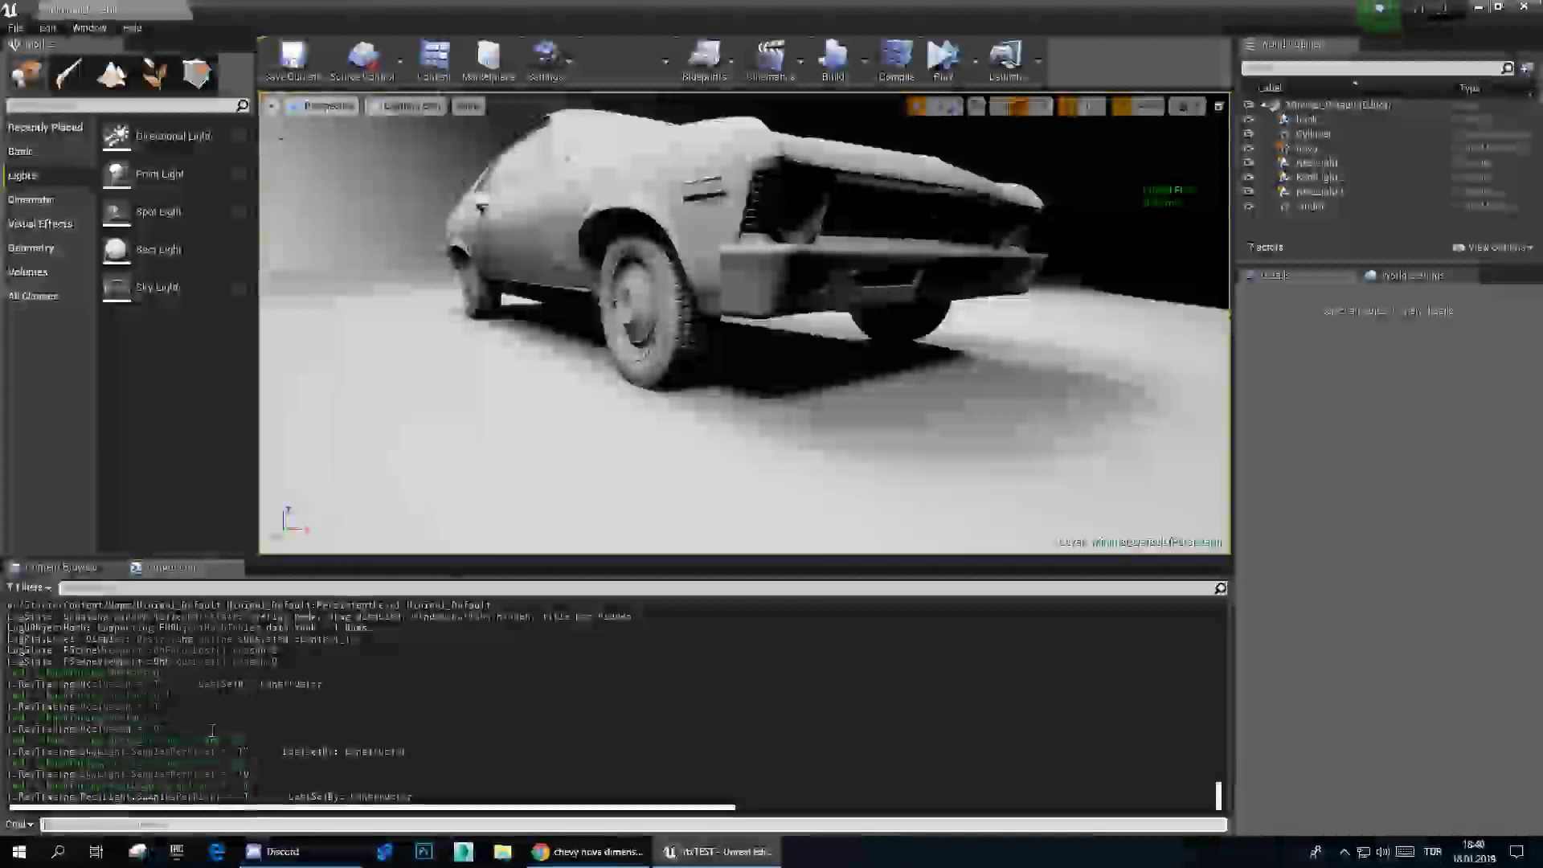
key("Up")
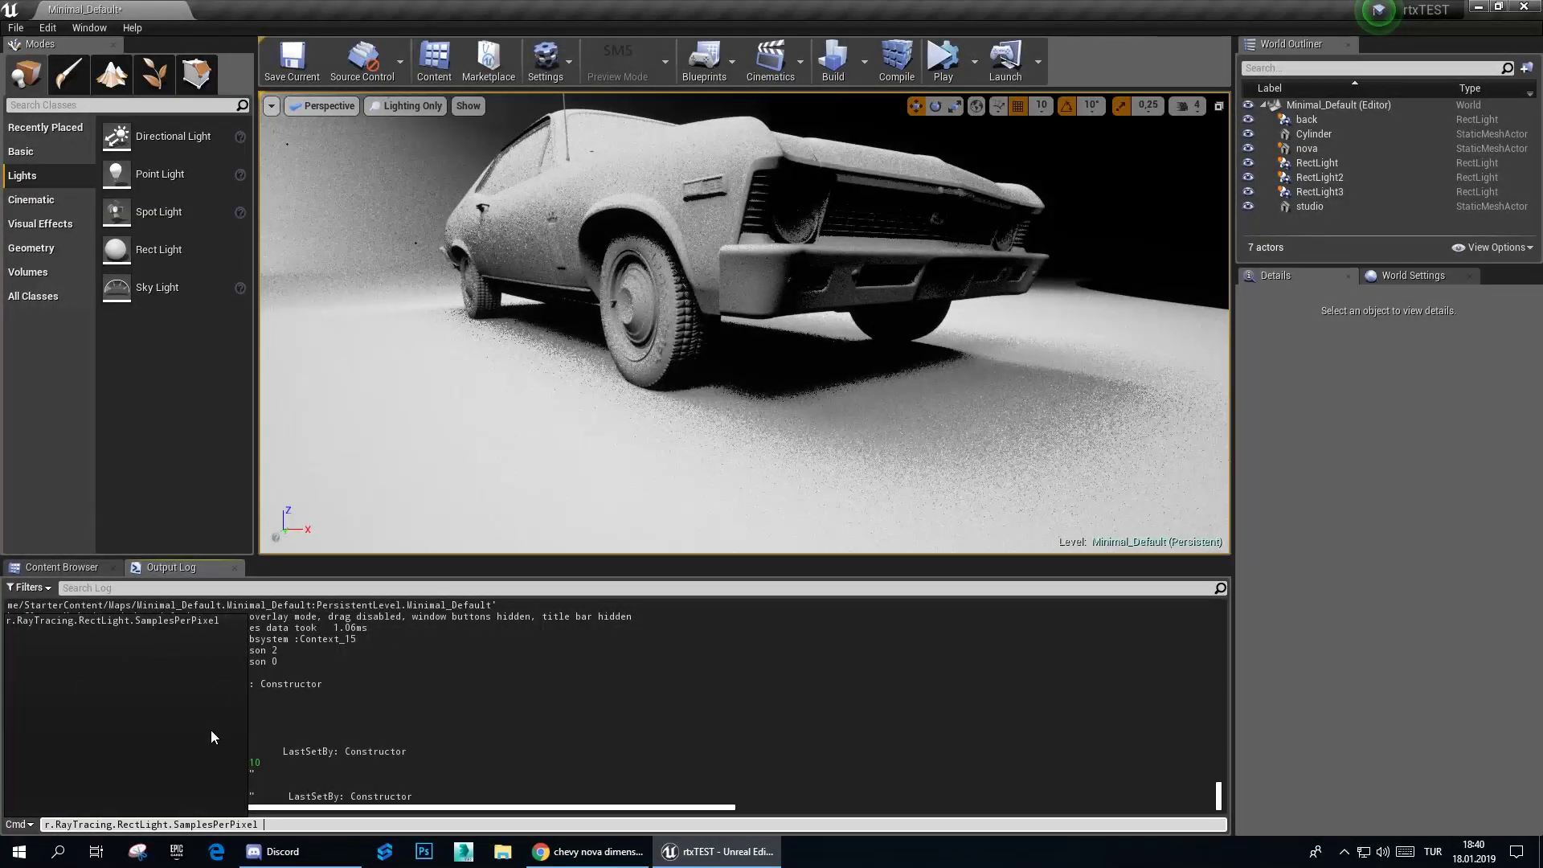
type("10")
key("Return")
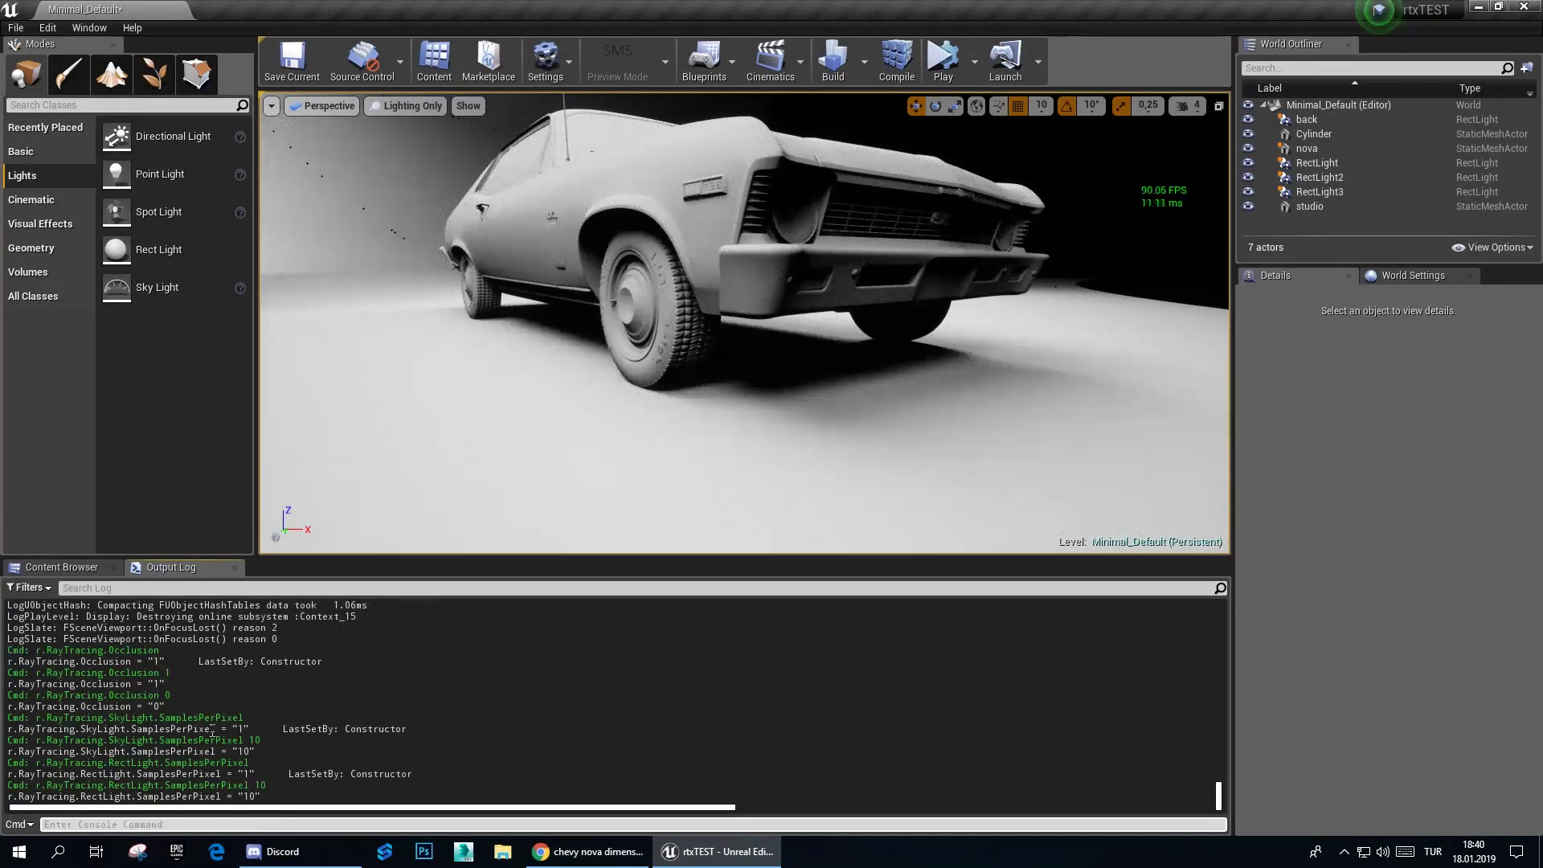
key("Up")
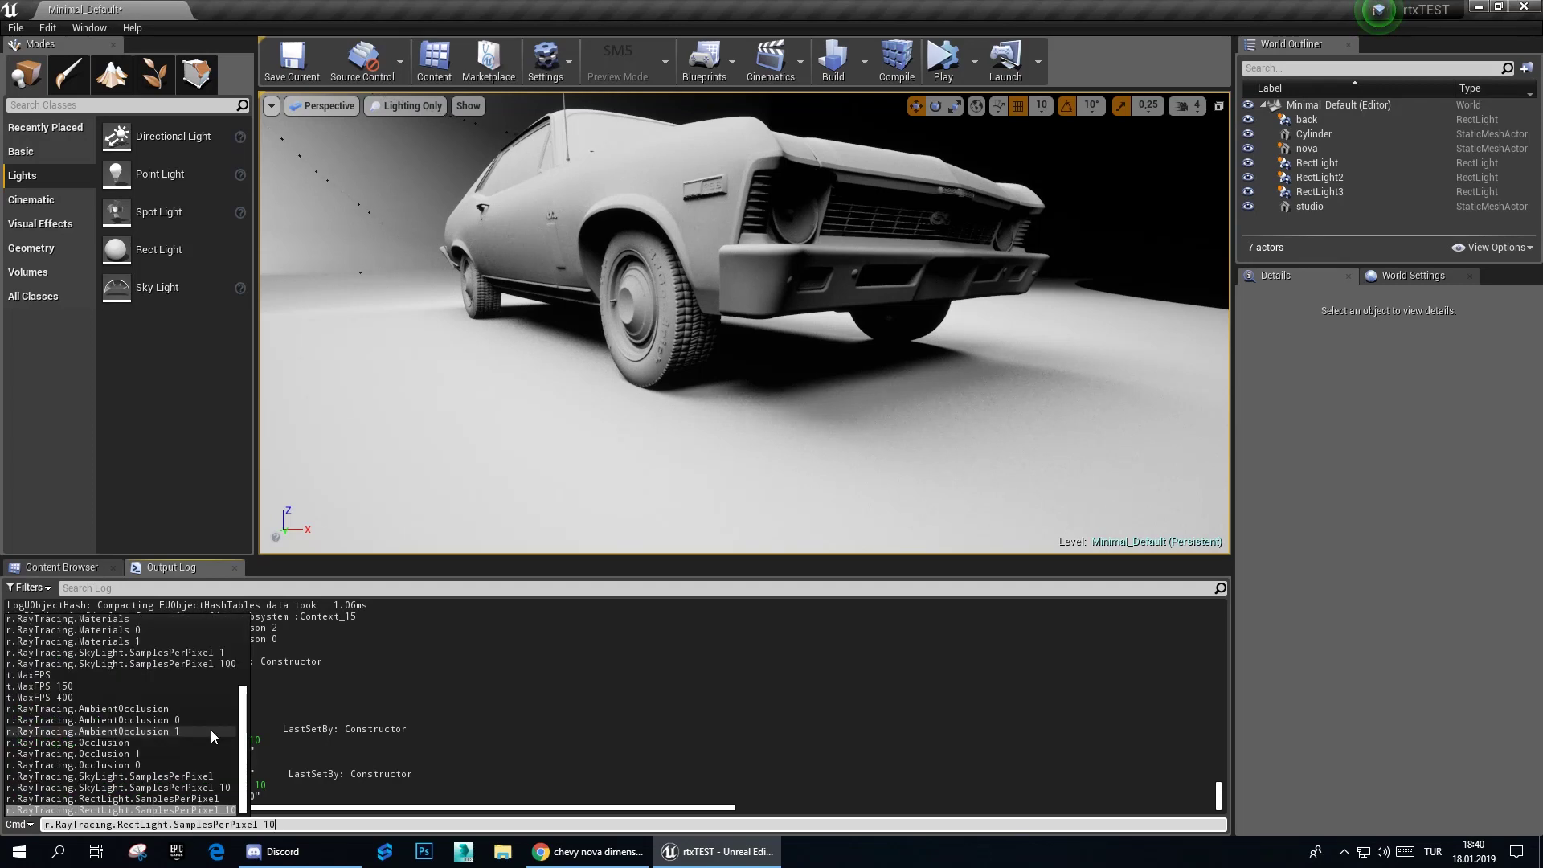
key("BackSpace")
key("BackSpace")
type("50")
key("Return")
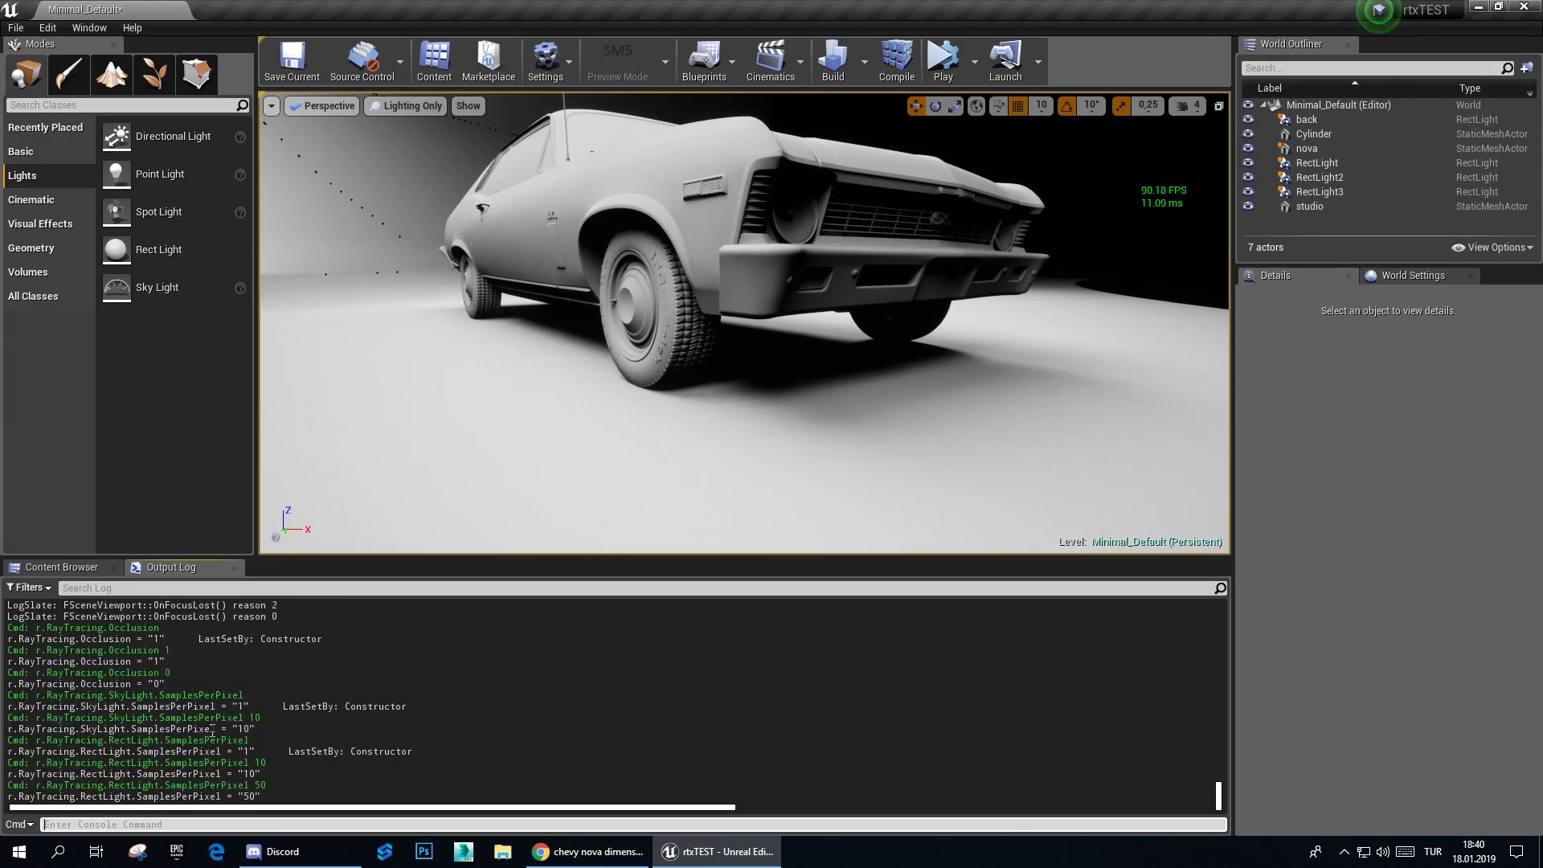
Step: Close in on the front wheel and try rect-light samples per pixel of 5, then 1
right_click_drag(605, 362, 744, 327)
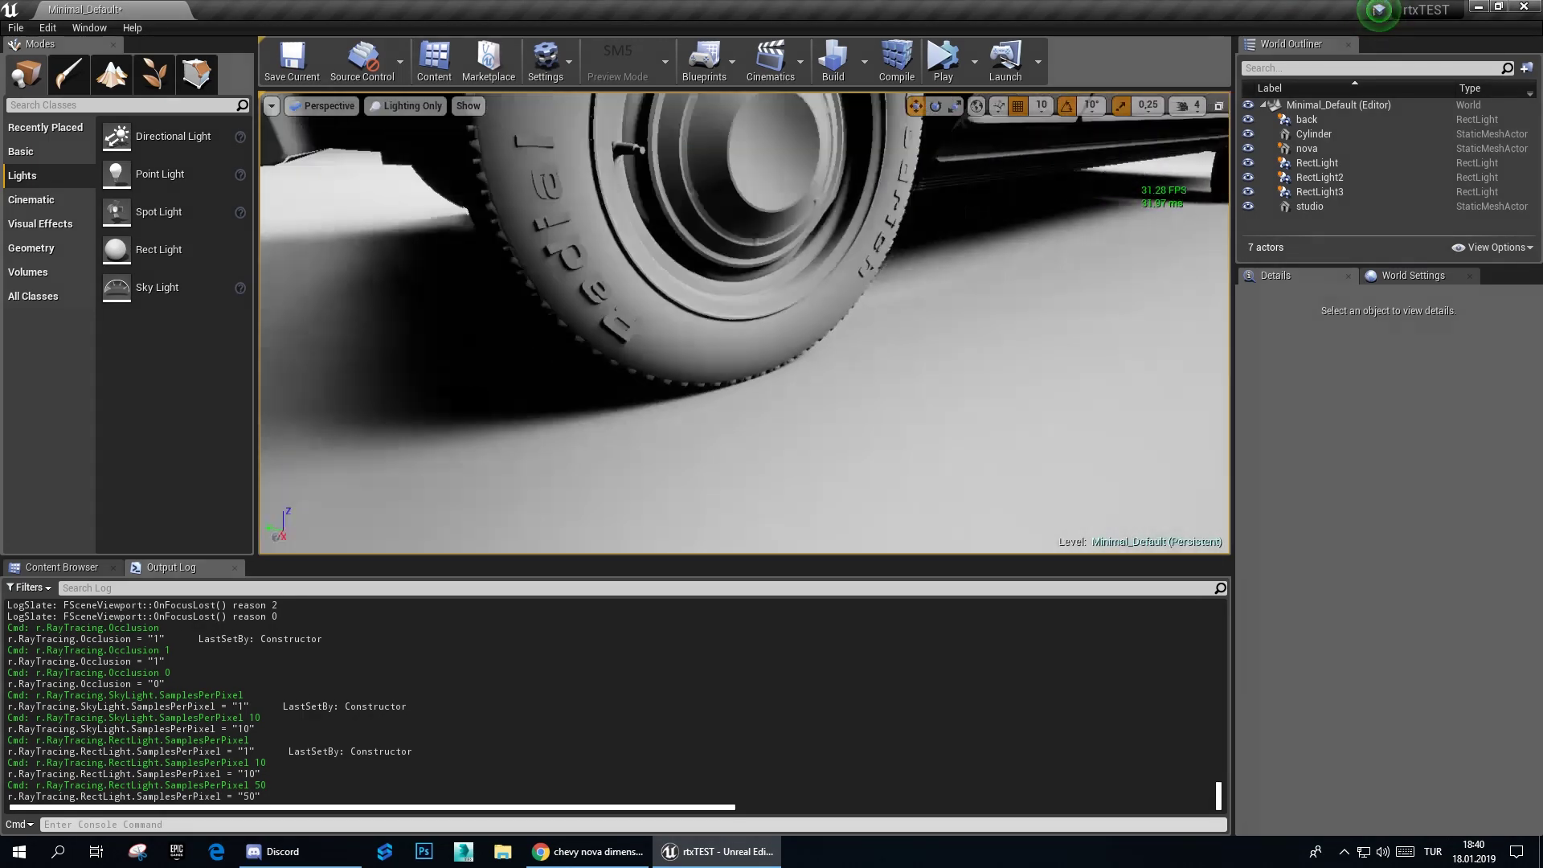
left_click(251, 820)
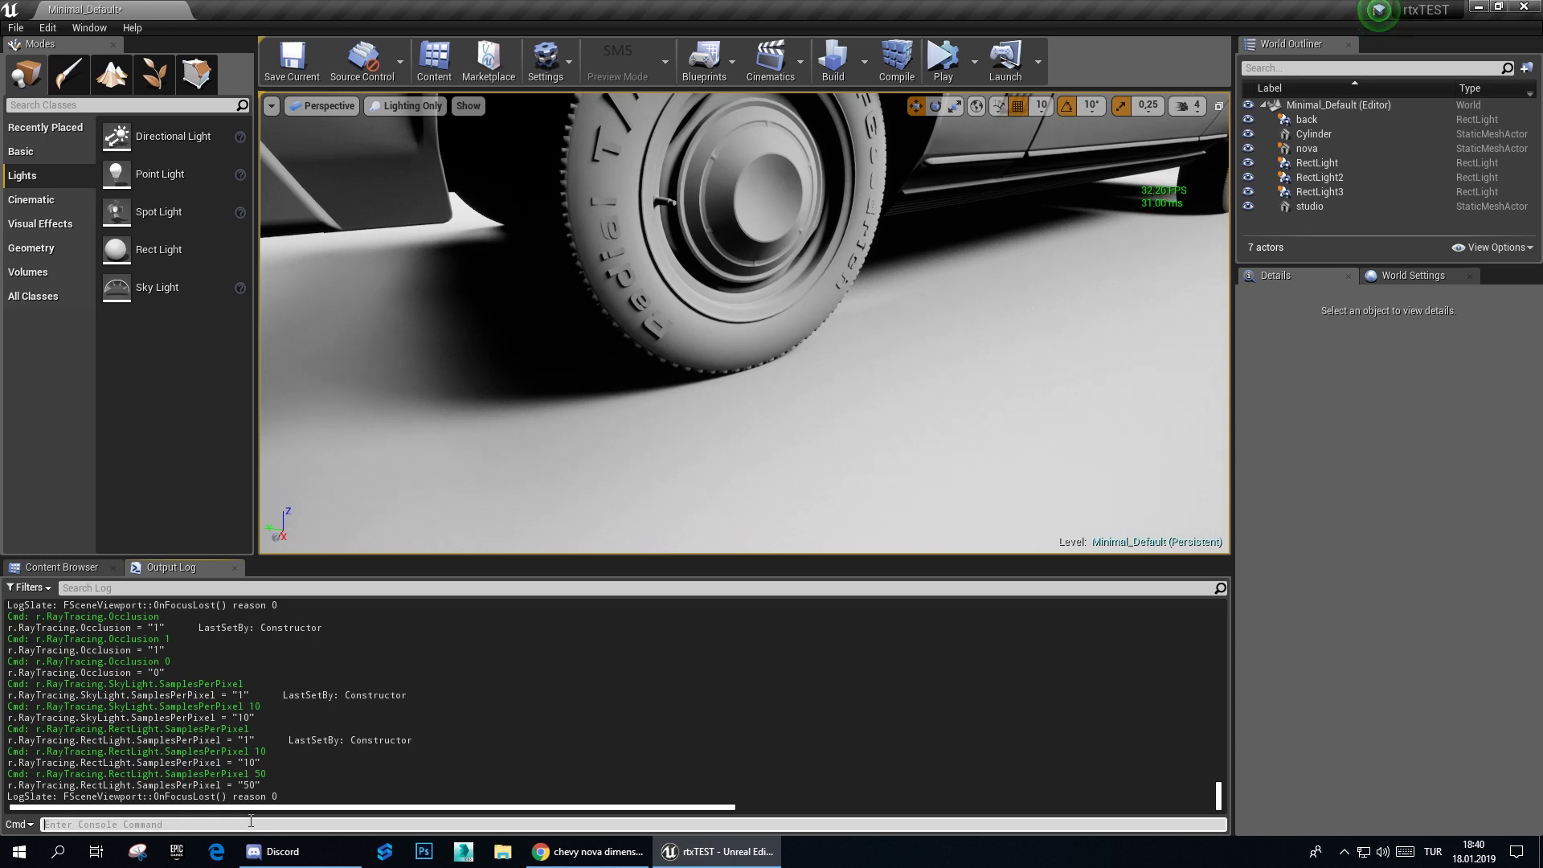
type("r.RayTracing.RectLight.SamplesPerPixel 5")
key("Return")
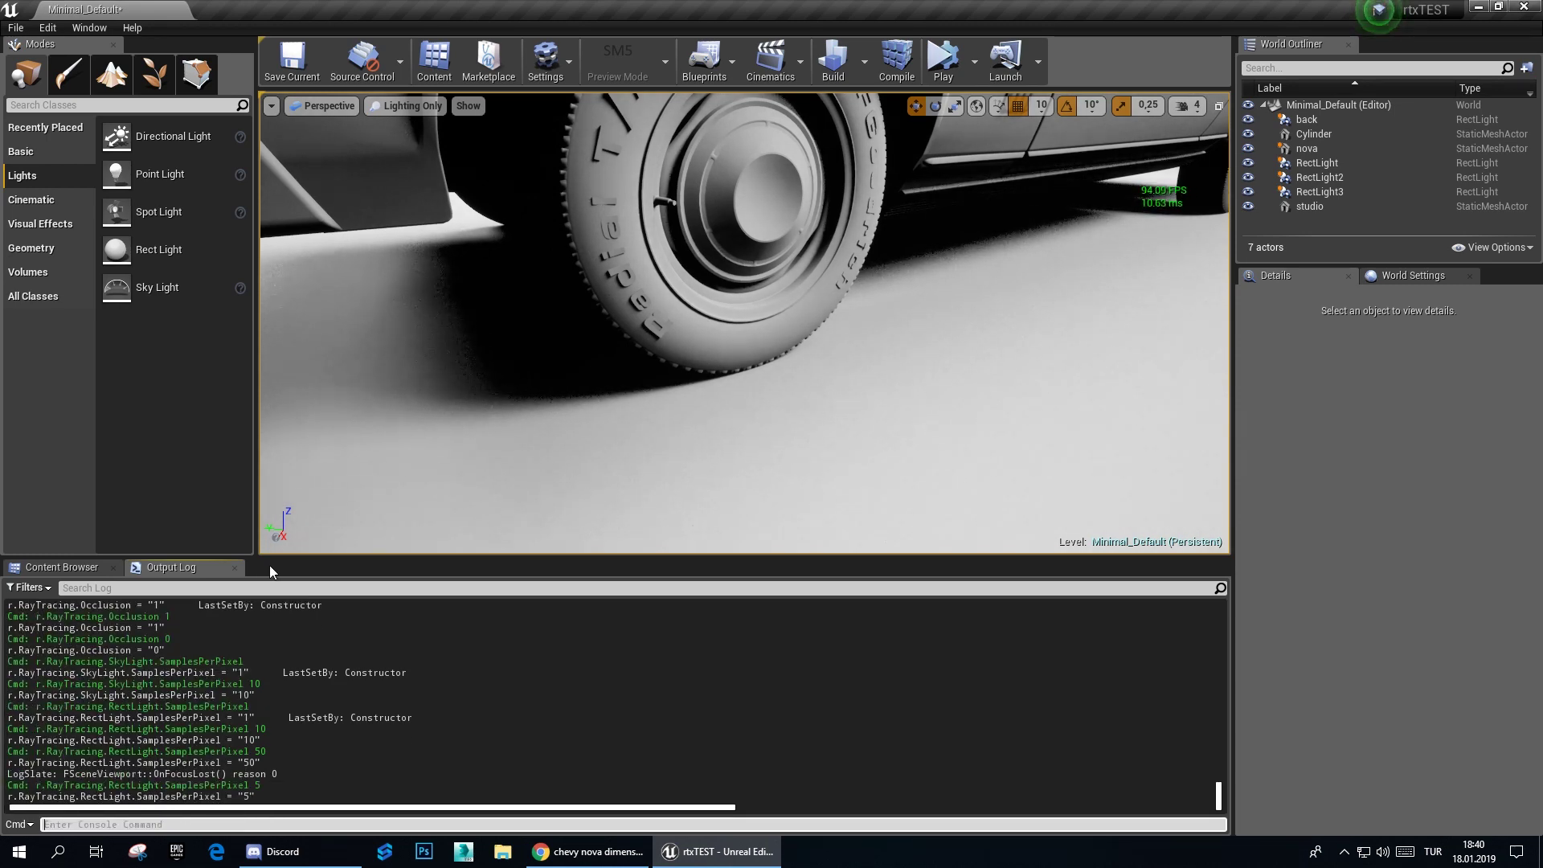
key("Up")
key("BackSpace")
type("1")
key("Return")
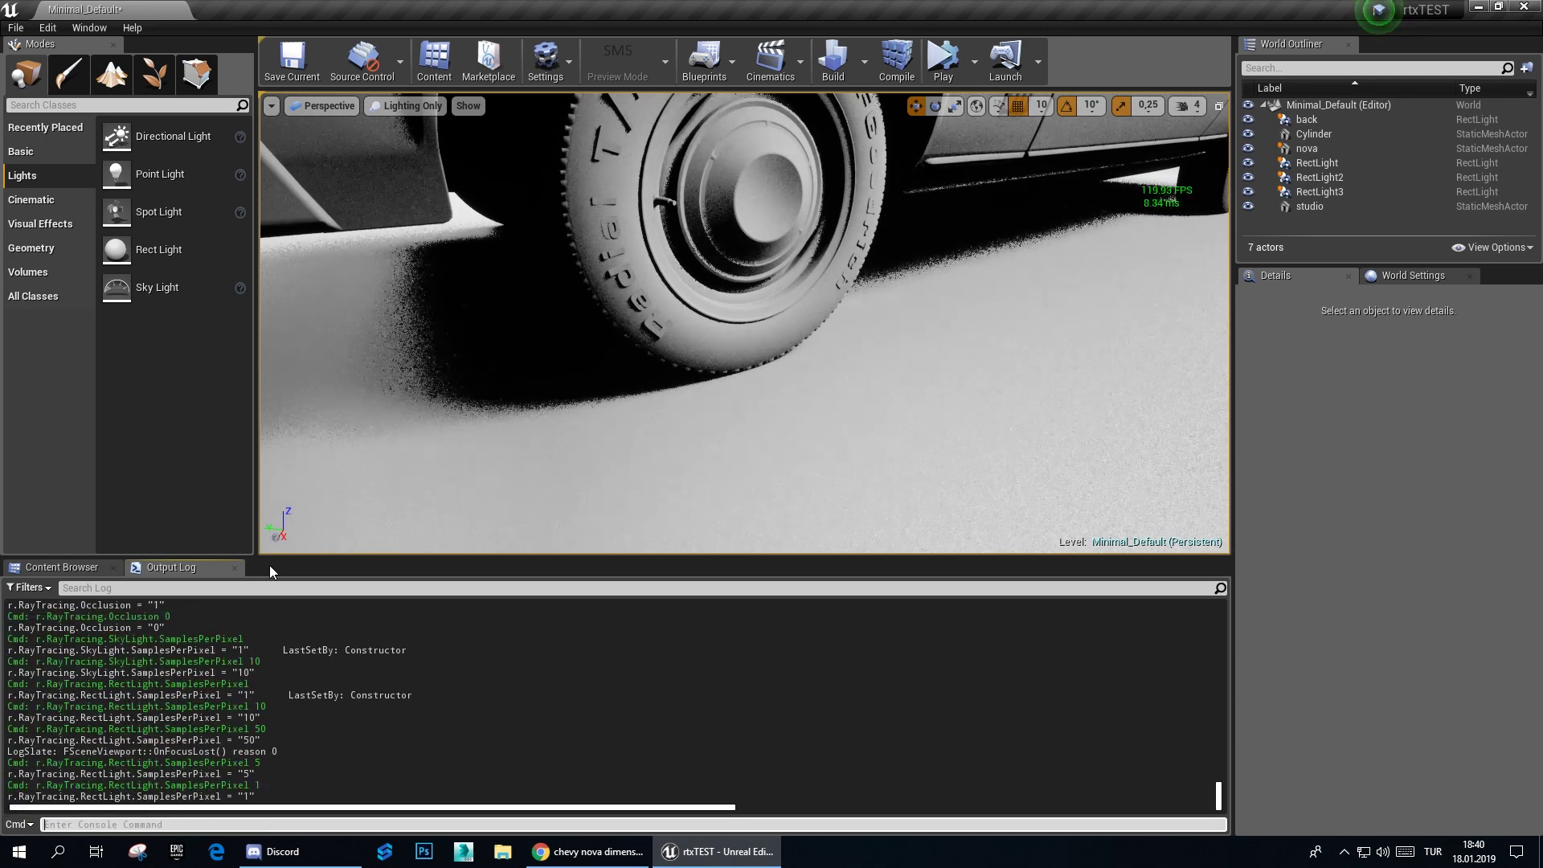
Step: Return rect-light samples per pixel to 5, then settle on 25
key("Up")
key("BackSpace")
key("BackSpace")
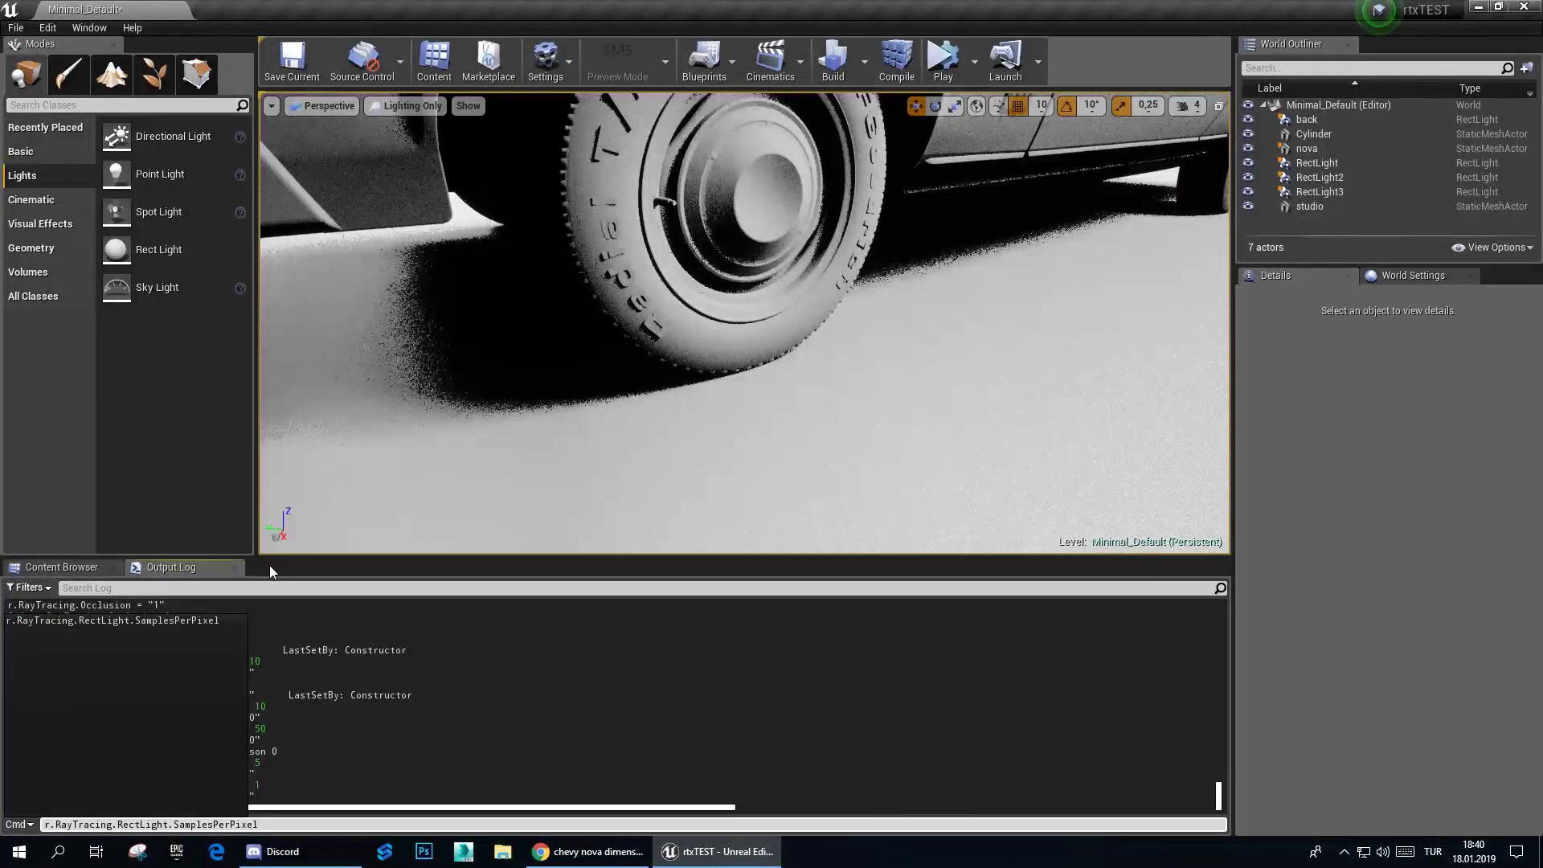
type("5")
key("Return")
key("Up")
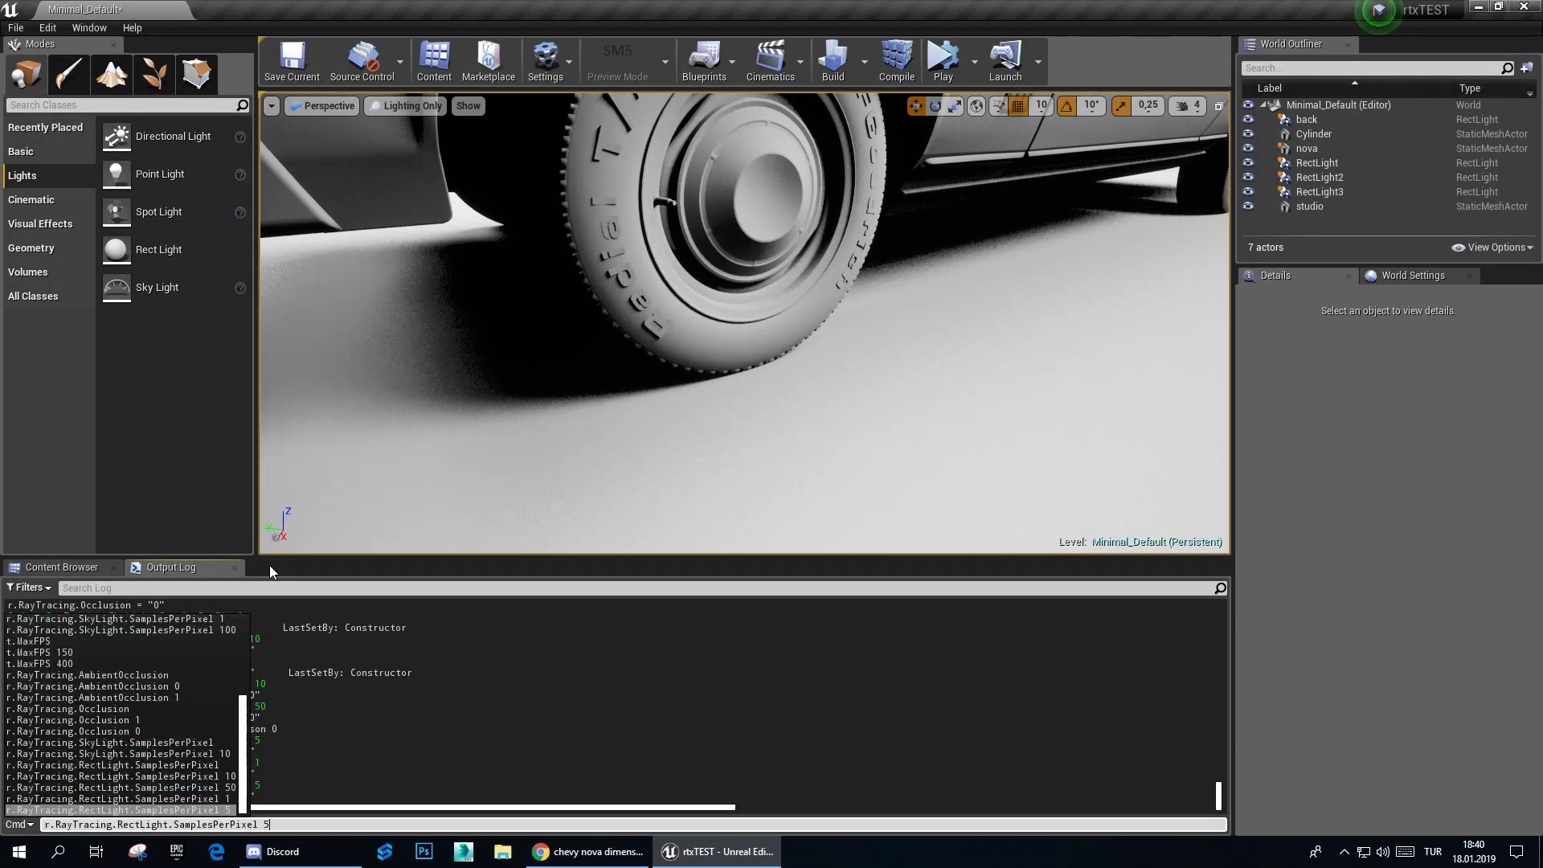
key("BackSpace")
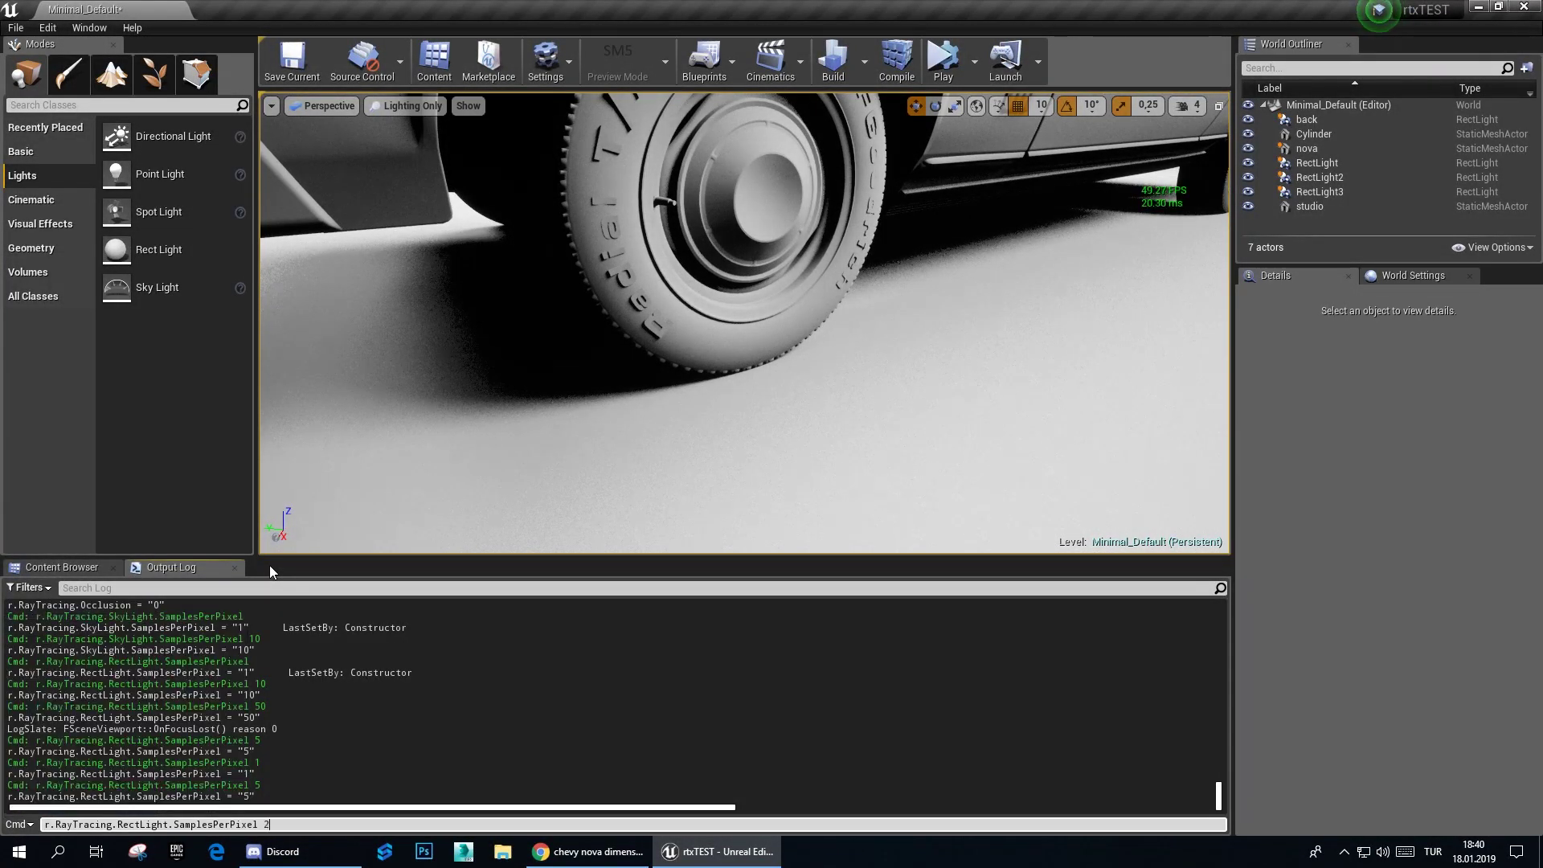
type("25")
key("Return")
Step: Switch the viewport to Lit and apply M_Basic_Wall to the turntable platform, turning it white
mouse_move(555, 244)
left_mouse_down()
mouse_move(687, 245)
mouse_move(659, 265)
mouse_move(659, 322)
left_mouse_up()
left_click(410, 108)
left_click(416, 137)
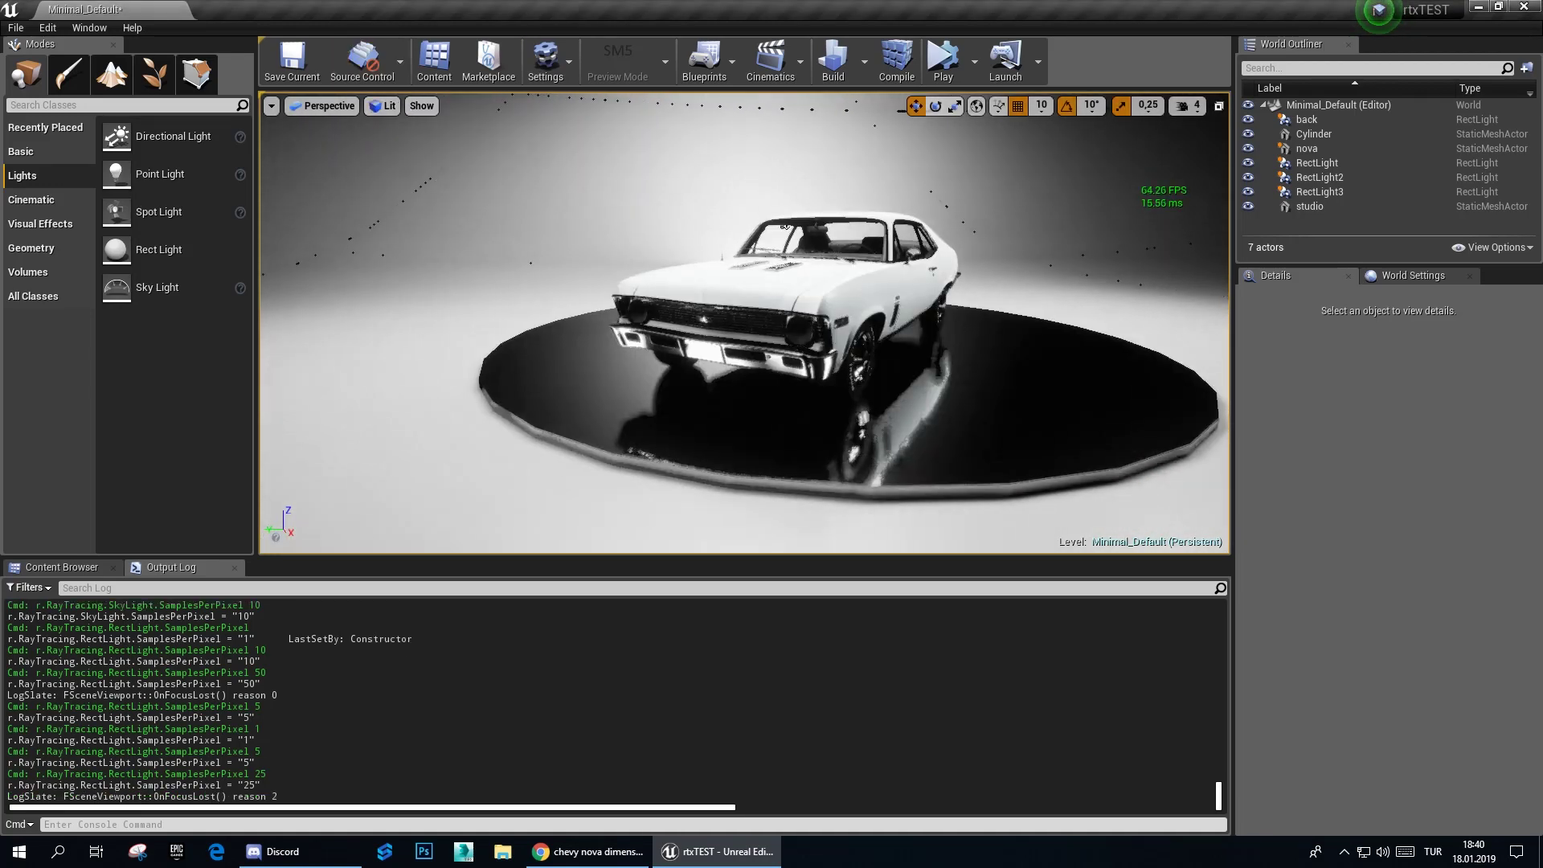
left_click_drag(450, 321, 449, 484)
left_click(36, 569)
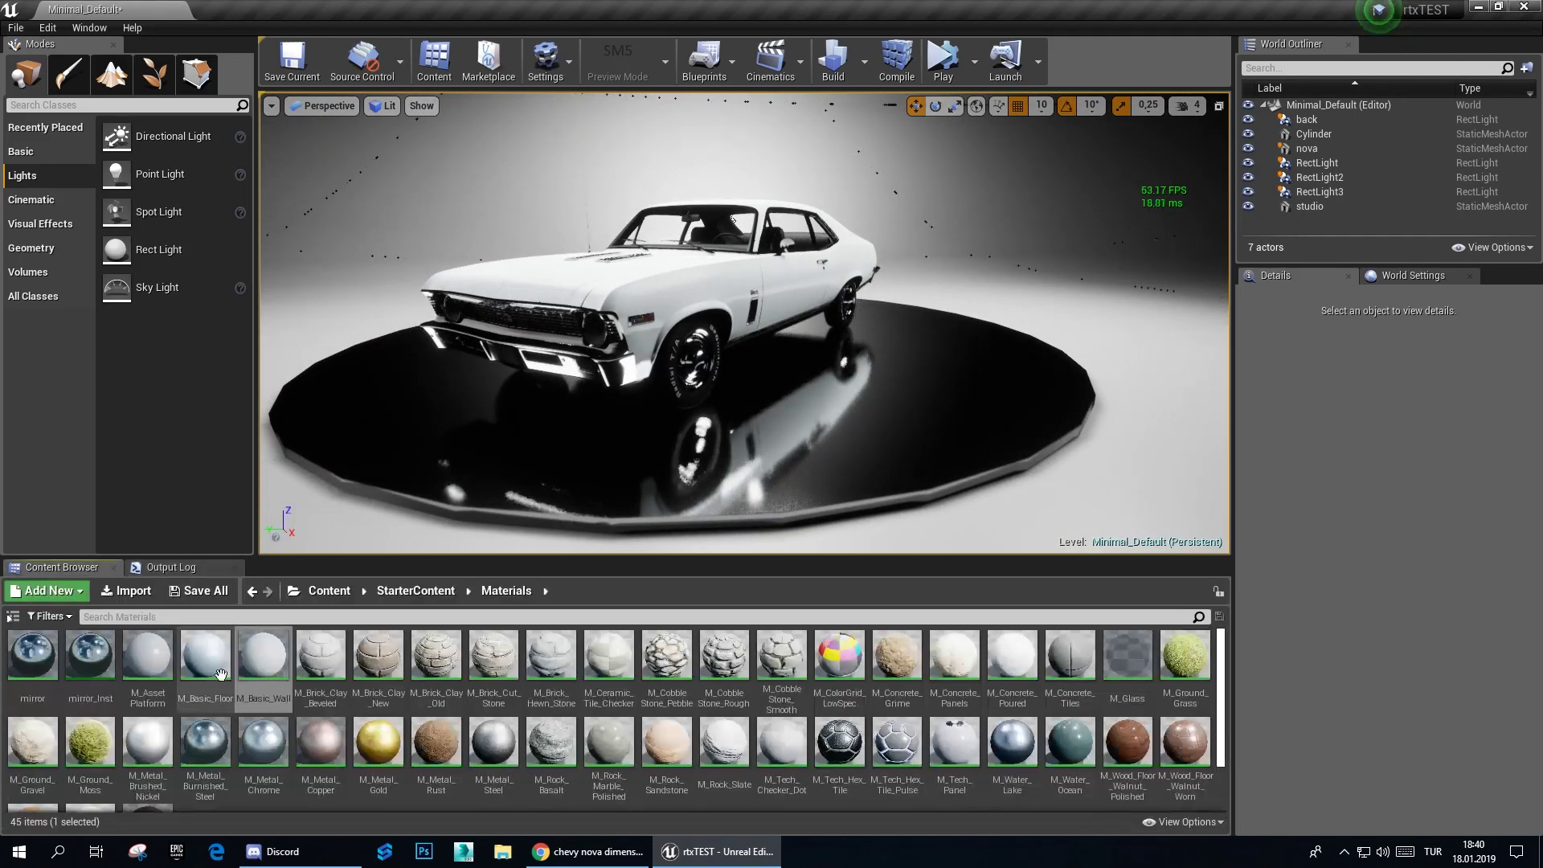
mouse_move(272, 667)
left_mouse_down()
mouse_move(747, 482)
mouse_move(803, 401)
mouse_move(763, 386)
left_mouse_up()
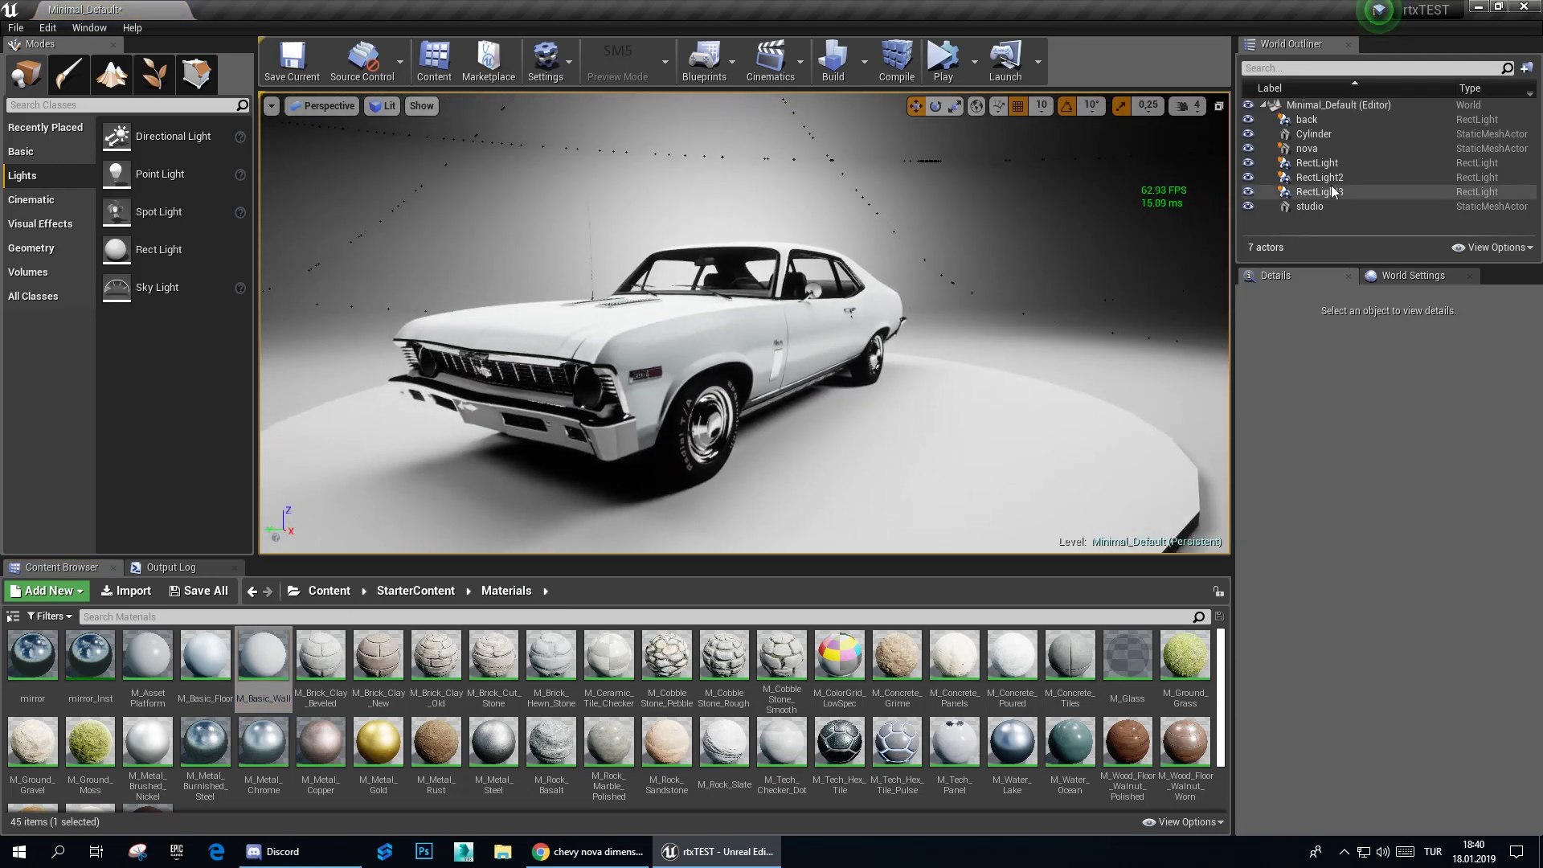
Step: Uncheck Affects World on RectLight so it stops lighting the scene
left_click(1318, 163)
left_click(1350, 751)
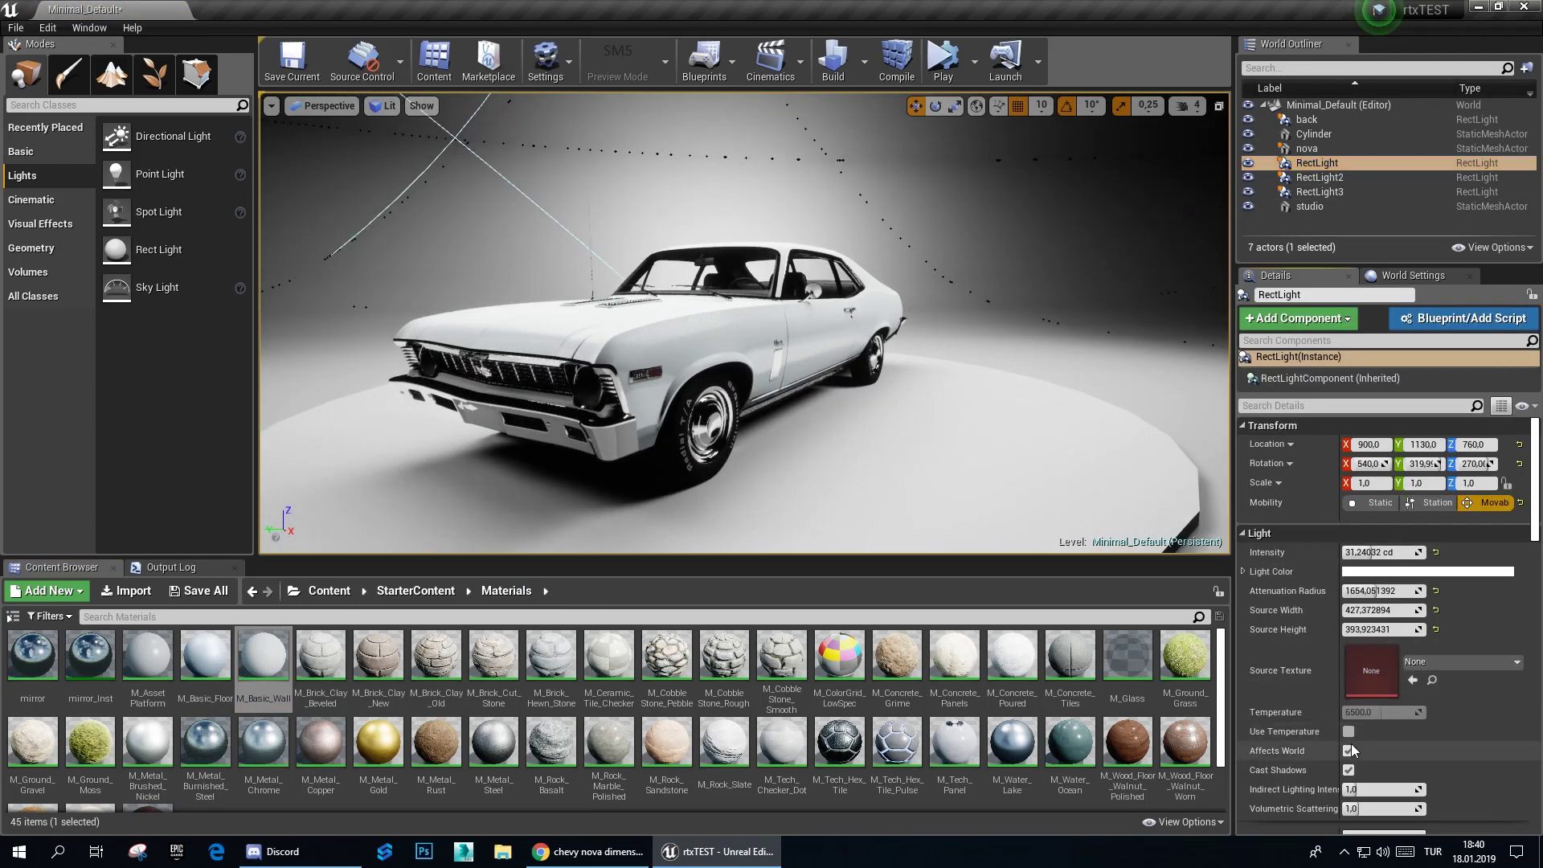
left_click(1350, 751)
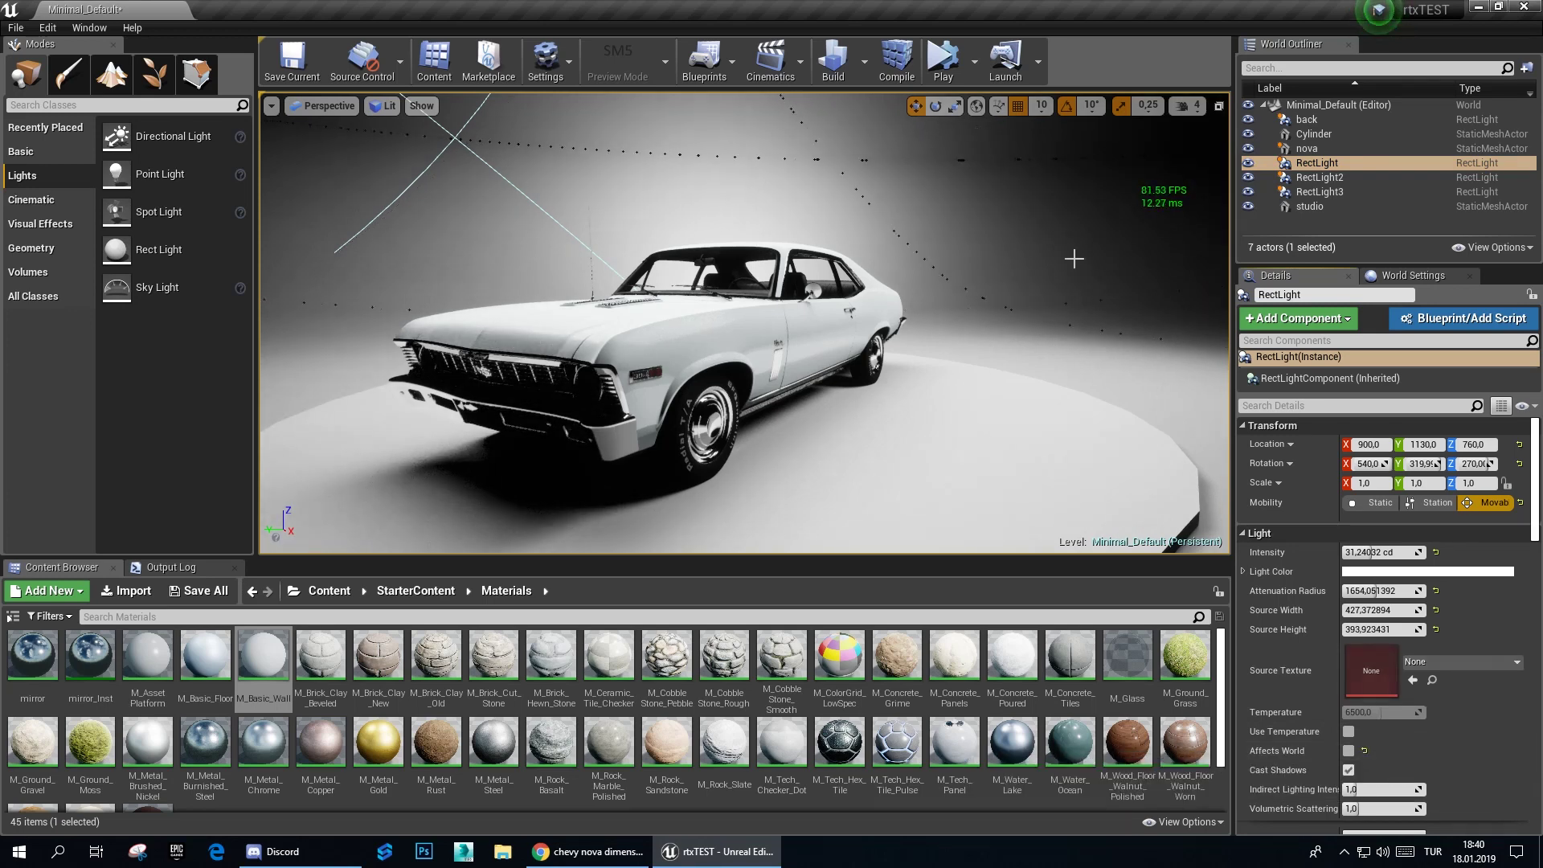
Step: Toggle Affects World on RectLight2 and RectLight3 off and back on to compare lighting
left_click(1305, 178)
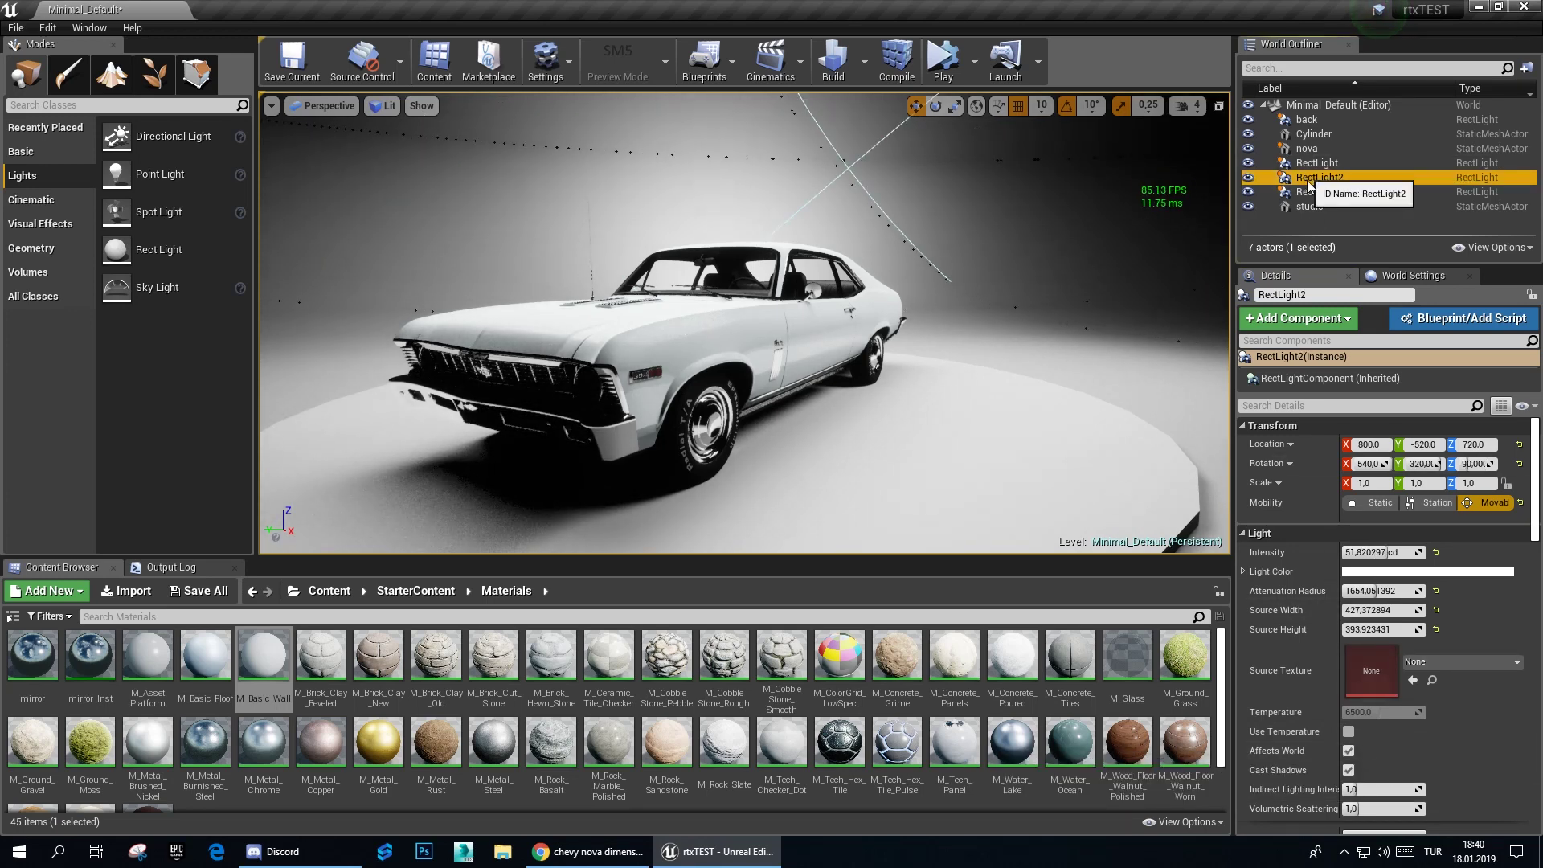
left_click(1349, 751)
left_click(1348, 750)
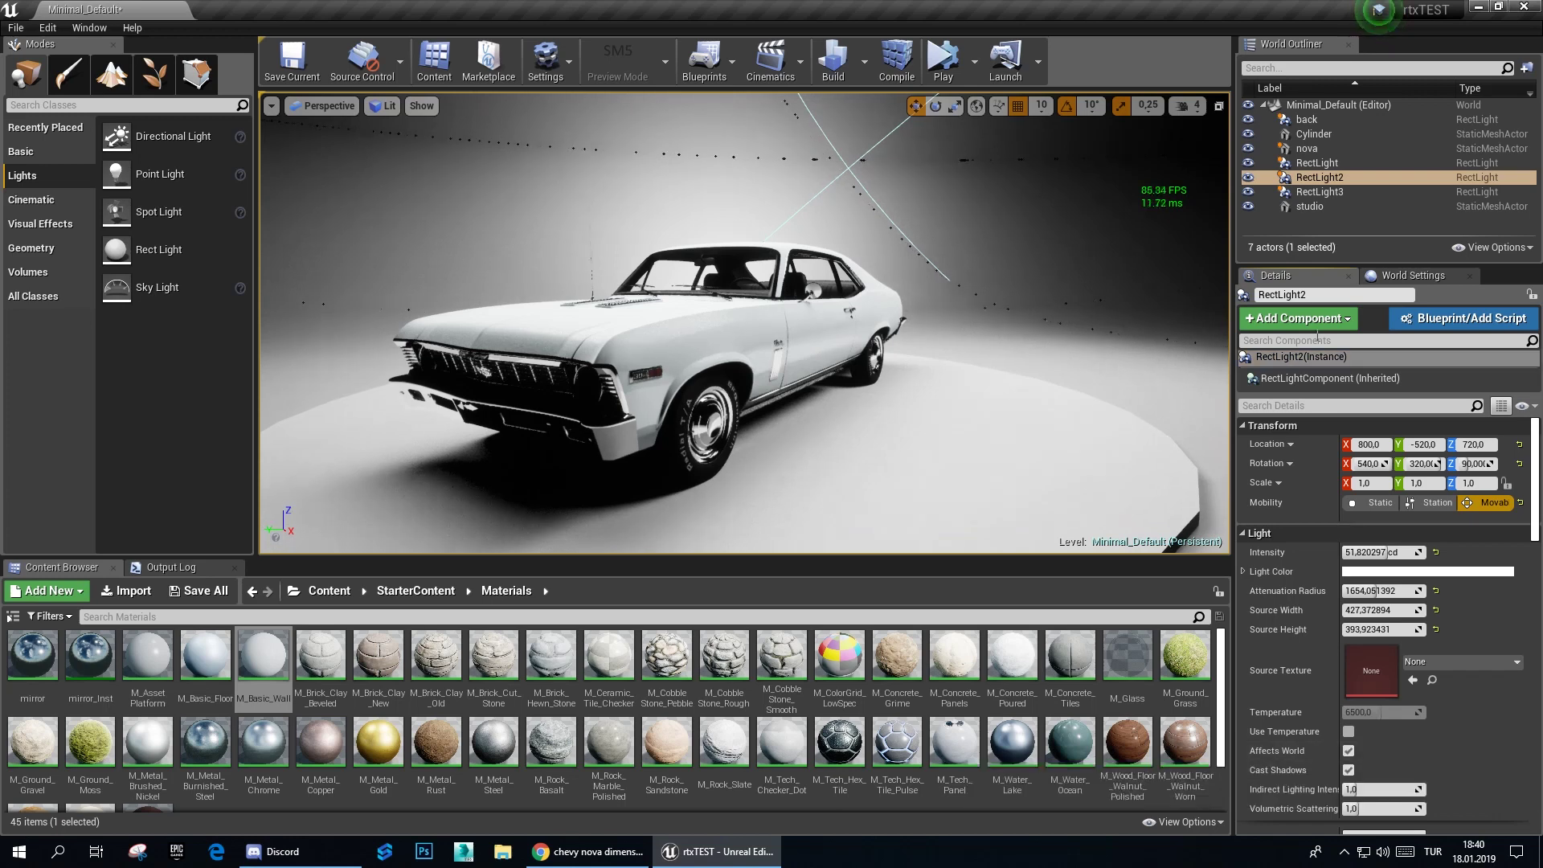
left_click(1306, 193)
left_click(1349, 751)
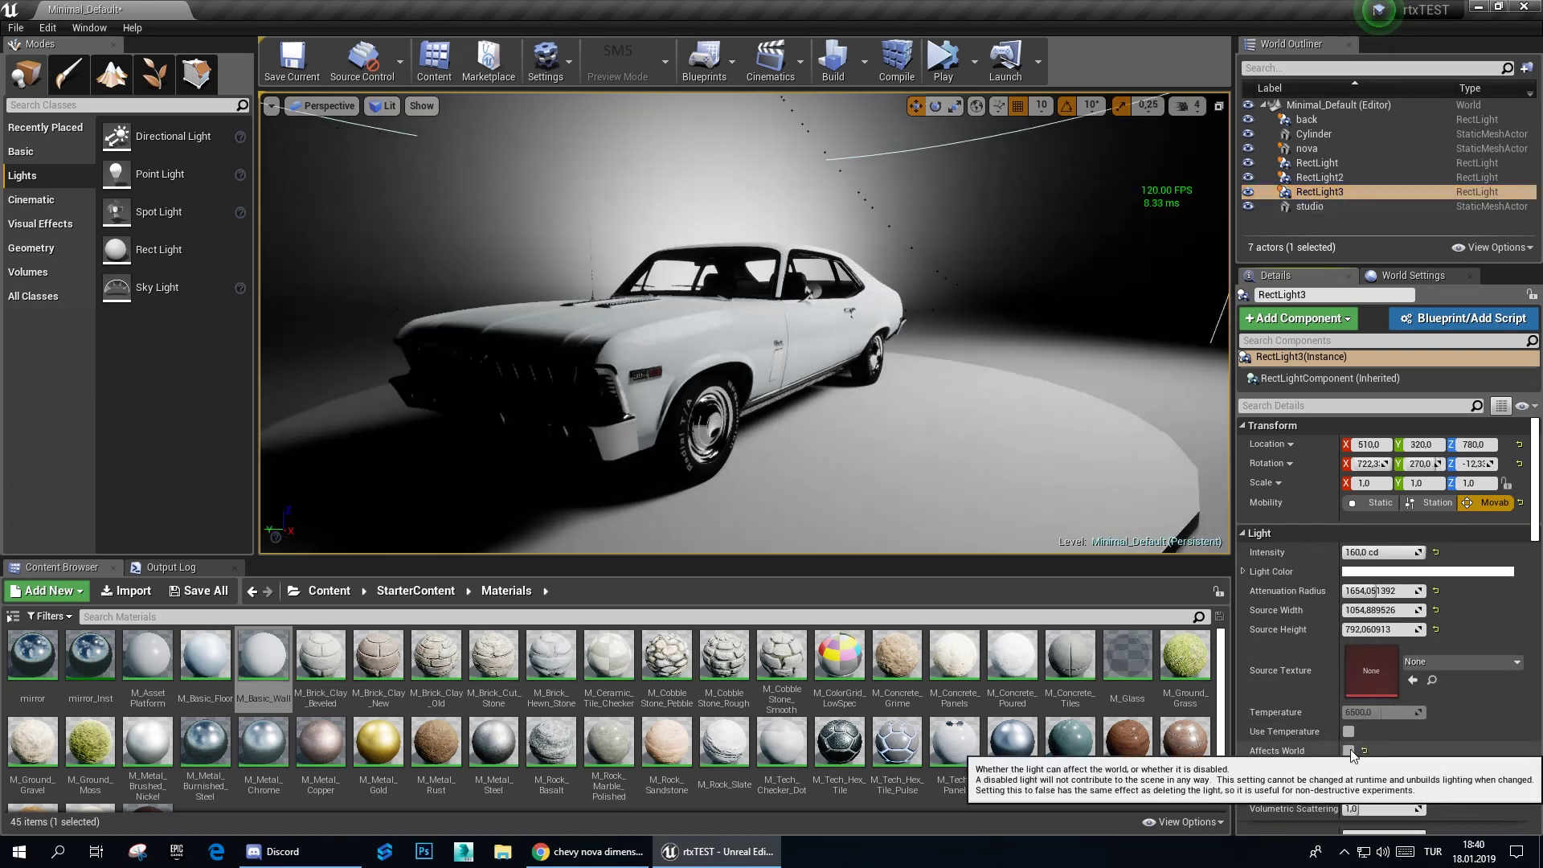
left_click(1349, 752)
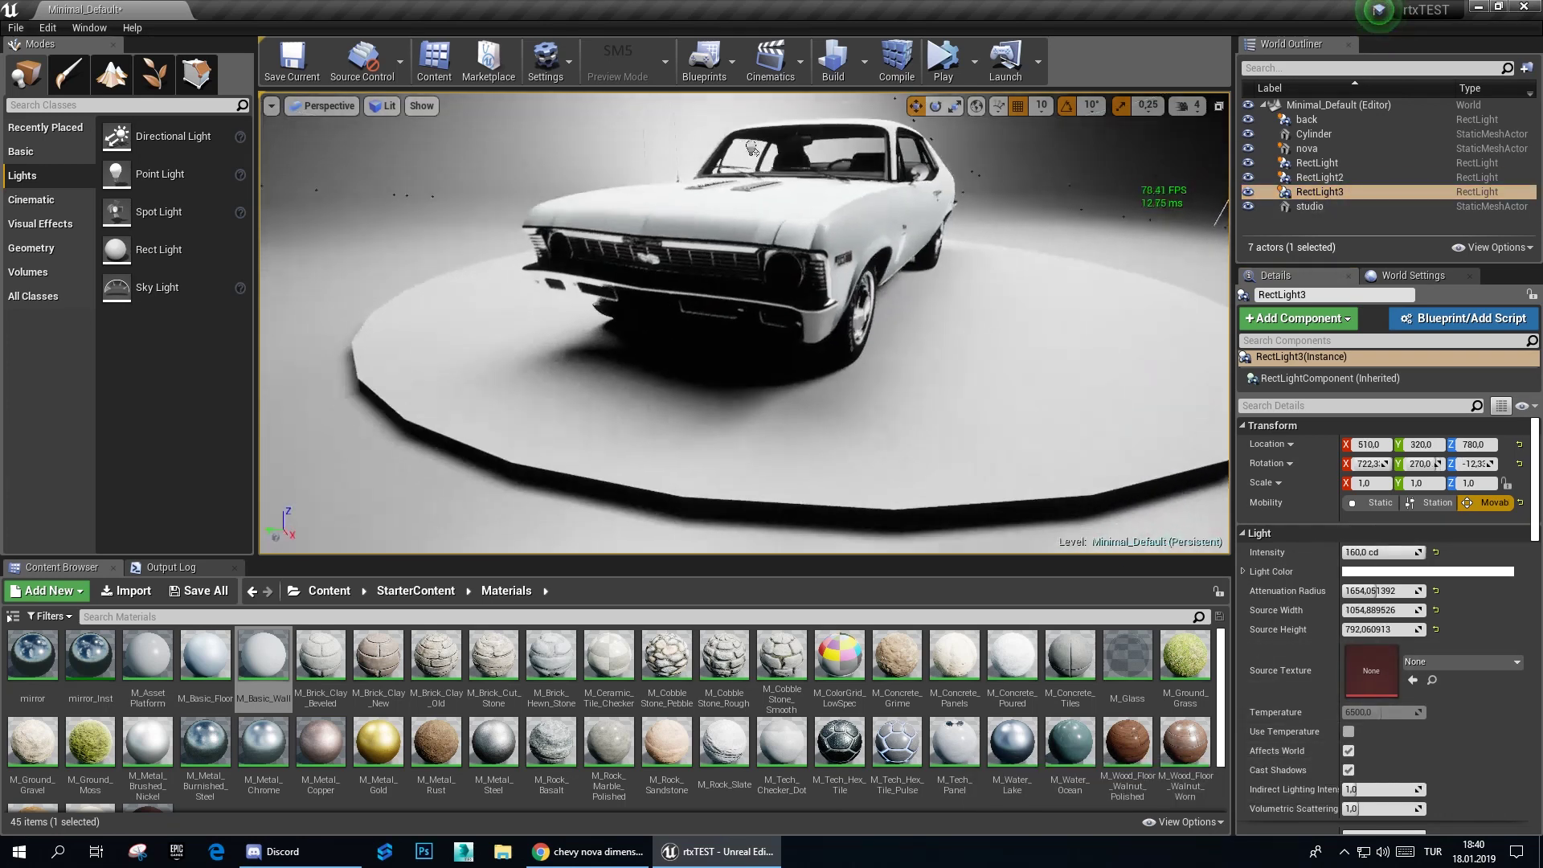
mouse_move(743, 322)
right_mouse_down()
mouse_move(803, 337)
mouse_move(787, 322)
right_mouse_up()
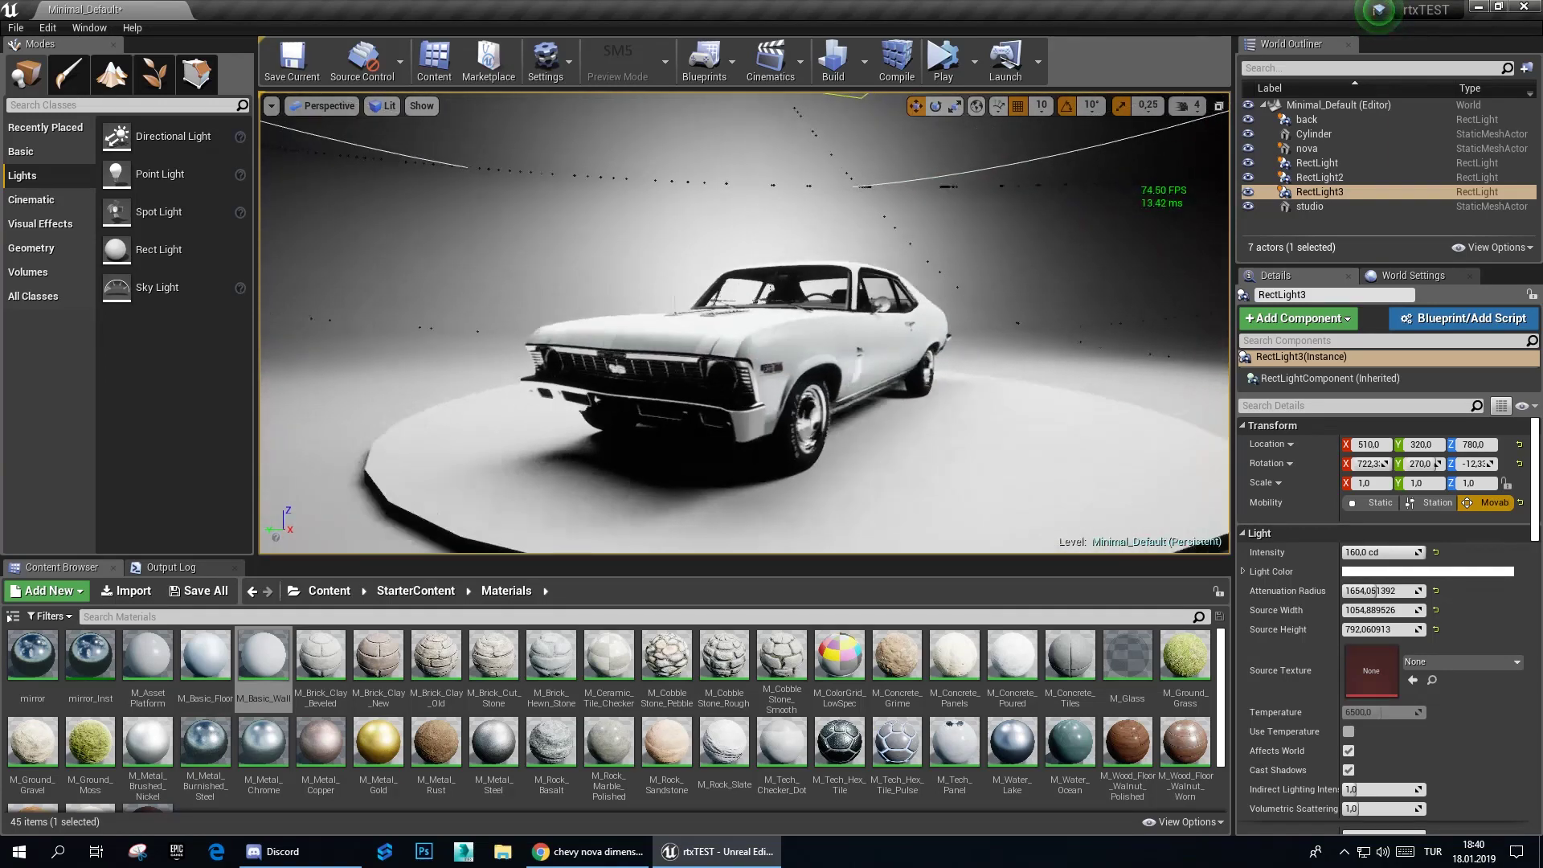
Step: Play the level, fly into the Chevy Nova toward the dashboard, look around, and fly back out
left_click(937, 56)
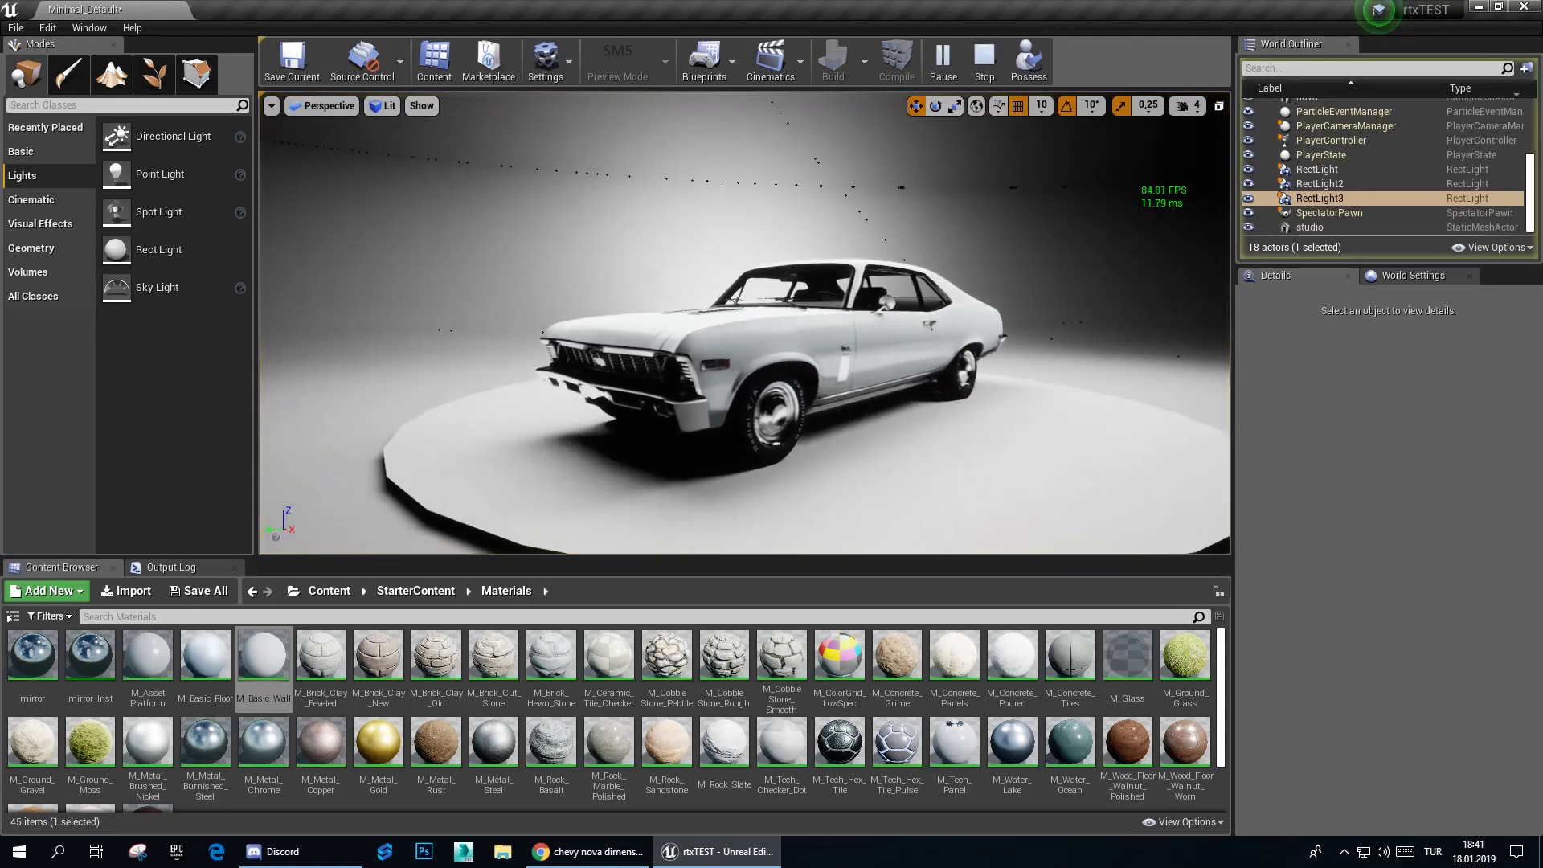
key("w")
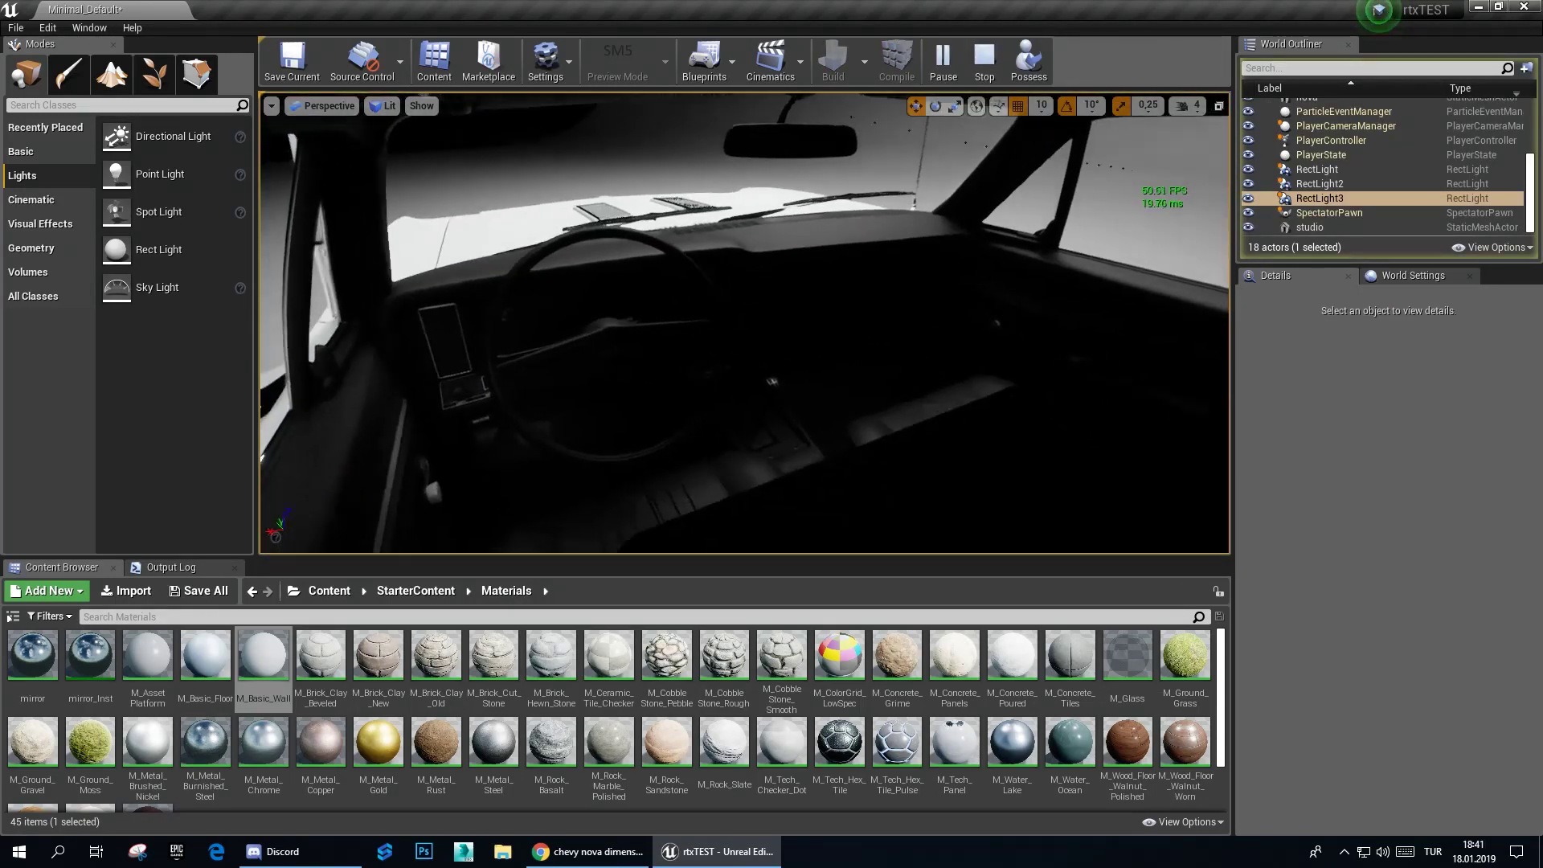
key("w")
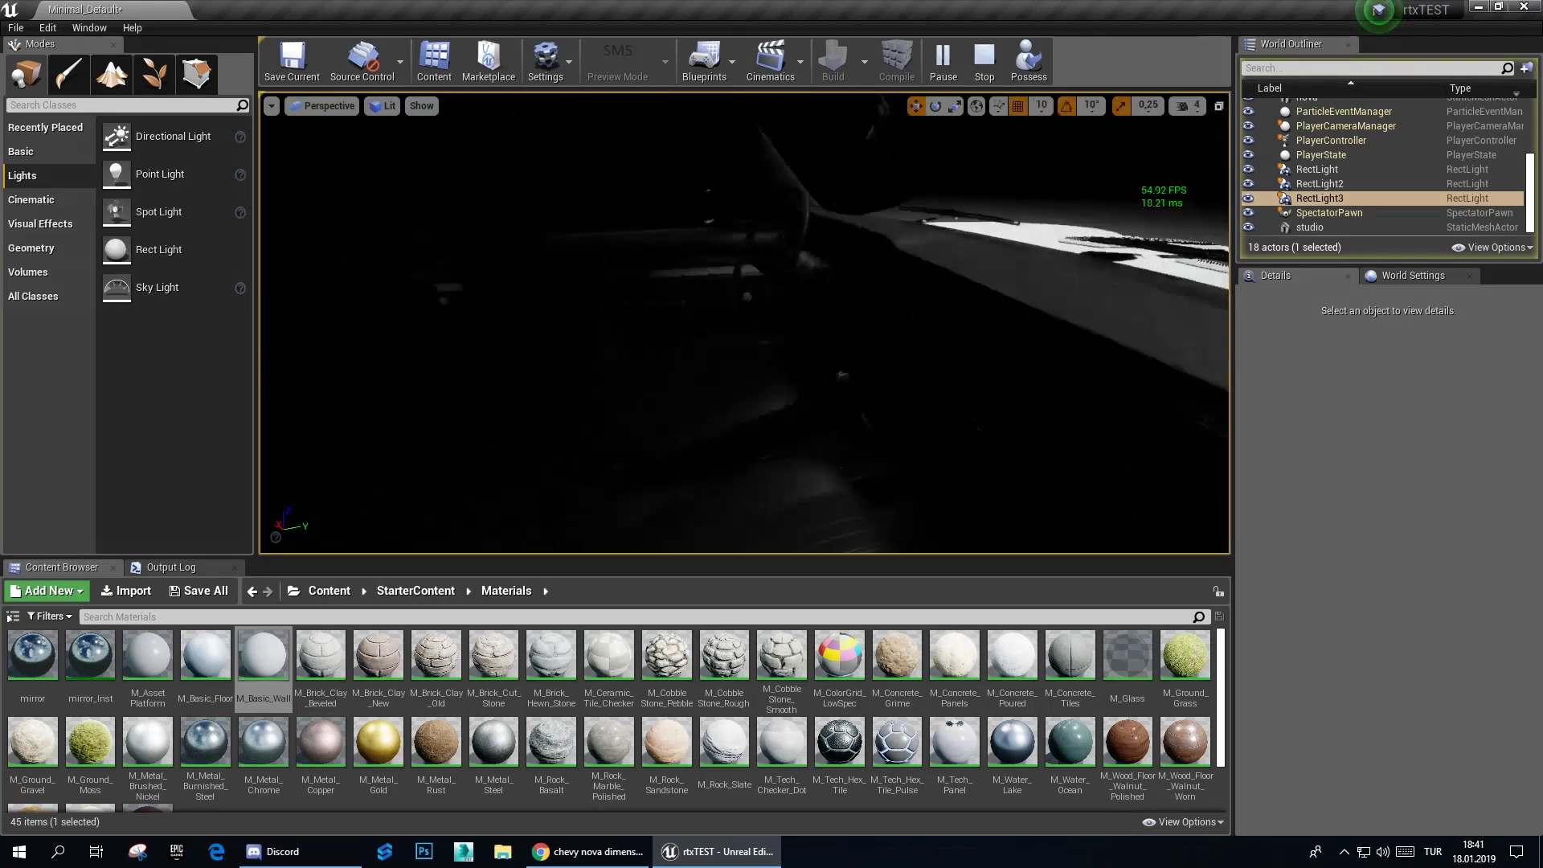
right_click_drag(920, 250, 919, 249)
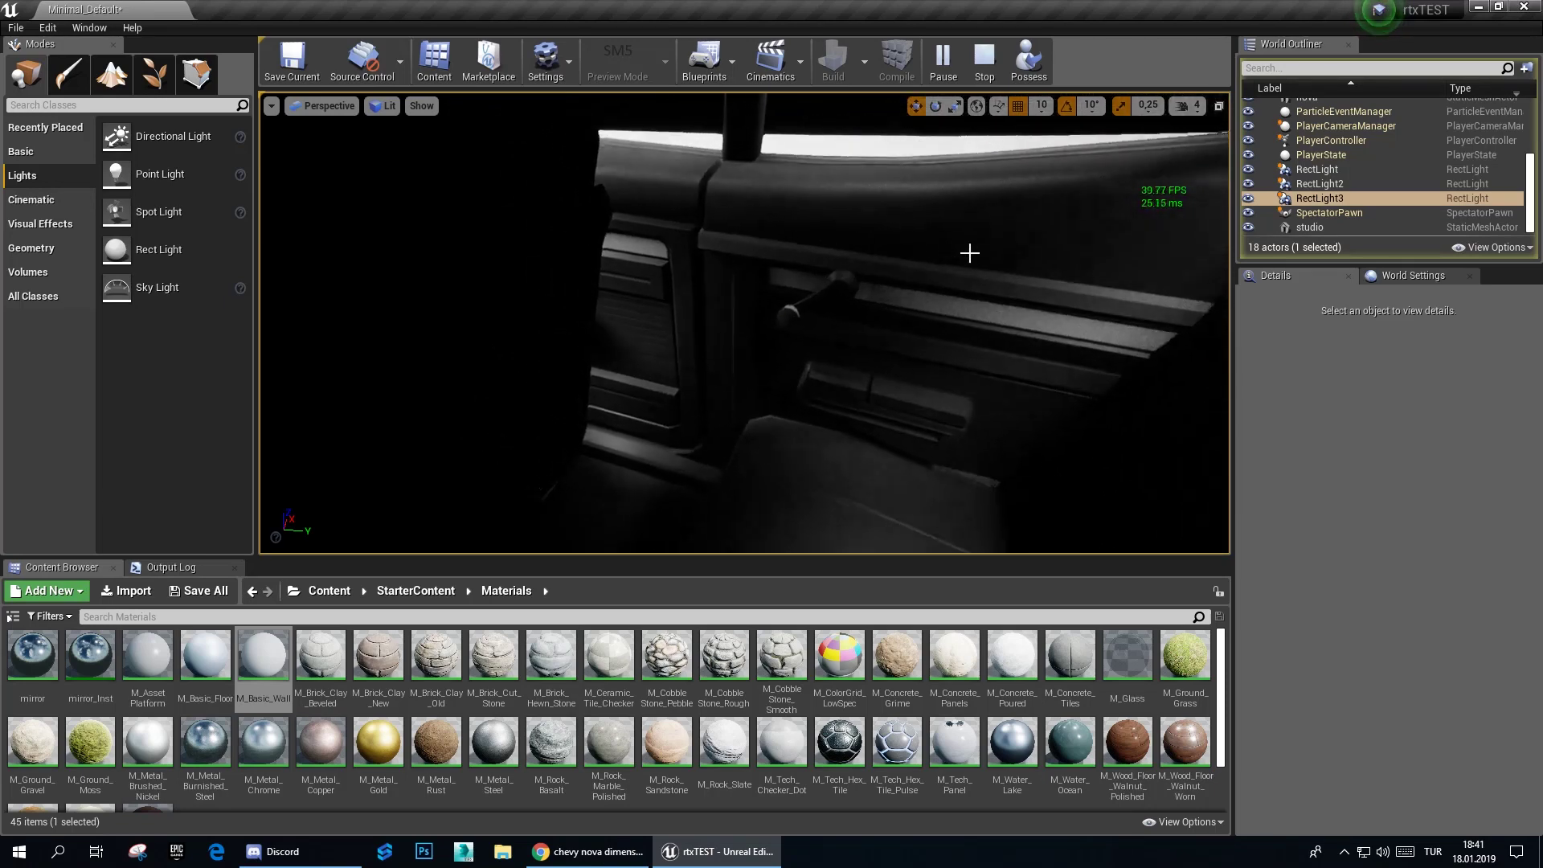
right_click_drag(969, 253, 969, 253)
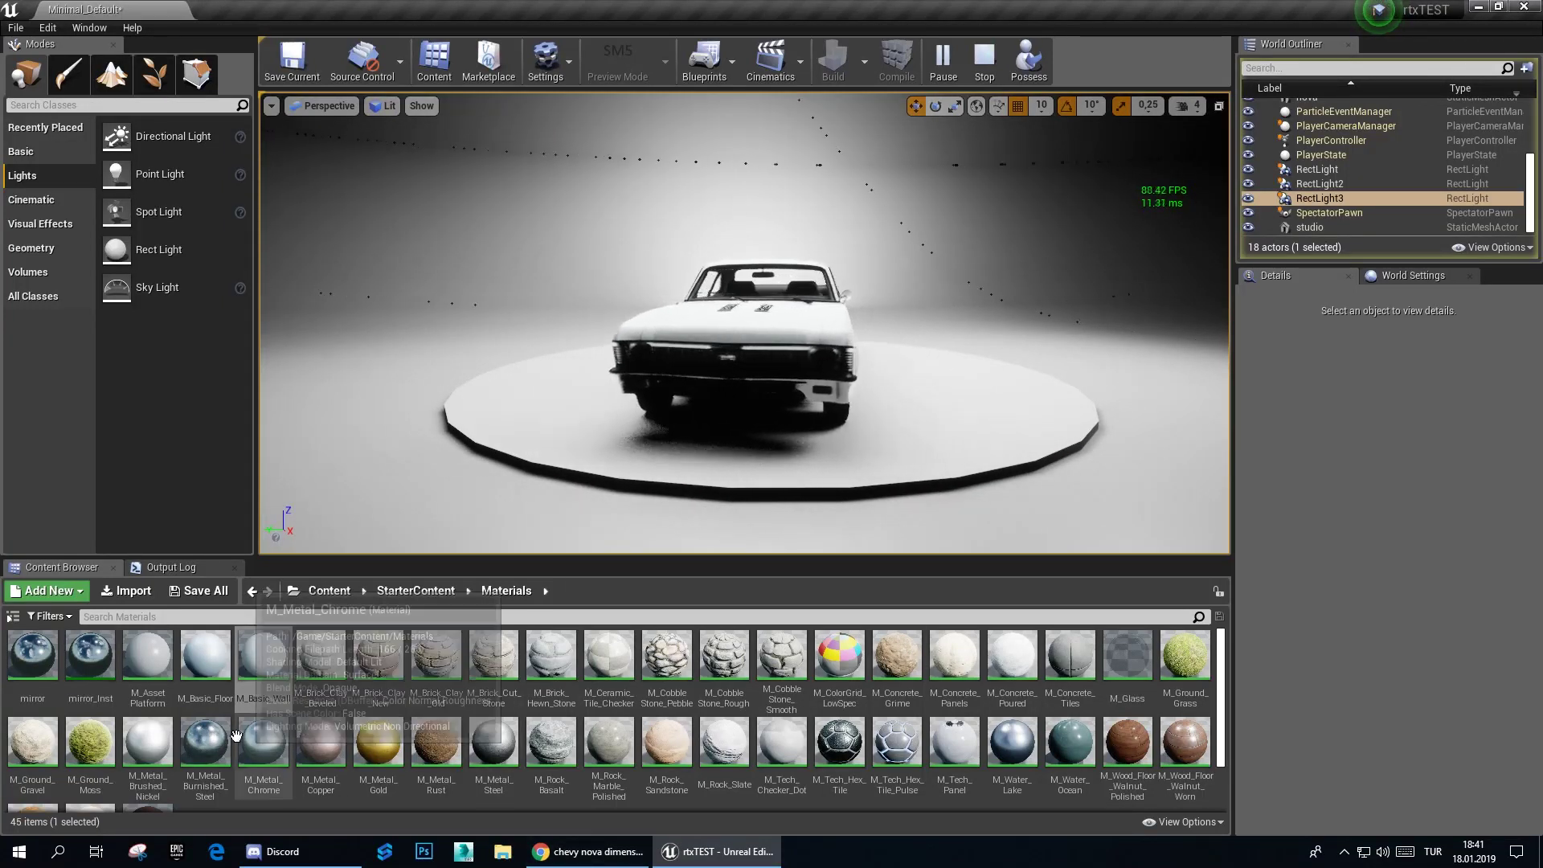
Step: Apply mirror_Inst to the turntable, save the Minimal_Default level, then stop play with Output Log shown
left_click_drag(90, 655, 799, 466)
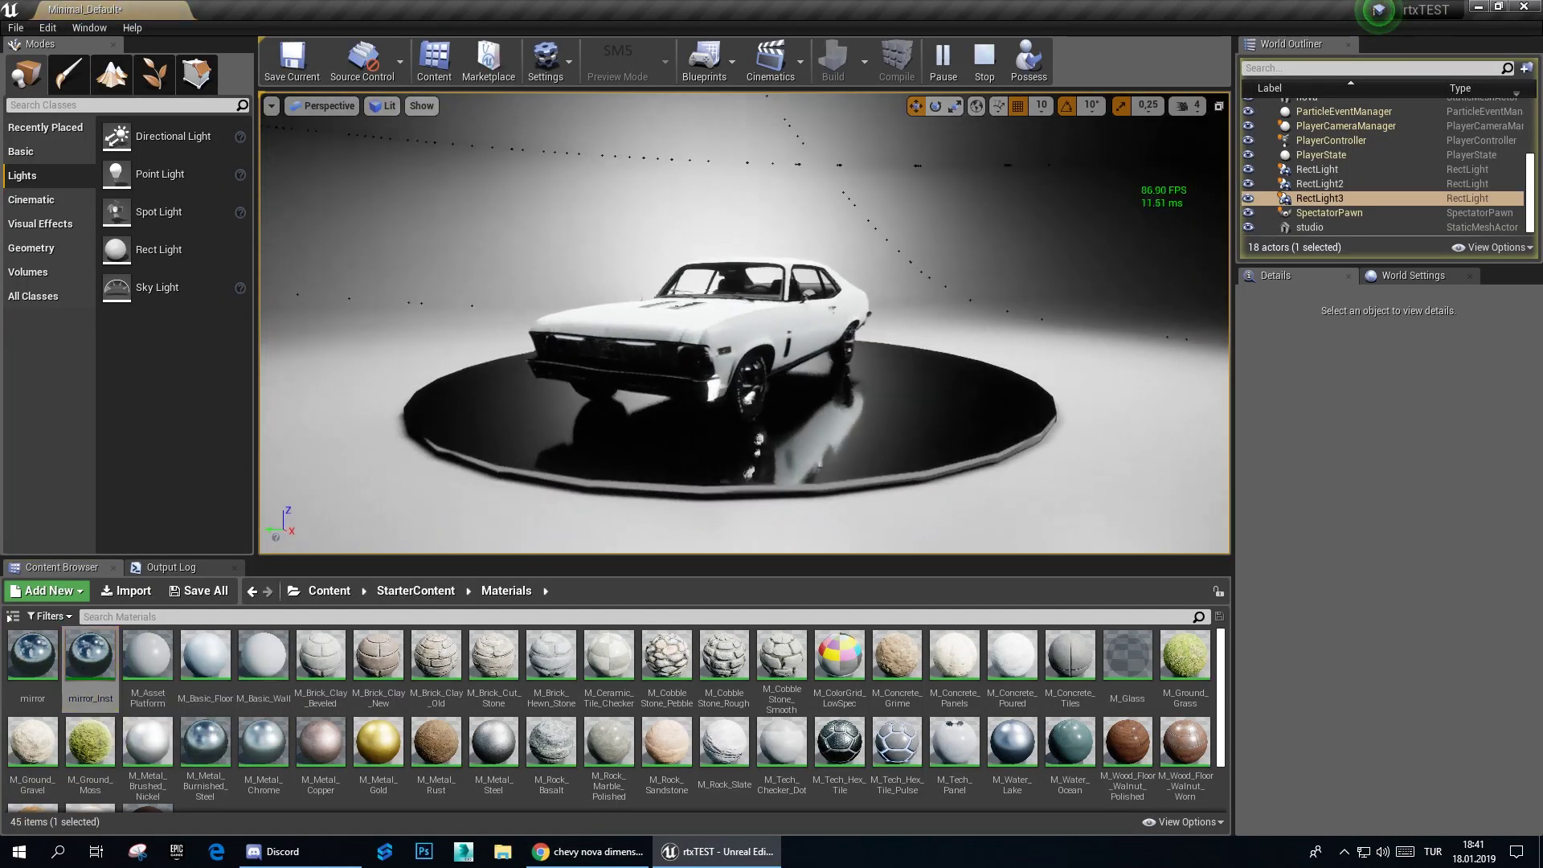
left_click(173, 589)
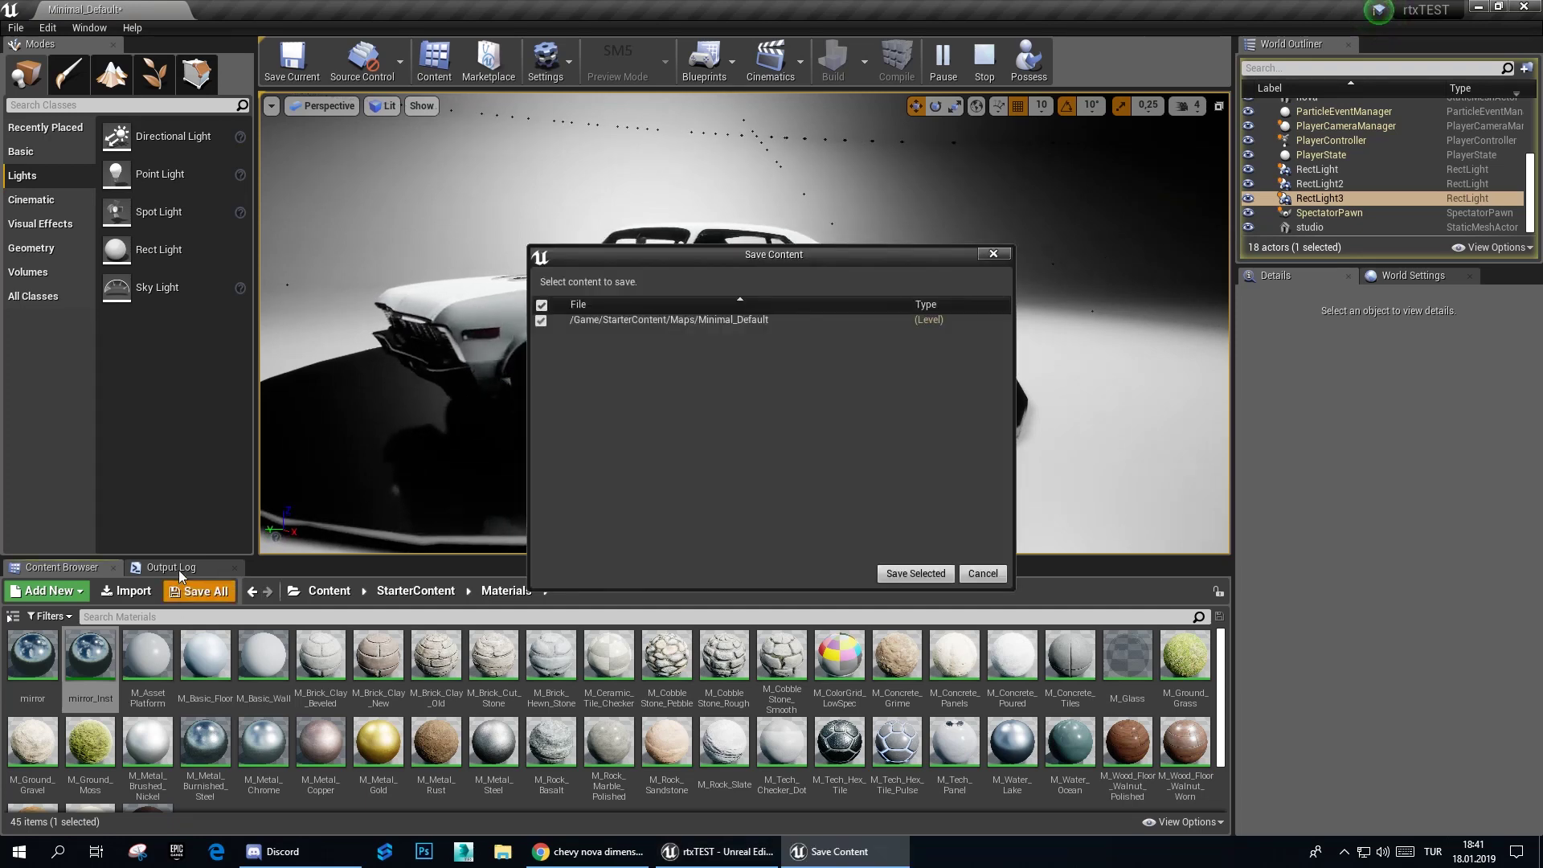
left_click(994, 576)
left_click(198, 589)
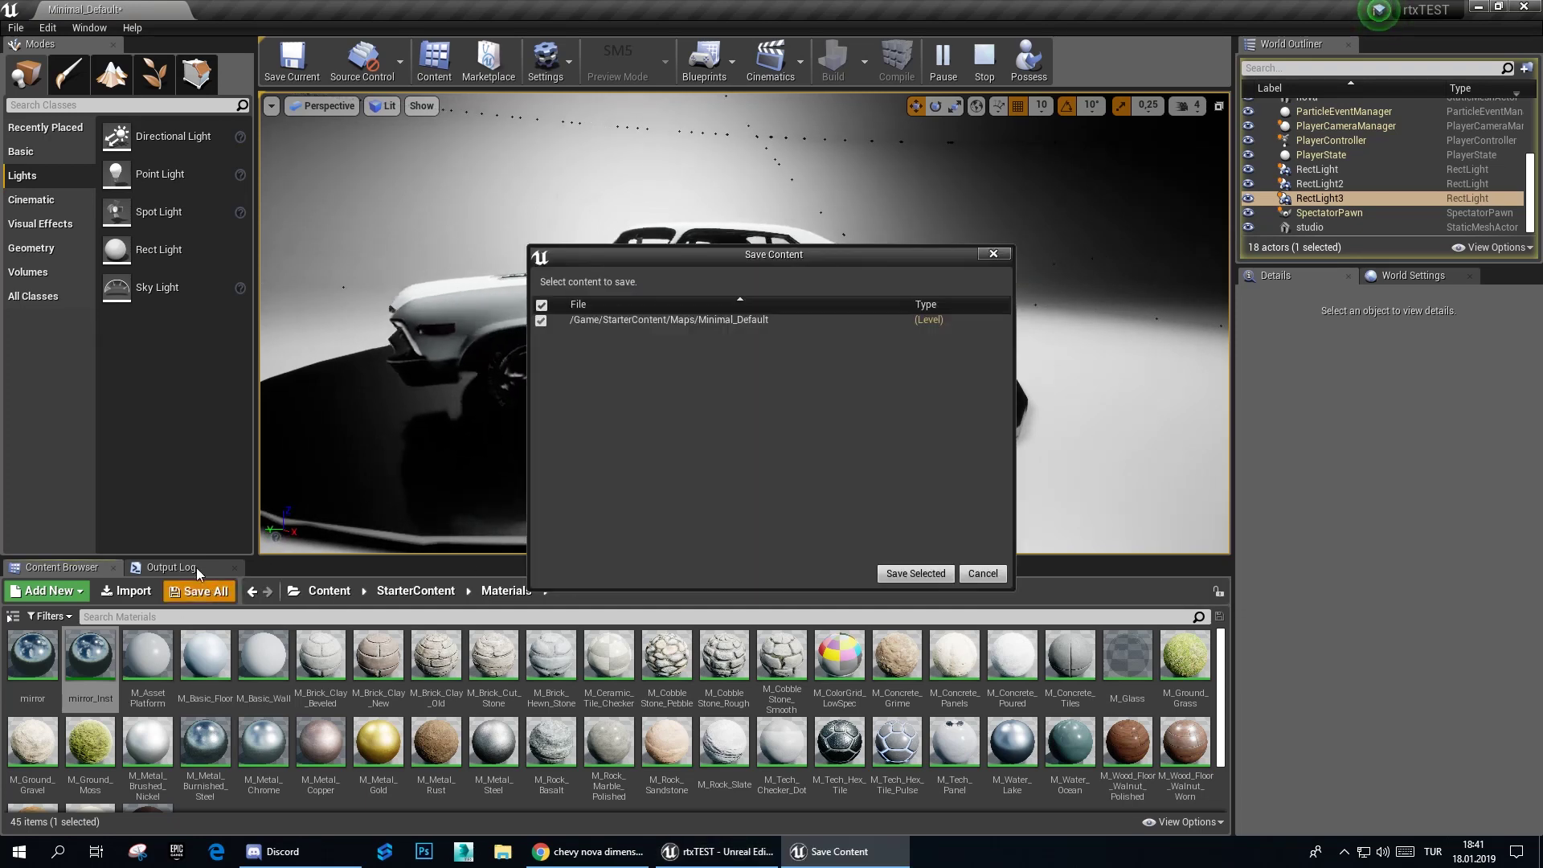
left_click(913, 574)
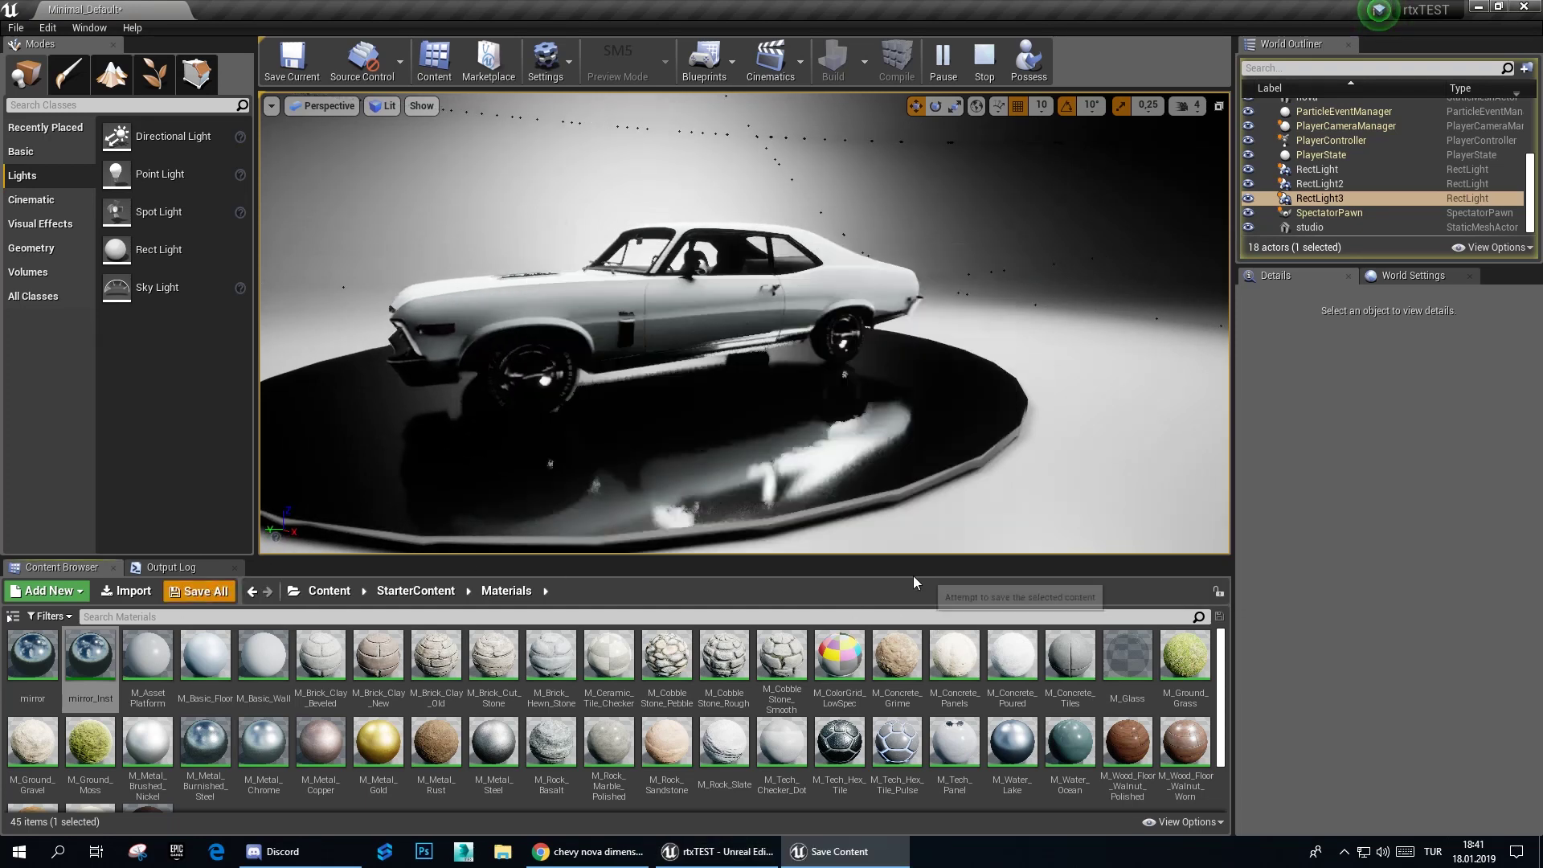
left_click(193, 567)
left_click(976, 61)
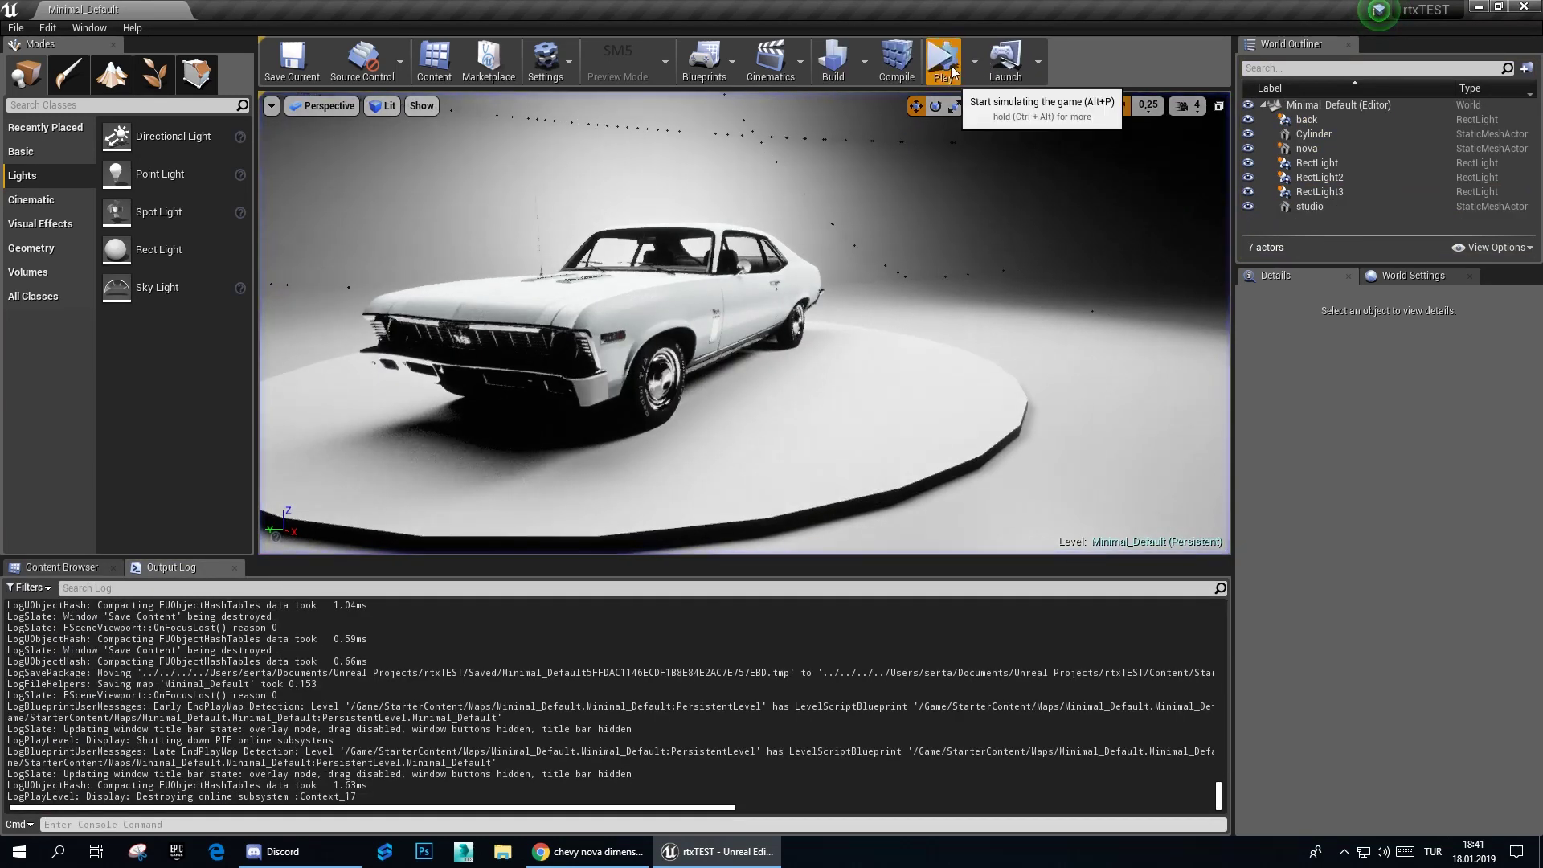
Step: Start Simulate, query the reflections SamplesPerPixel setting, and apply mirror_Inst to the turntable floor
left_click(946, 61)
left_click(148, 823)
type("r")
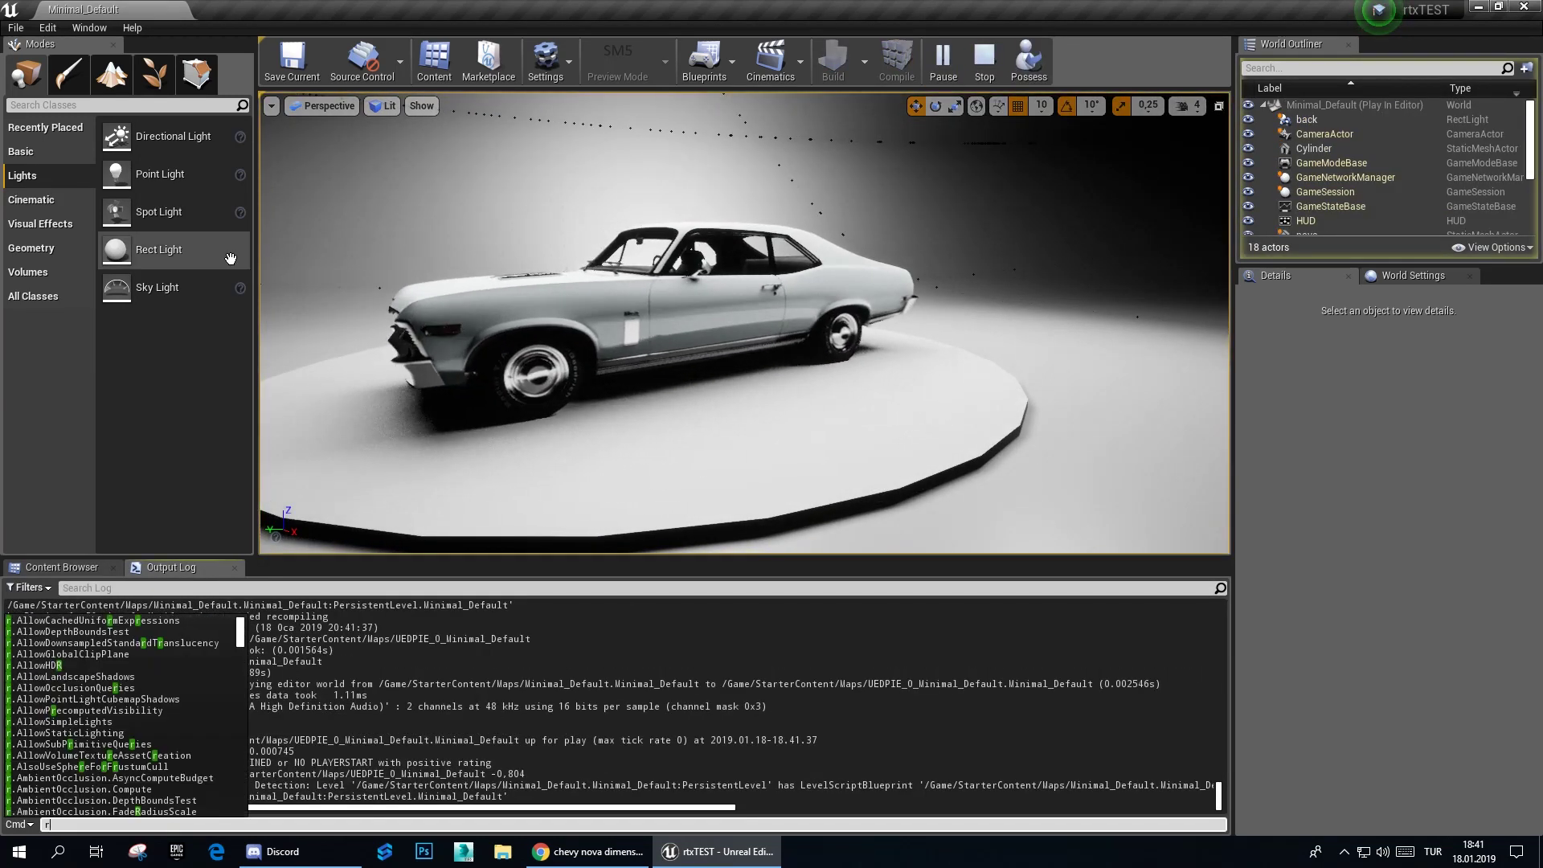
type("ray")
key("Up")
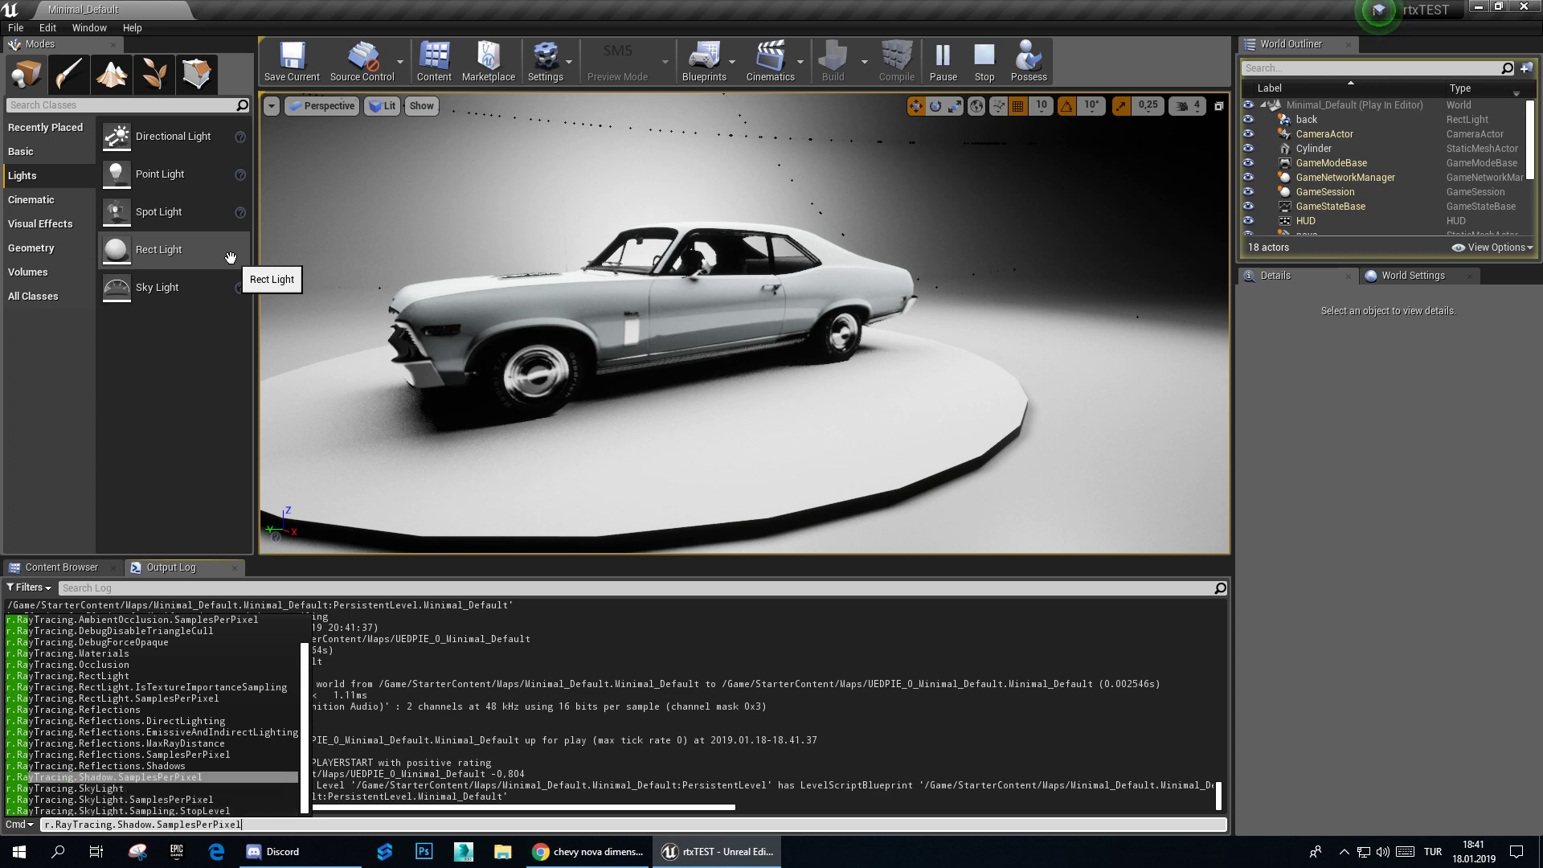
key("Return")
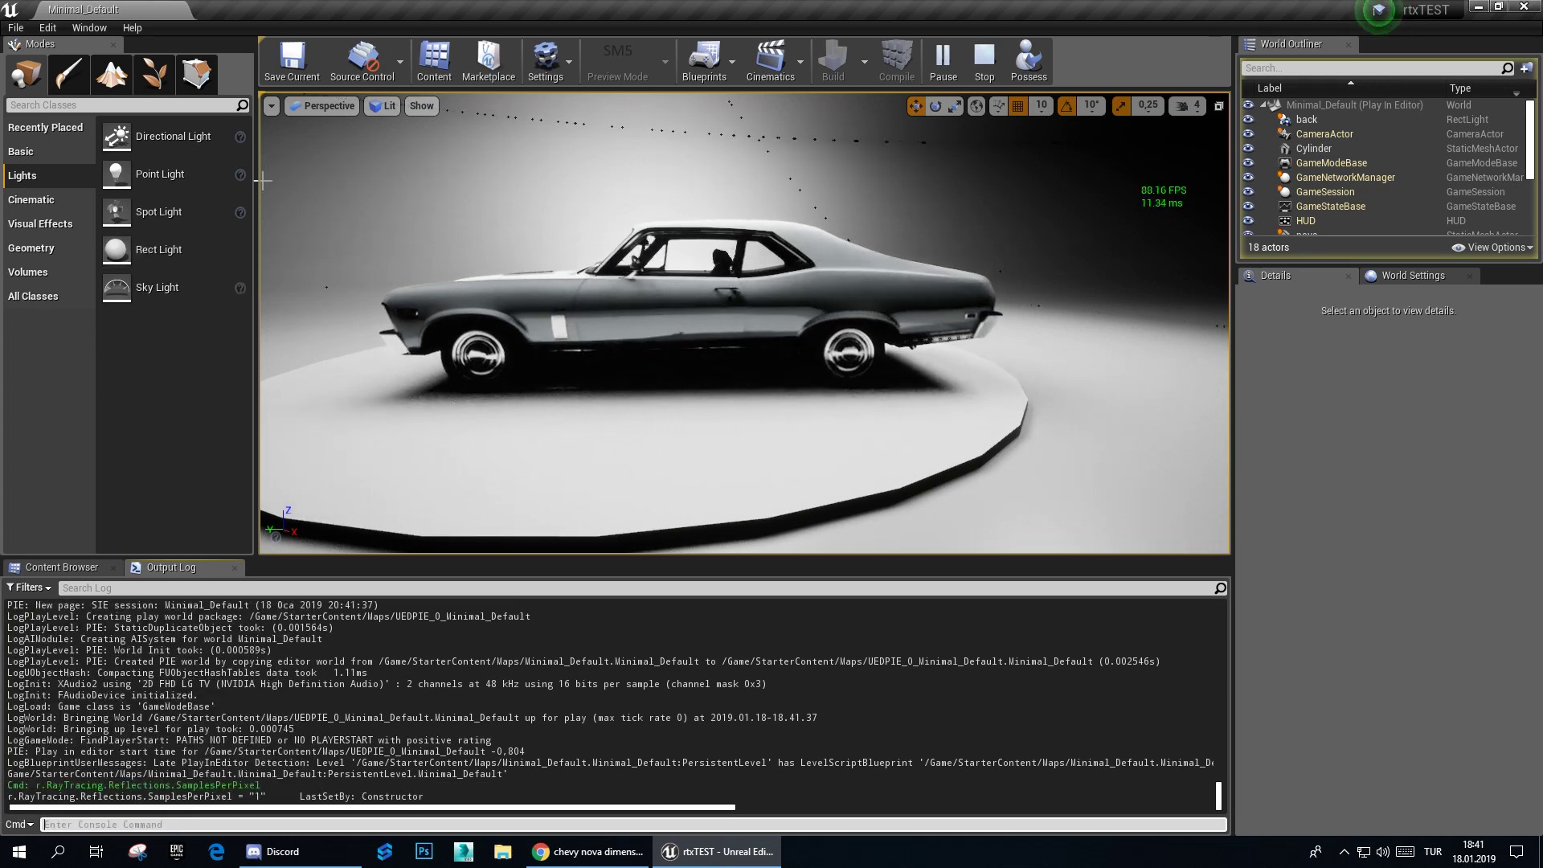
left_click(55, 569)
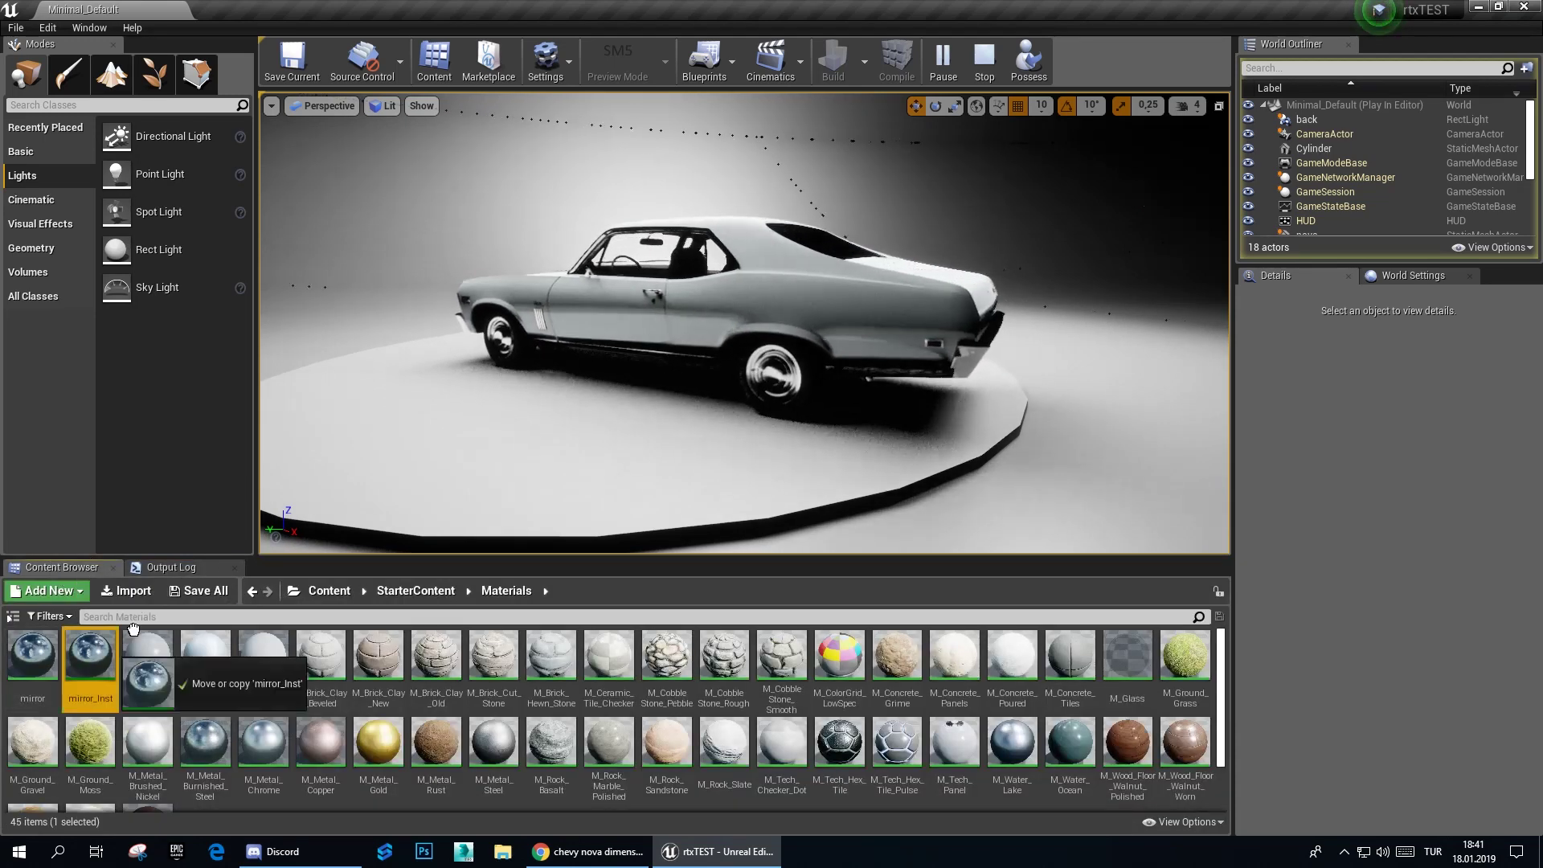
left_click_drag(90, 659, 486, 481)
Step: Set r.RayTracing.Reflections.SamplesPerPixel to 10 in the console
left_click(171, 566)
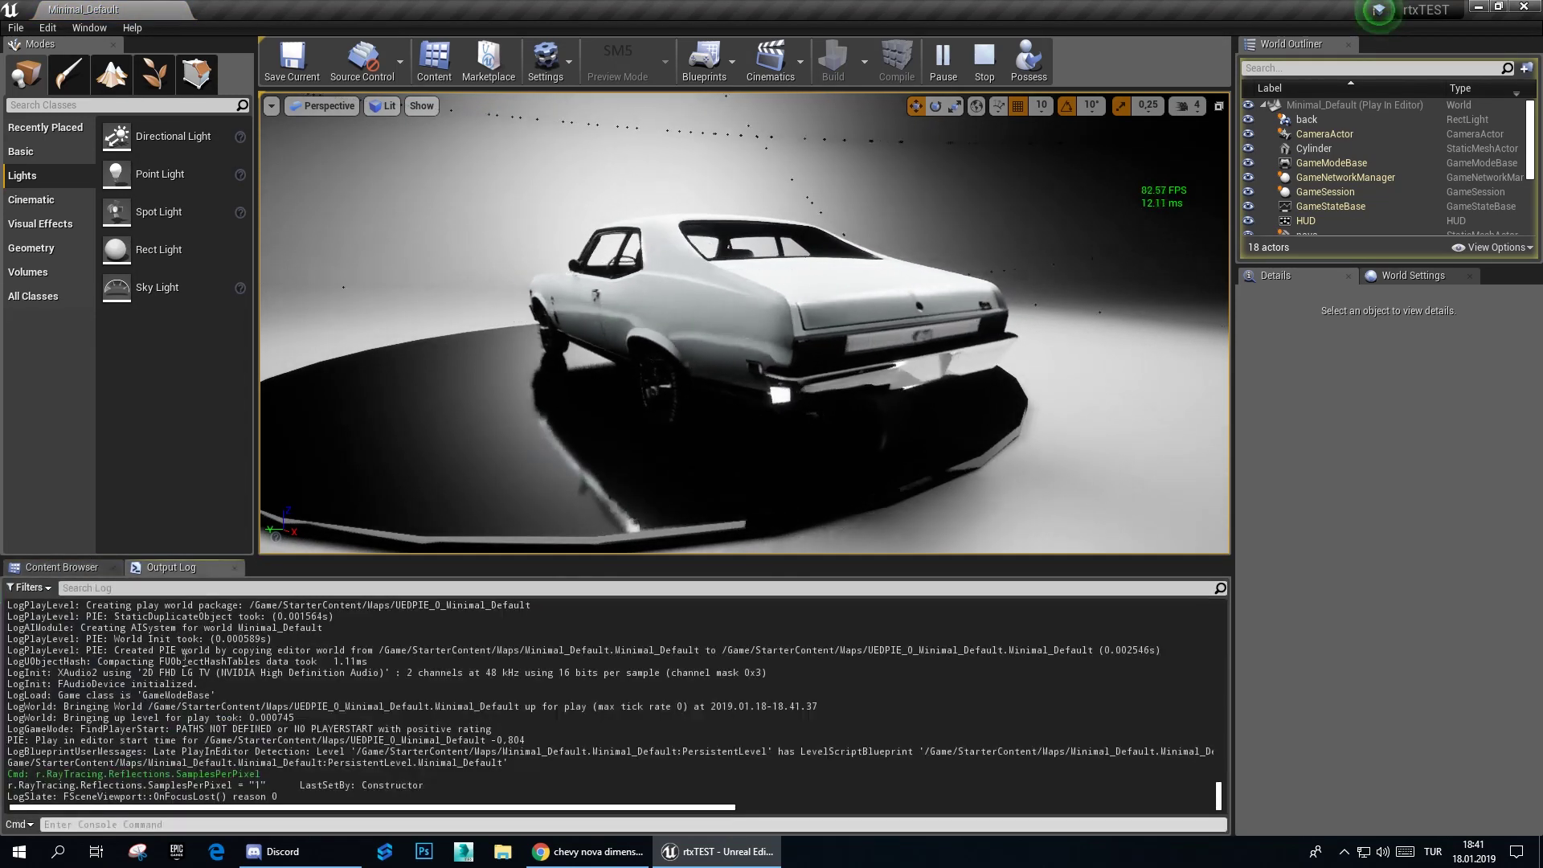
left_click(199, 825)
key("Up")
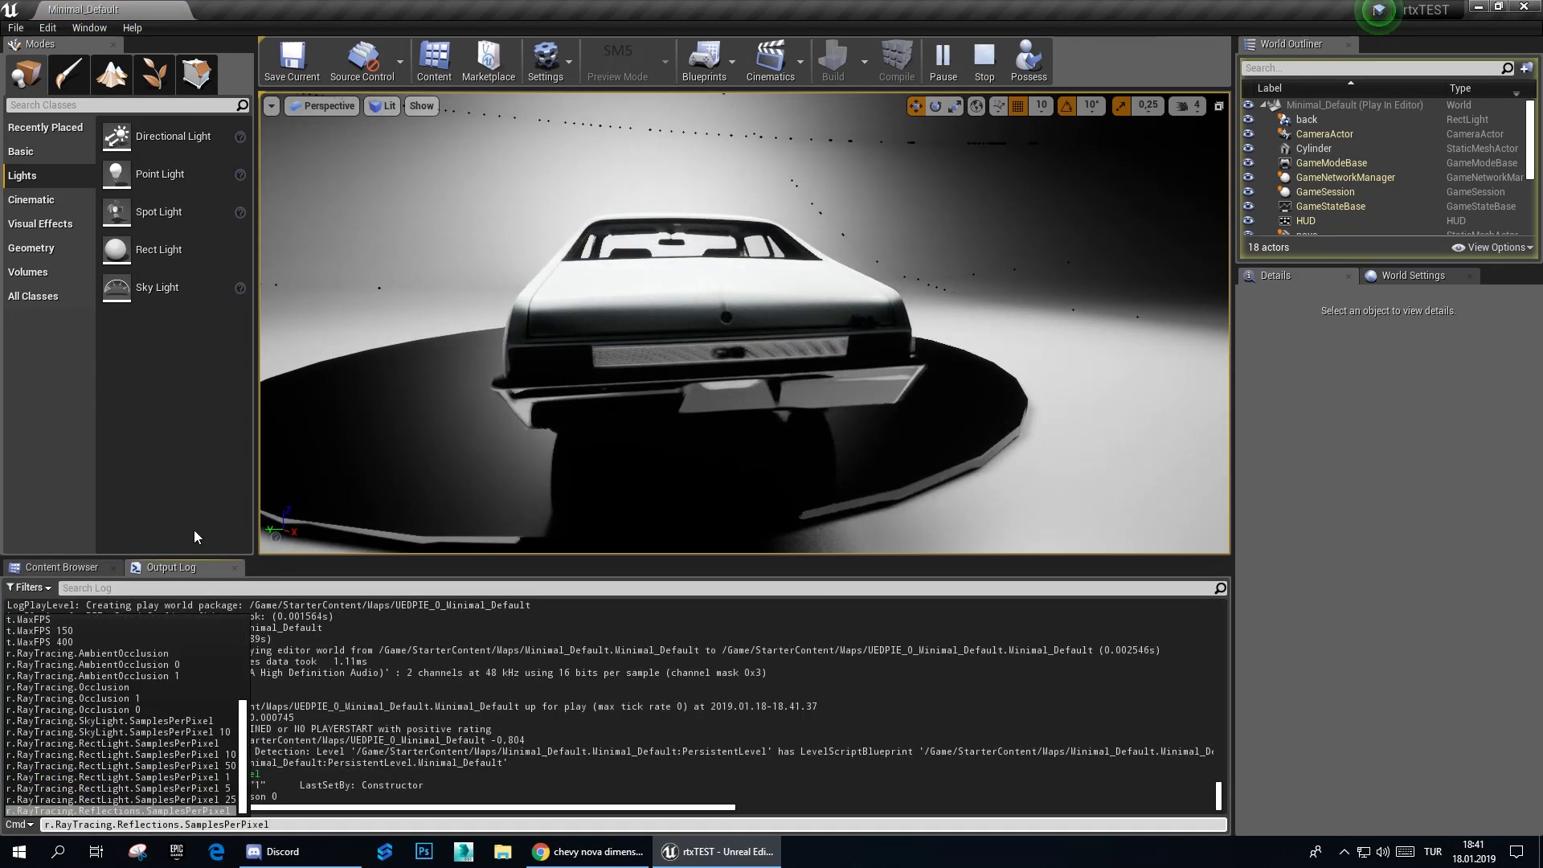
type("10")
key("Return")
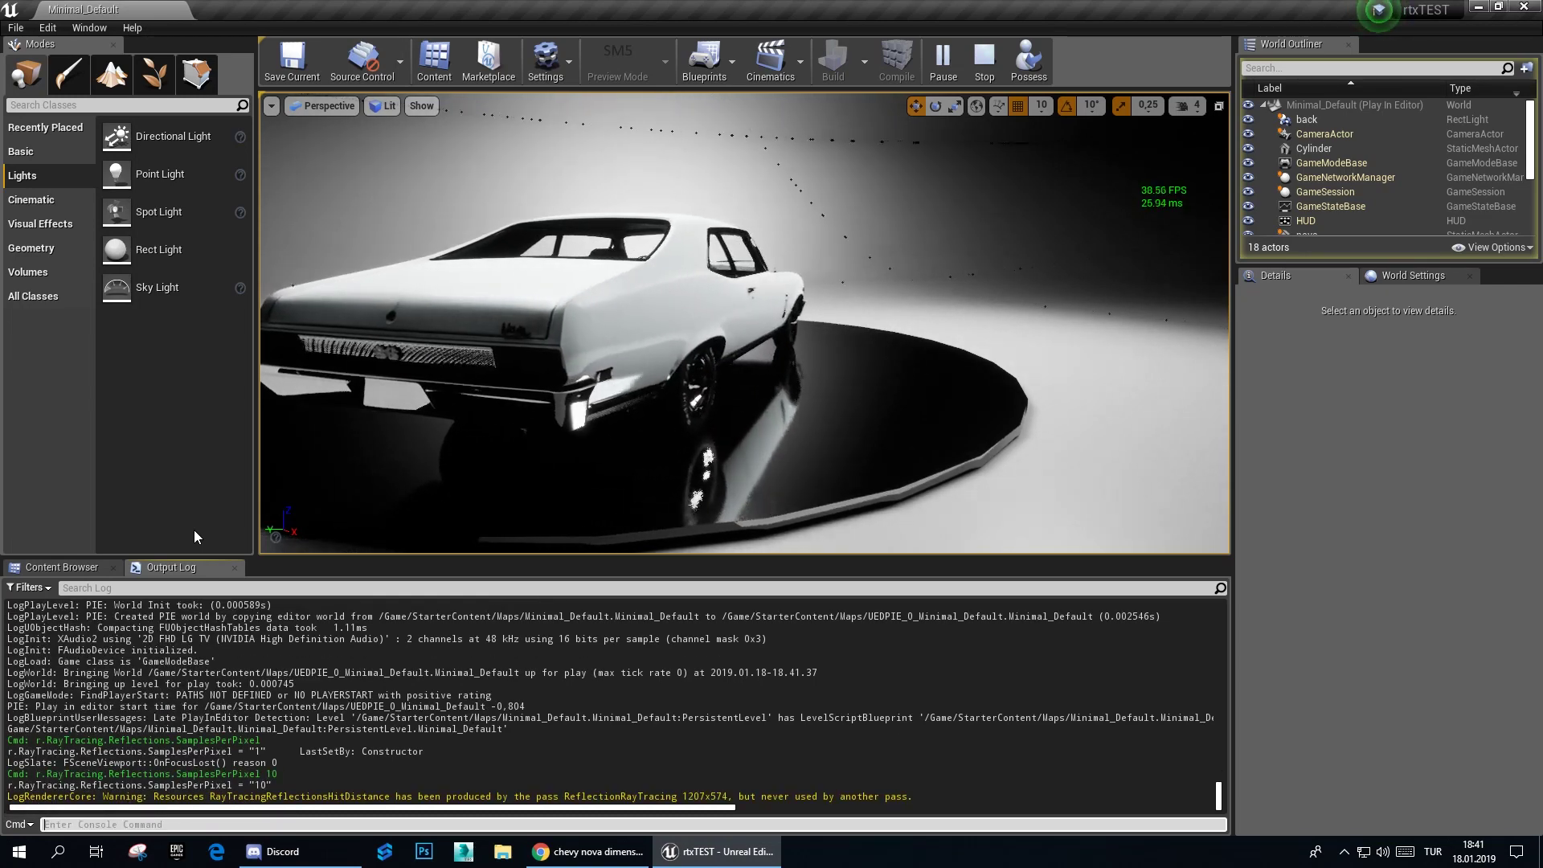
Step: Raise ray-traced reflection samples per pixel to 11
key("Up")
key("BackSpace")
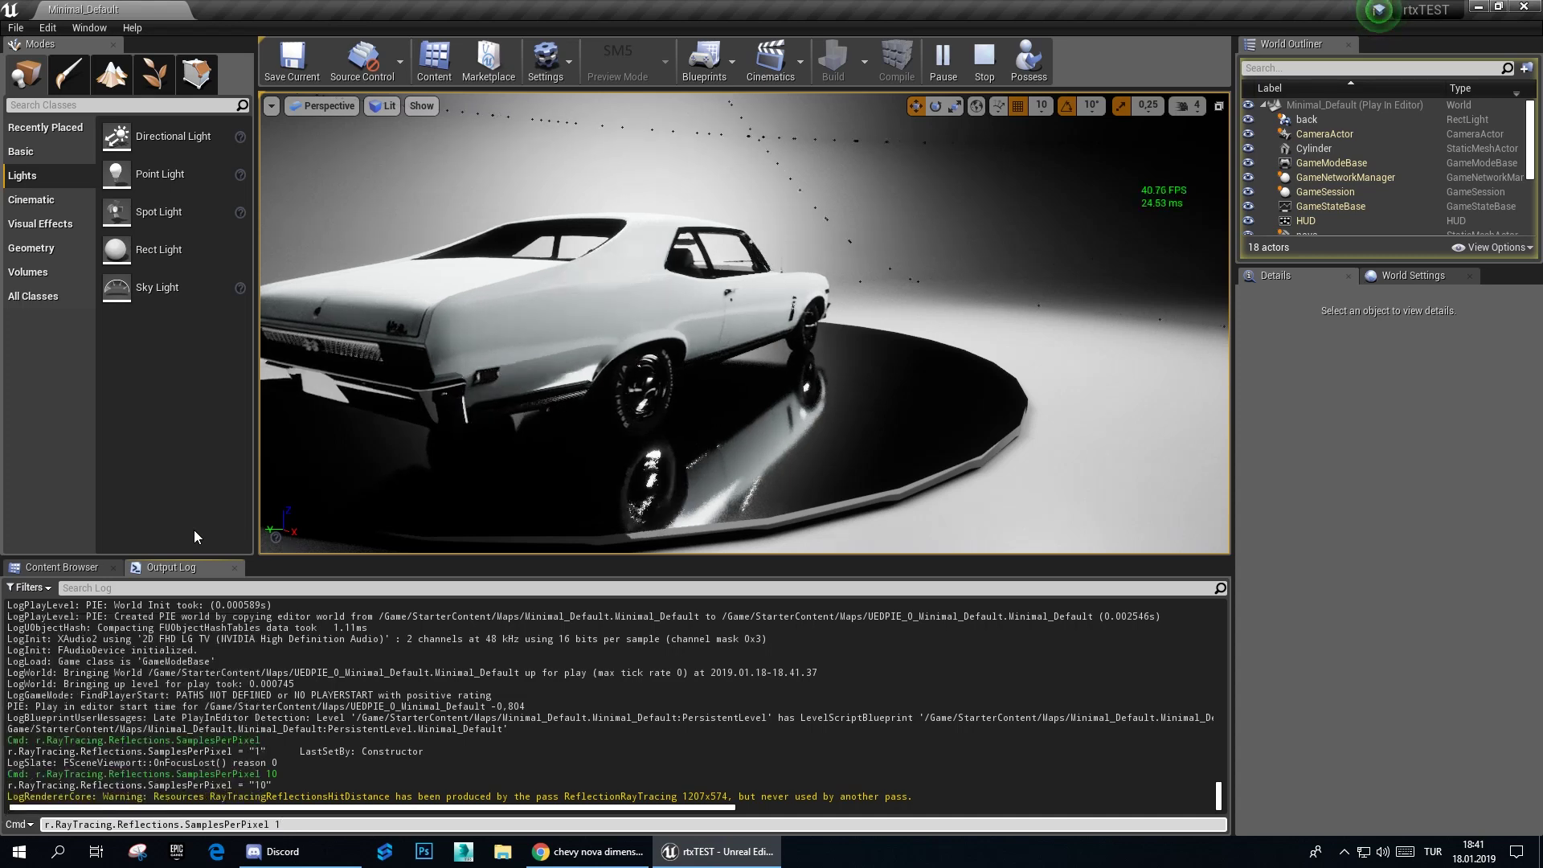
type("1")
key("Return")
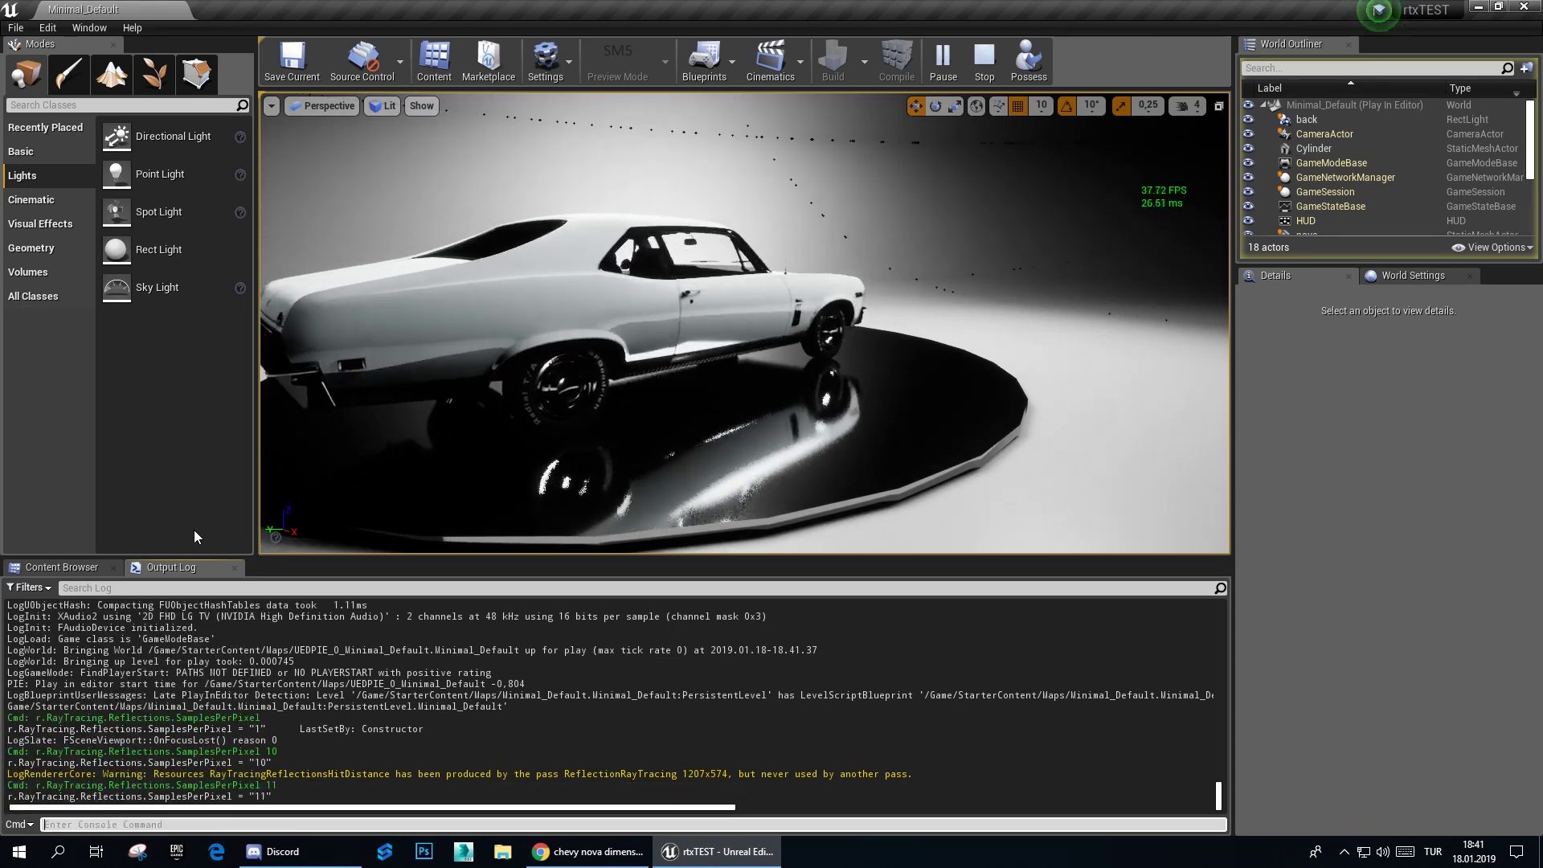
key("Up")
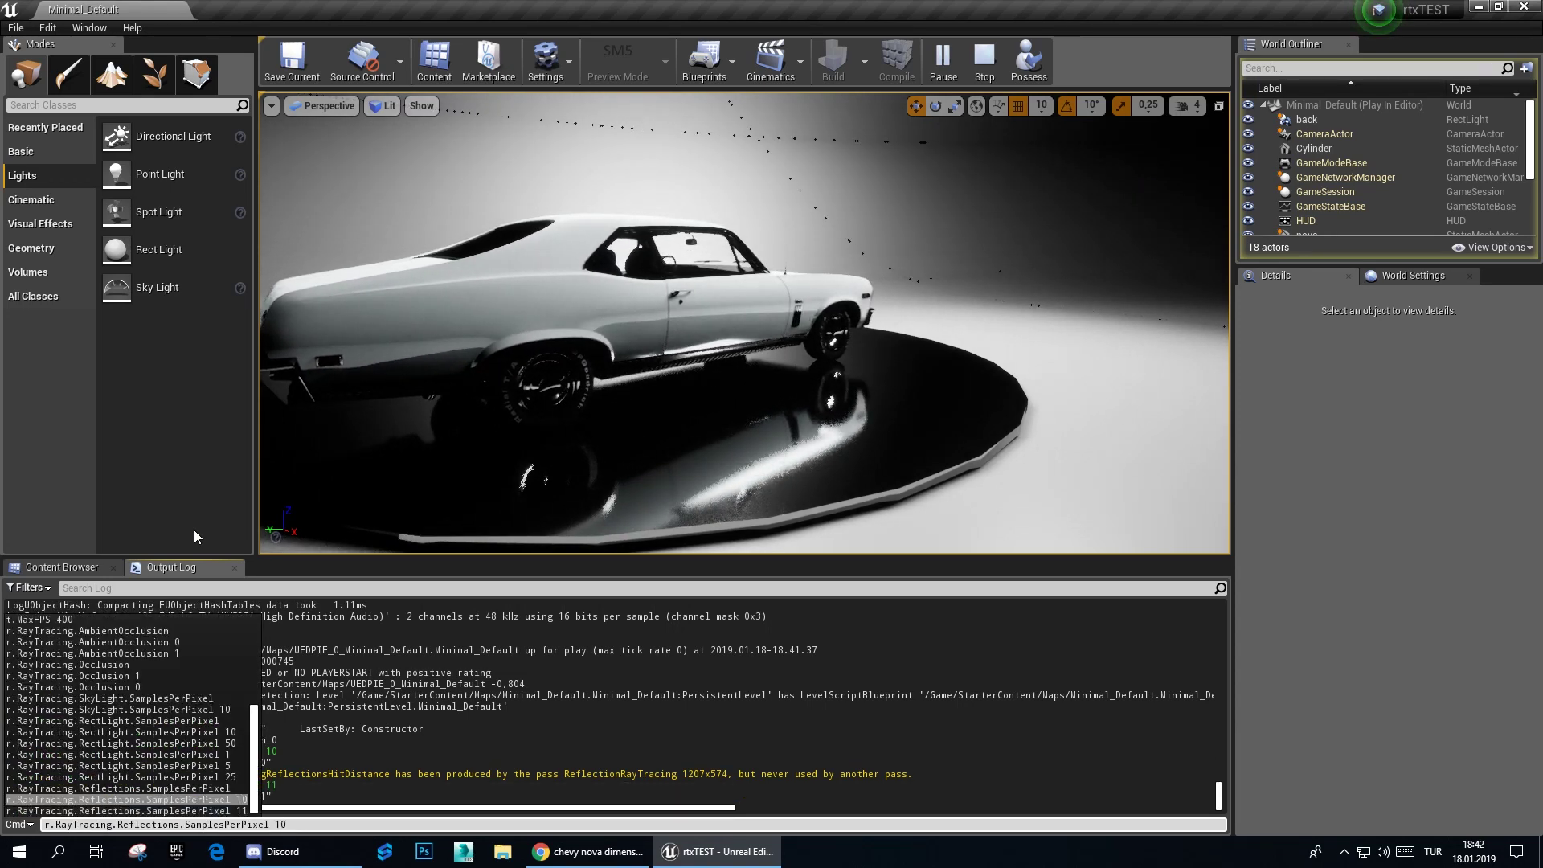
key("BackSpace")
key("BackSpace")
key("BackSpace")
key("BackSpace")
key("BackSpace")
key("BackSpace")
key("BackSpace")
key("BackSpace")
key("BackSpace")
key("BackSpace")
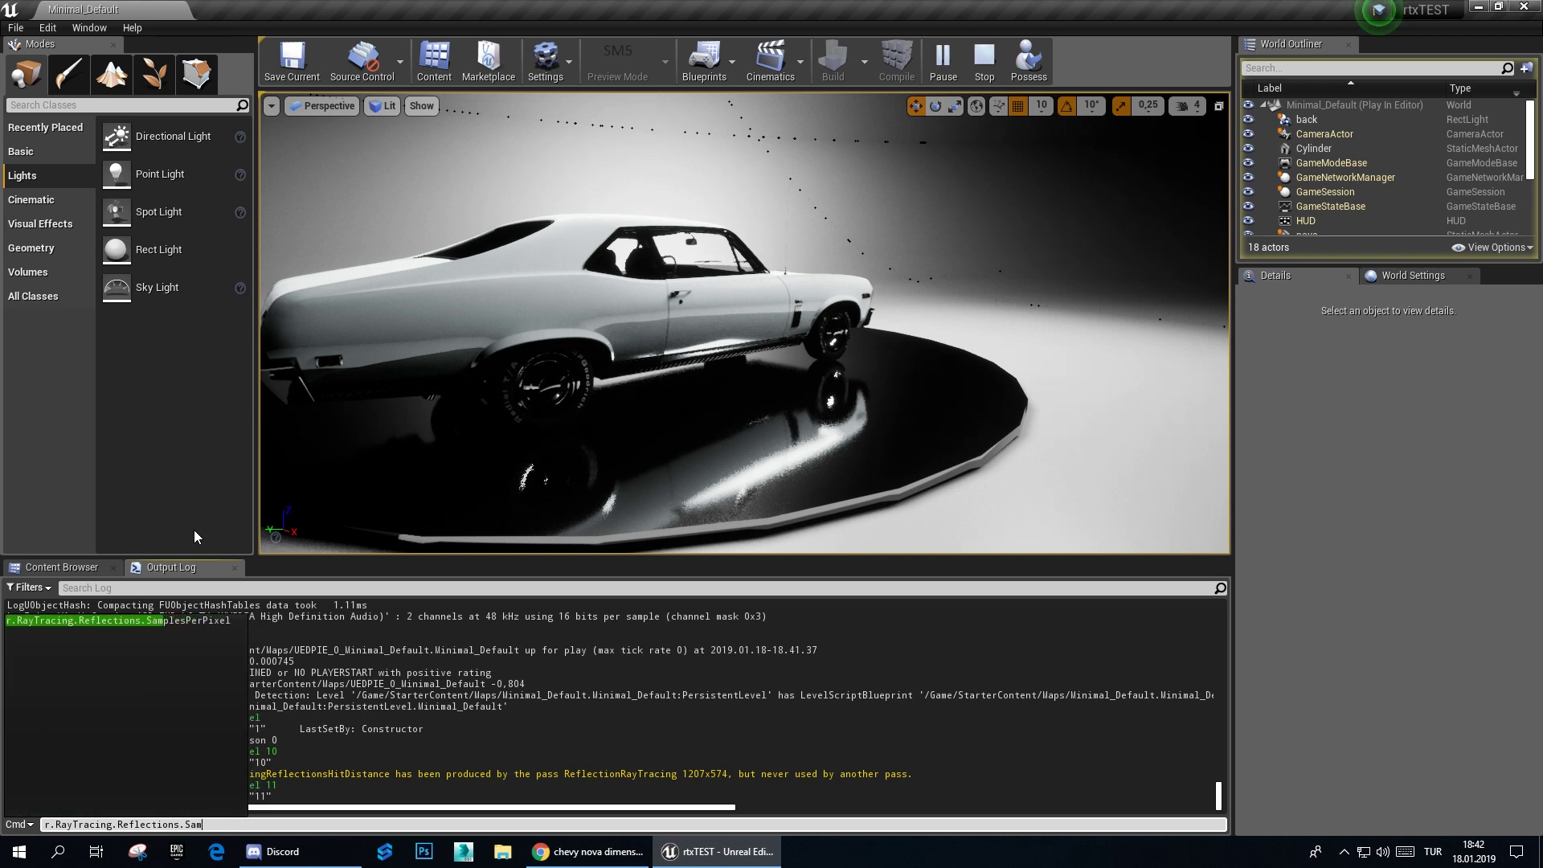
key("BackSpace")
key("BackSpace")
key("BackSpace")
key("Up")
Step: Toggle r.RayTracing.Reflections.DirectLighting to 0, then back to 1
key("Up")
key("Up")
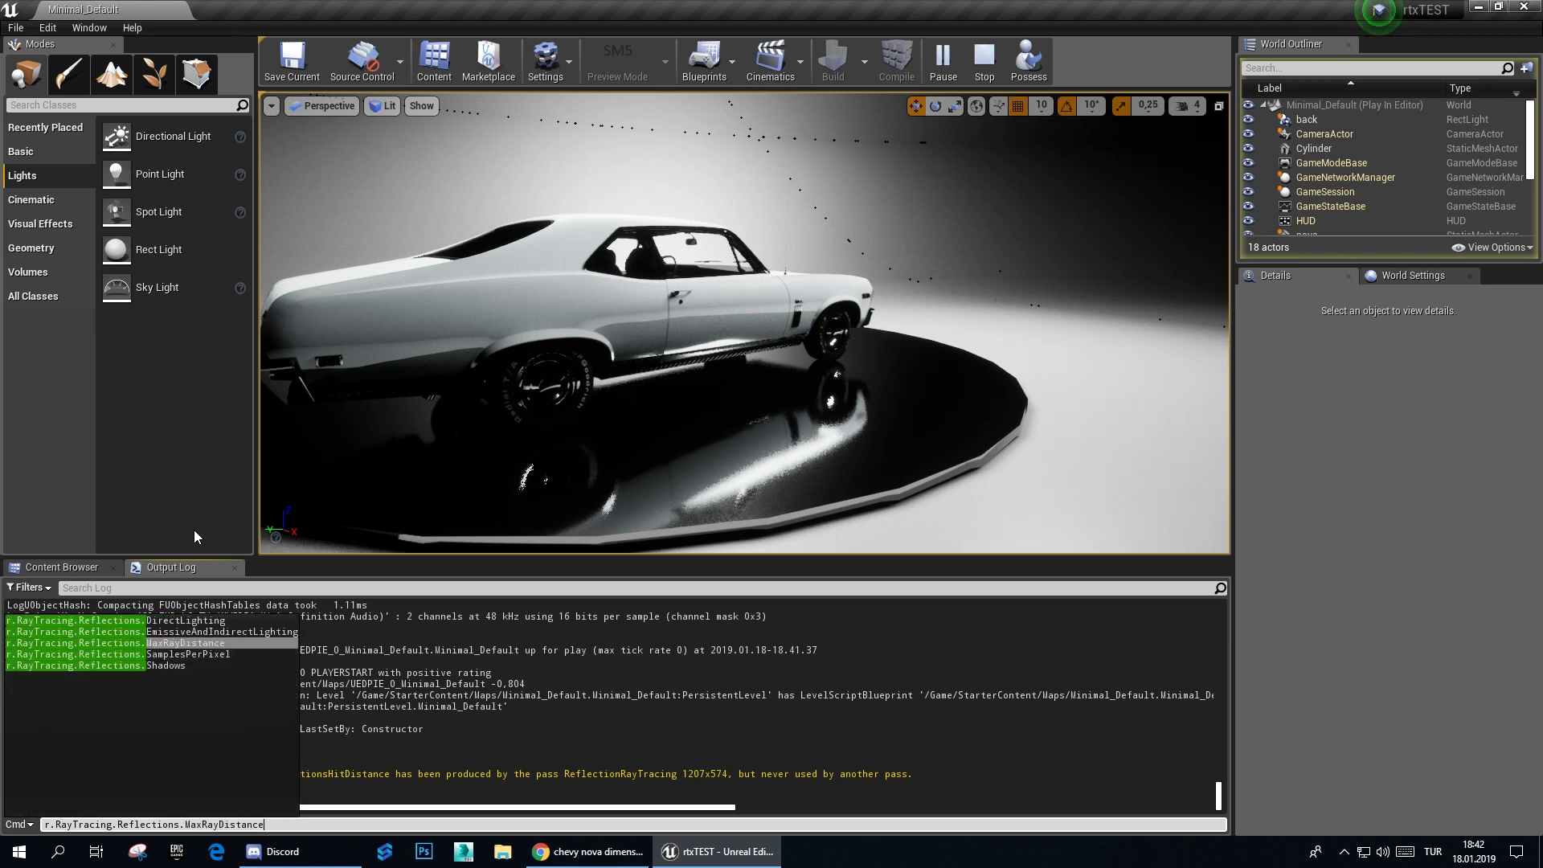
key("Up")
key("Up")
key("Return")
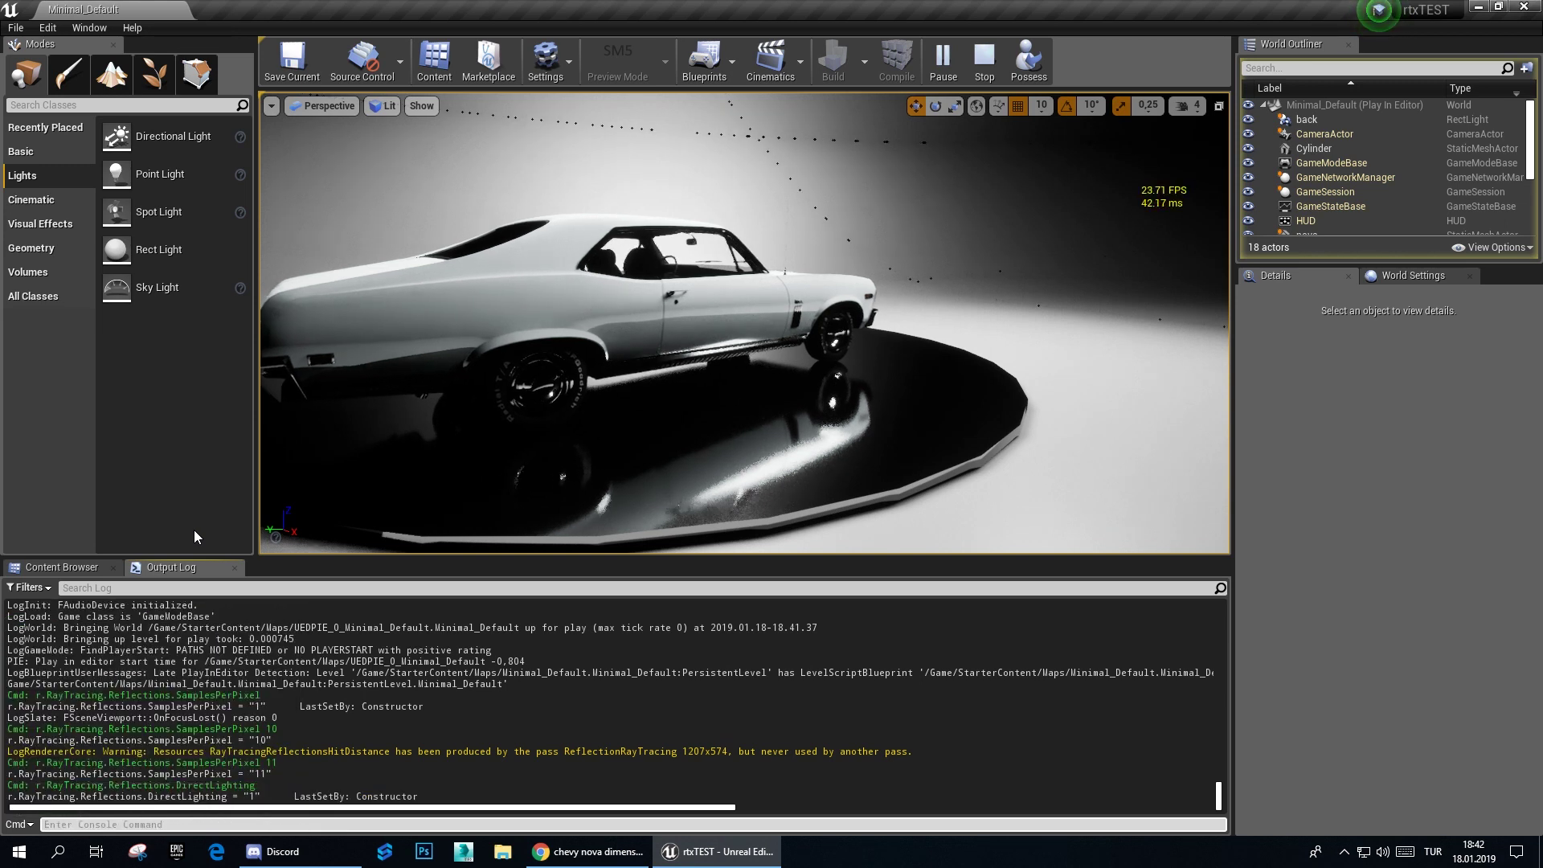
key("Up")
type("0")
key("Return")
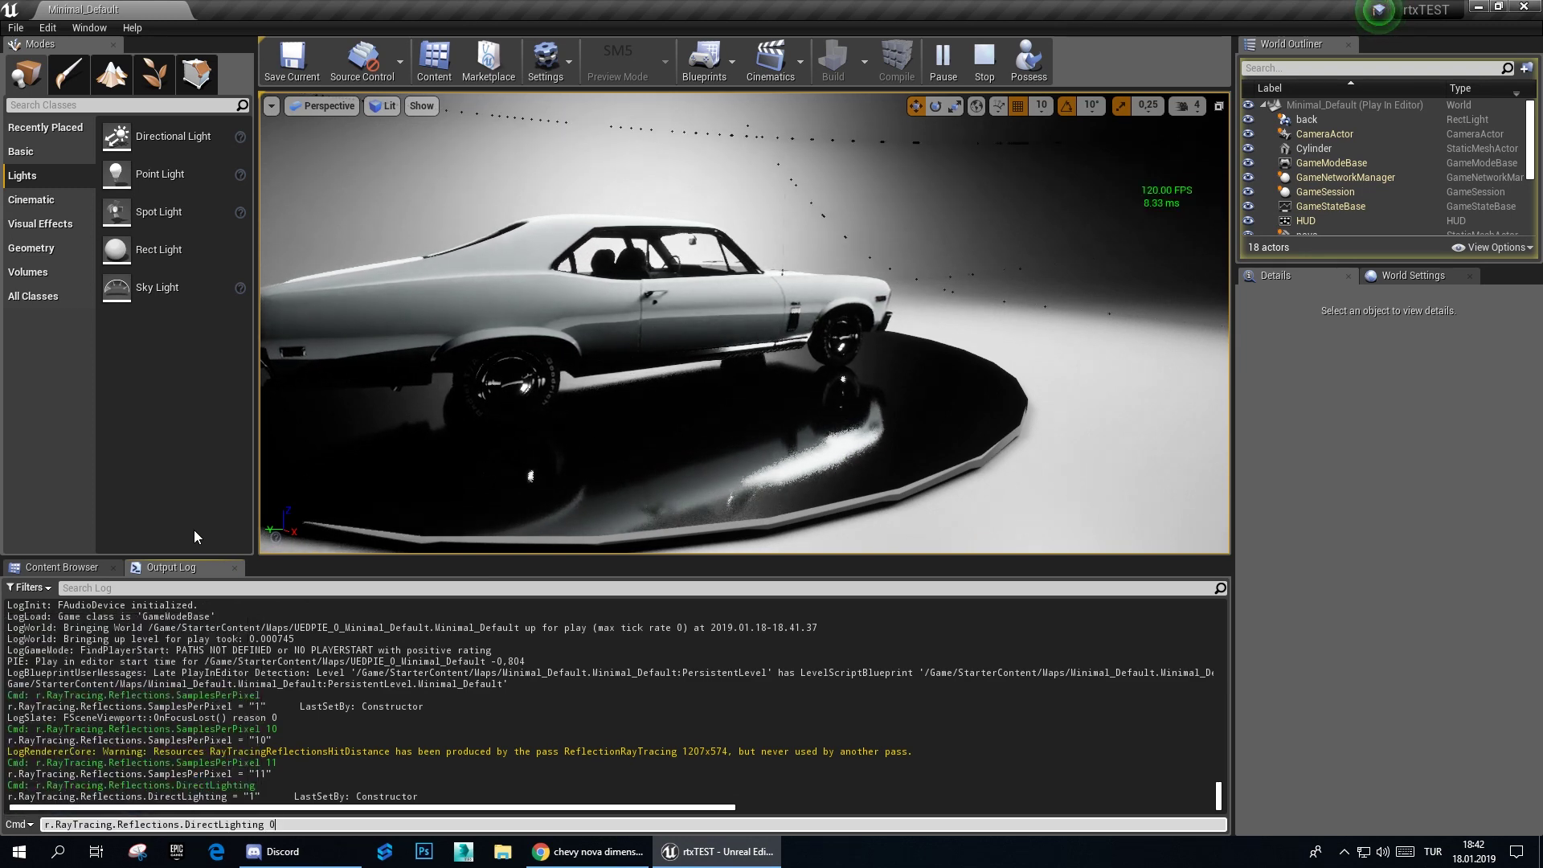
key("Up")
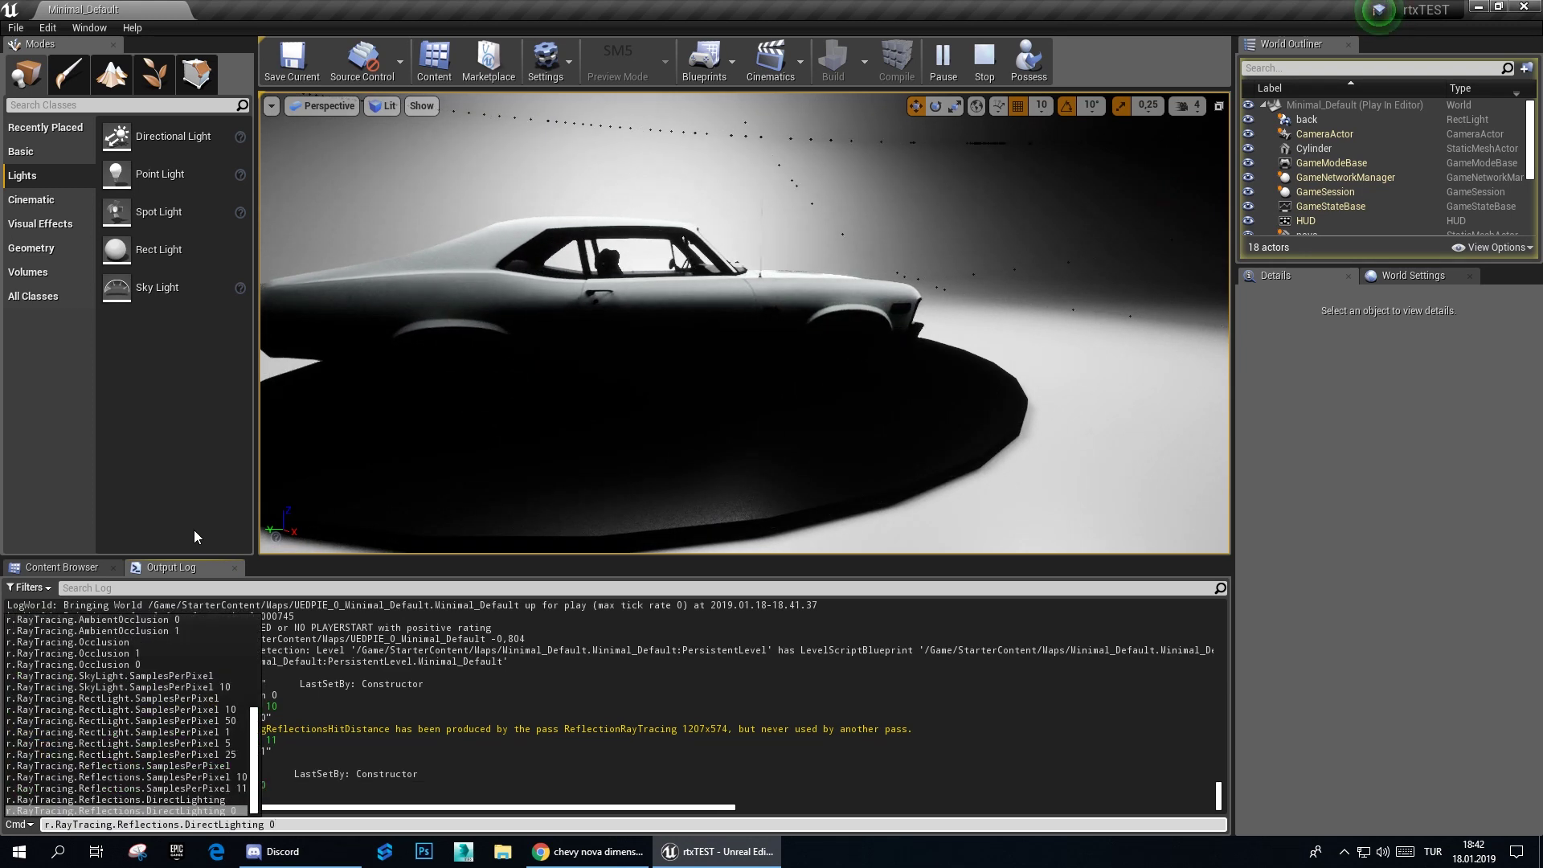
key("BackSpace")
type("1")
key("Return")
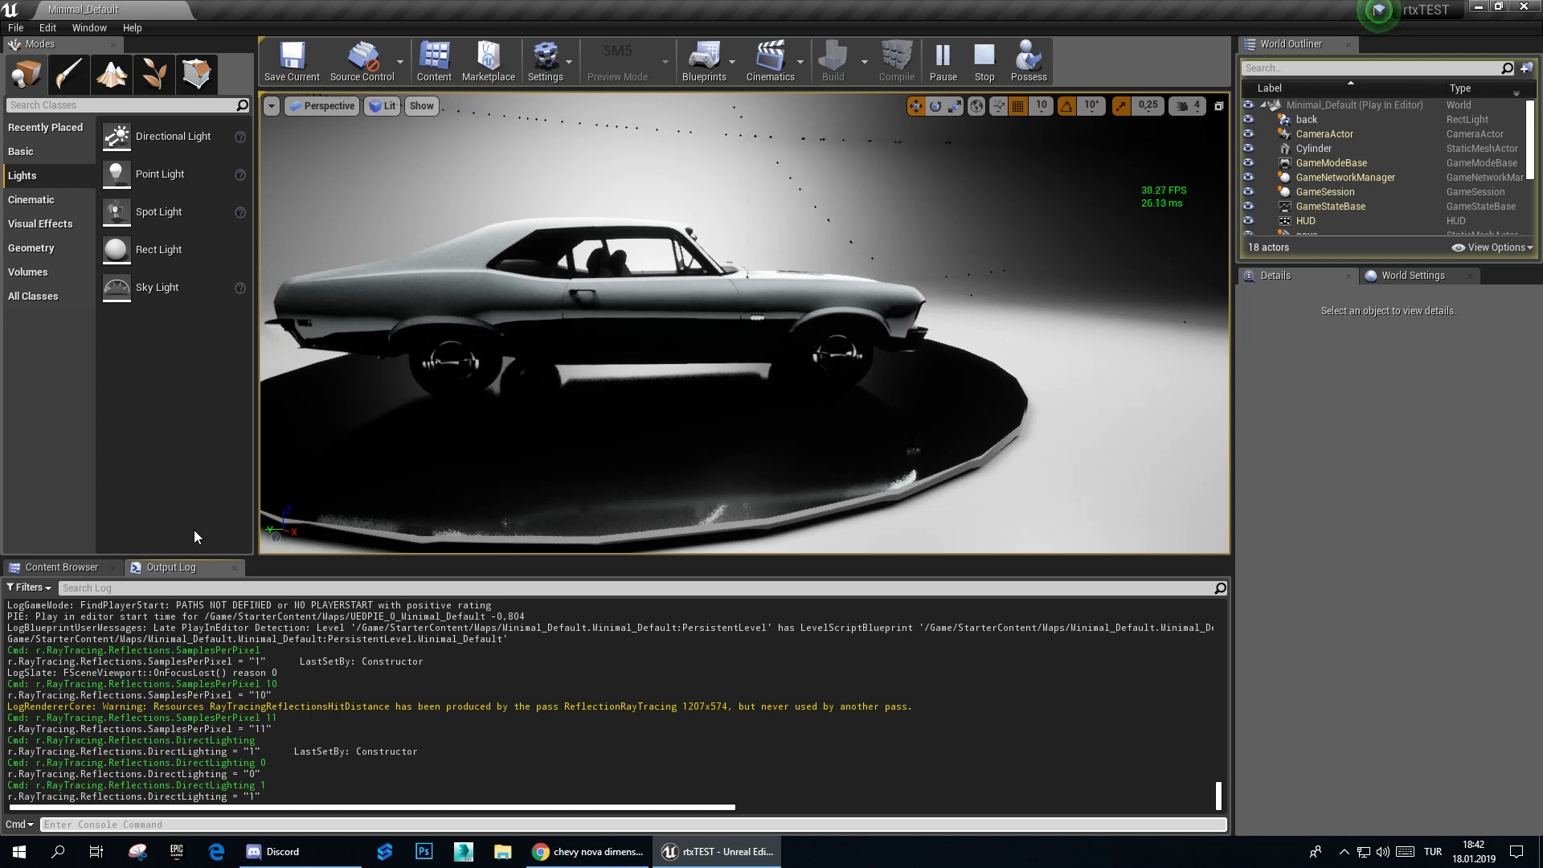
Step: Set r.RayTracing.Reflections.MaxRayDistance to 1
type("\"\"")
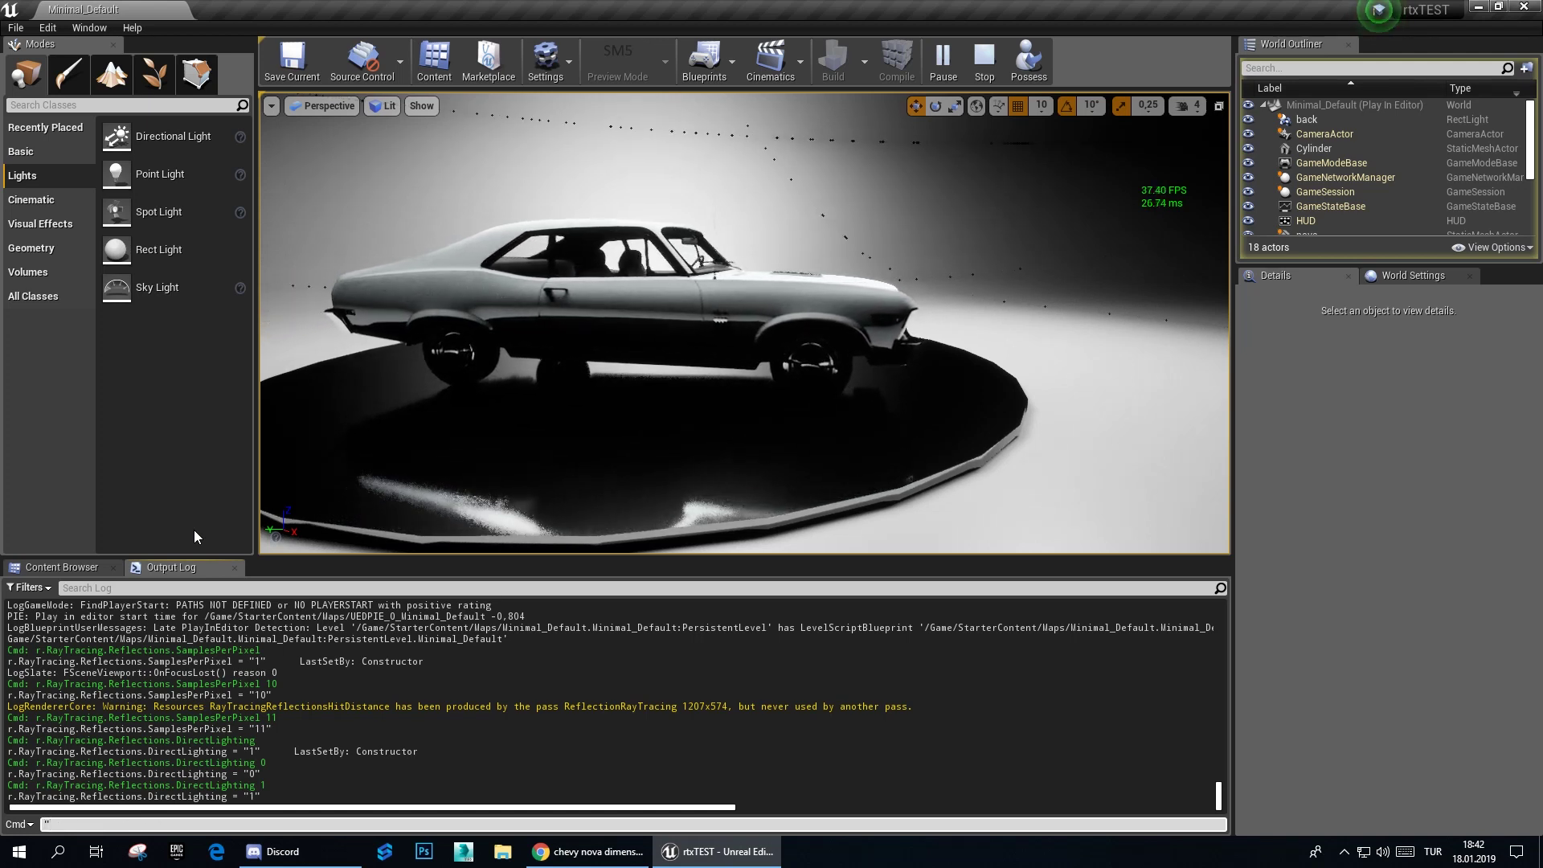
key("Up")
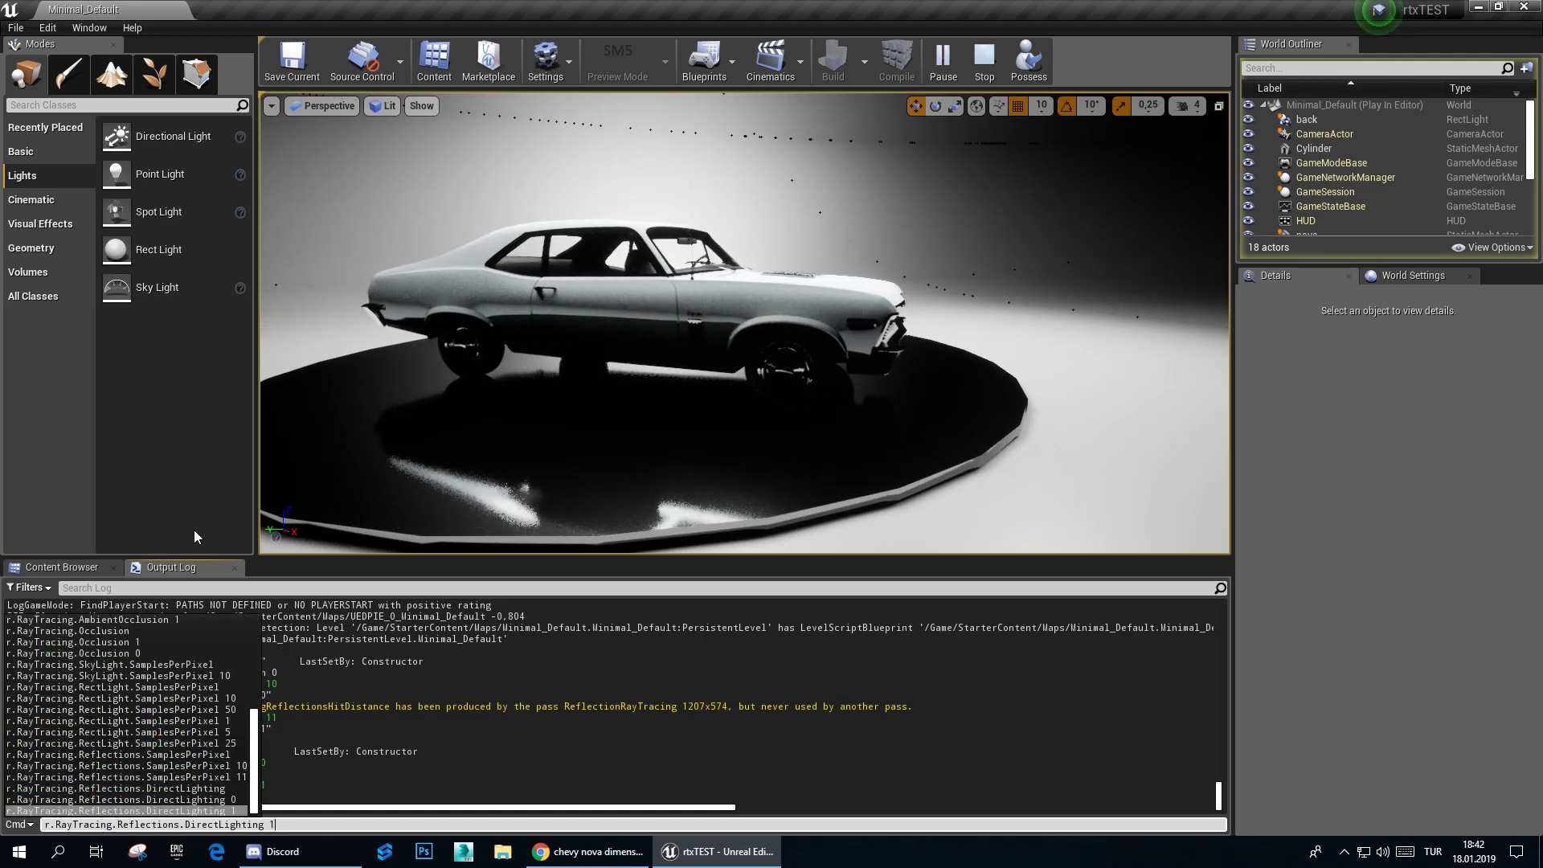
key("BackSpace")
key("BackSpace")
key("BackSpace")
key("BackSpace")
key("BackSpace")
key("BackSpace")
key("BackSpace")
key("BackSpace")
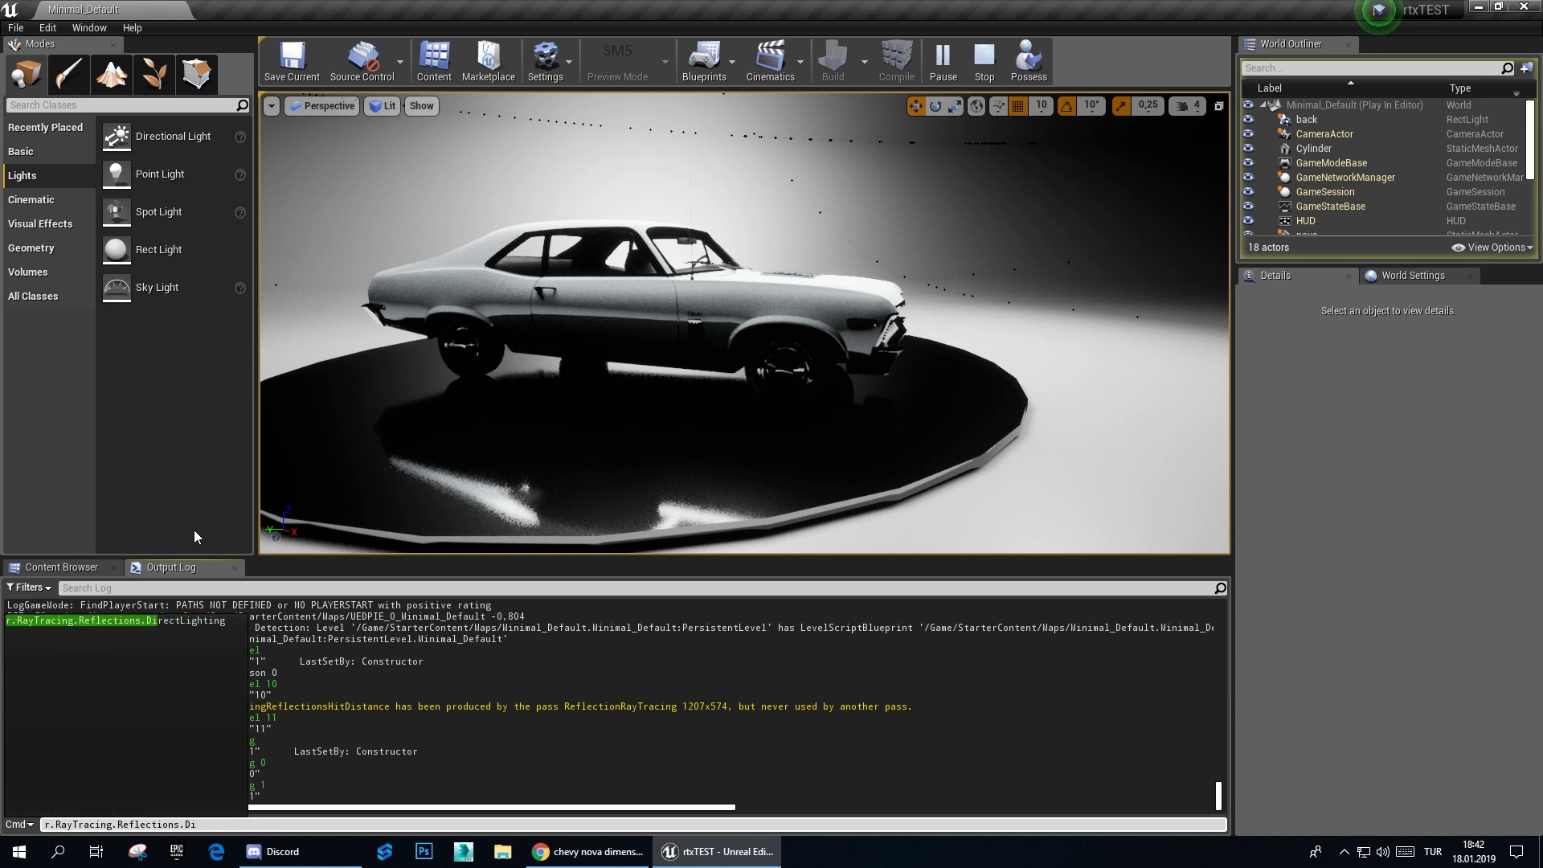
key("BackSpace")
key("BackSpace")
key("Up")
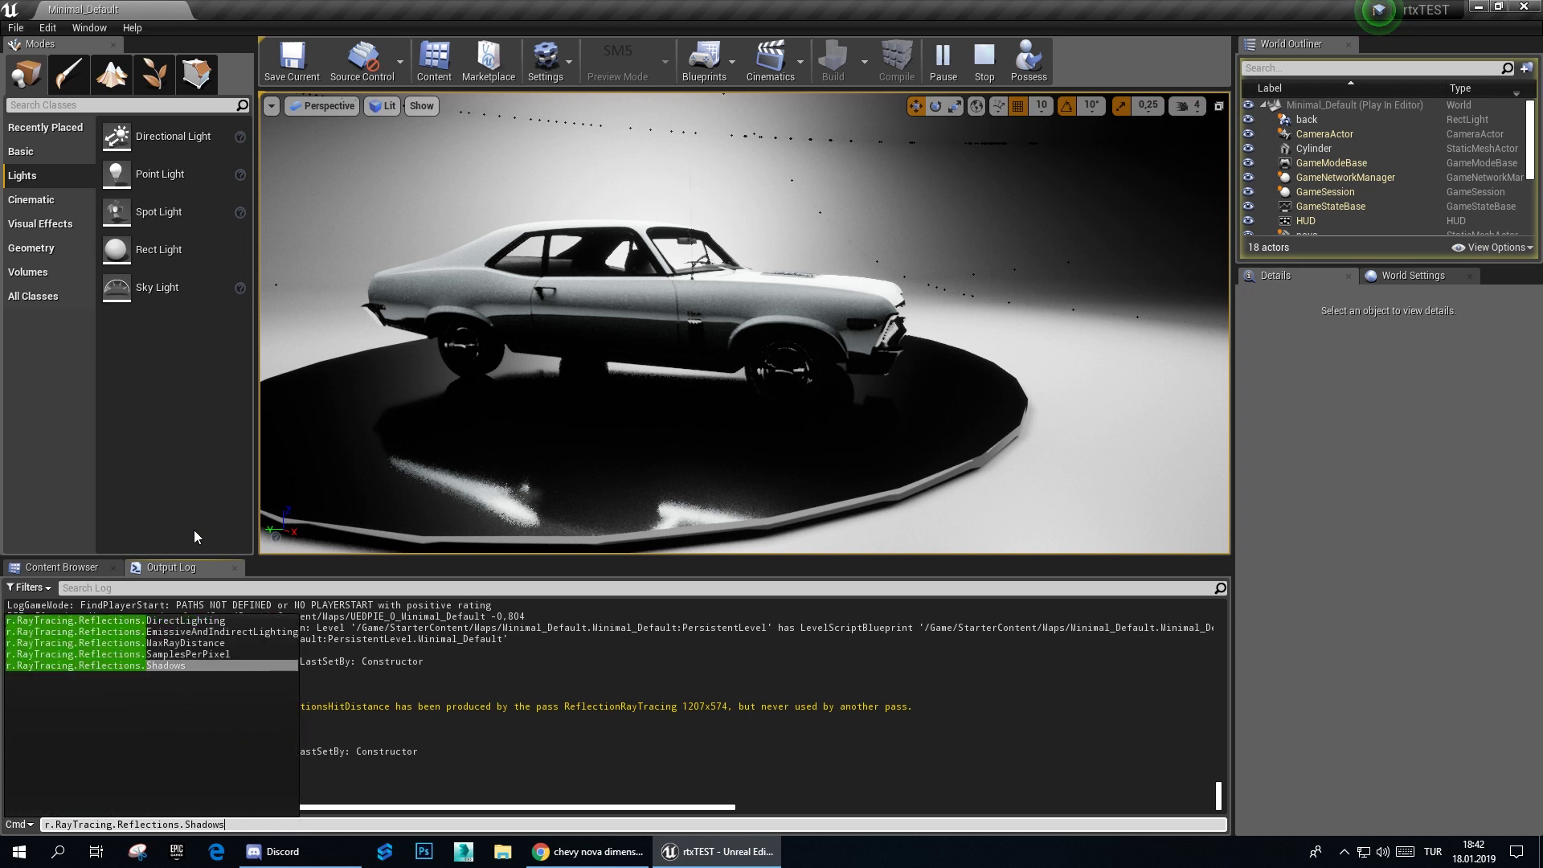
key("Up")
key("Up")
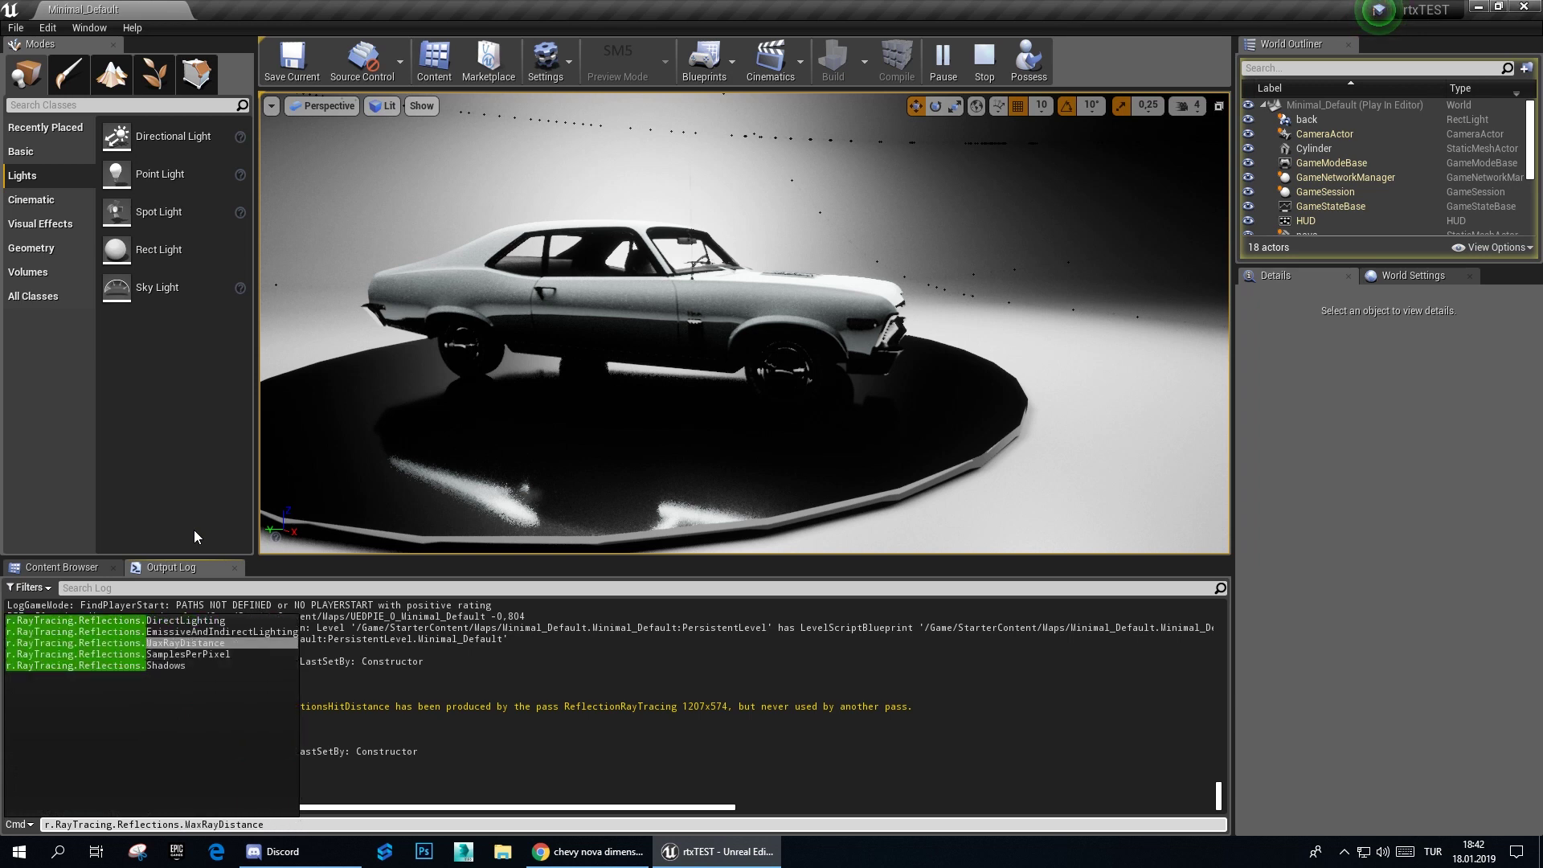
type("1")
key("Return")
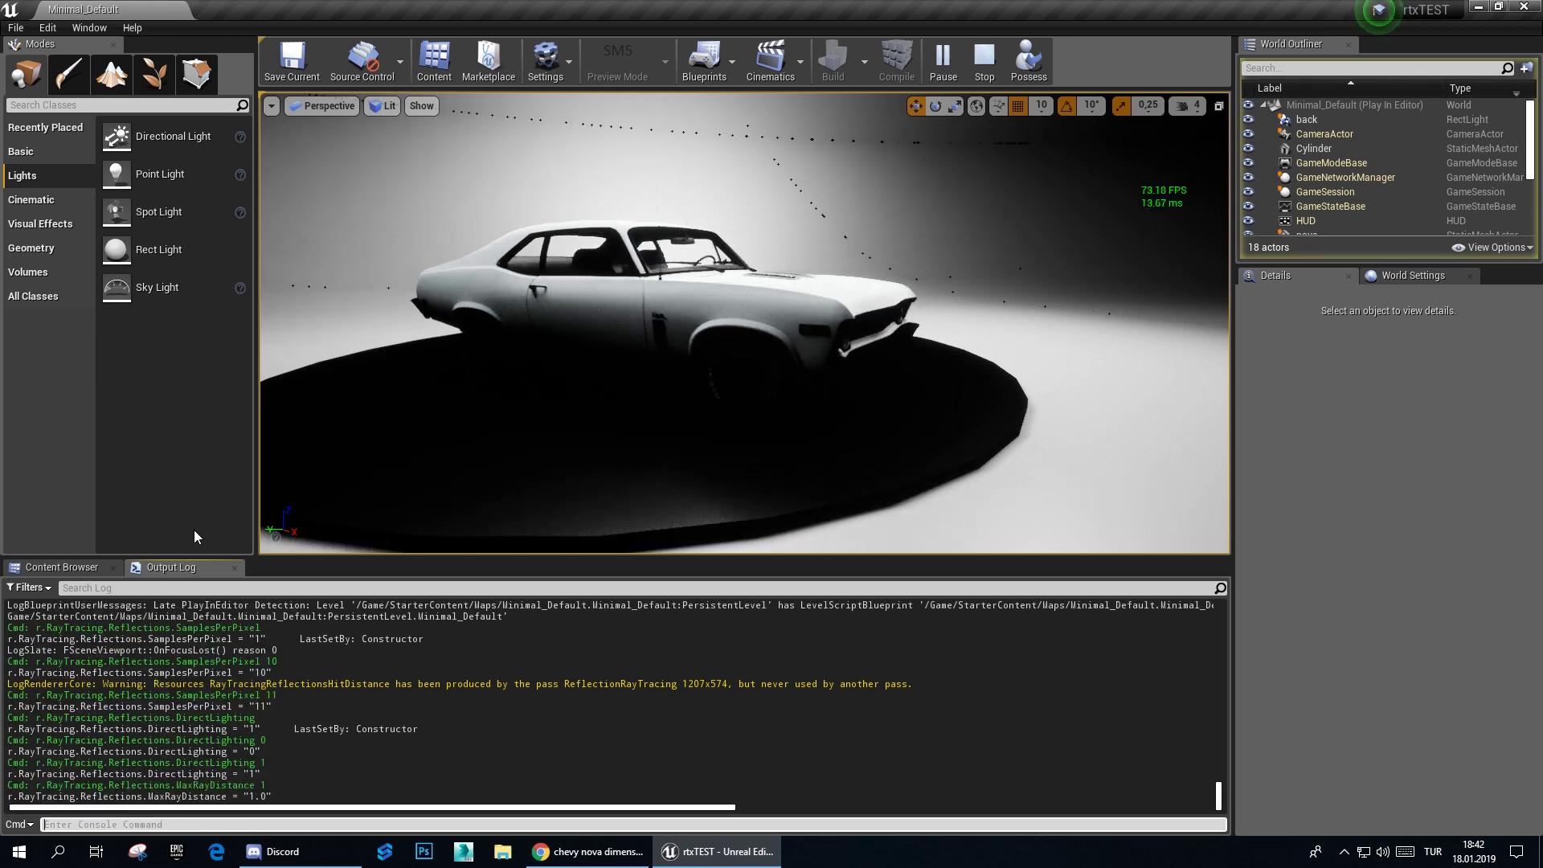
key("Up")
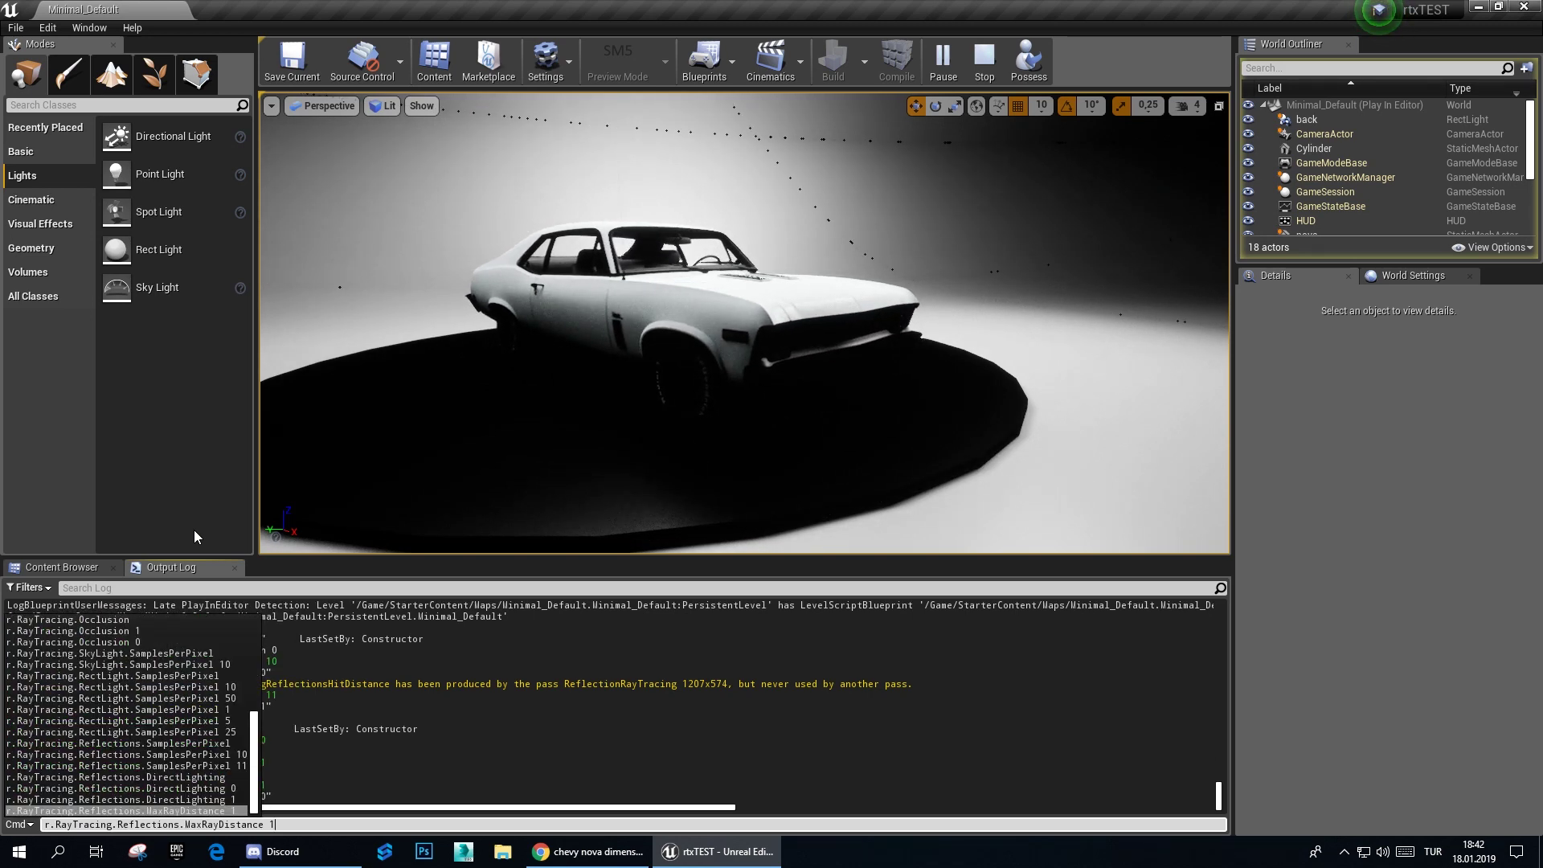
type("00")
key("Return")
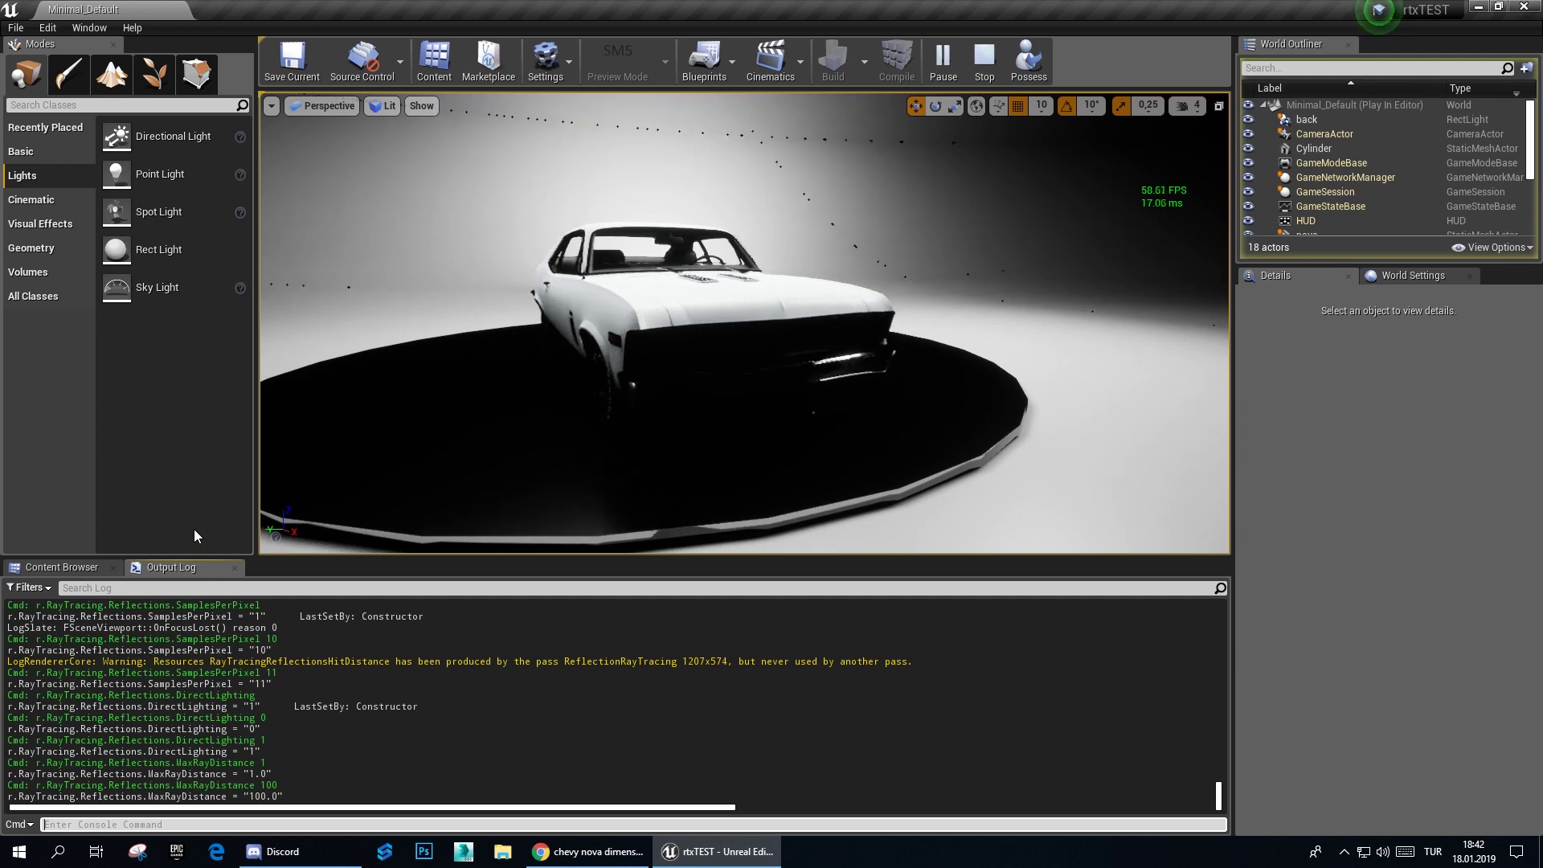
key("Up")
key("BackSpace")
key("BackSpace")
key("BackSpace")
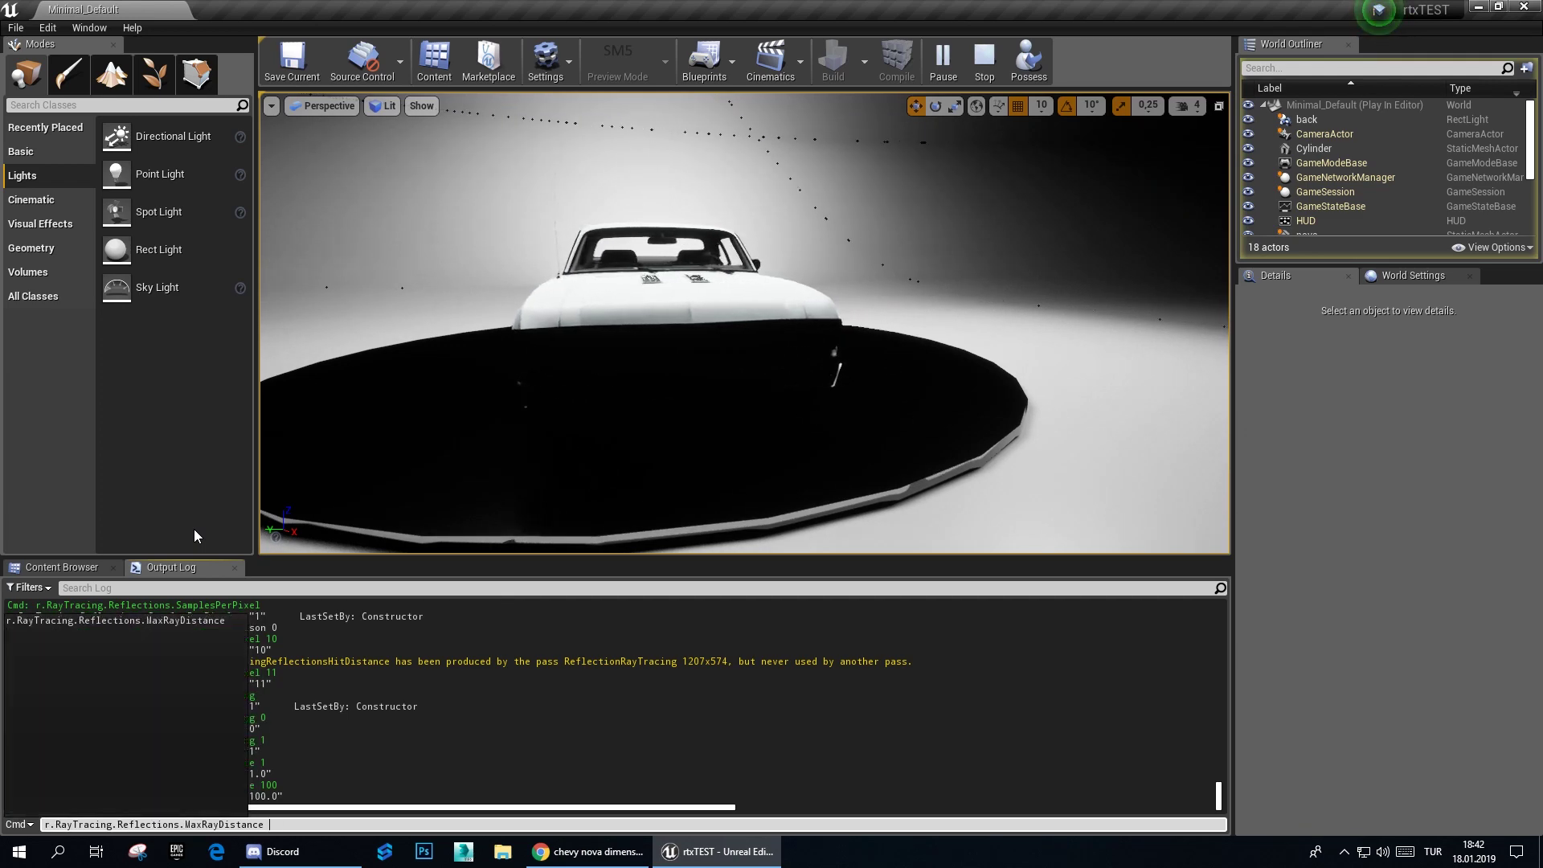
type("99999999")
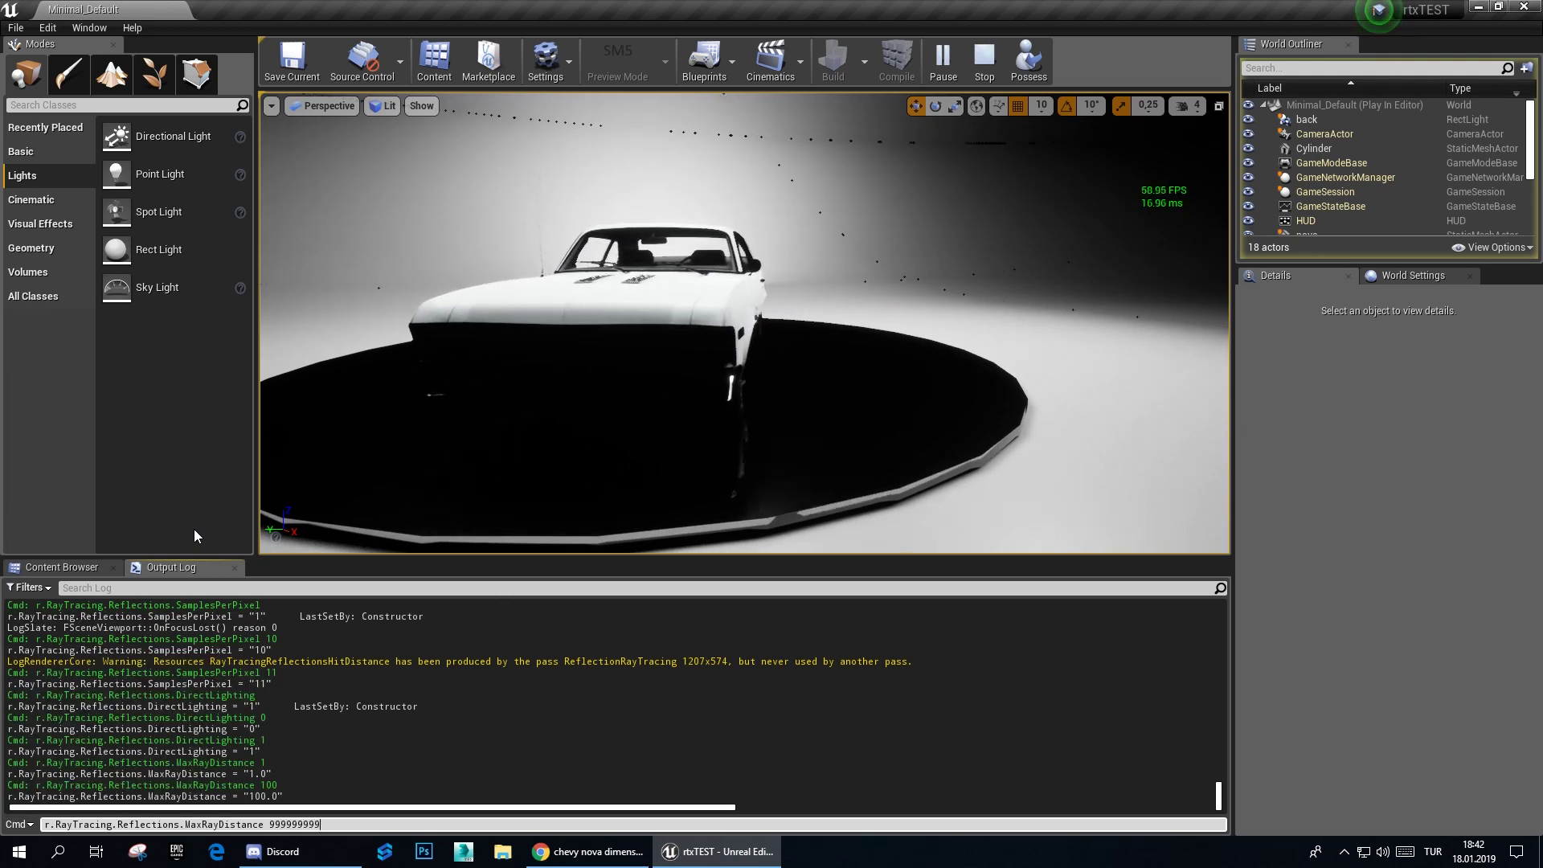
type("9")
key("Return")
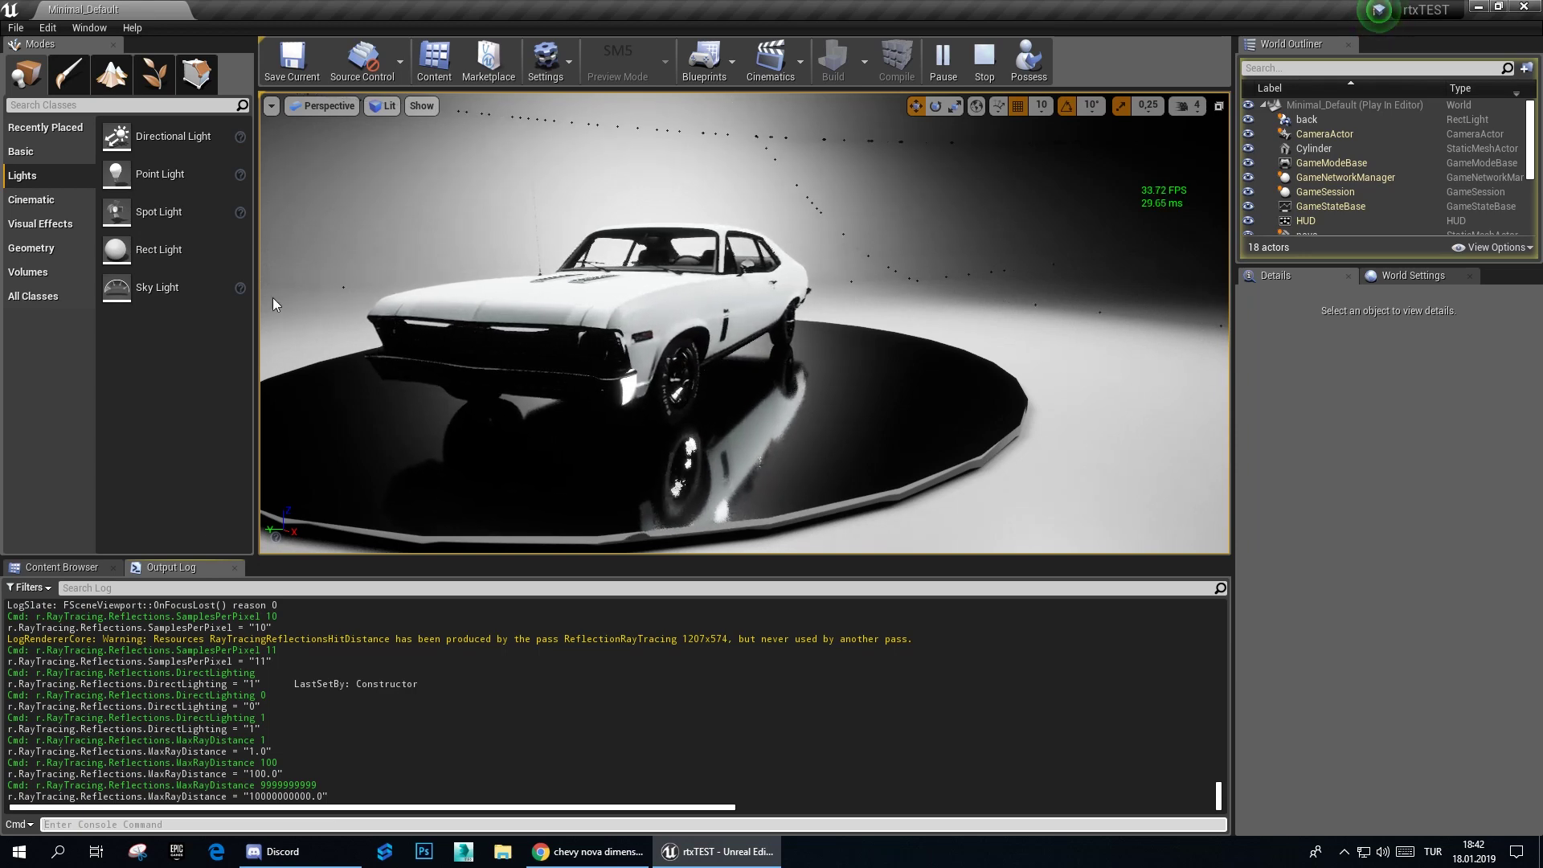
left_click(993, 72)
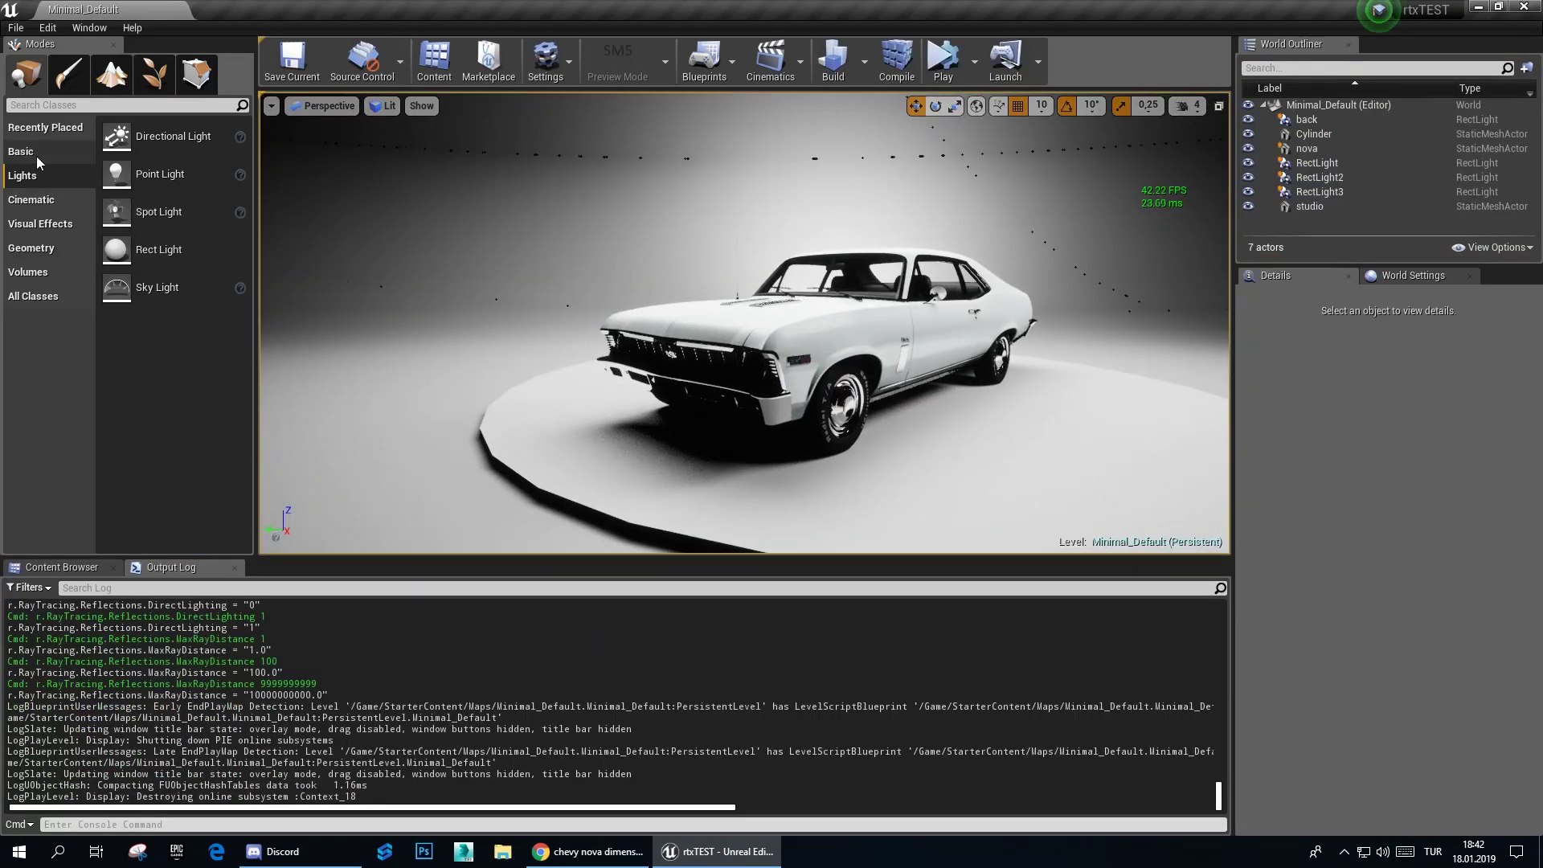
Step: Place a Plane beside the turntable, widen it four times, and raise it to height 220
left_click(36, 156)
mouse_move(140, 471)
left_mouse_down()
mouse_move(462, 367)
mouse_move(498, 377)
left_mouse_up()
key("e")
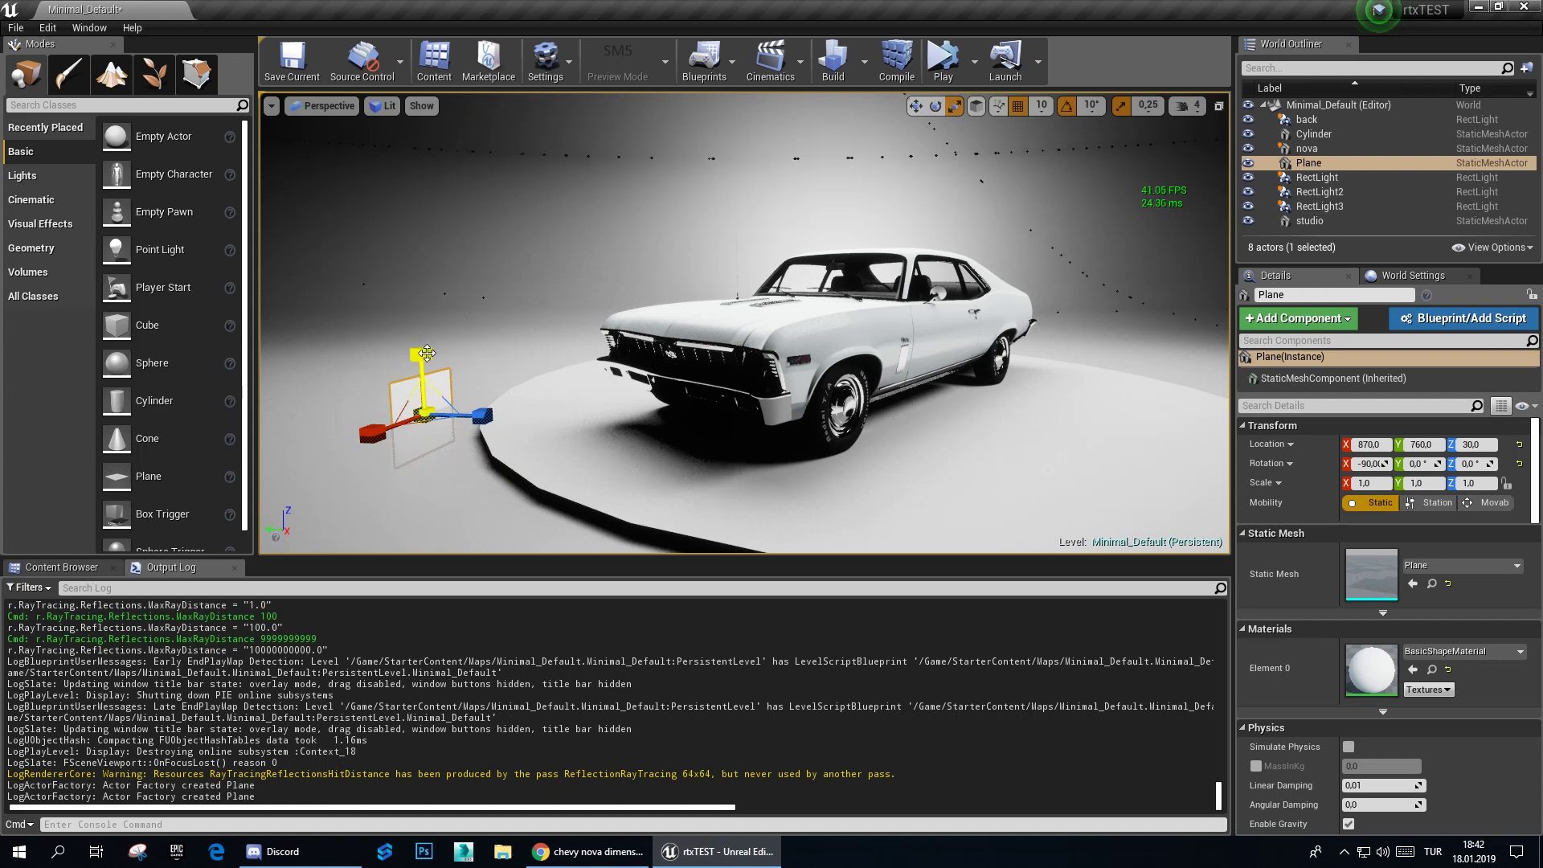
left_click_drag(372, 434, 329, 454)
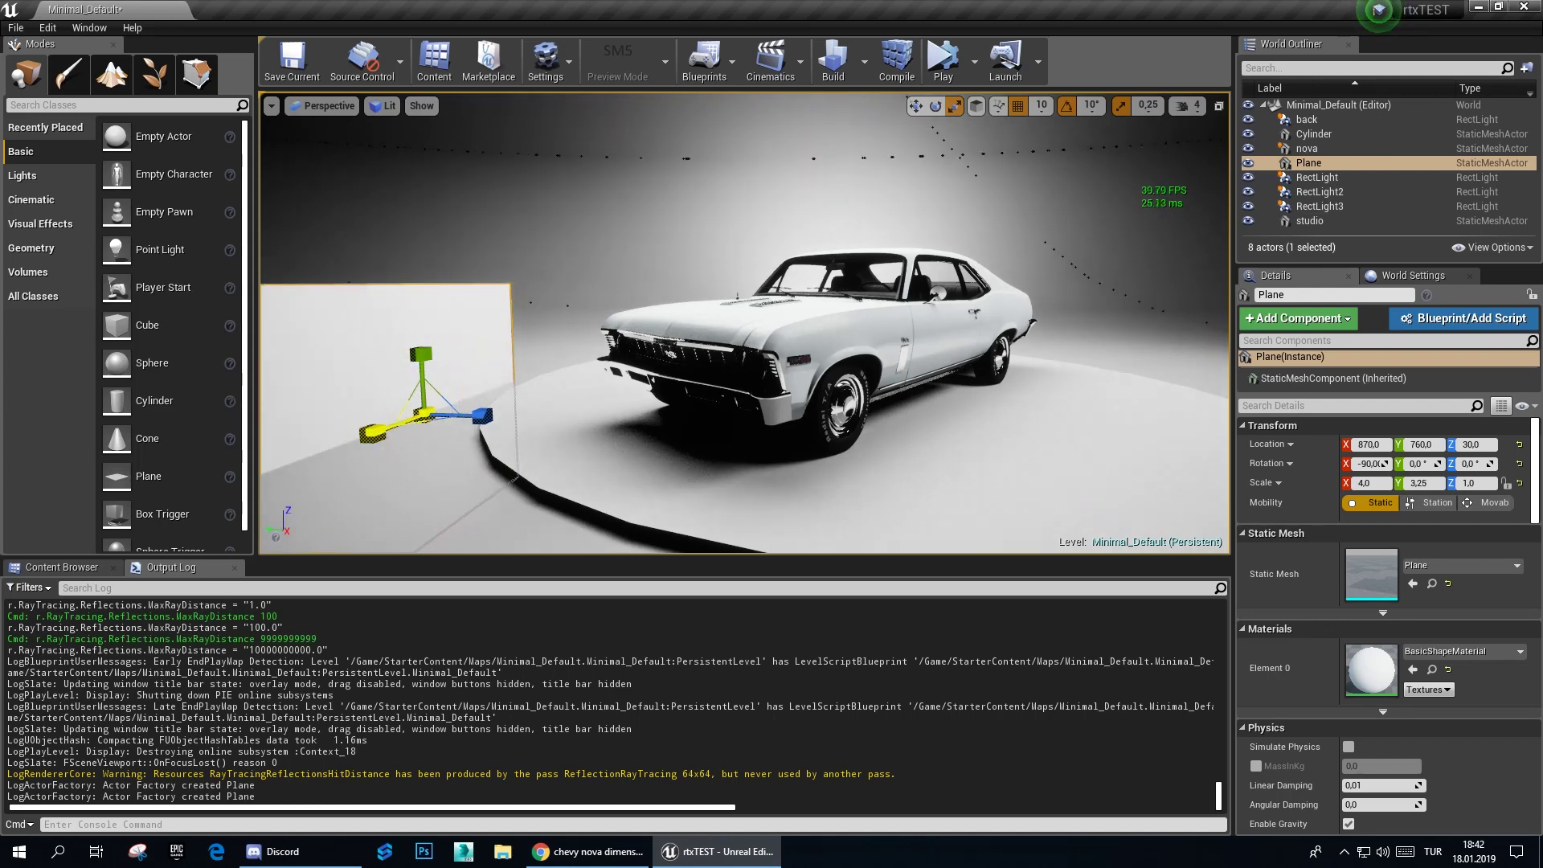
left_click_drag(424, 378, 418, 249)
right_click_drag(707, 255, 659, 265)
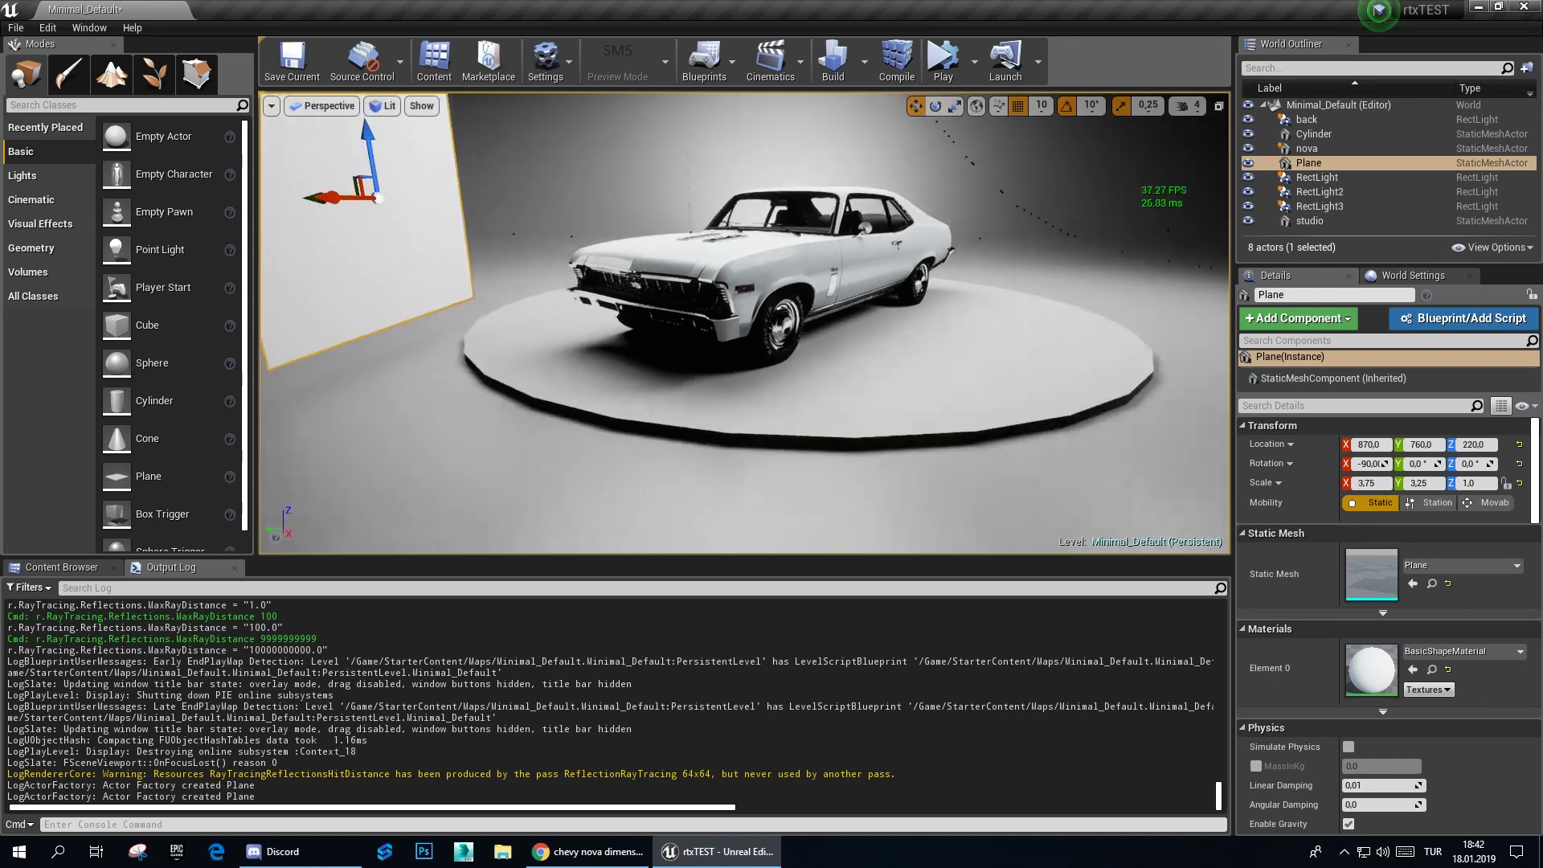
Step: Duplicate the plane to the car's other side as Plane2 at Y -350, turned 180°
right_click_drag(363, 232, 337, 232)
mouse_move(396, 283)
left_mouse_down("alt")
mouse_move(926, 264)
mouse_move(884, 282)
left_mouse_up("alt")
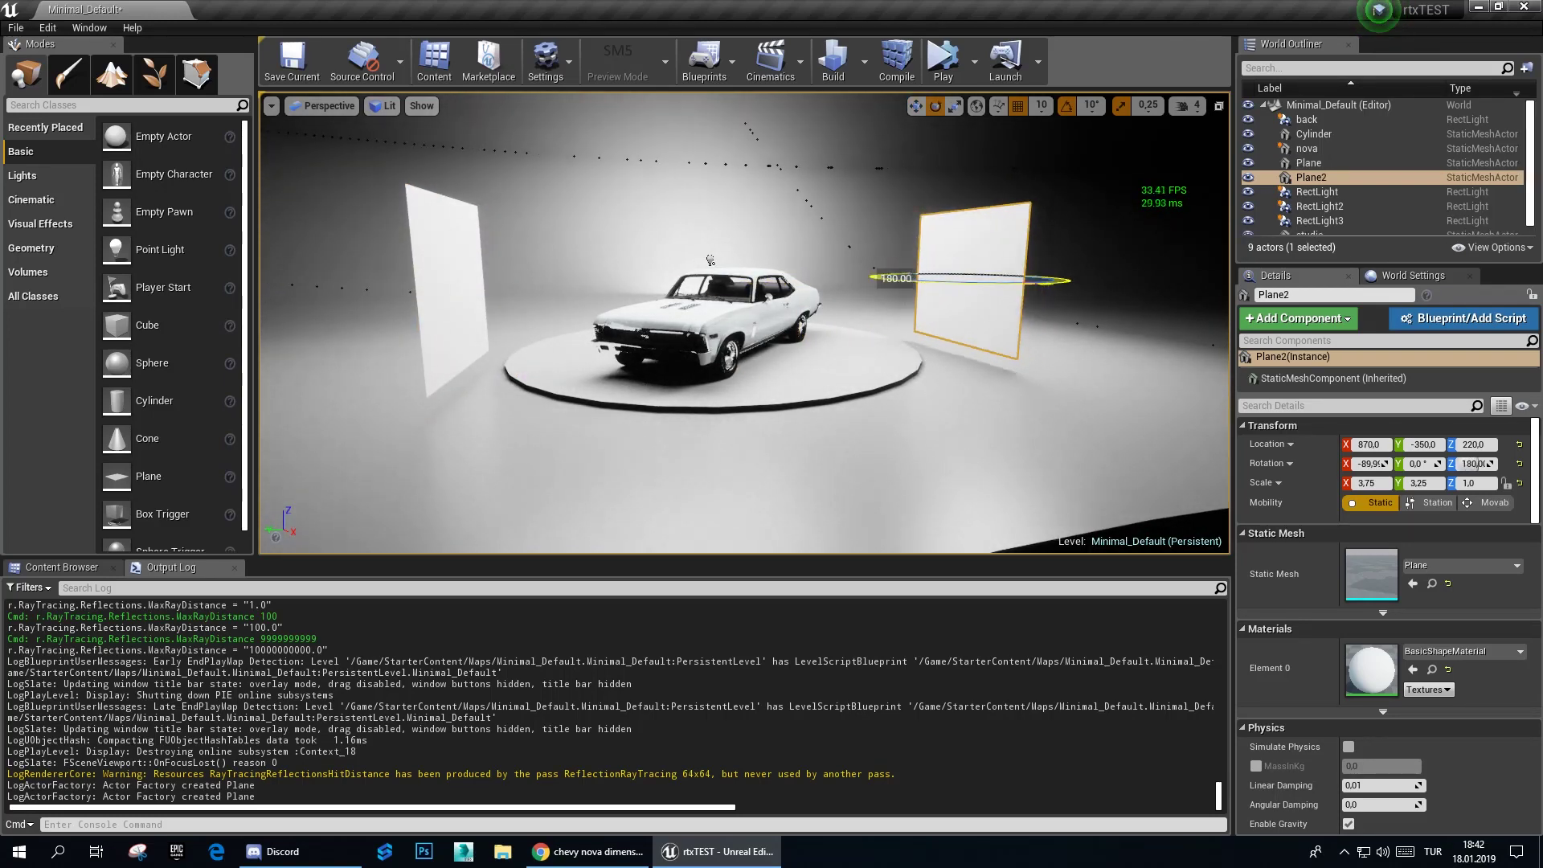
mouse_move(1012, 301)
right_mouse_down()
mouse_move(948, 305)
mouse_move(988, 121)
right_mouse_up()
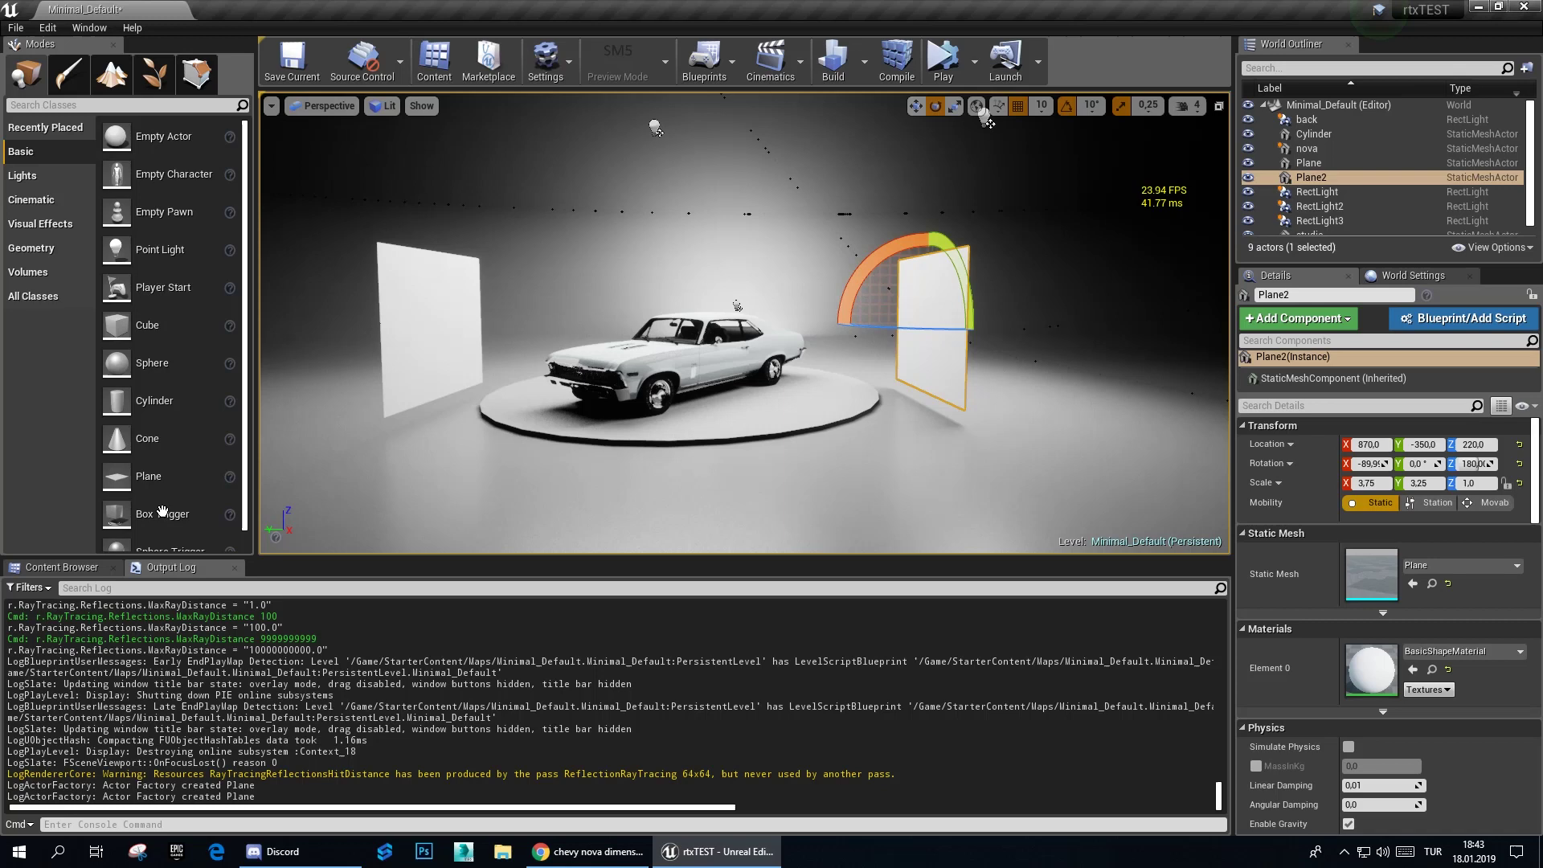
Step: Drag the mirror_Inst material from the starter content onto Plane2
left_click(49, 569)
left_click_drag(106, 661, 917, 328)
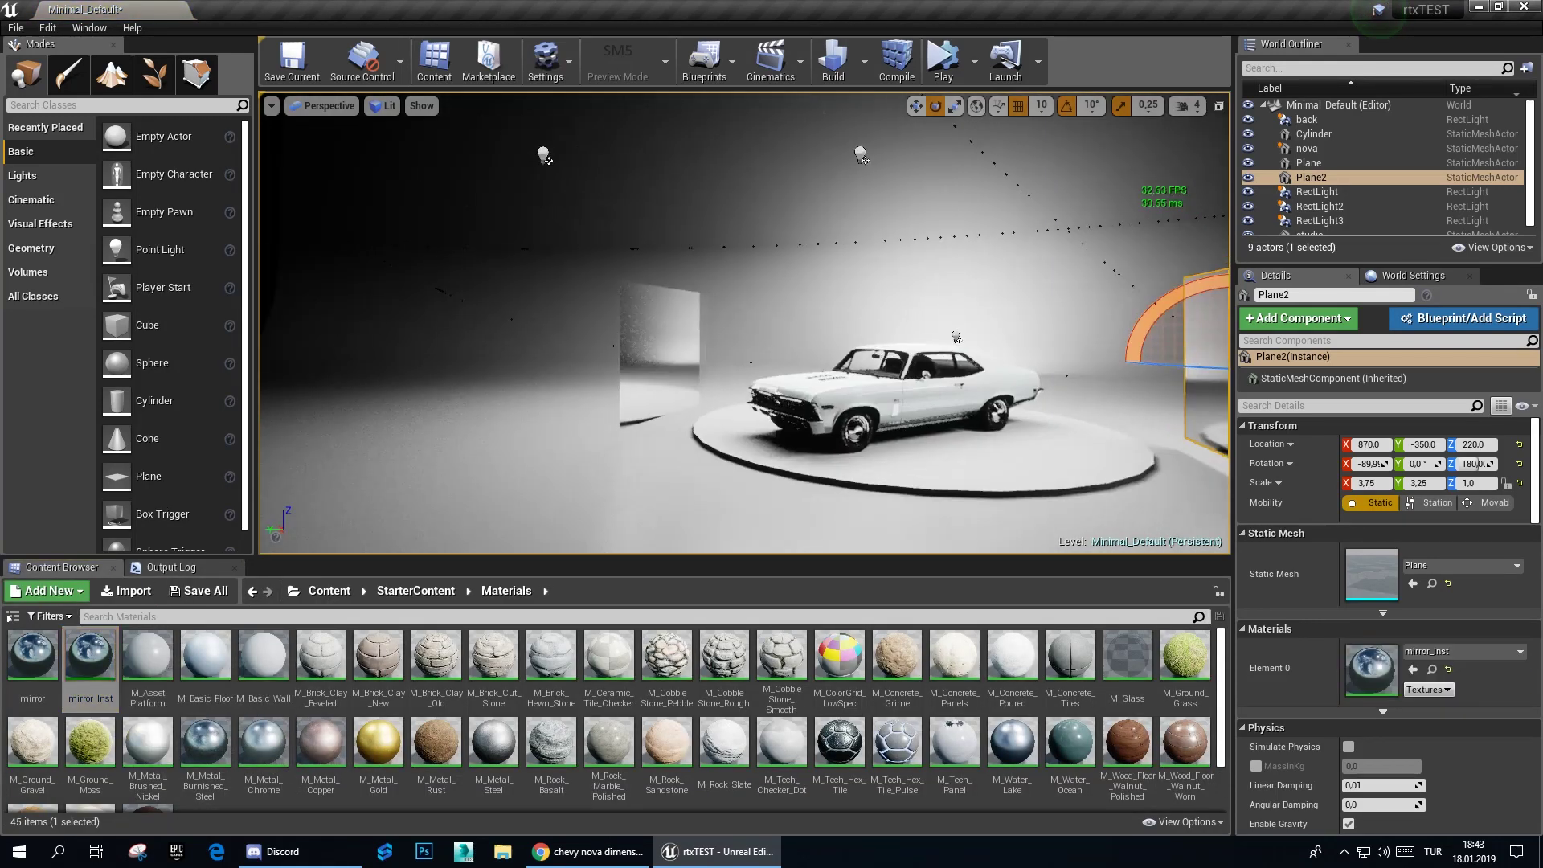
mouse_move(916, 328)
right_mouse_down()
mouse_move(884, 337)
mouse_move(712, 271)
mouse_move(683, 293)
right_mouse_up()
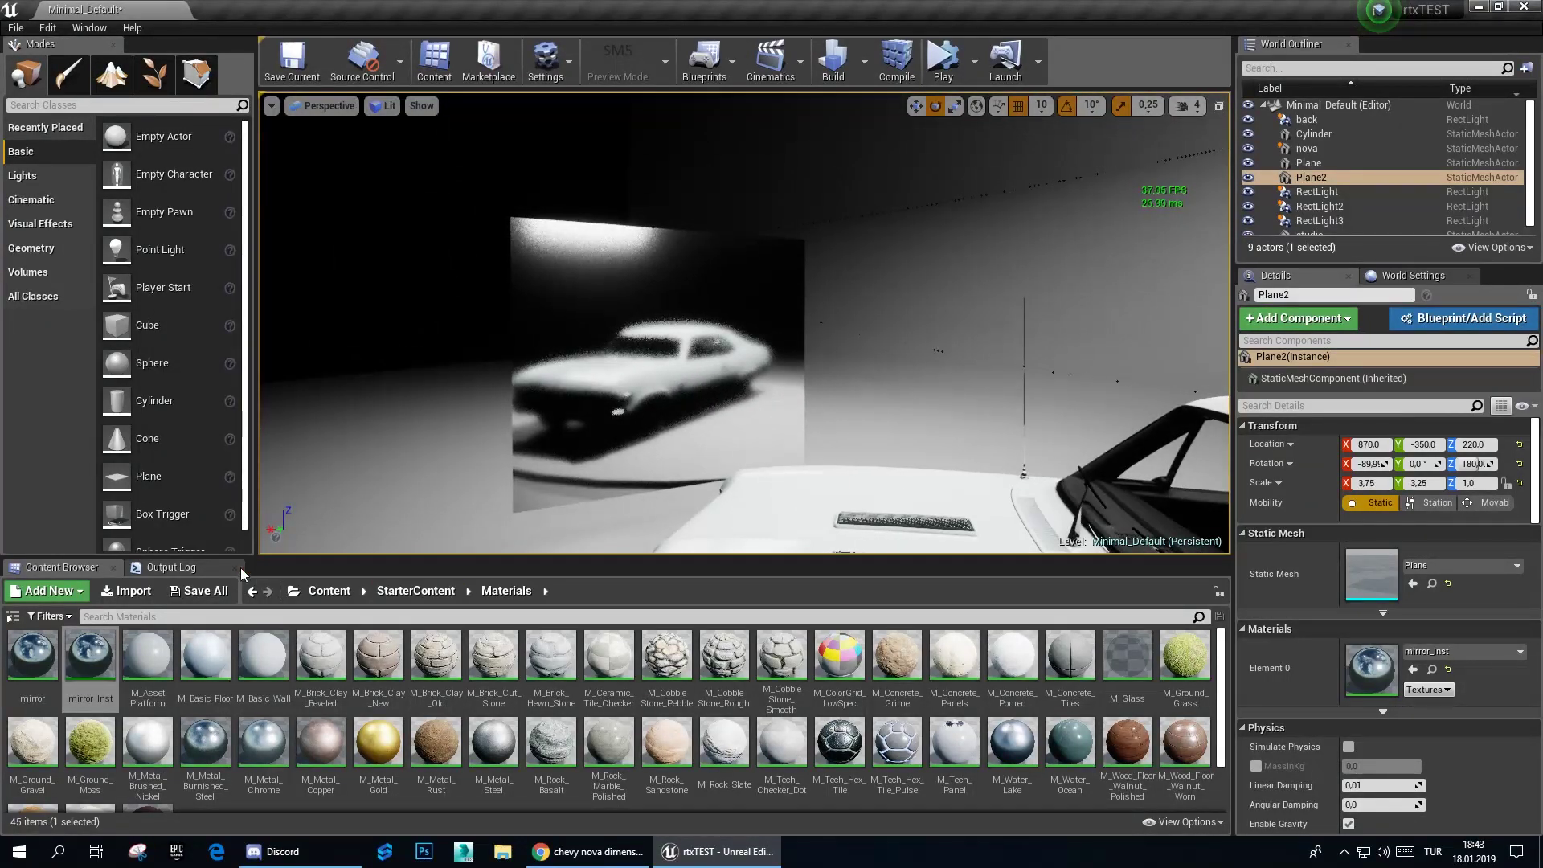
left_click(211, 570)
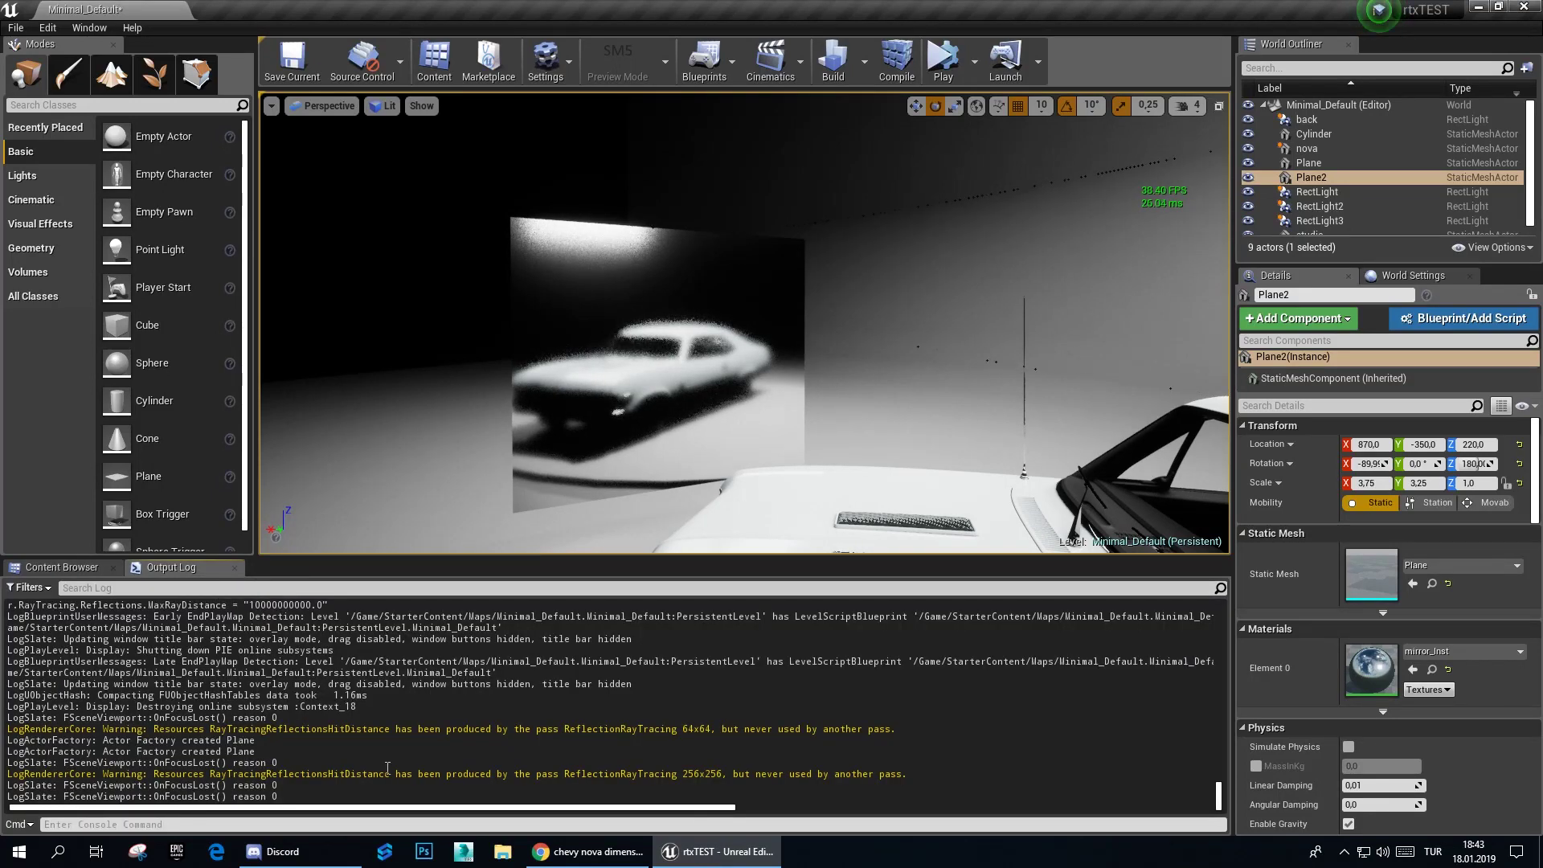
key("Up")
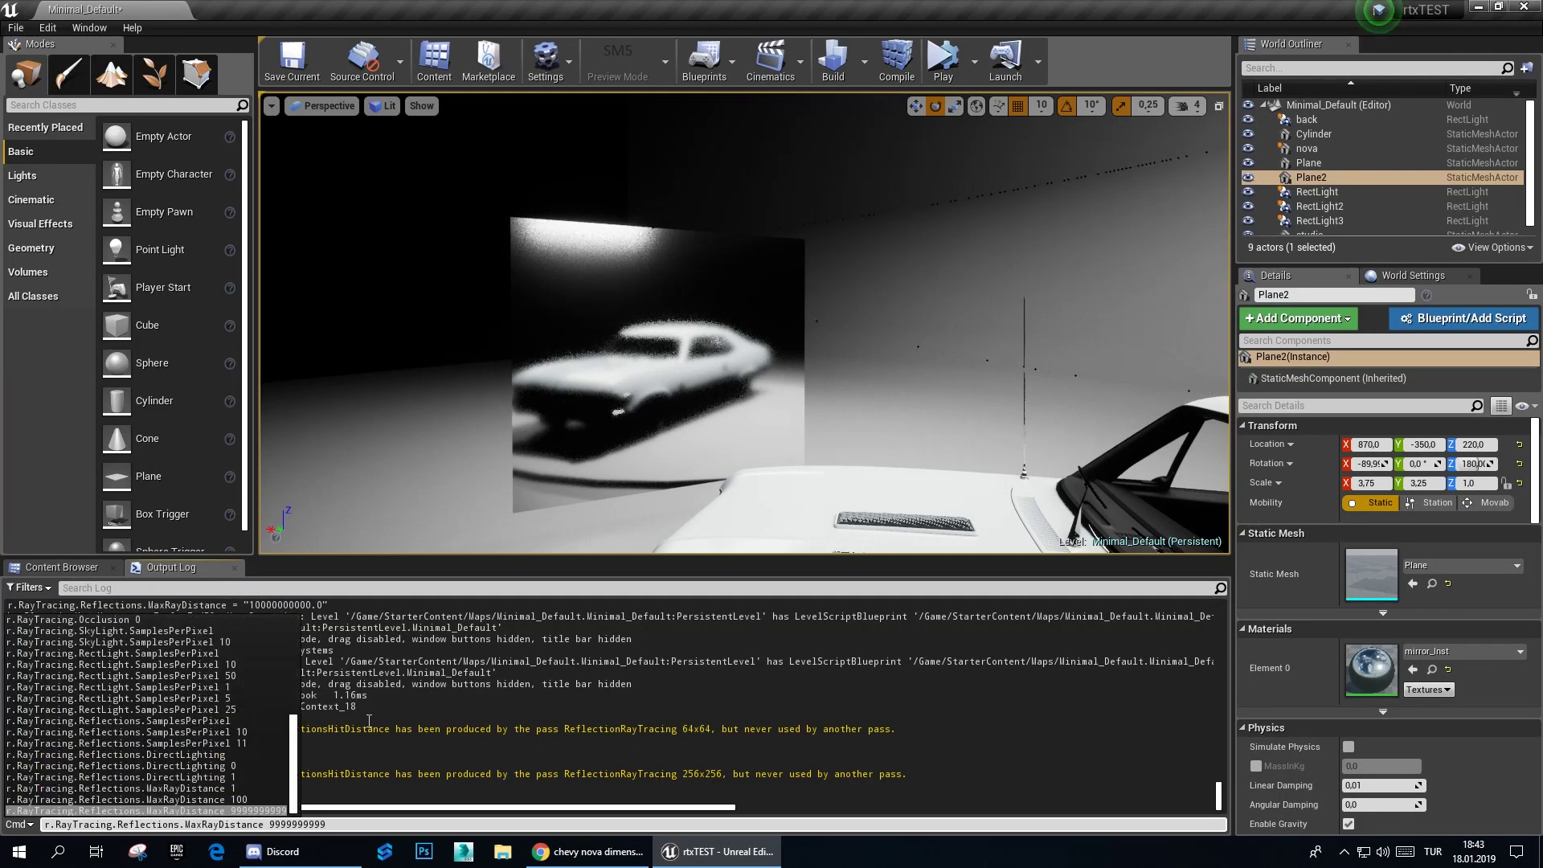
type("9999")
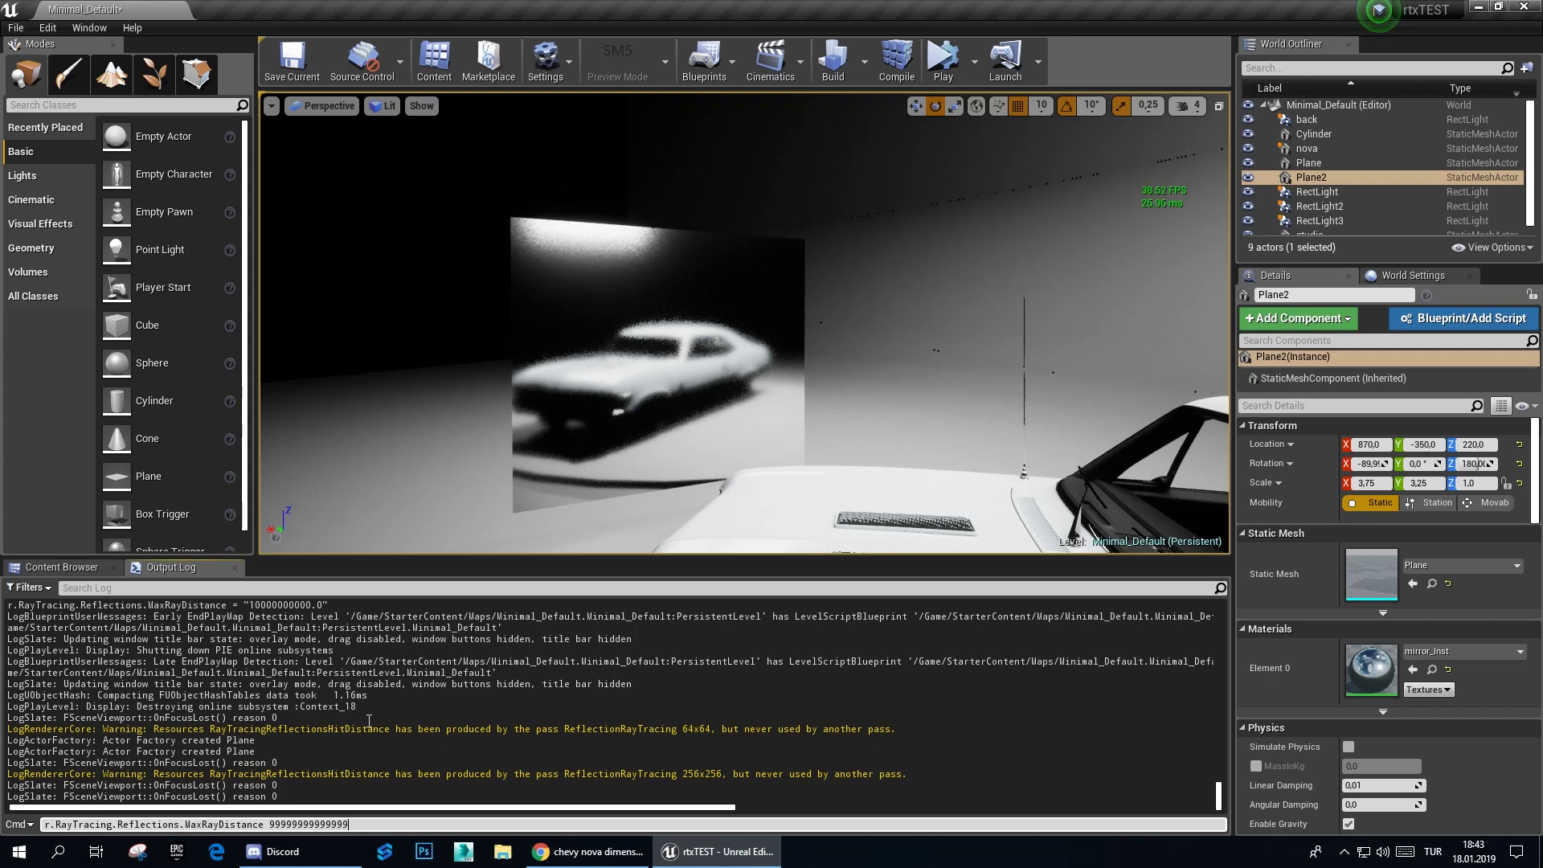
key("Return")
right_click_drag(736, 436, 707, 434)
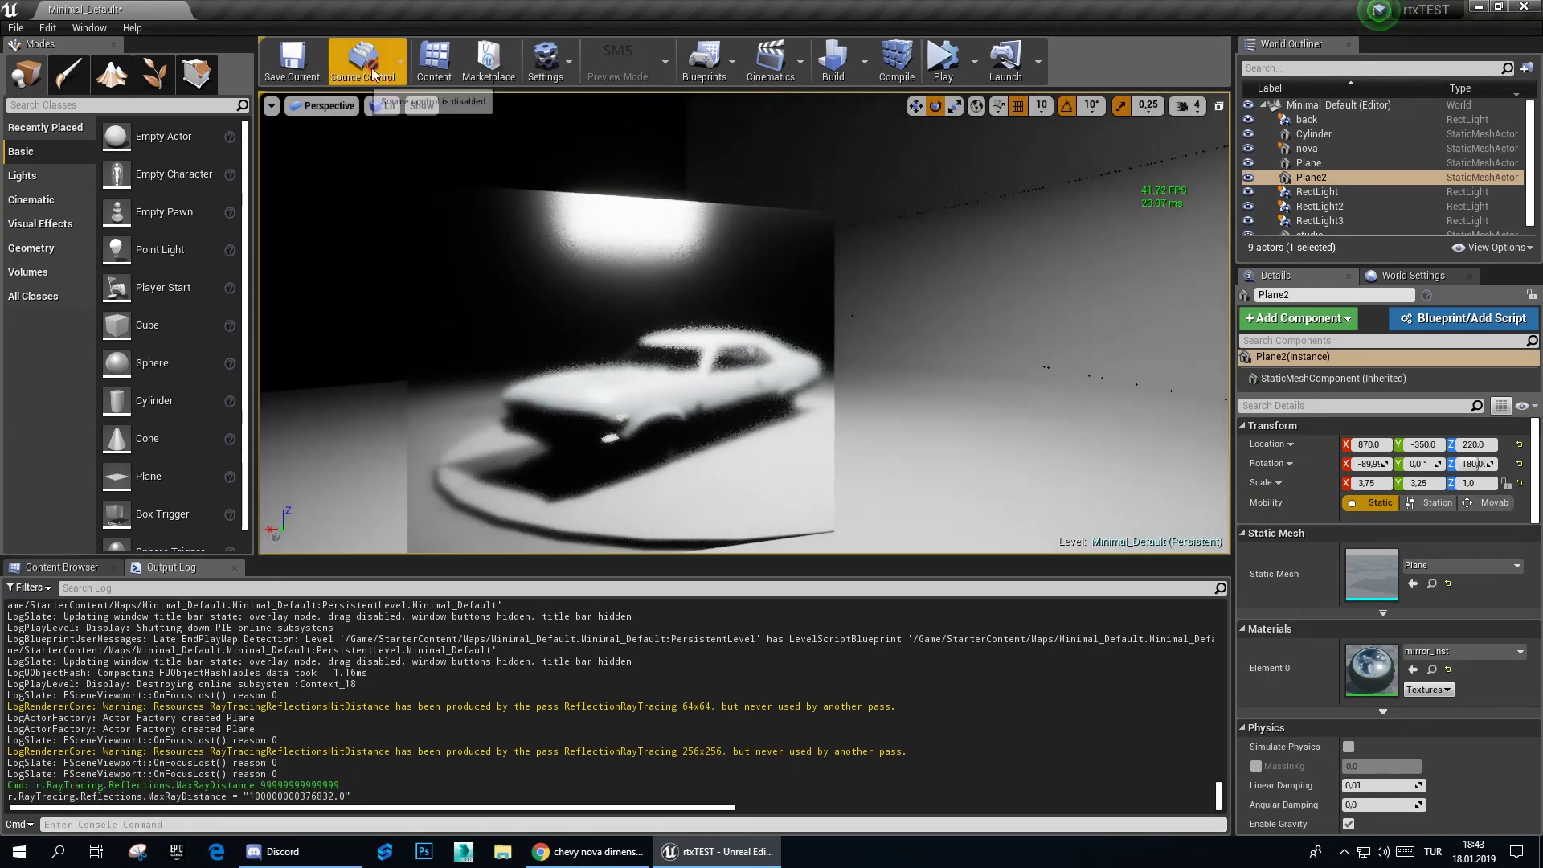
left_click(382, 107)
Step: Switch the viewport to Path Tracing and fly around the car toward the steering wheel
mouse_move(448, 279)
left_click(562, 300)
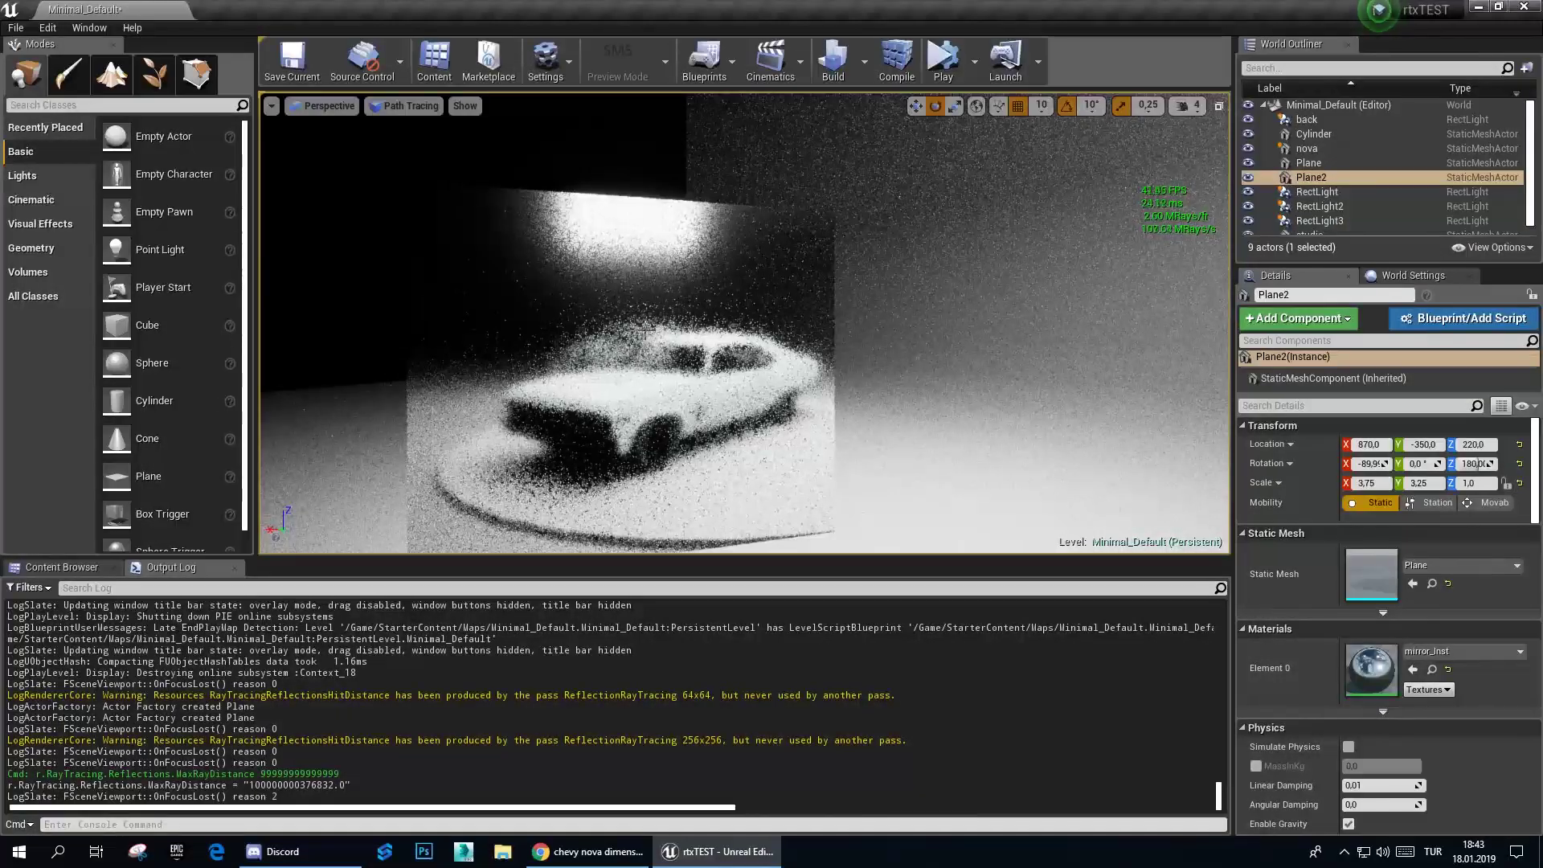
right_click_drag(628, 344, 660, 345)
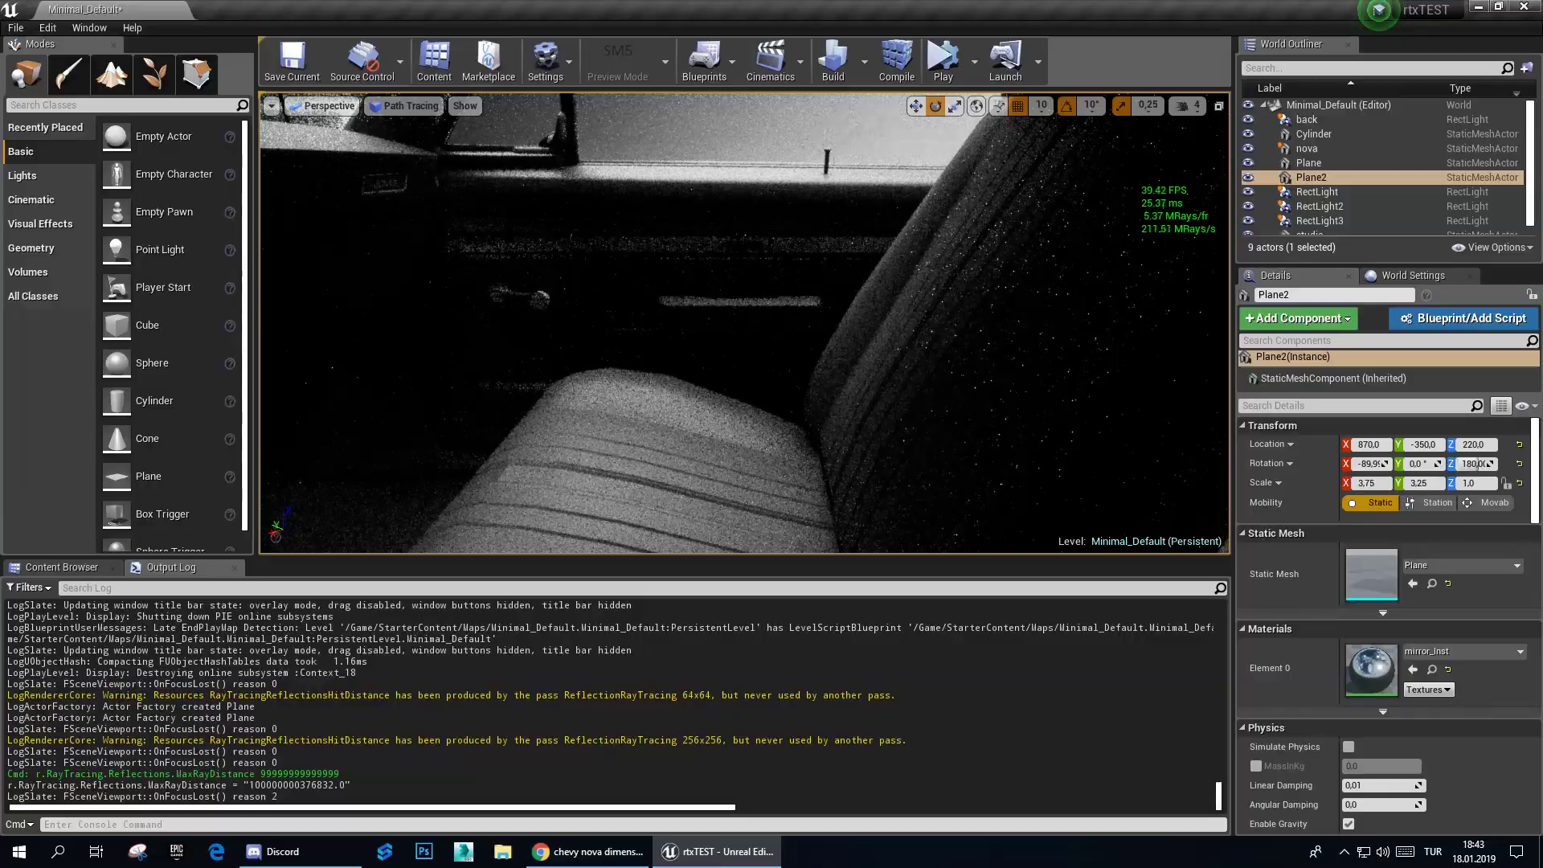
right_click_drag(896, 321, 884, 325)
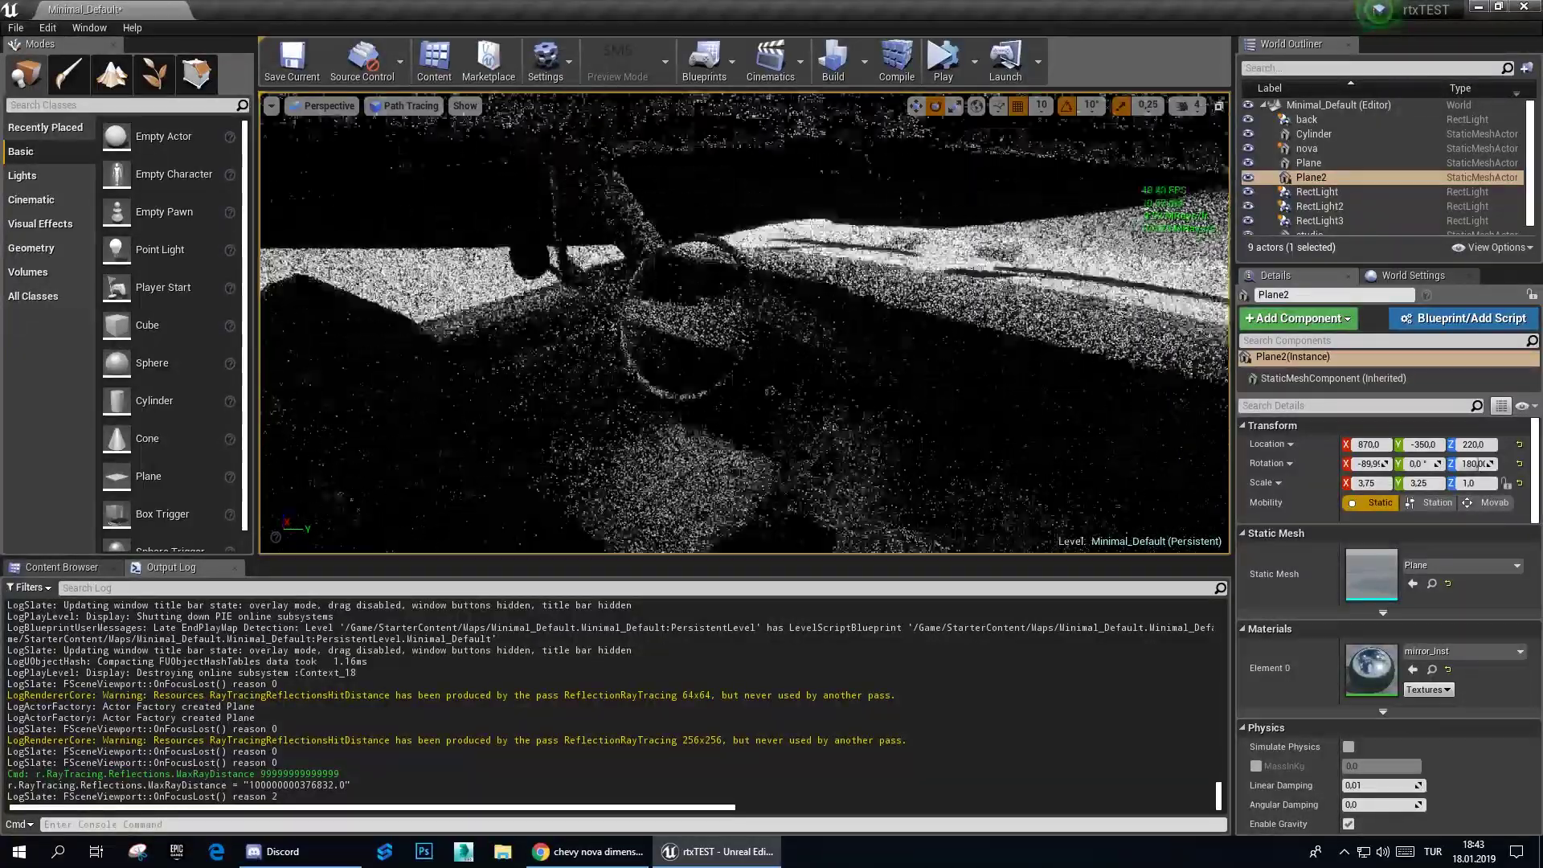
right_click_drag(913, 322, 913, 322)
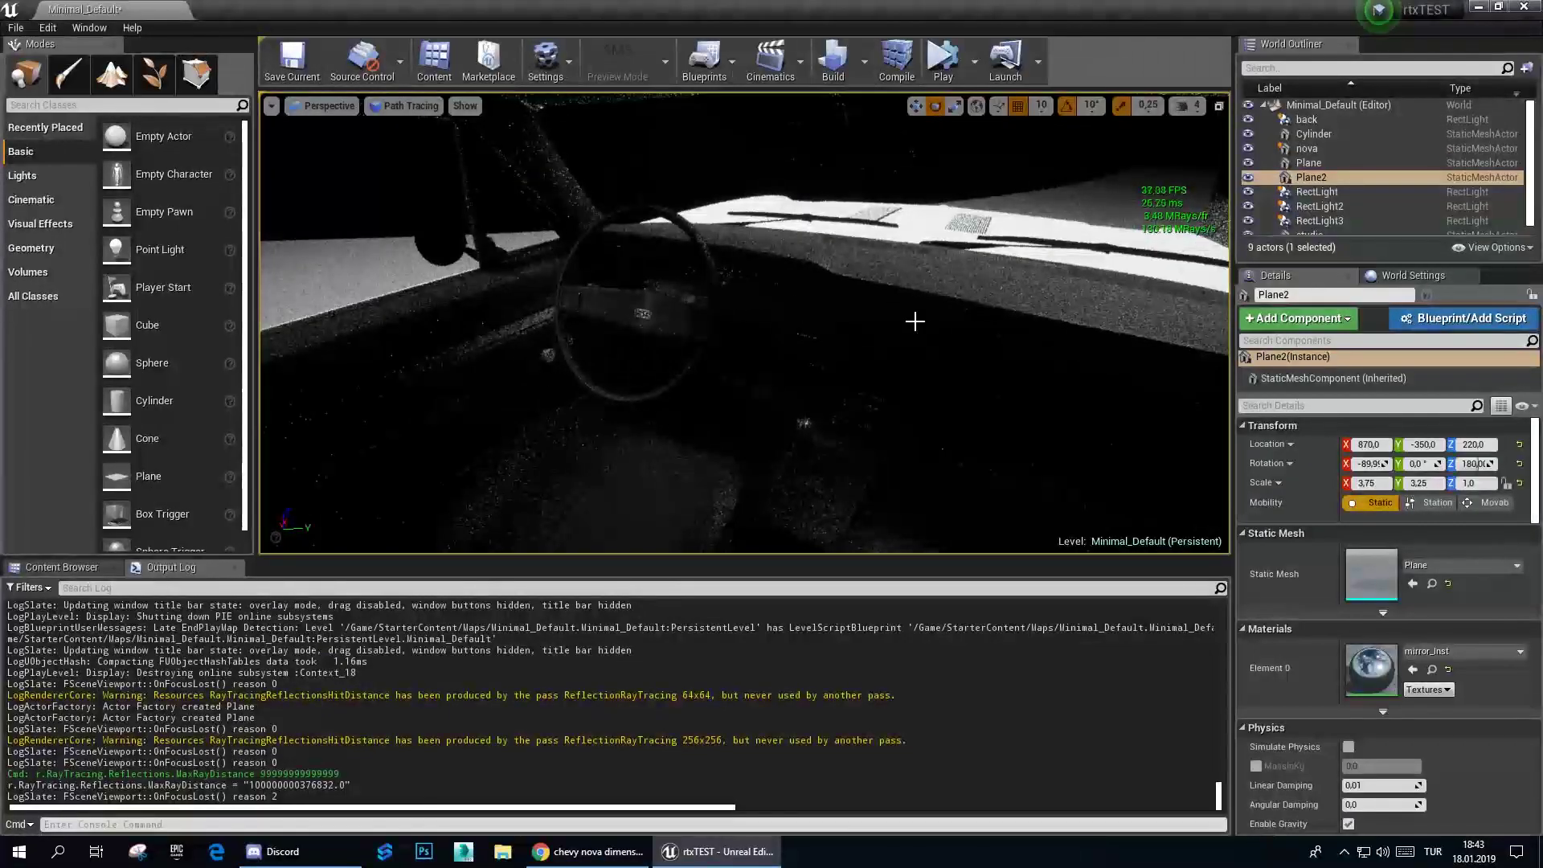
Step: Inspect the path-traced dashboard, seat and steering wheel from inside the car
left_click(401, 108)
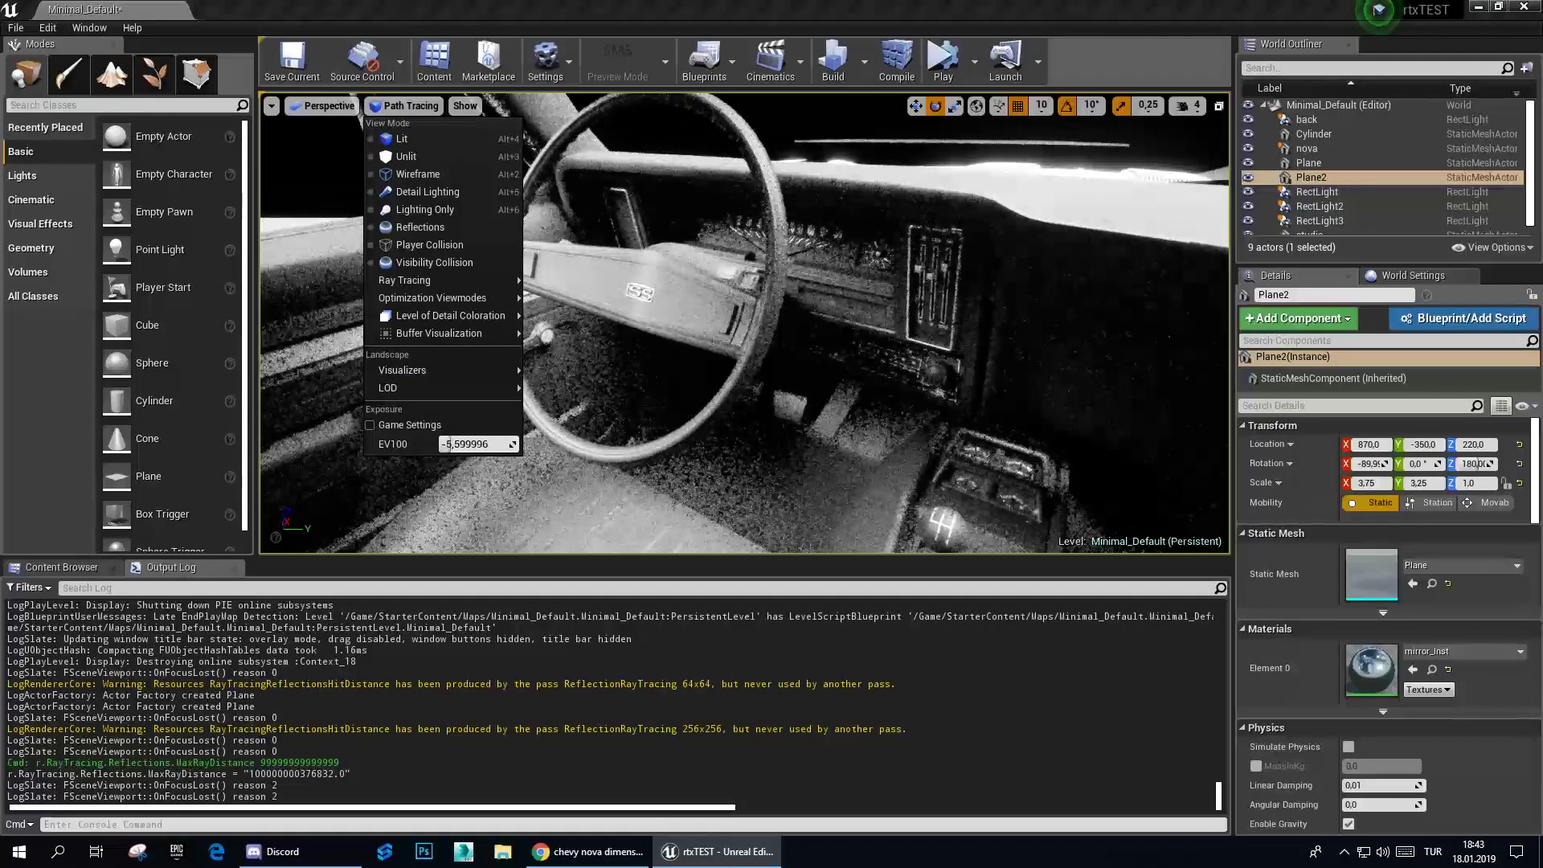
mouse_move(827, 314)
right_mouse_down()
mouse_move(644, 313)
mouse_move(705, 330)
right_mouse_up()
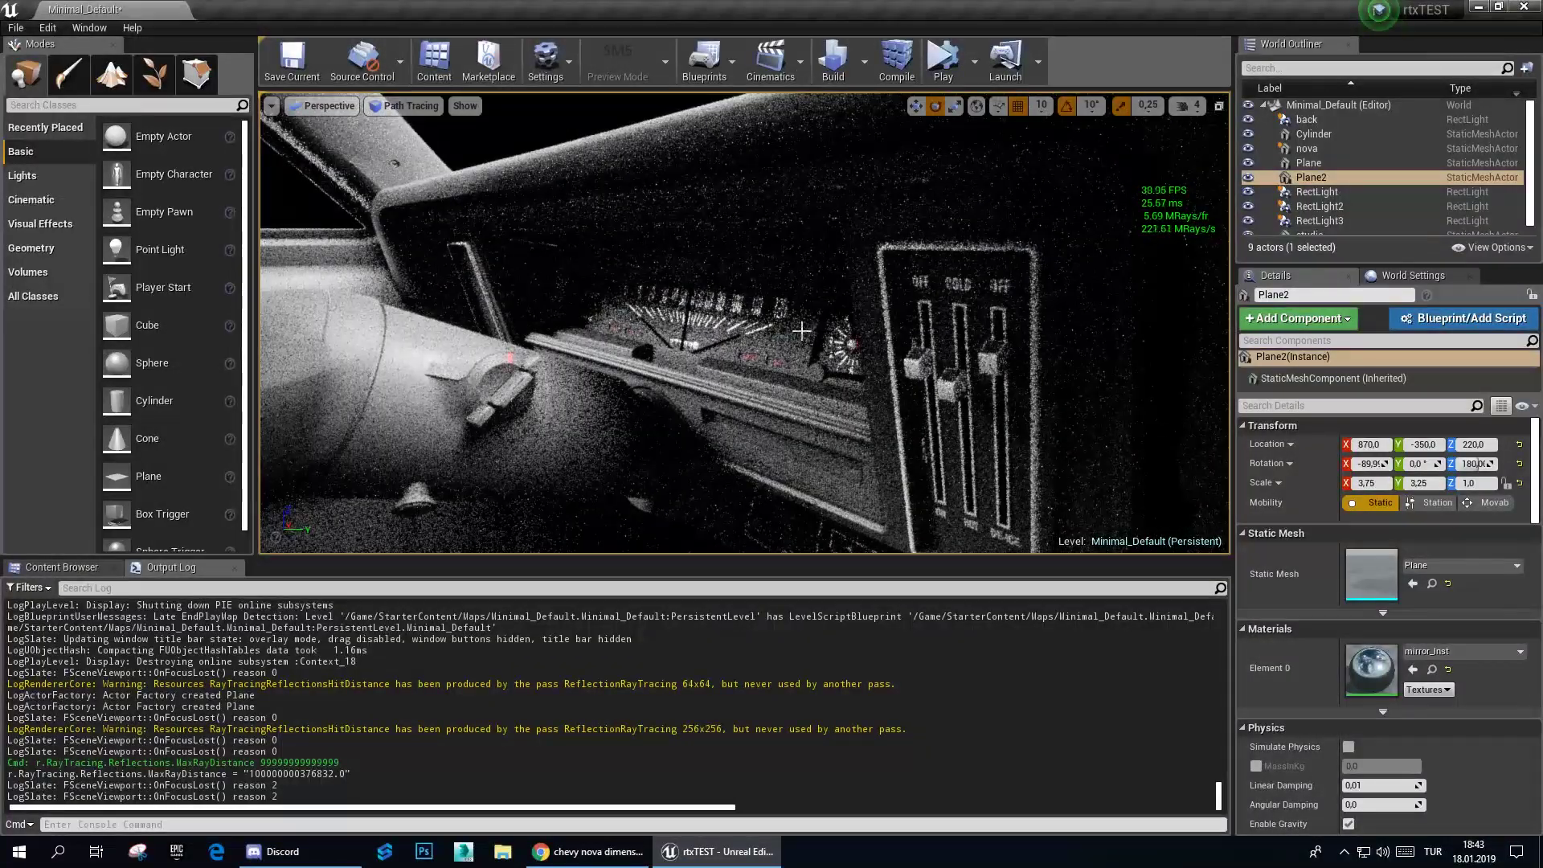
right_click_drag(801, 330, 792, 334)
key("ctrl+z")
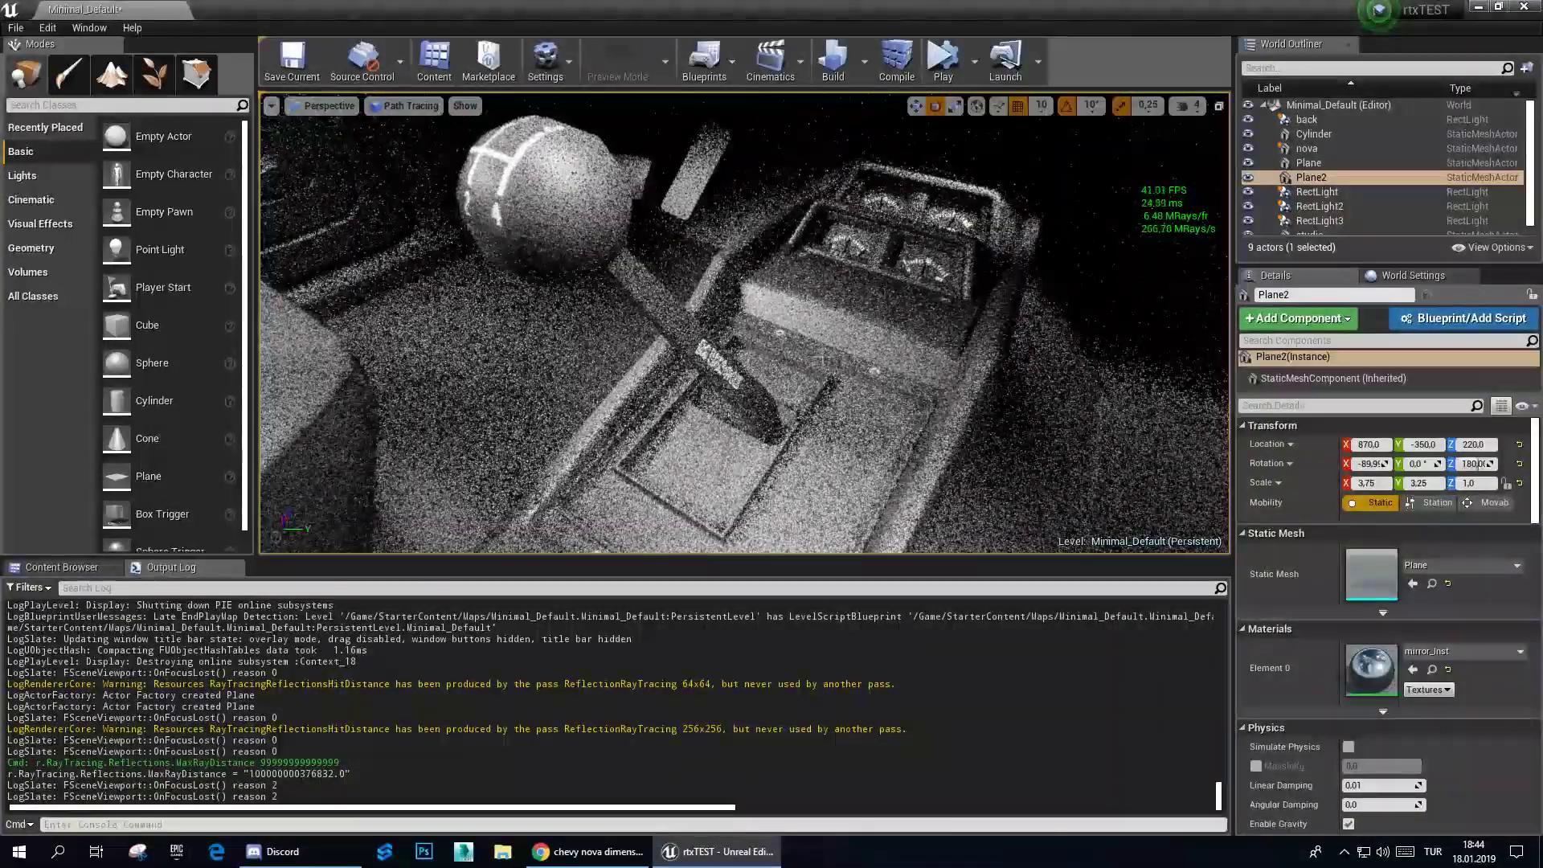
right_click_drag(792, 334, 792, 334)
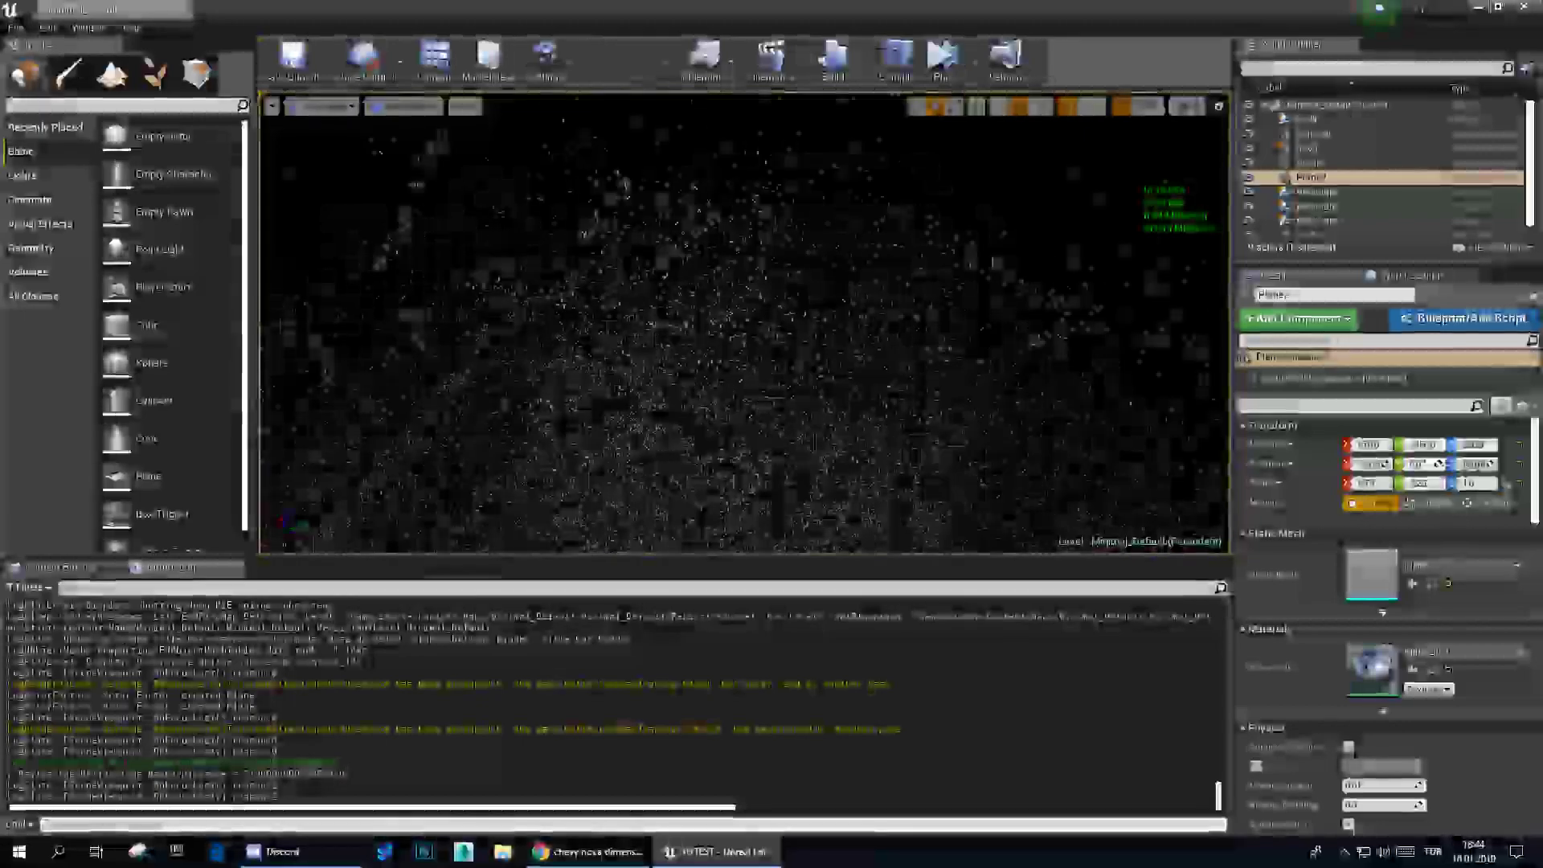
Step: Lower the camera speed to 2 and fly through the interior to the dashboard and wheel
left_click(1186, 111)
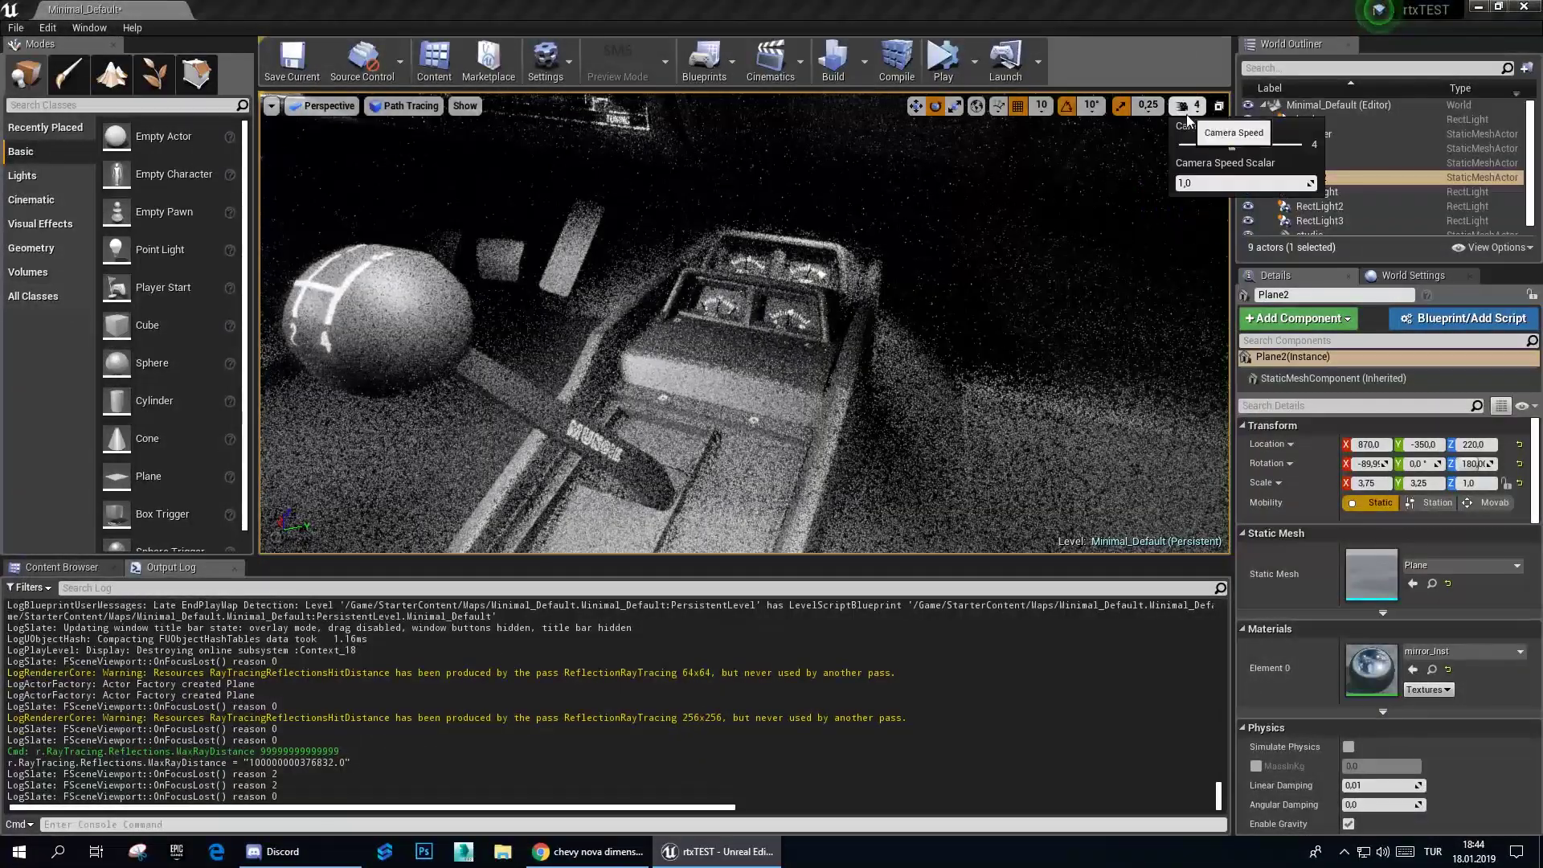
right_click_drag(1045, 241, 1045, 241)
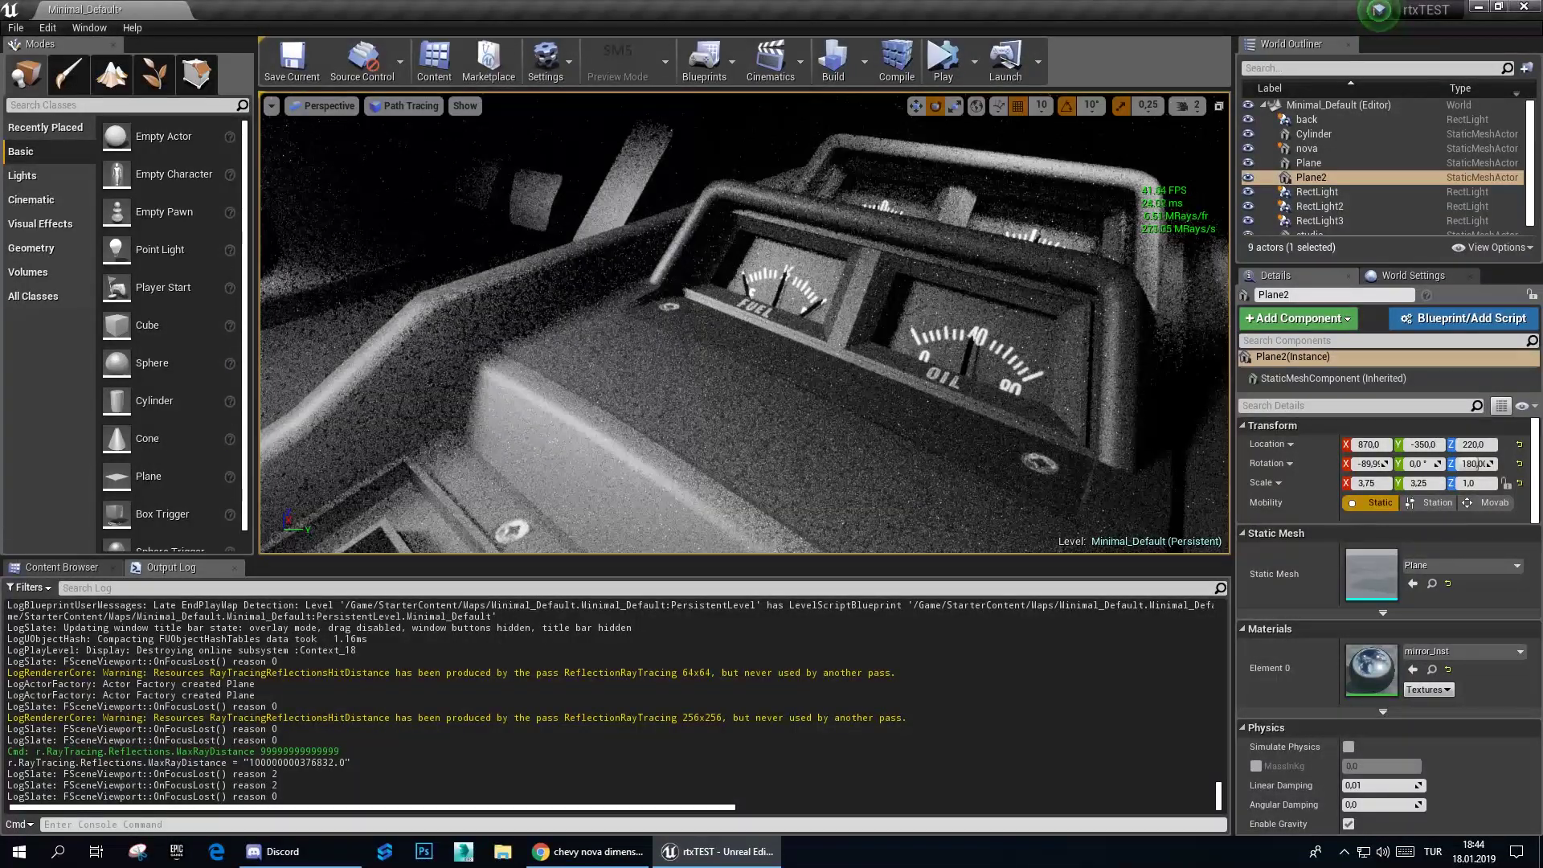
right_click_drag(1044, 241, 1044, 241)
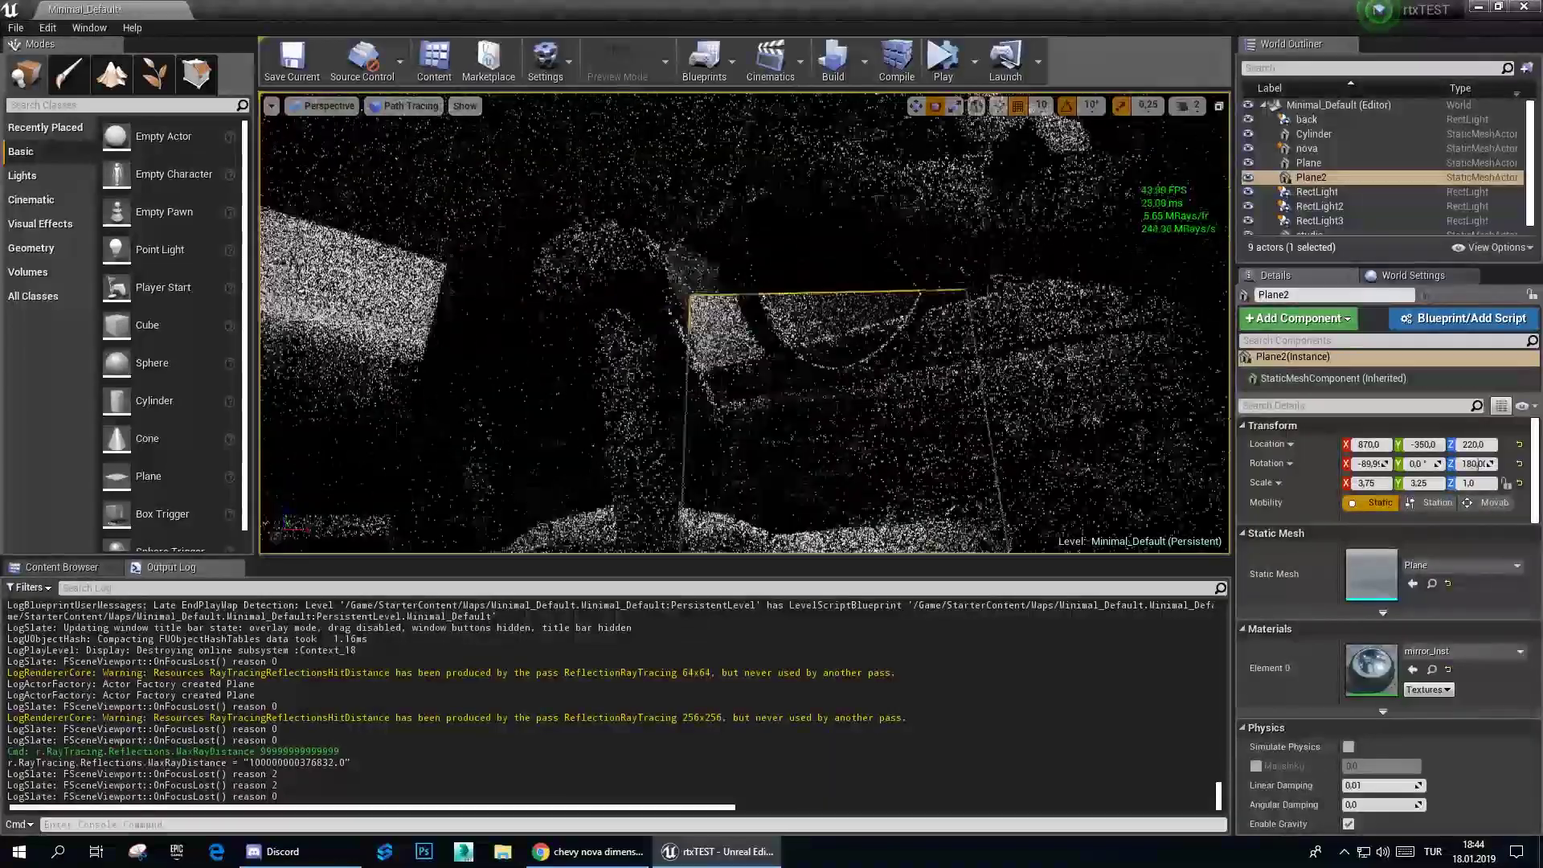
right_click_drag(895, 365, 842, 407)
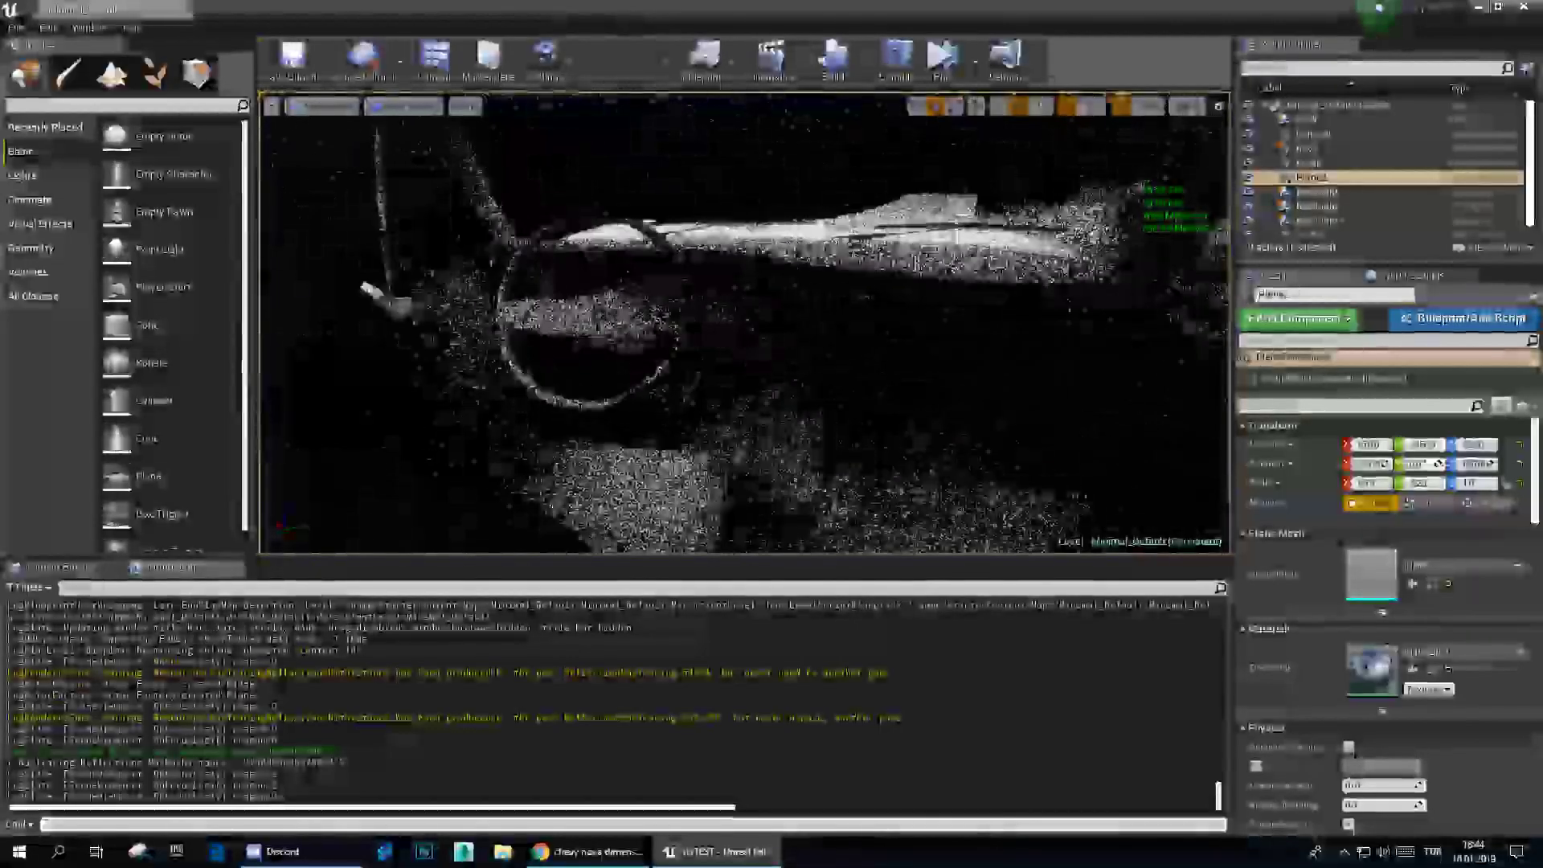
right_click_drag(656, 325, 656, 326)
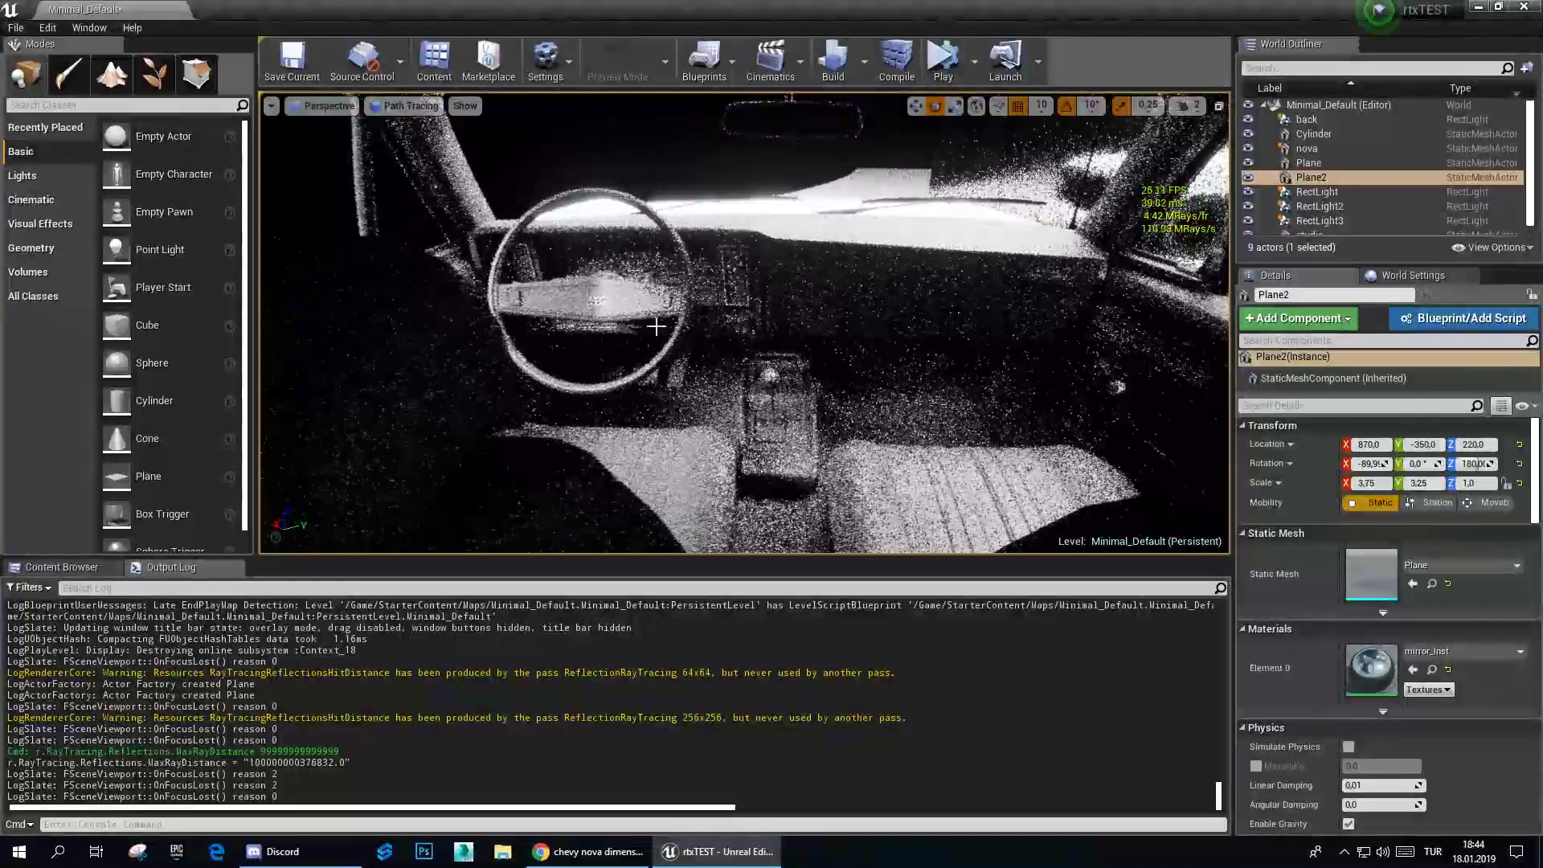
left_click(405, 105)
left_click(405, 105)
Step: Return the viewport to Lit mode and fly the camera out beside the car
left_click(406, 105)
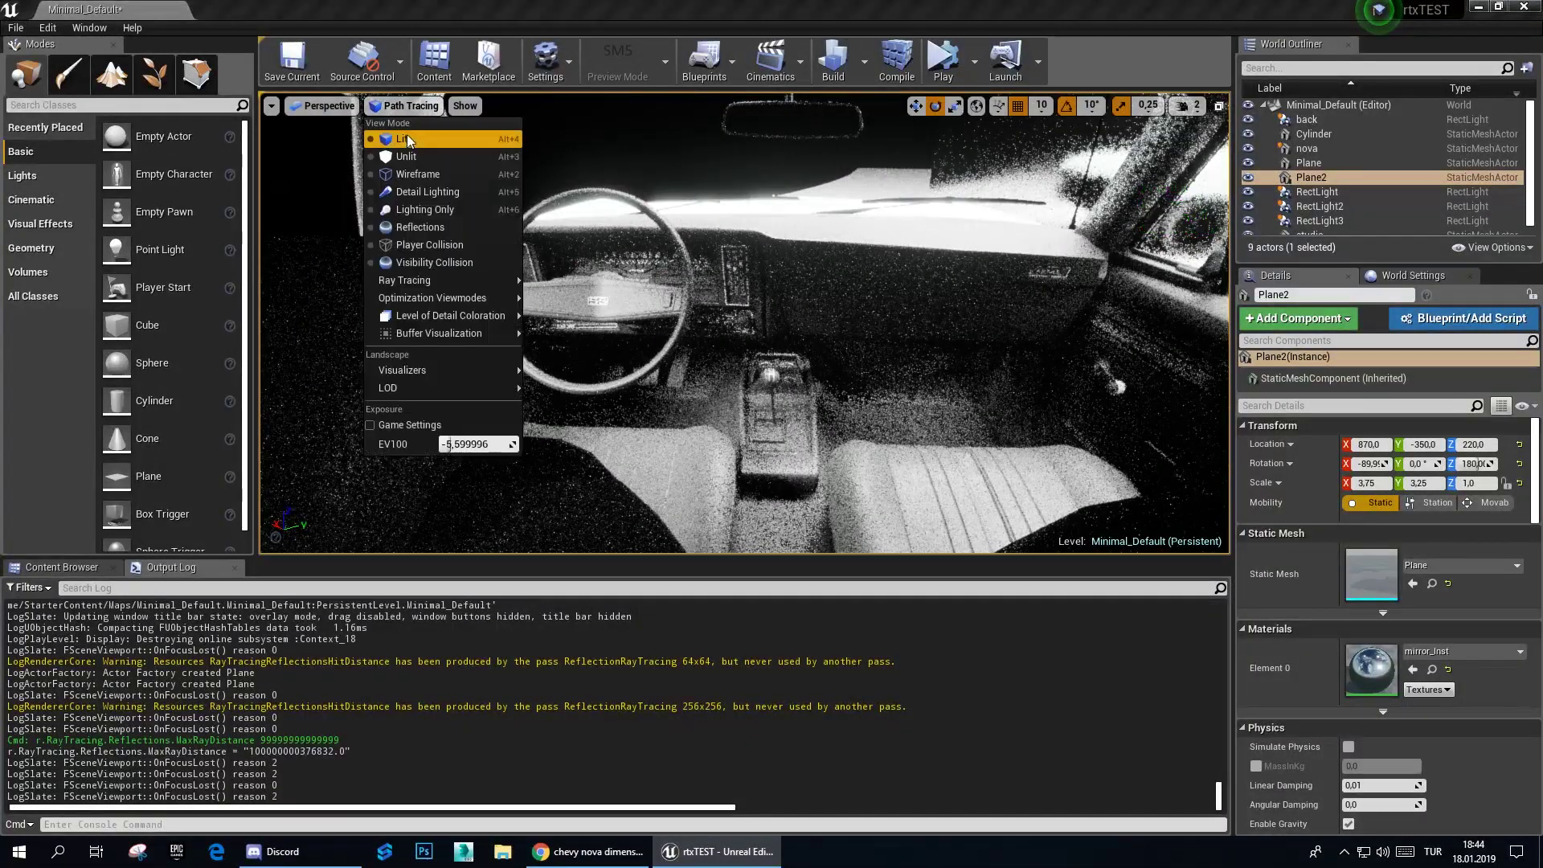
left_click(406, 133)
right_click_drag(407, 140, 406, 139)
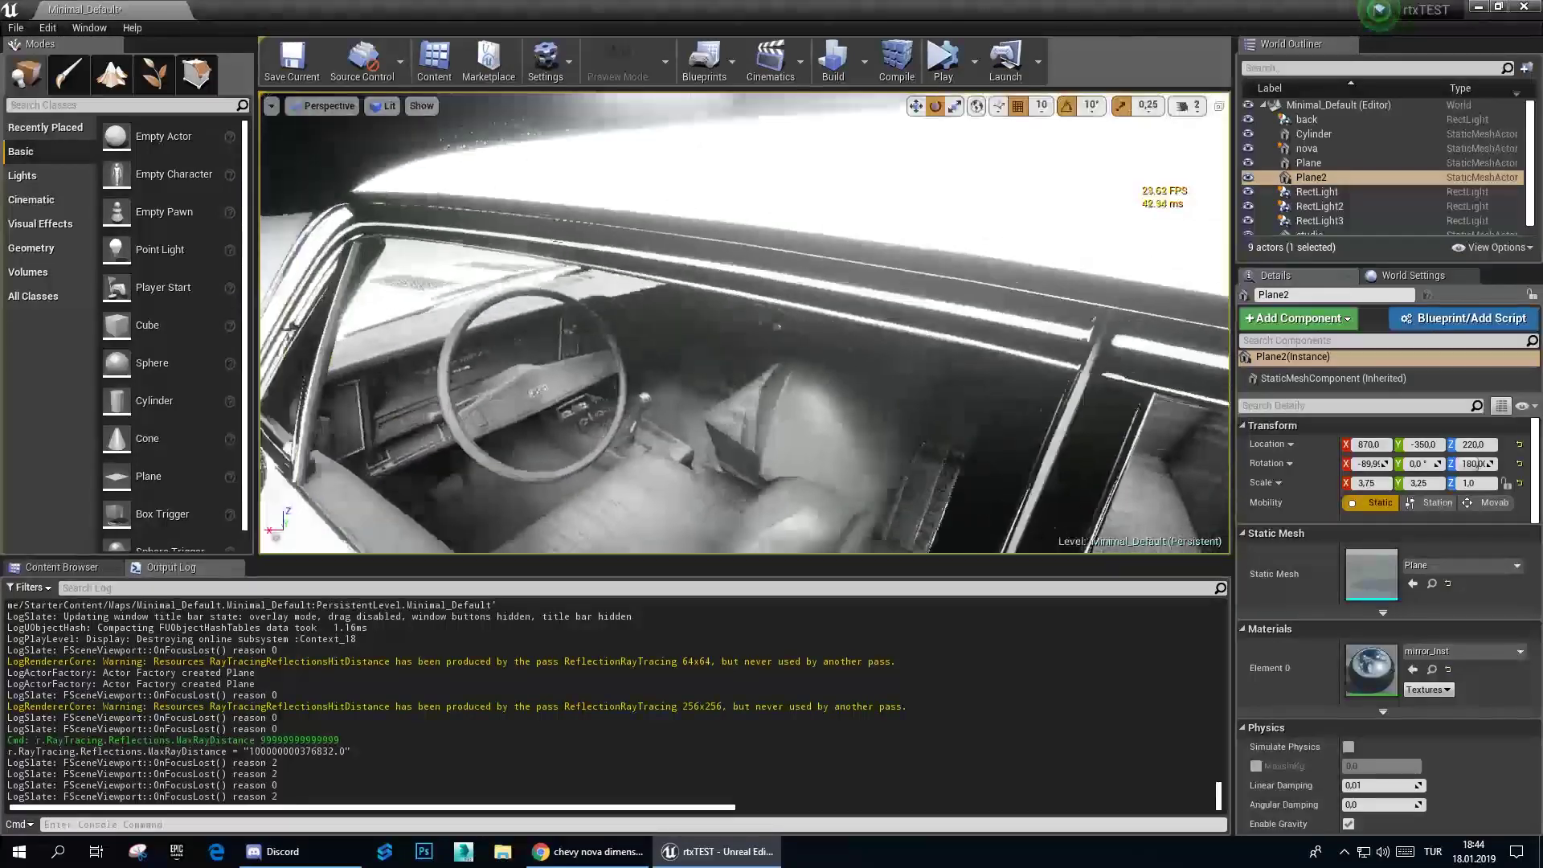
right_click_drag(922, 332, 922, 332)
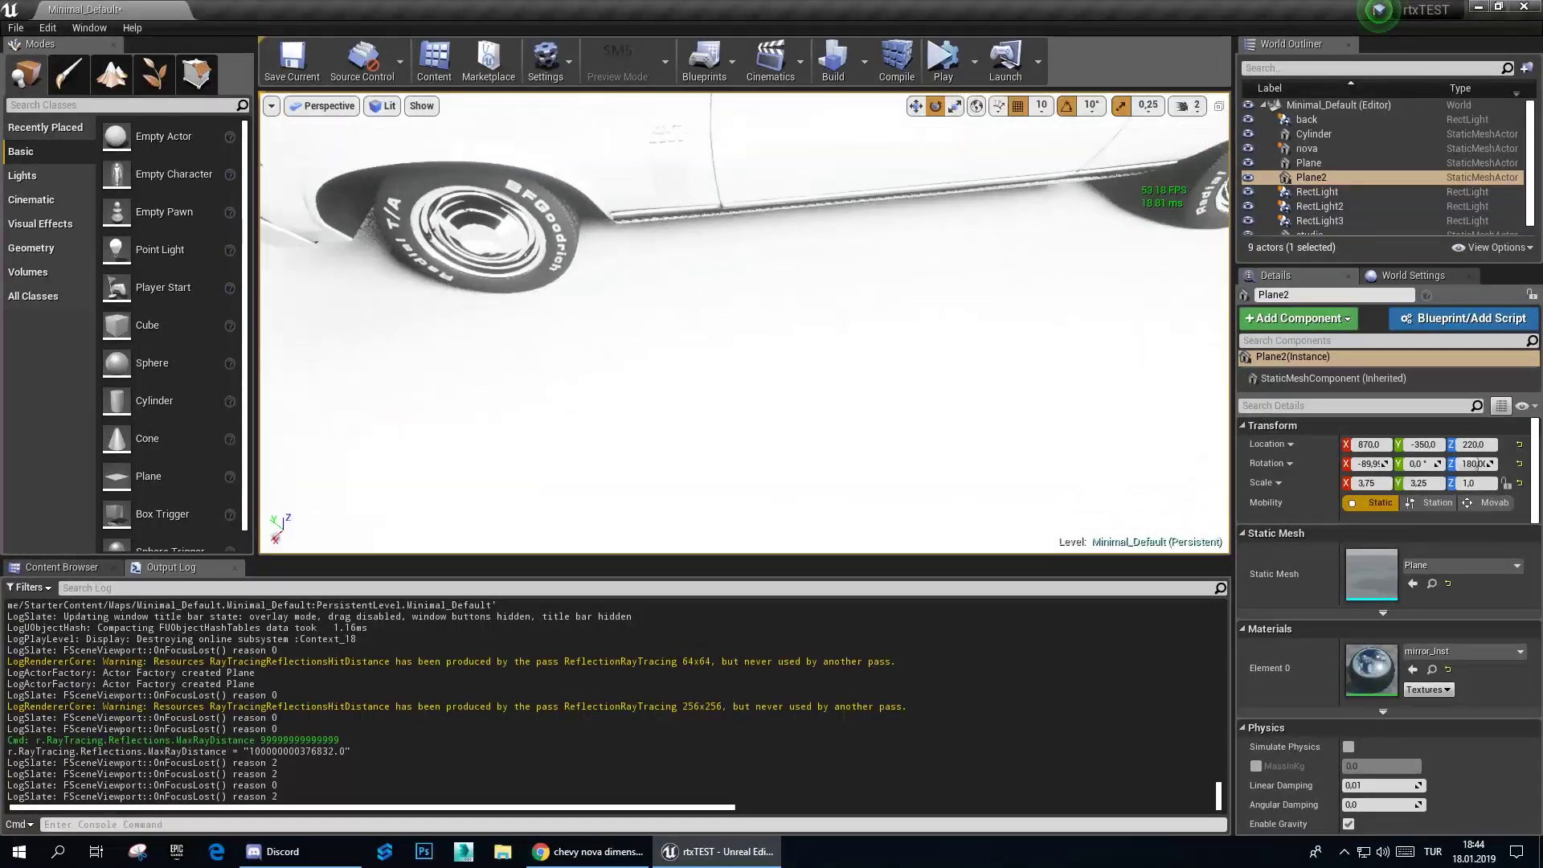
Step: Set exposure EV100 to about -1.1 and frame the mirror panel reflecting the car
left_click(380, 105)
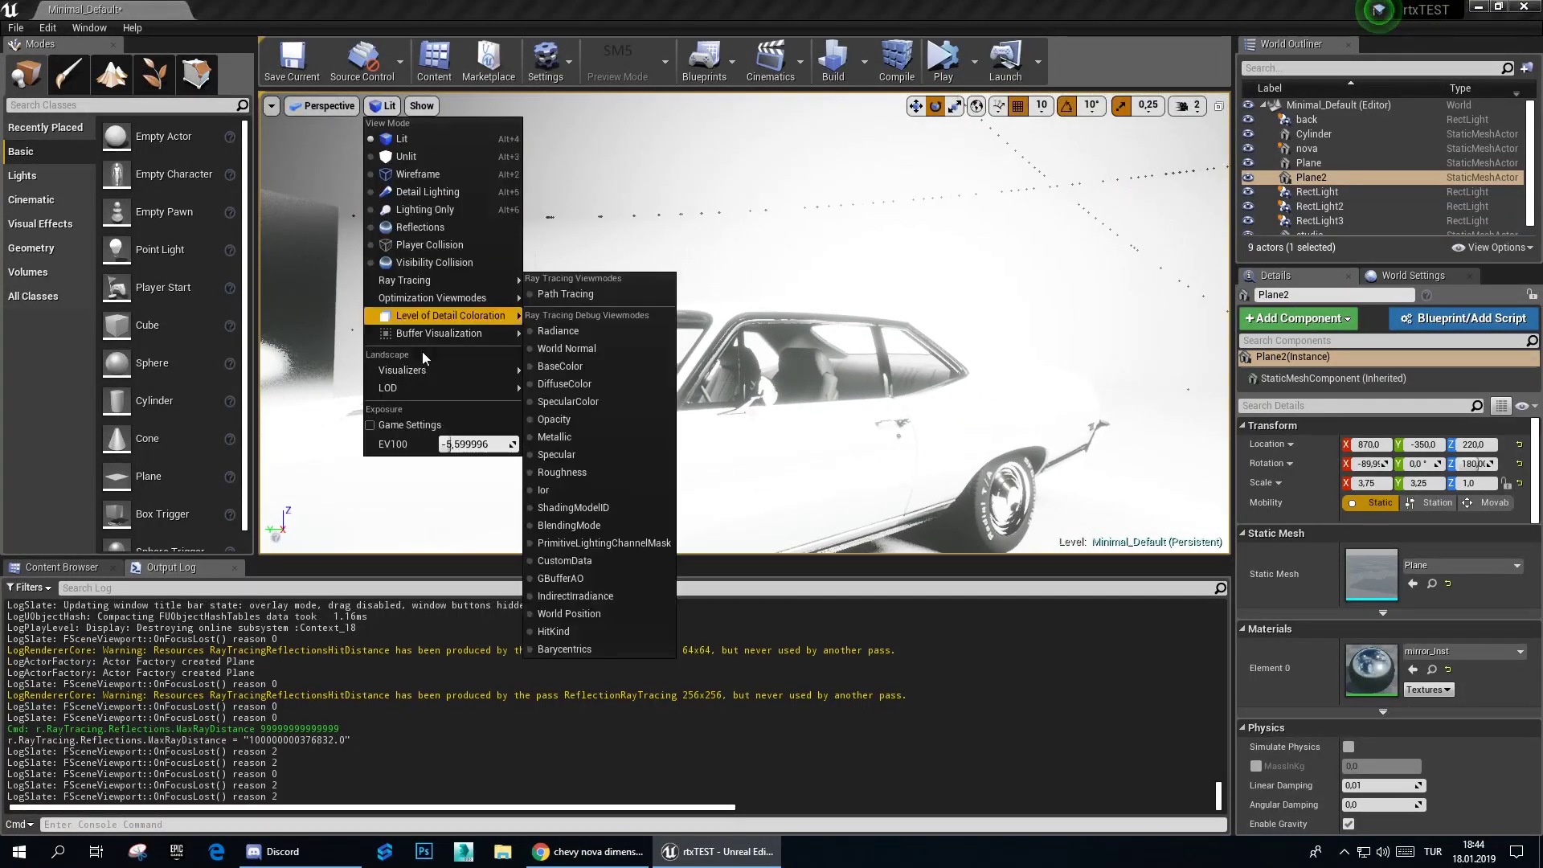
left_click_drag(455, 447, 462, 444)
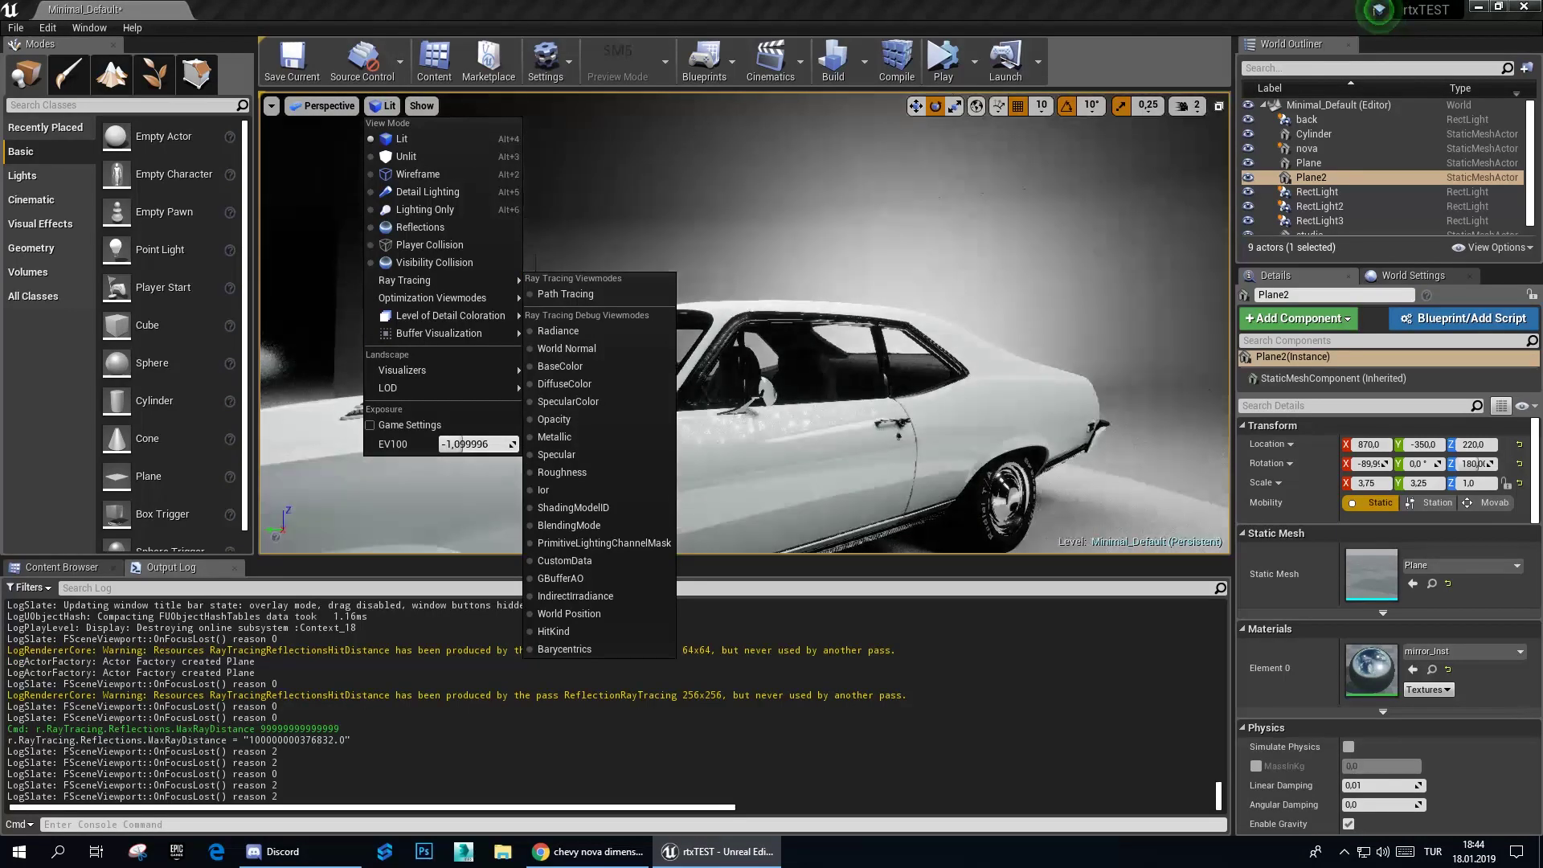
right_click_drag(839, 334, 838, 334)
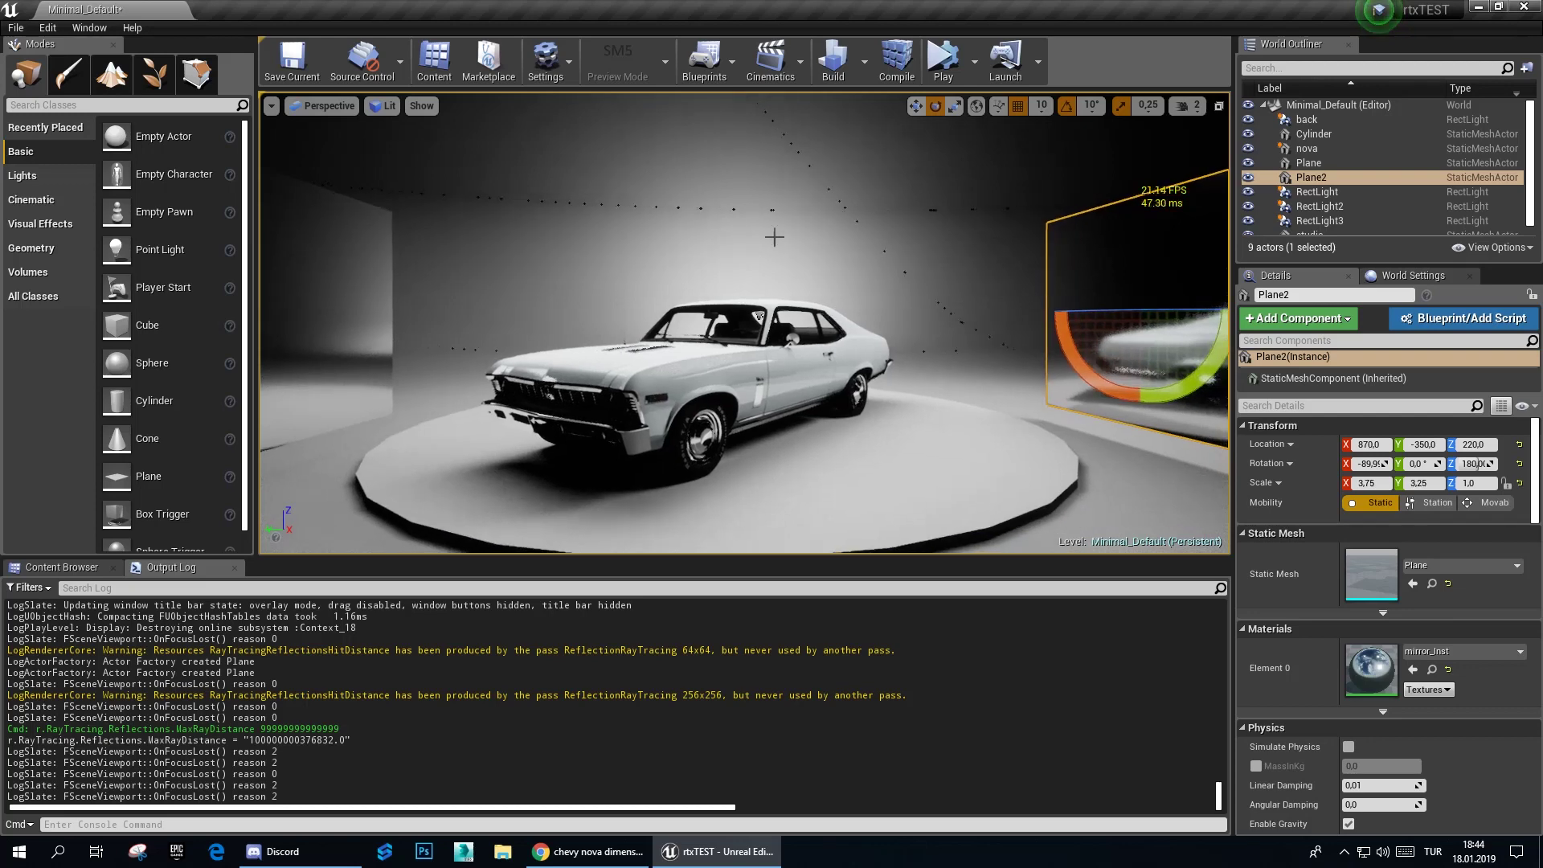
right_click_drag(517, 386, 518, 386)
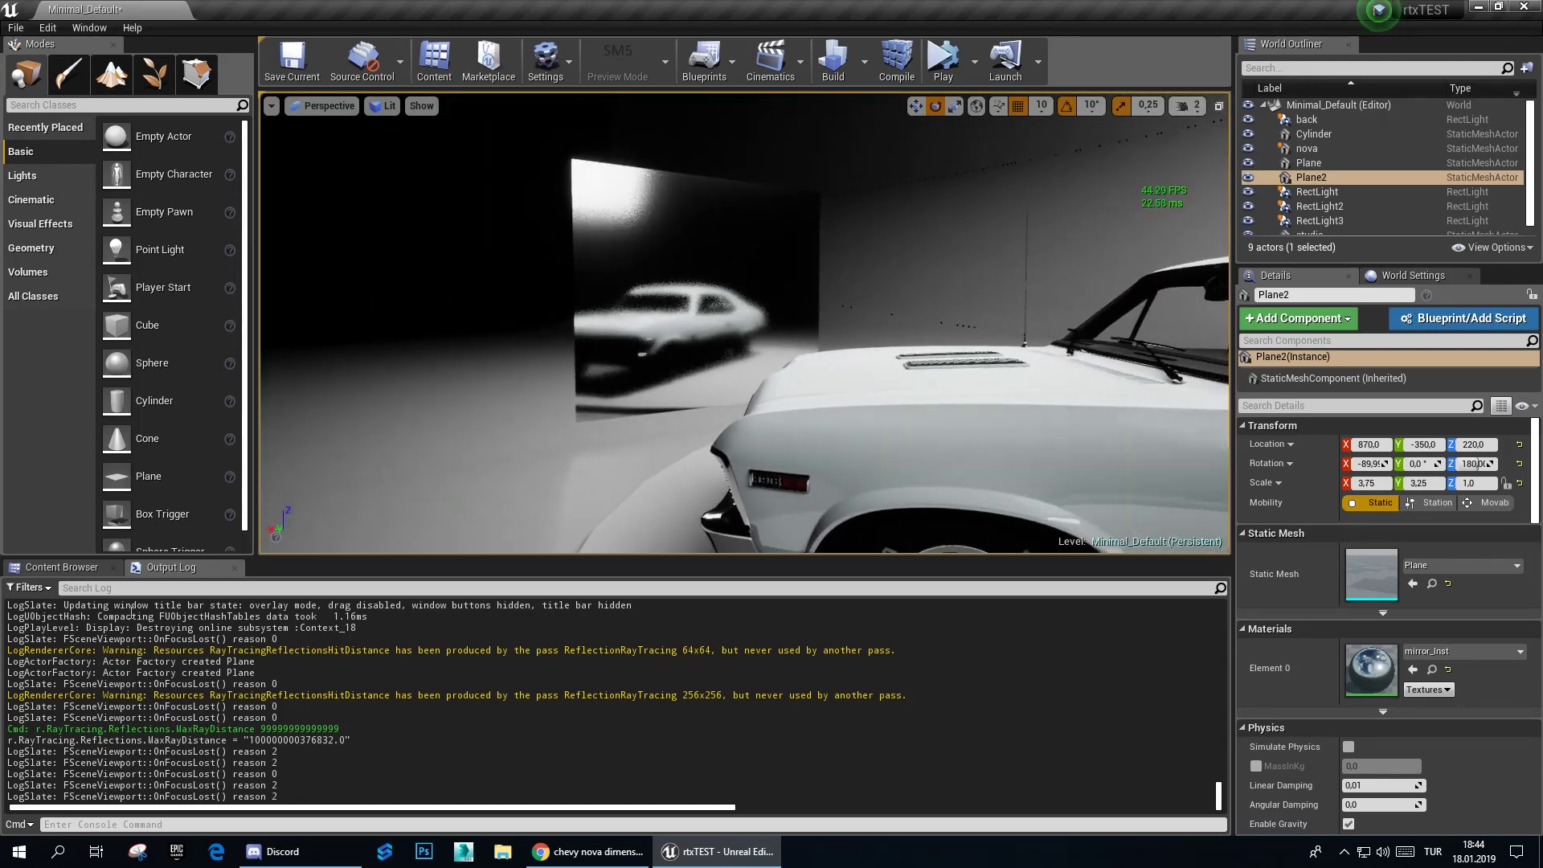
Step: Query r.RayTracing.Reflections.EmissiveAndIndirectLighting, set it to 0, then back to 1
left_click(86, 823)
type("r.ray")
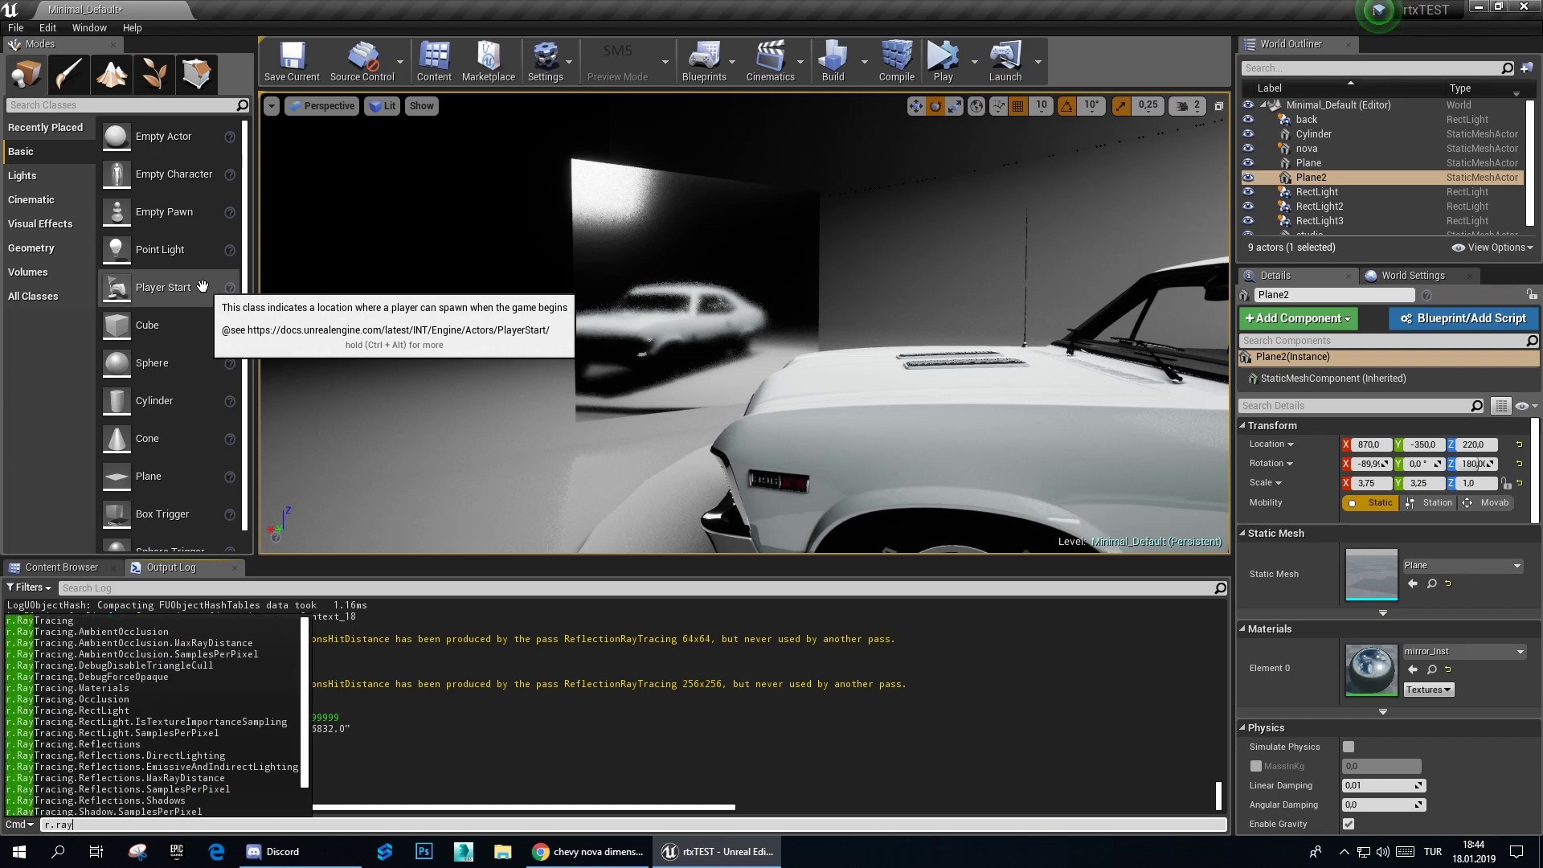
type("ta")
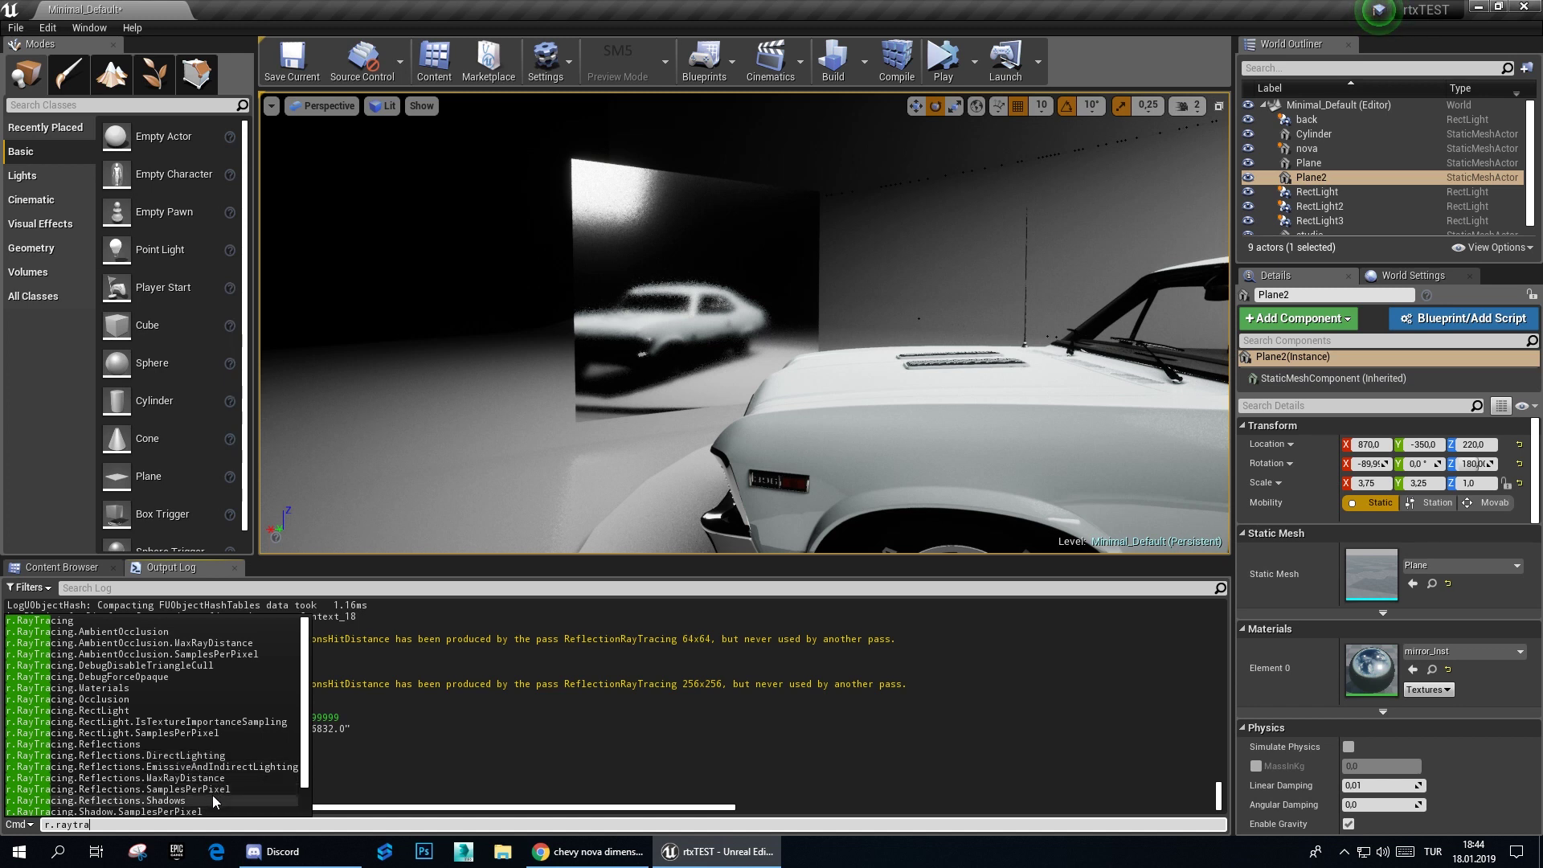
left_click(208, 769)
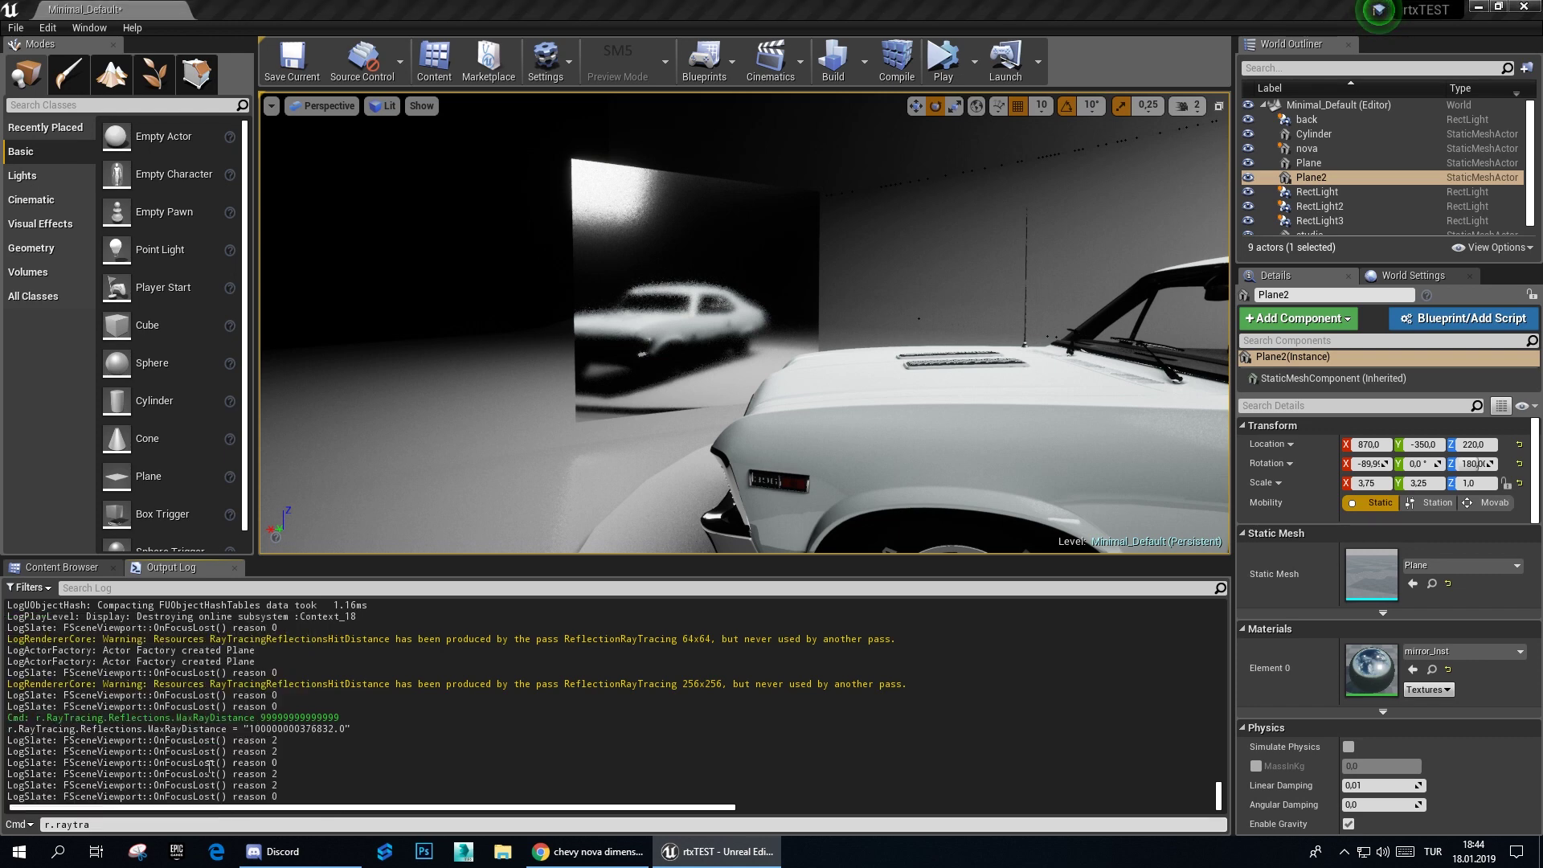
key("Return")
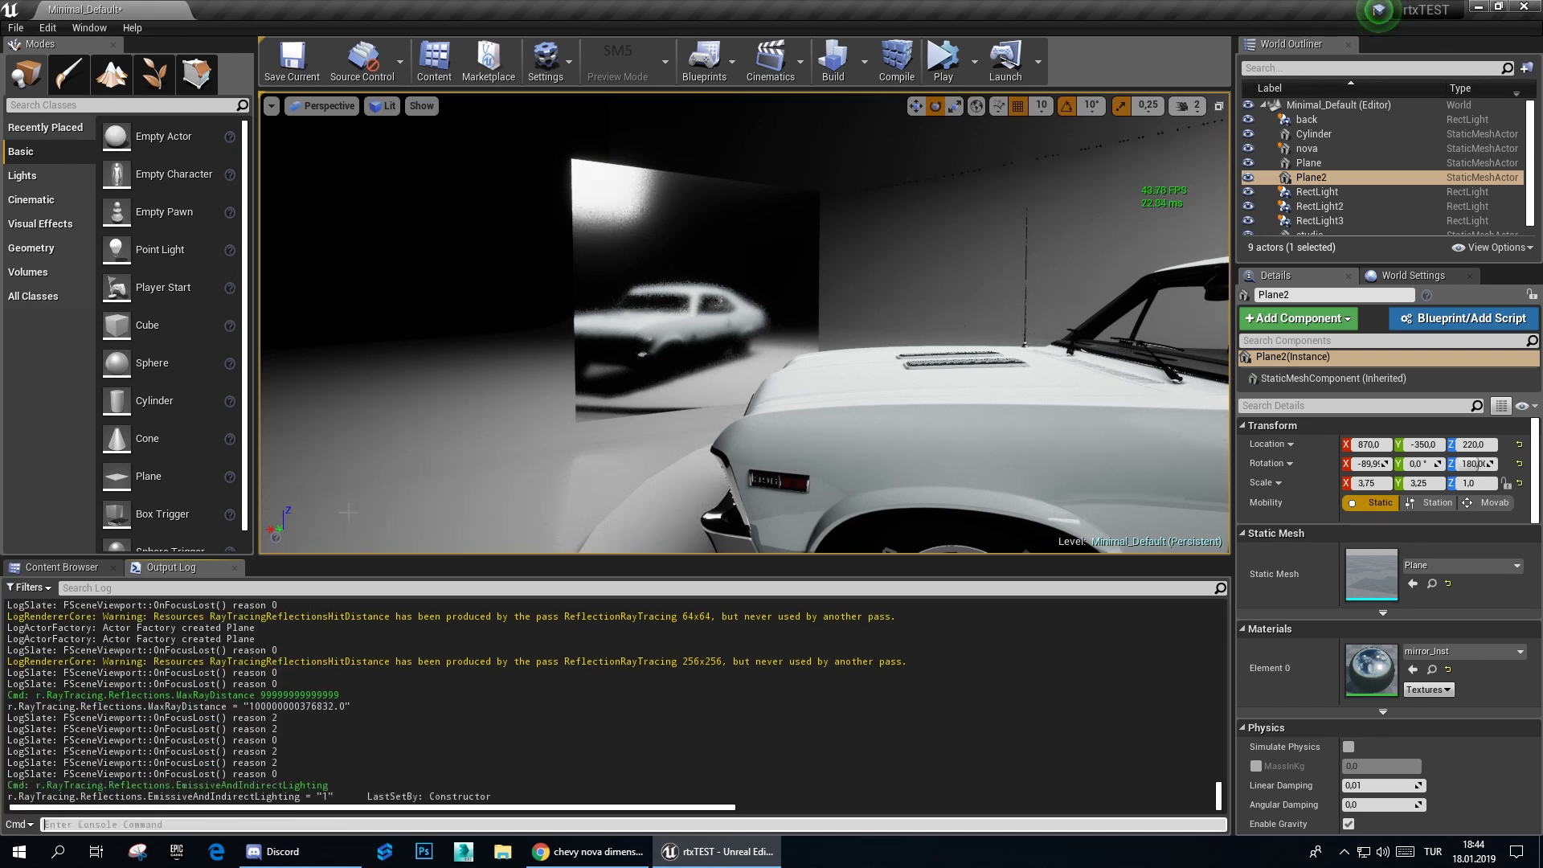
key("Up")
type("0")
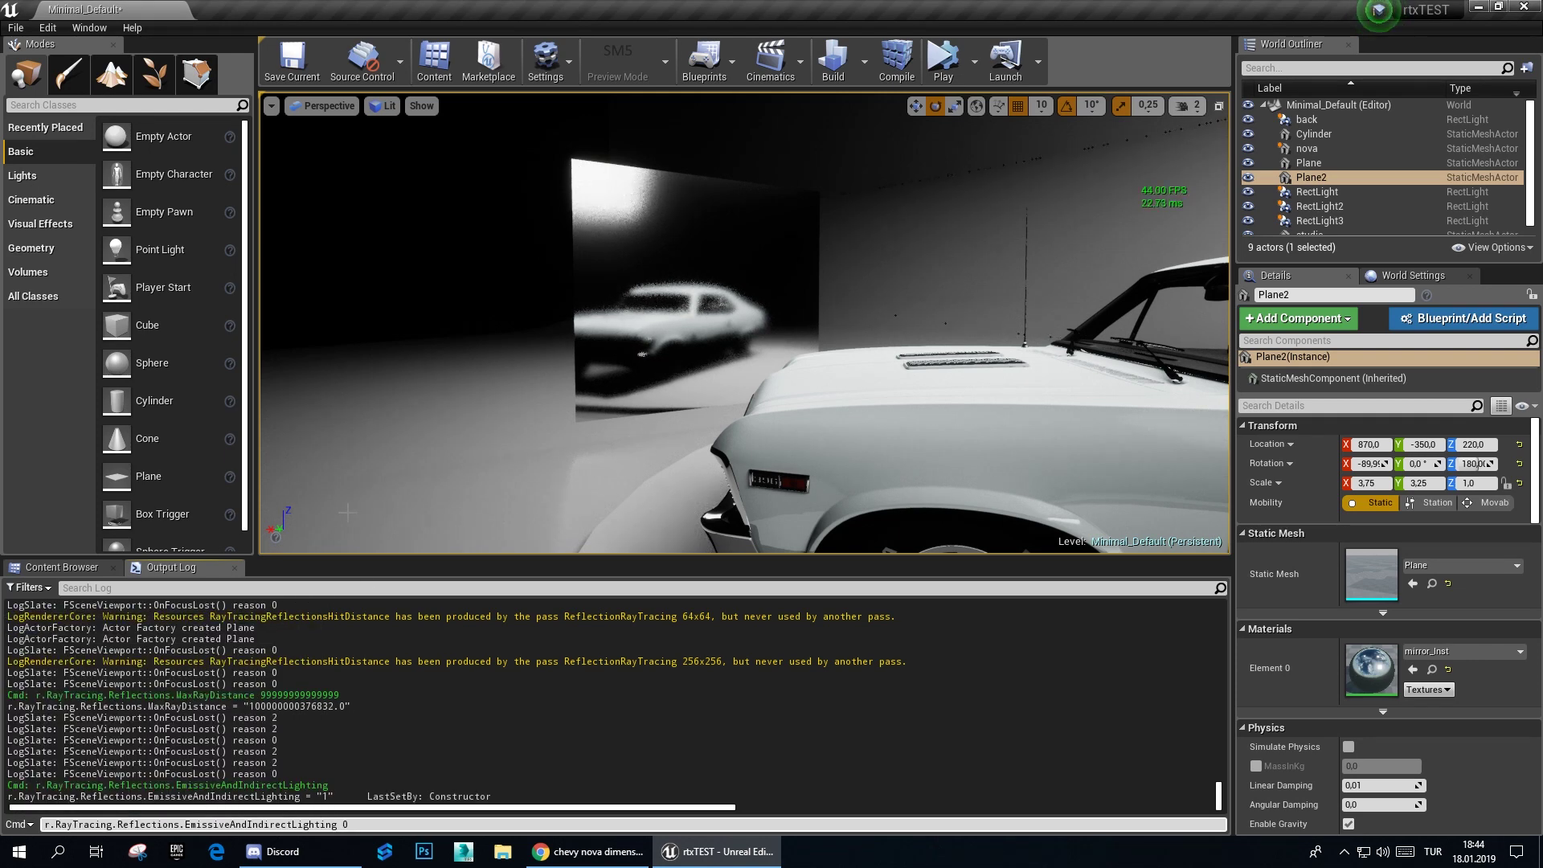
key("Return")
key("Up")
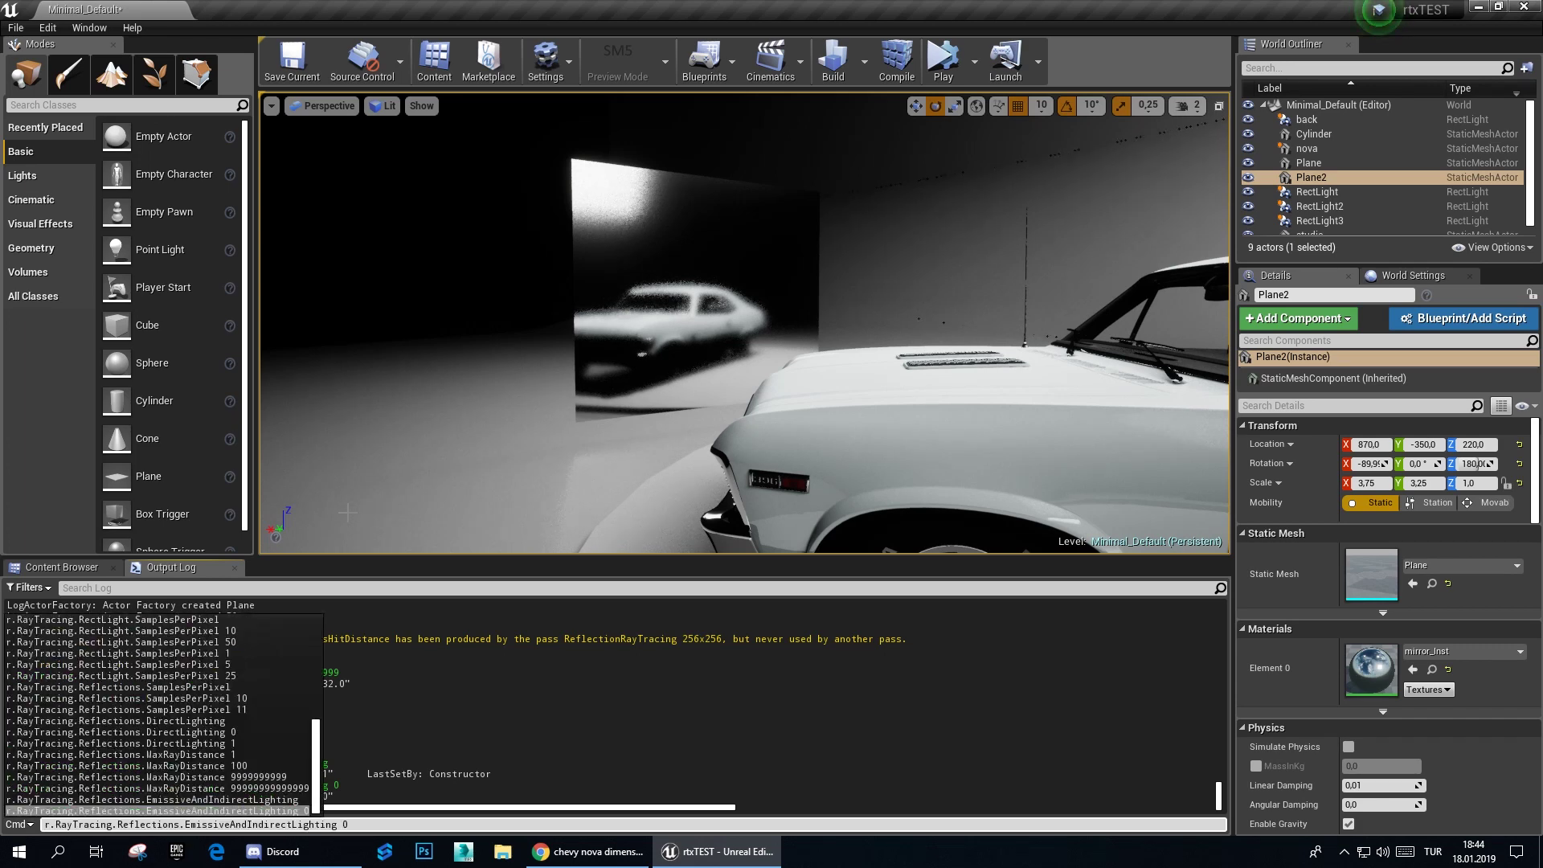
key("BackSpace")
type("1")
key("Return")
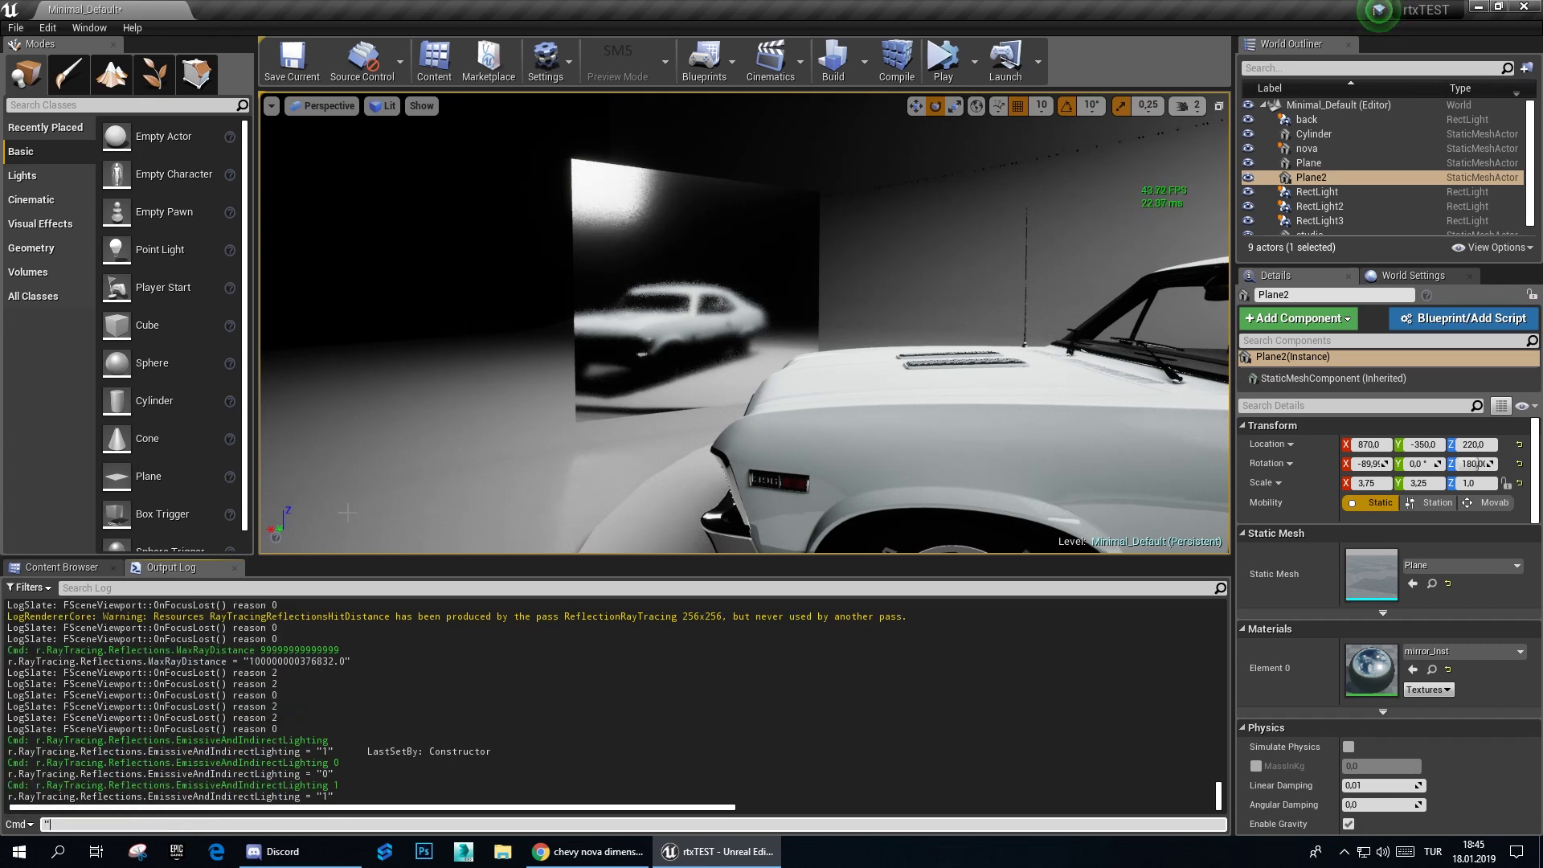
Step: Query the reflection DirectLighting, Shadows (1) and MaxRayDistance (100000000376832.0) values
key("Up")
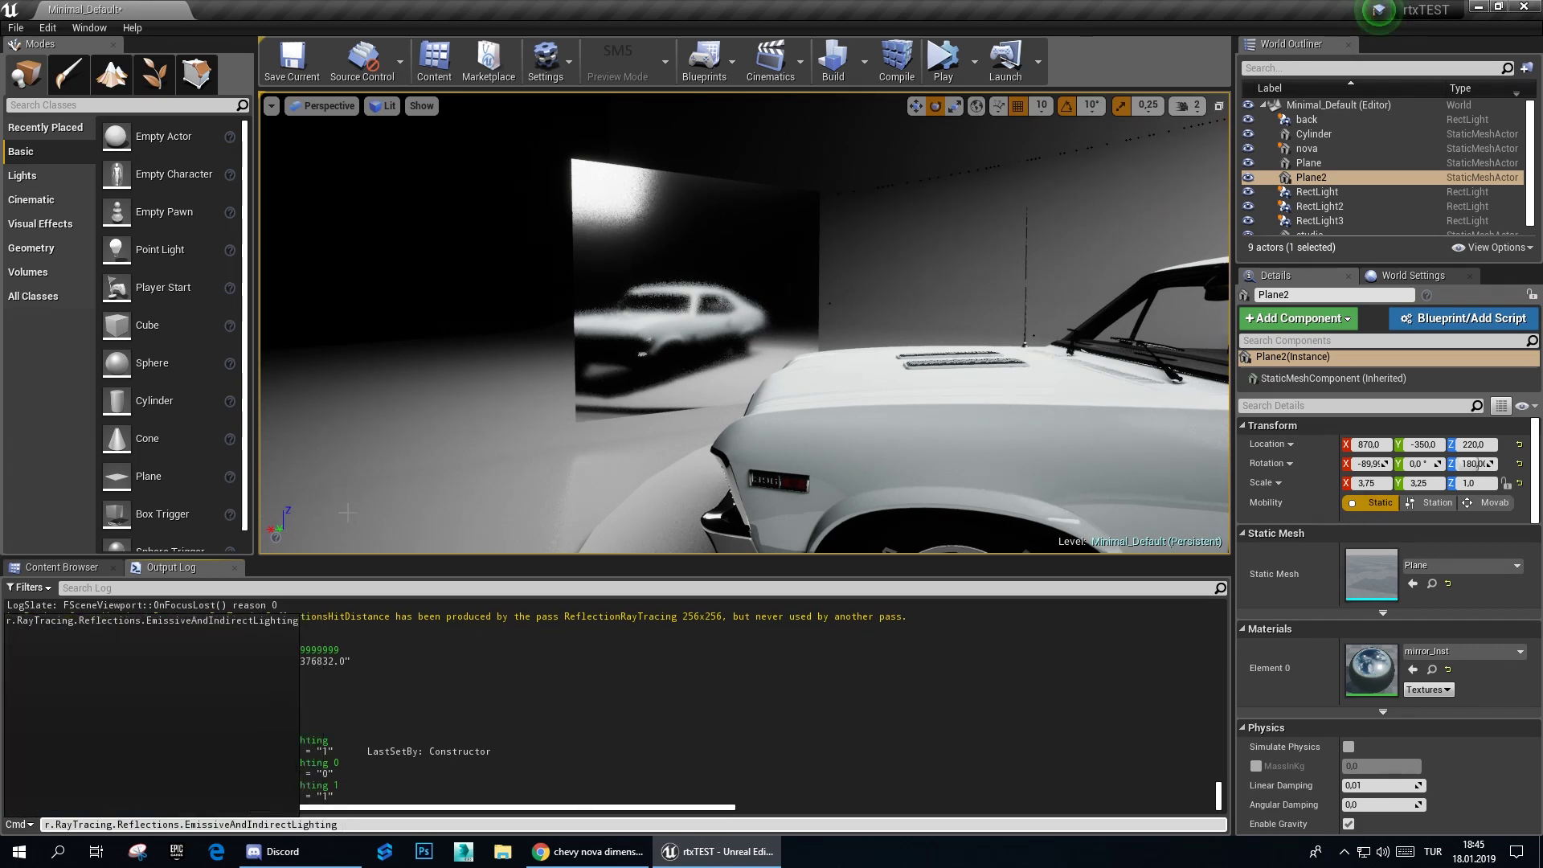
key("BackSpace")
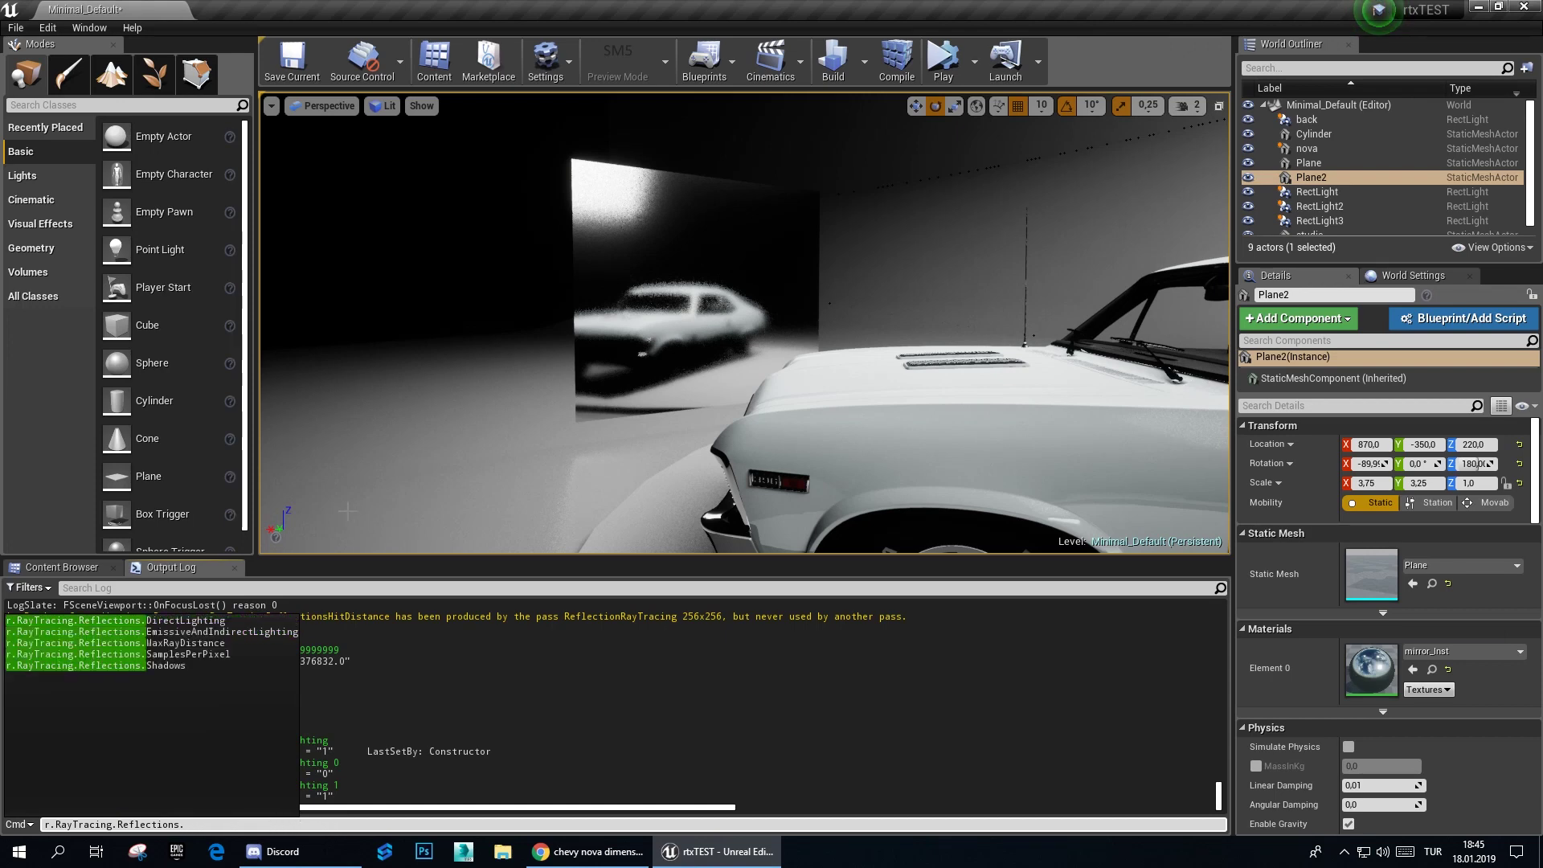
key("Return")
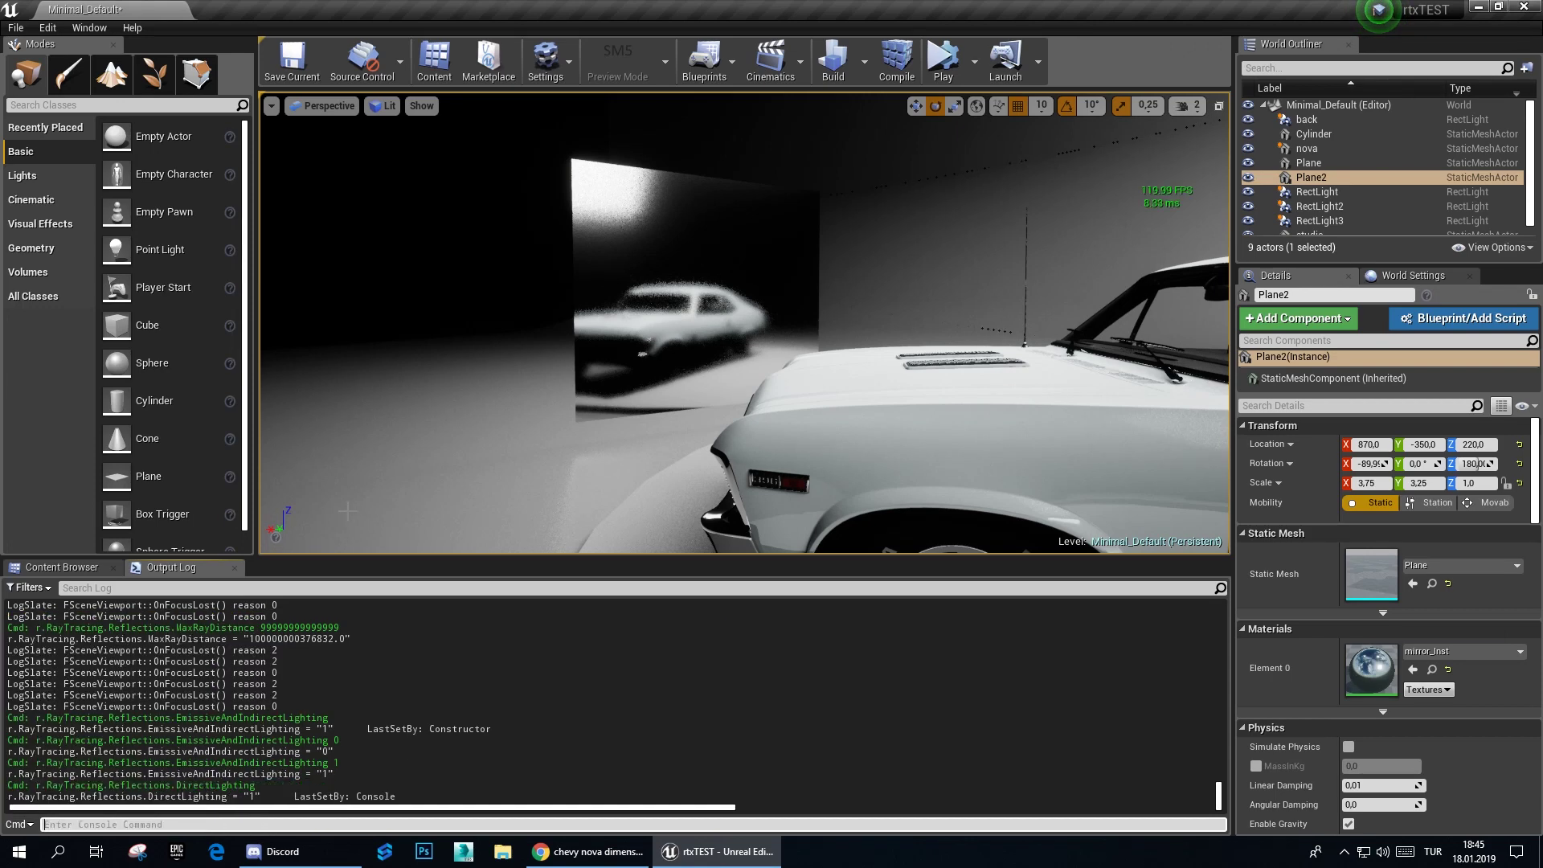
key("Up")
key("BackSpace")
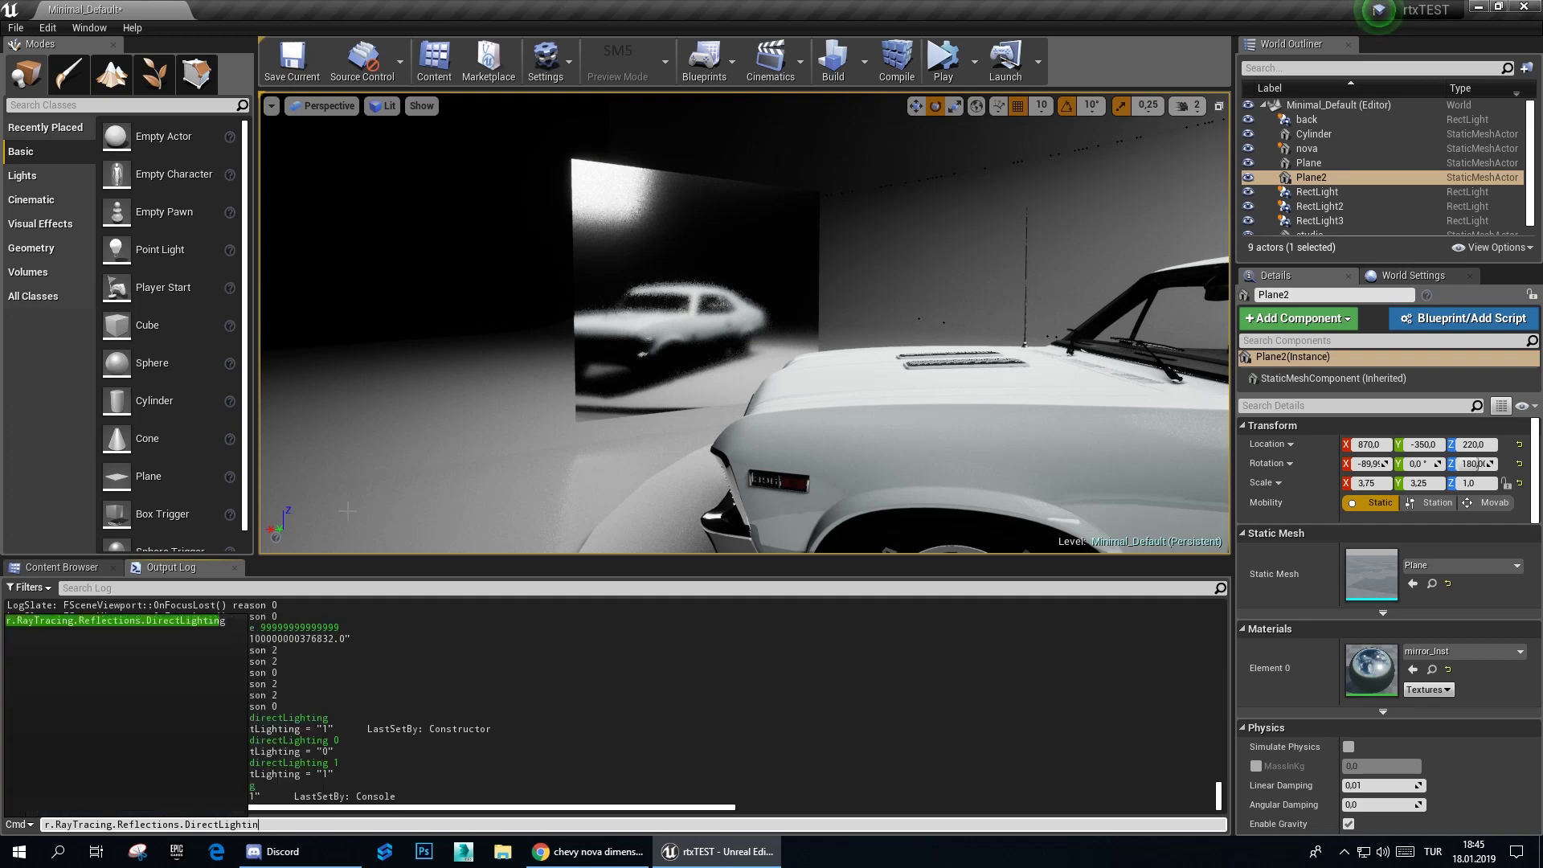
key("BackSpace")
key("BackSpace")
key("BackSpace")
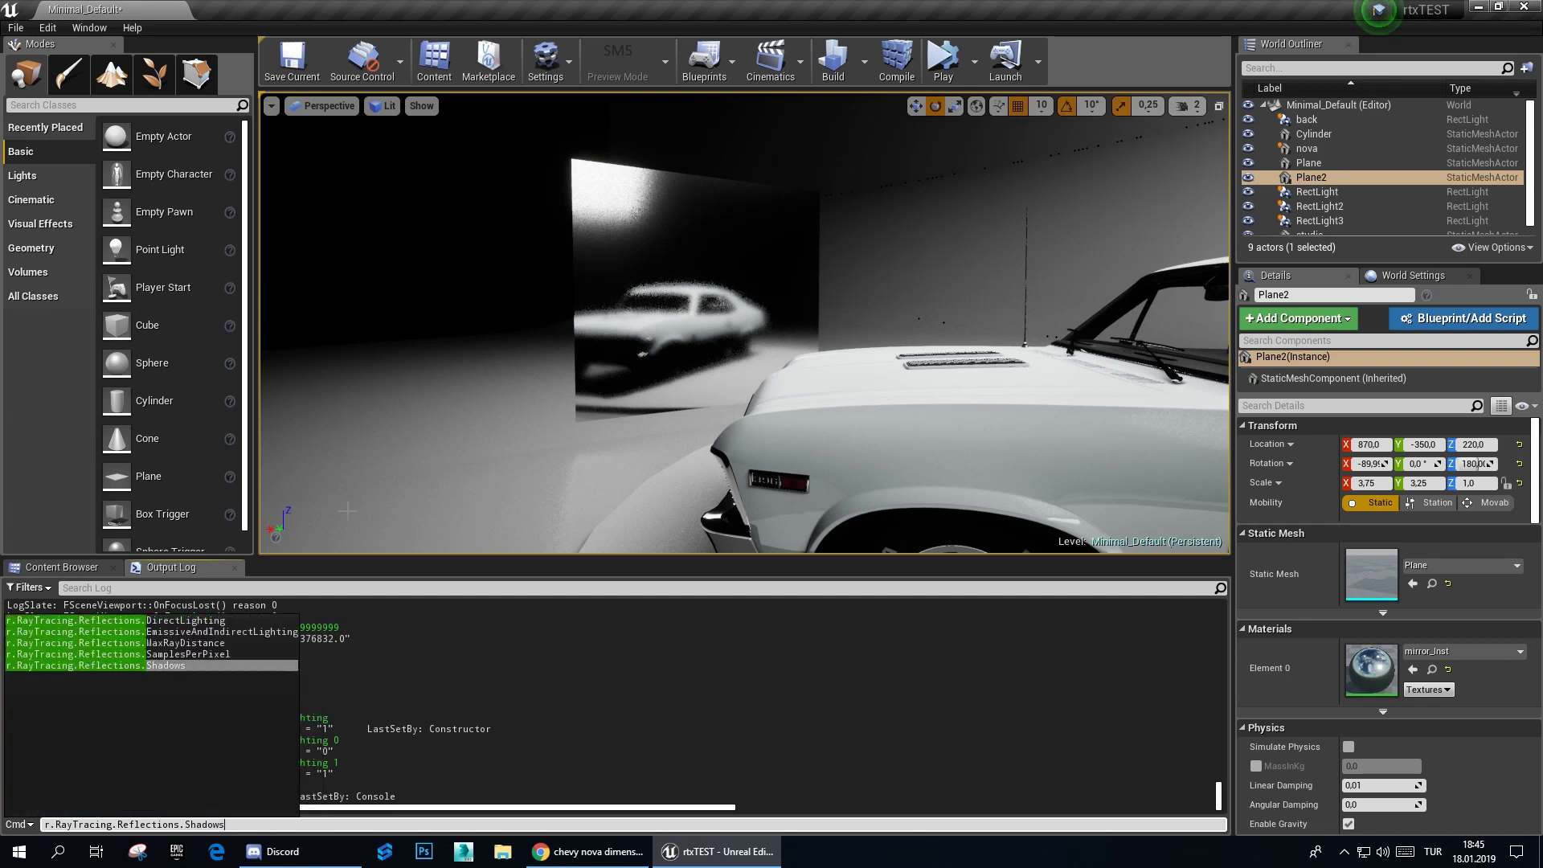
key("Return")
key("Return")
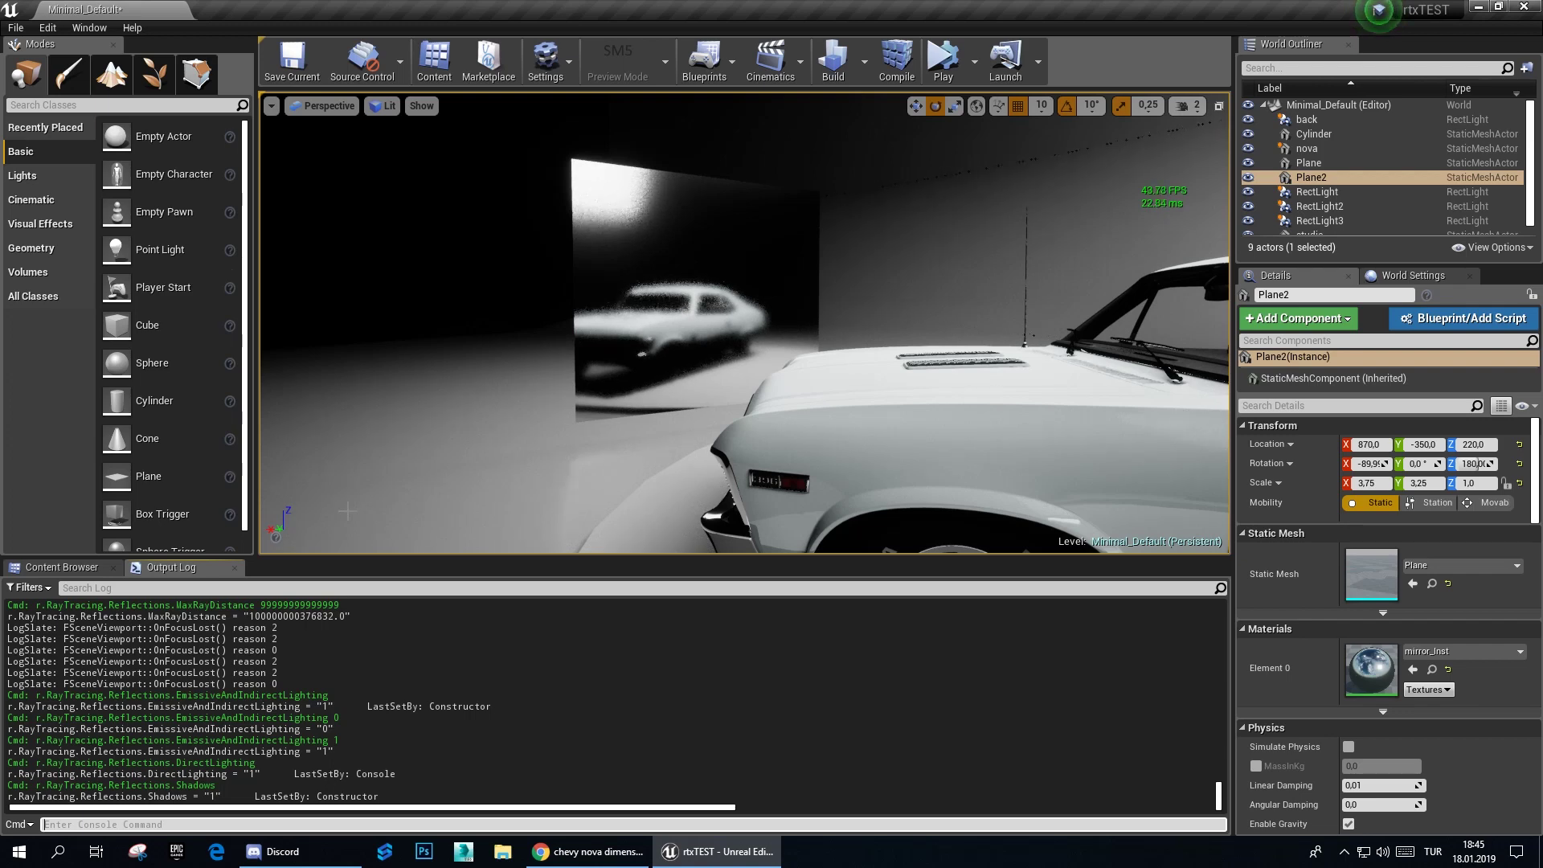
key("Up")
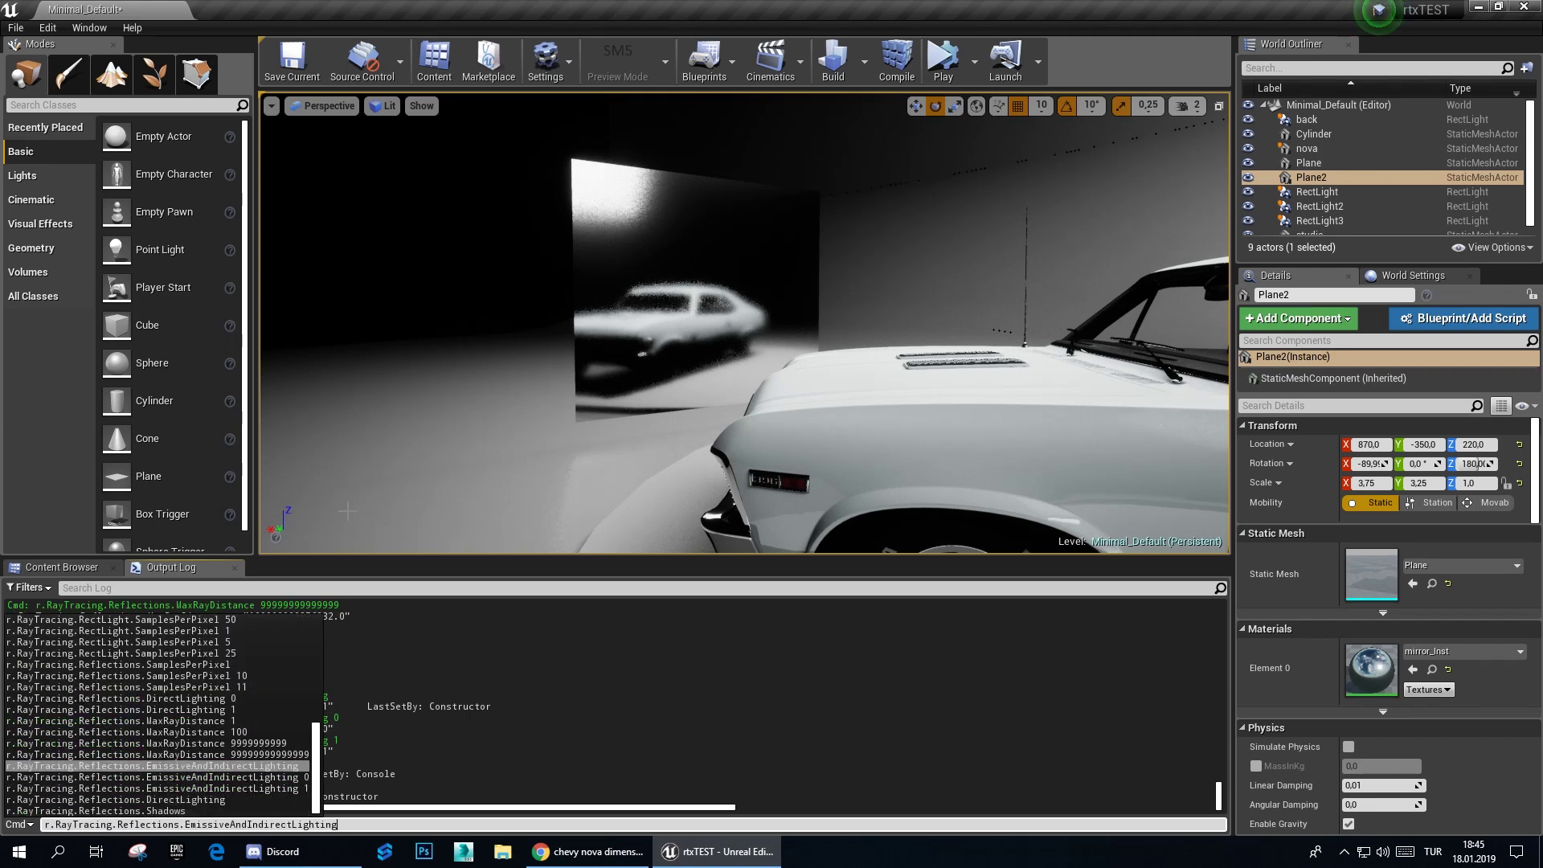
key("BackSpace")
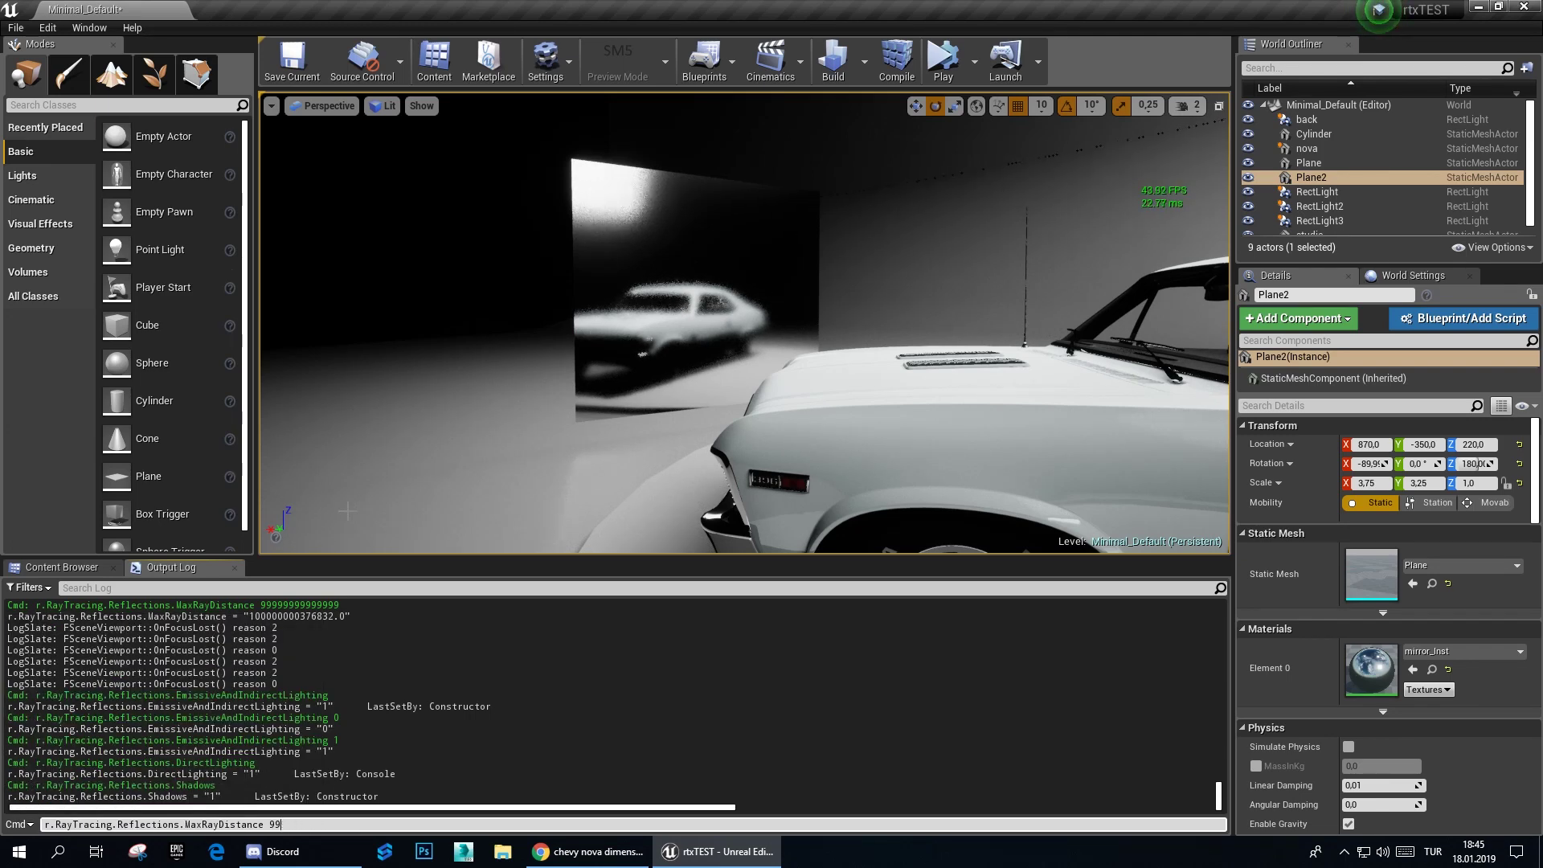
key("BackSpace")
key("BackSpace")
key("BackSpace")
key("Return")
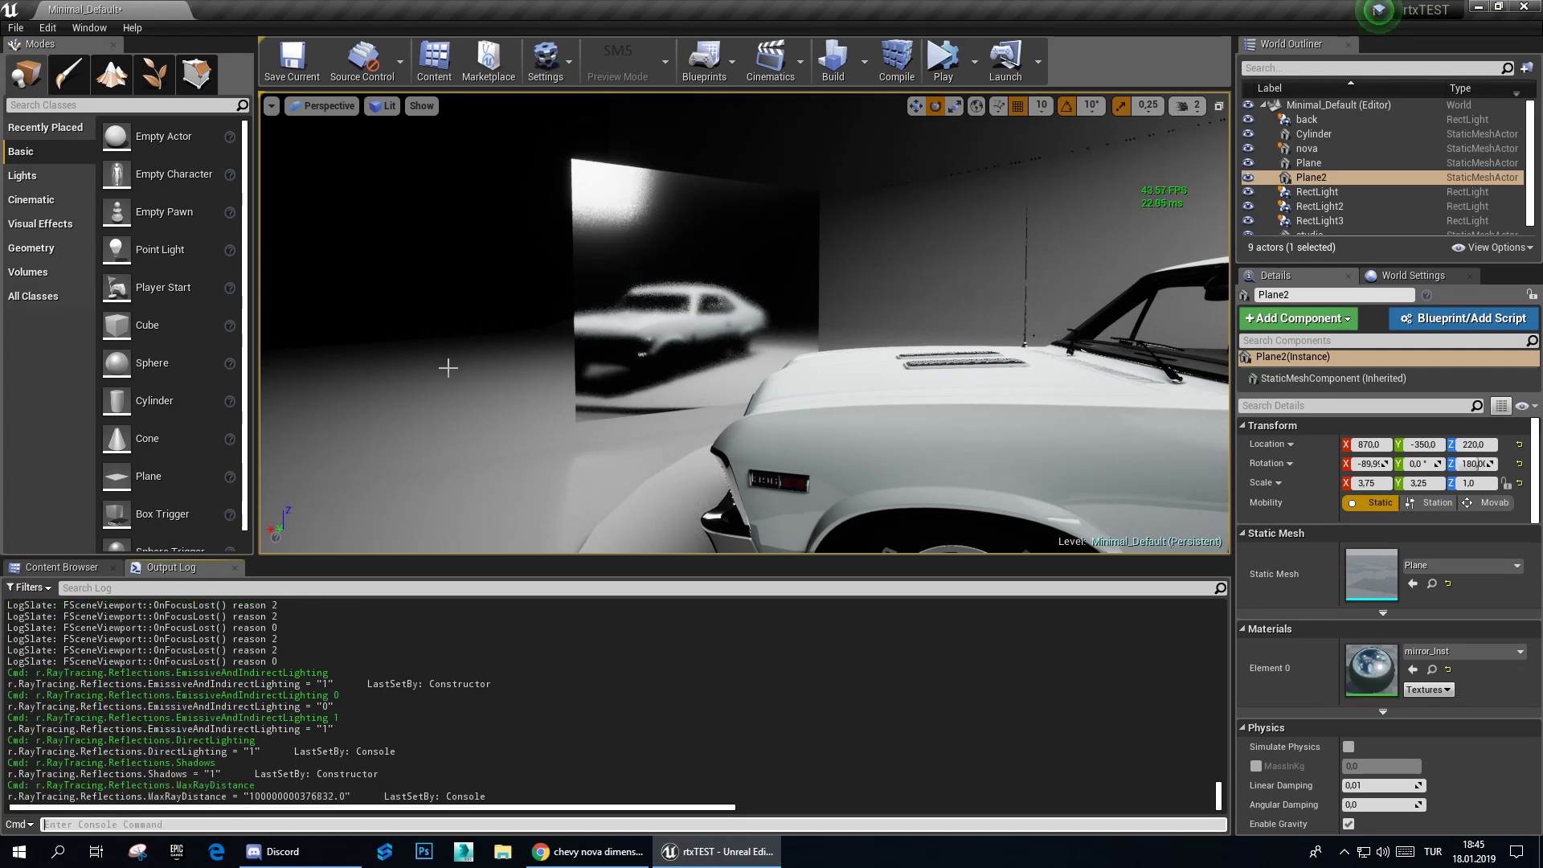
Step: Alt-drag the mirror plane along Y to create Plane3 at Y 380 beside the car
mouse_move(447, 367)
left_mouse_down()
mouse_move(386, 289)
mouse_move(584, 347)
left_mouse_up()
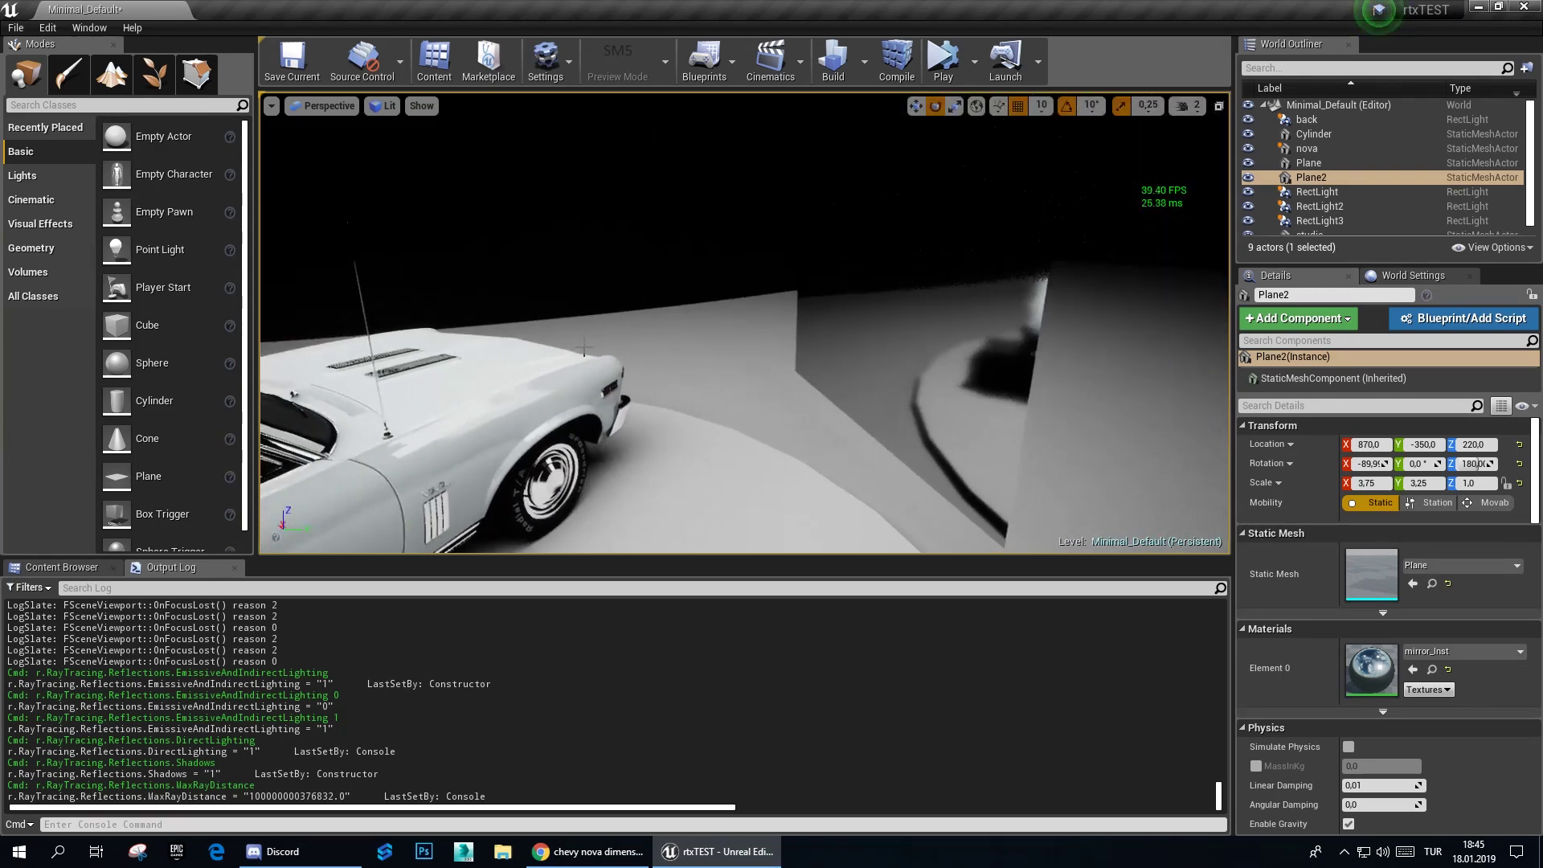
left_click(838, 294)
mouse_move(890, 290)
left_mouse_down("alt")
mouse_move(358, 345)
mouse_move(390, 344)
left_mouse_up("alt")
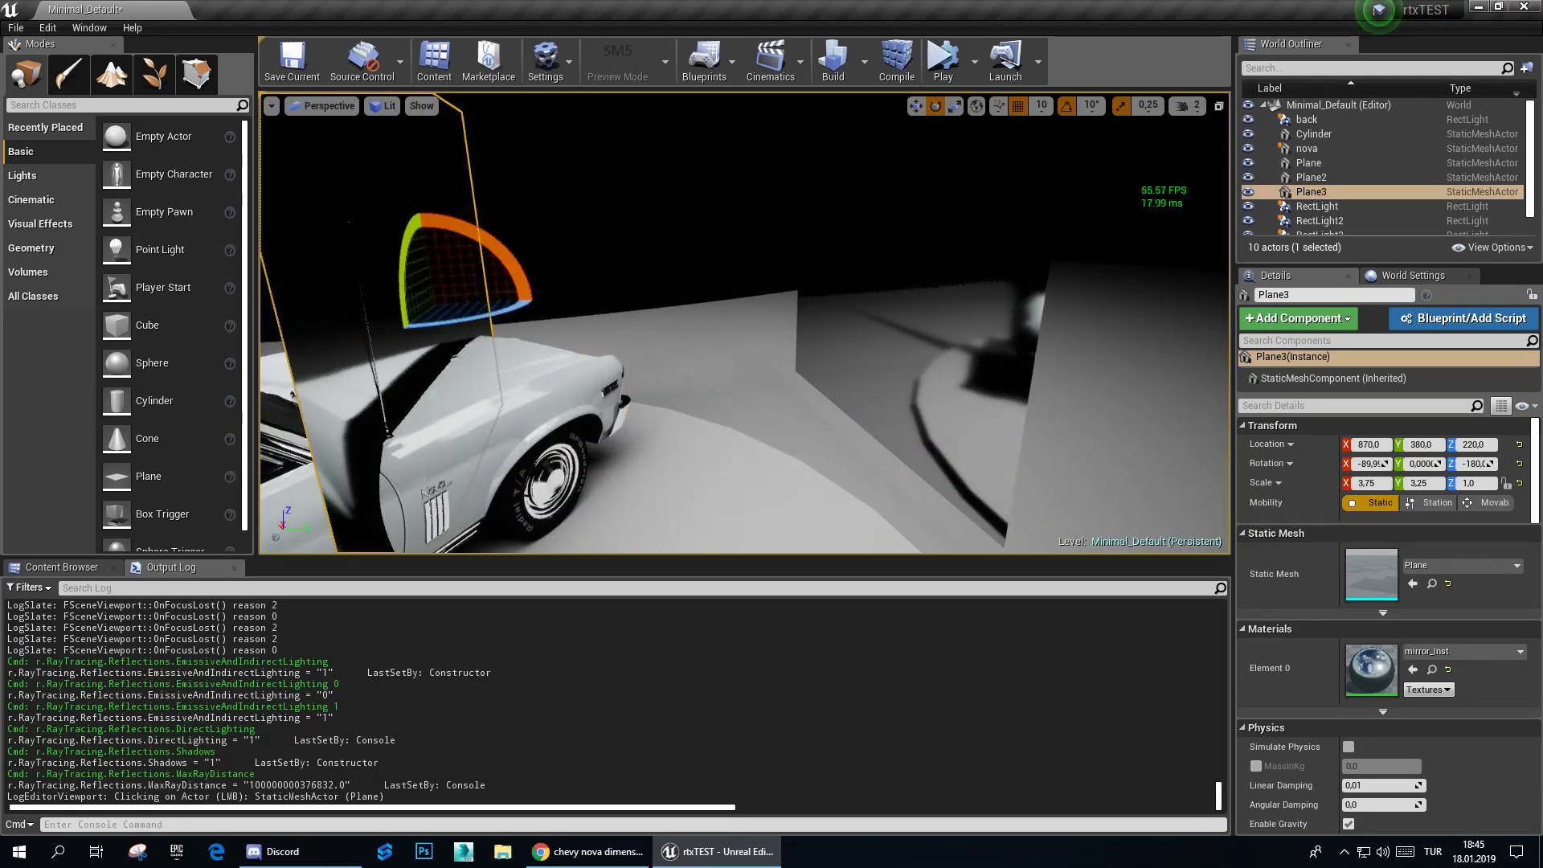
right_click_drag(744, 321, 562, 329)
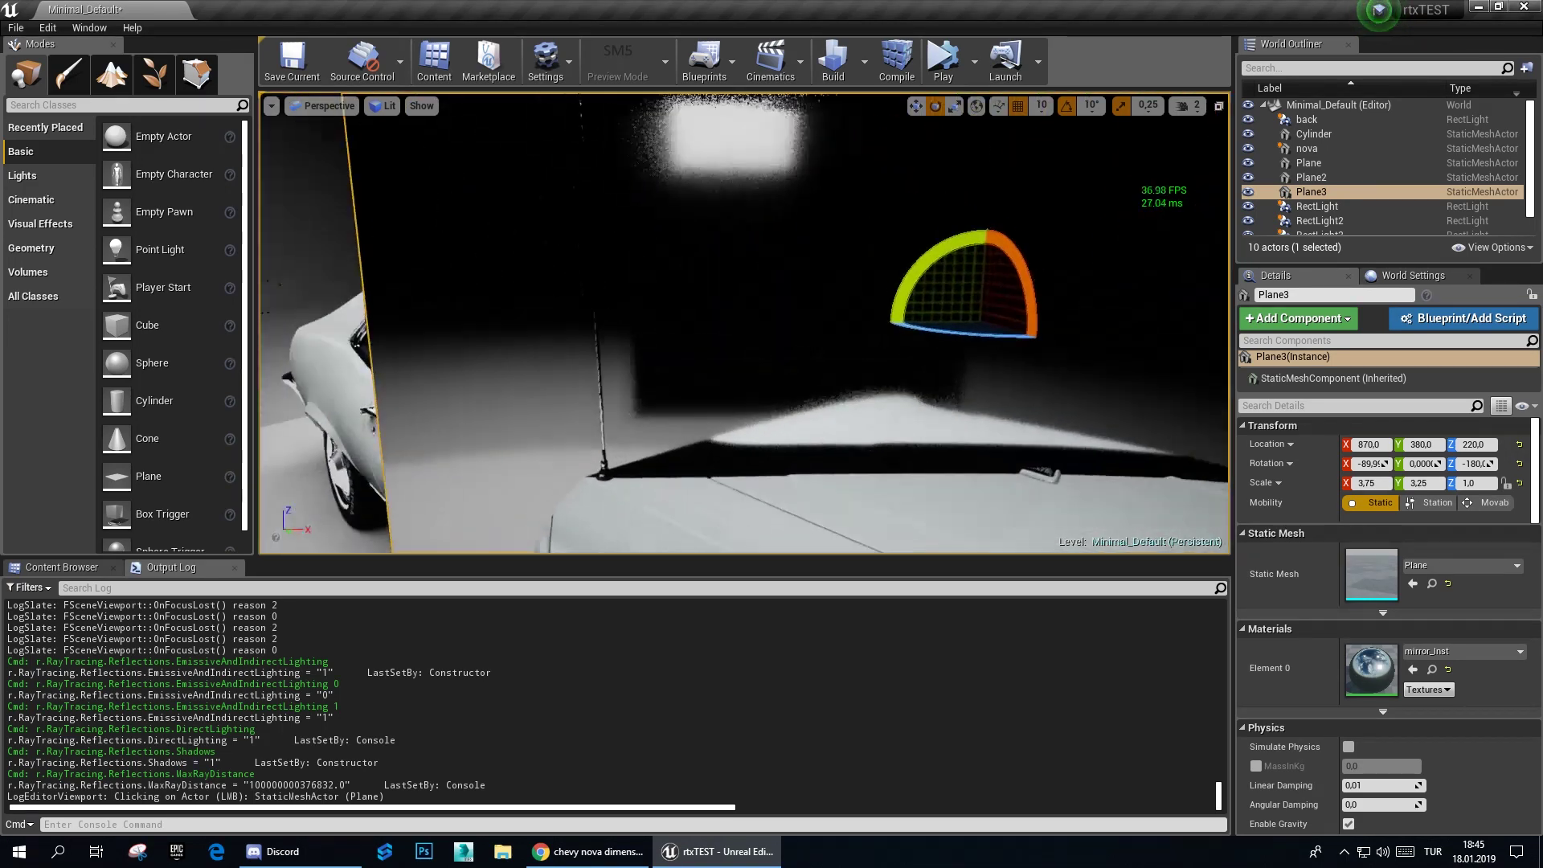
mouse_move(562, 329)
right_mouse_down()
mouse_move(610, 325)
mouse_move(880, 580)
right_mouse_up()
Step: Set mirror_Inst's second scalar parameter from 0,09 to 0,01 for sharper reflections
double_click(1375, 672)
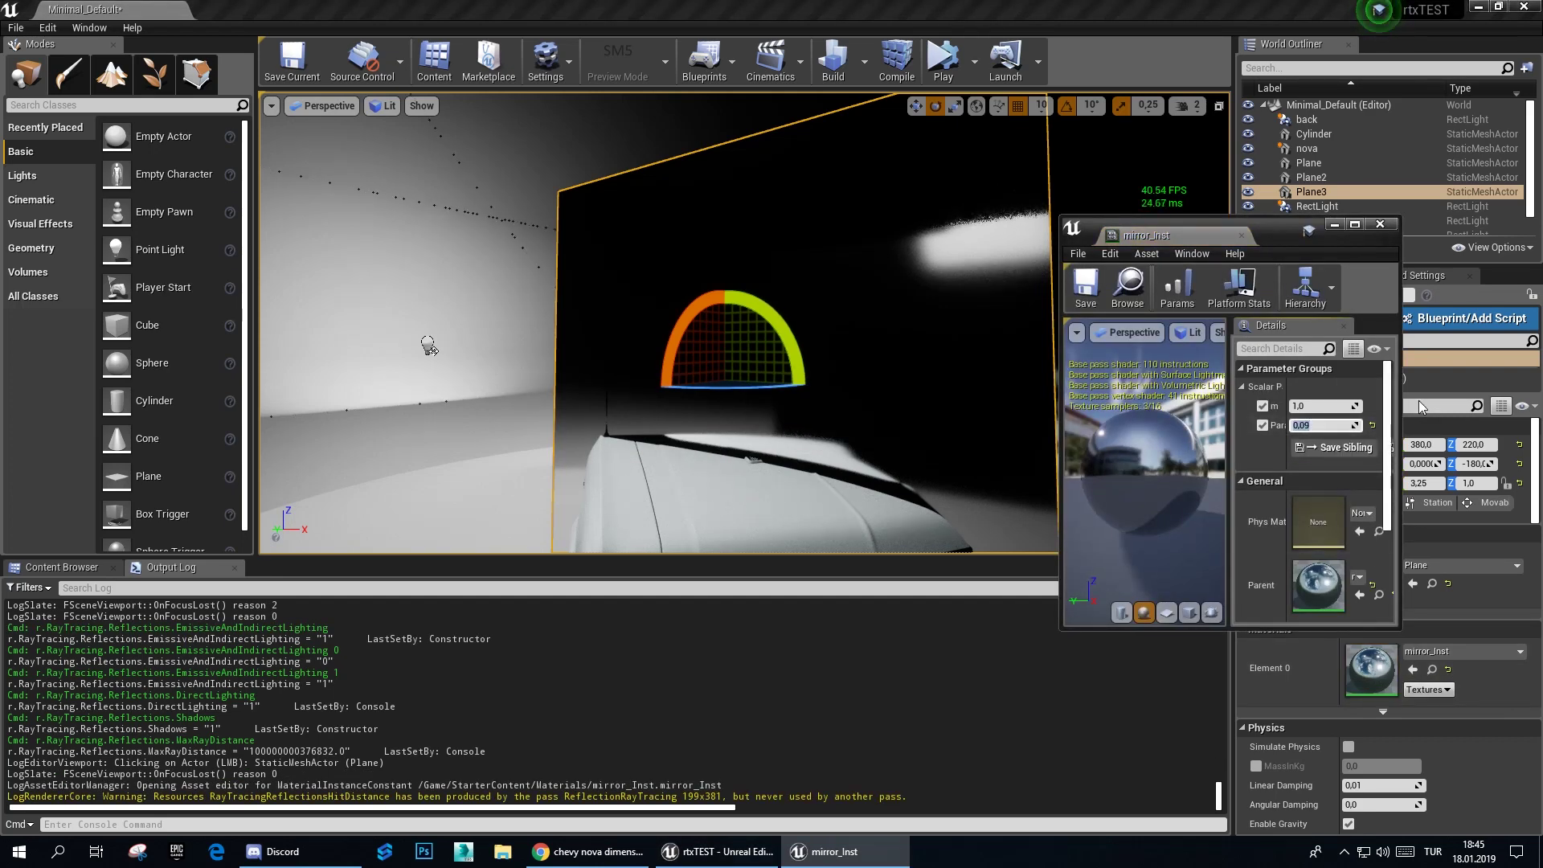
type("0,01")
key("Return")
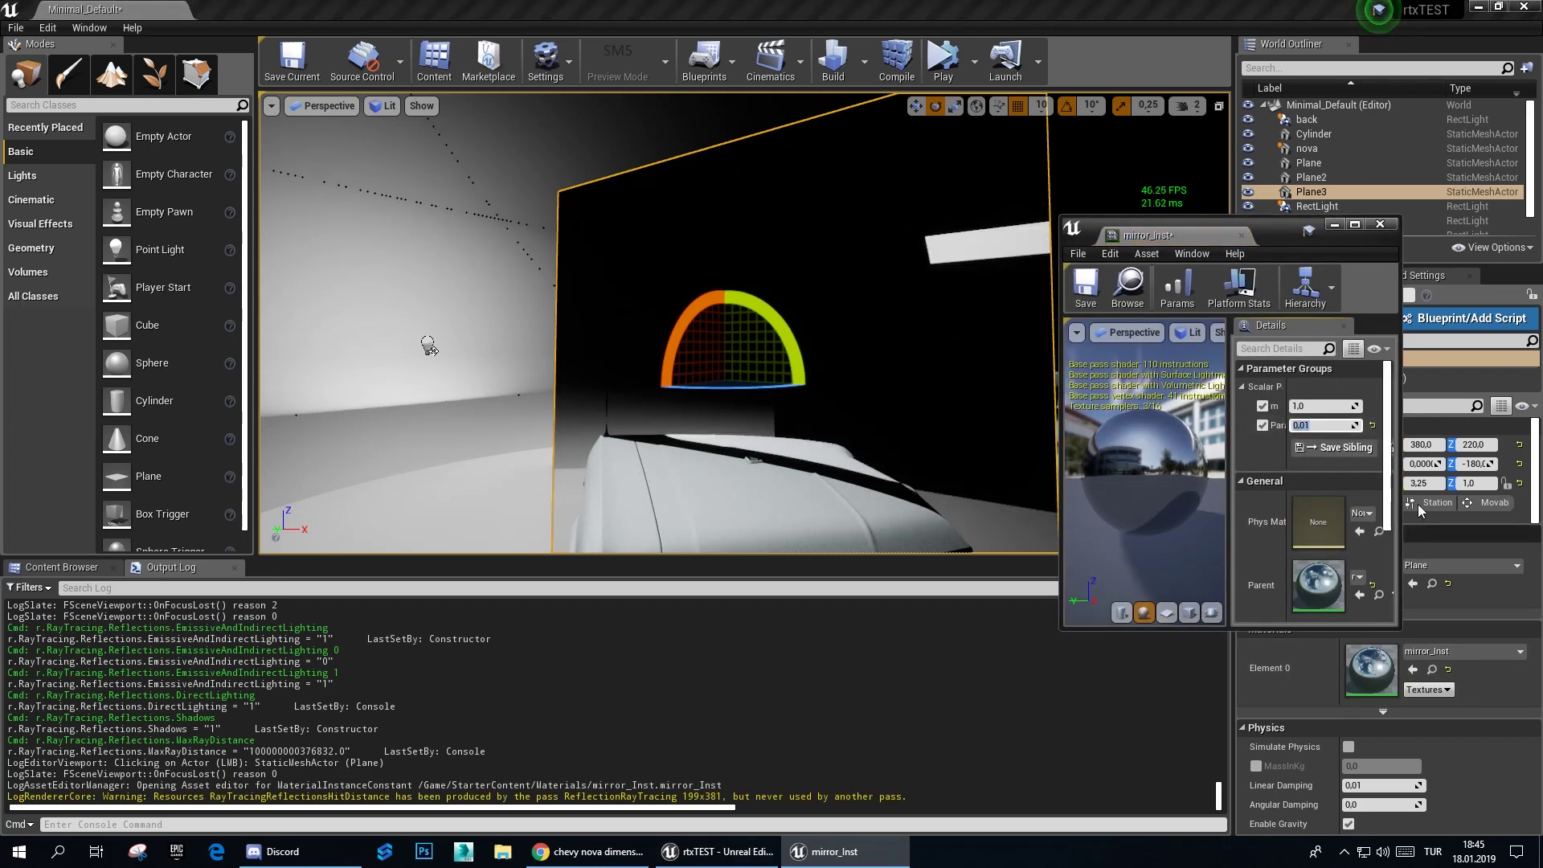
mouse_move(723, 345)
right_mouse_down()
mouse_move(851, 370)
mouse_move(723, 361)
mouse_move(832, 368)
right_mouse_up()
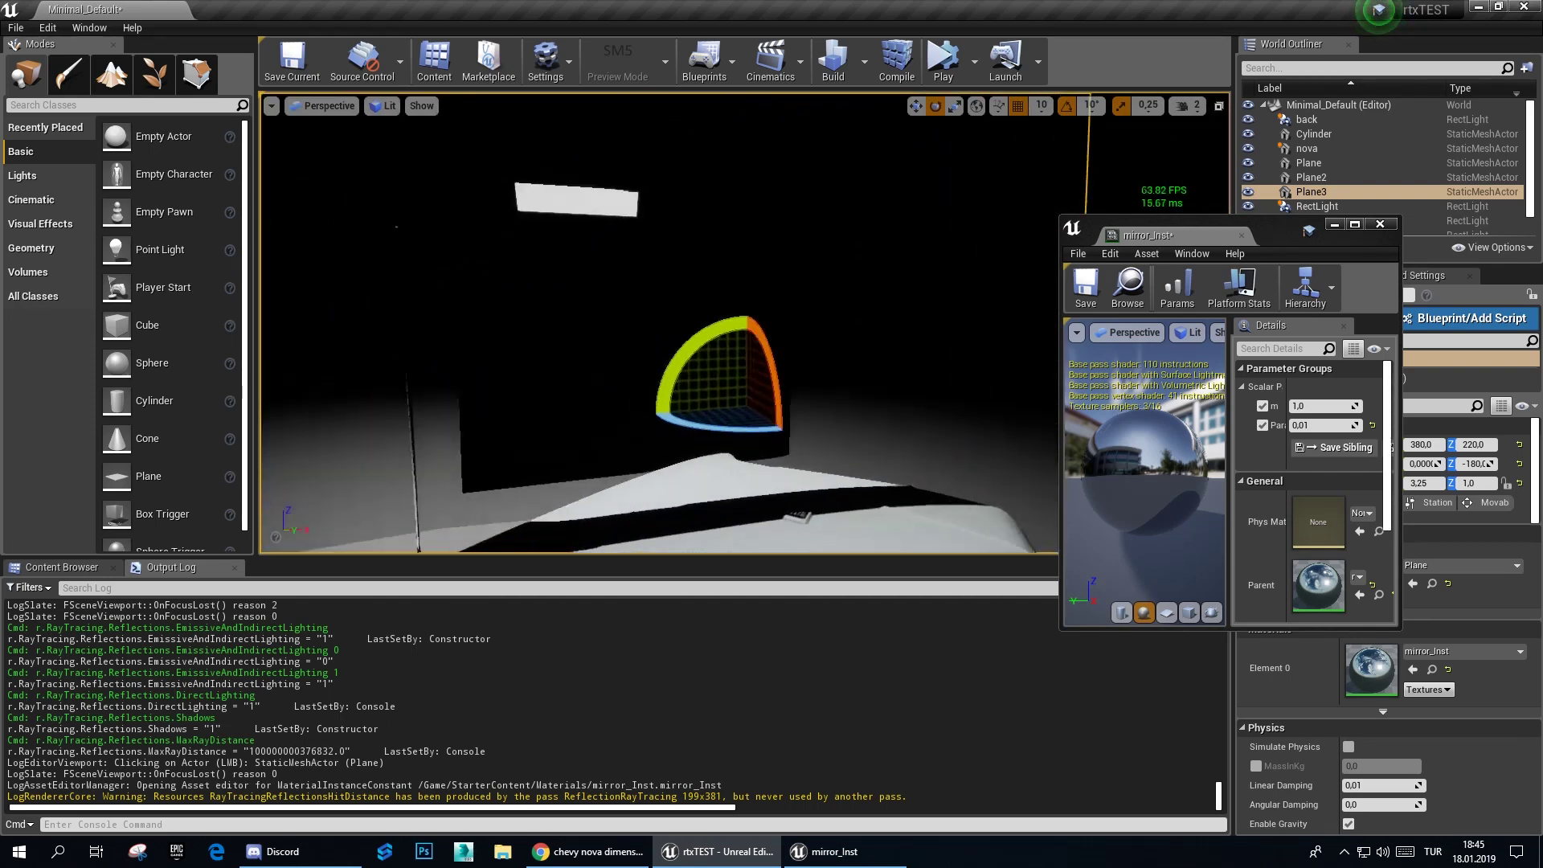
Step: Delete the duplicate Plane3 mirror panel and pull back to the car and floor disc
left_click(831, 367)
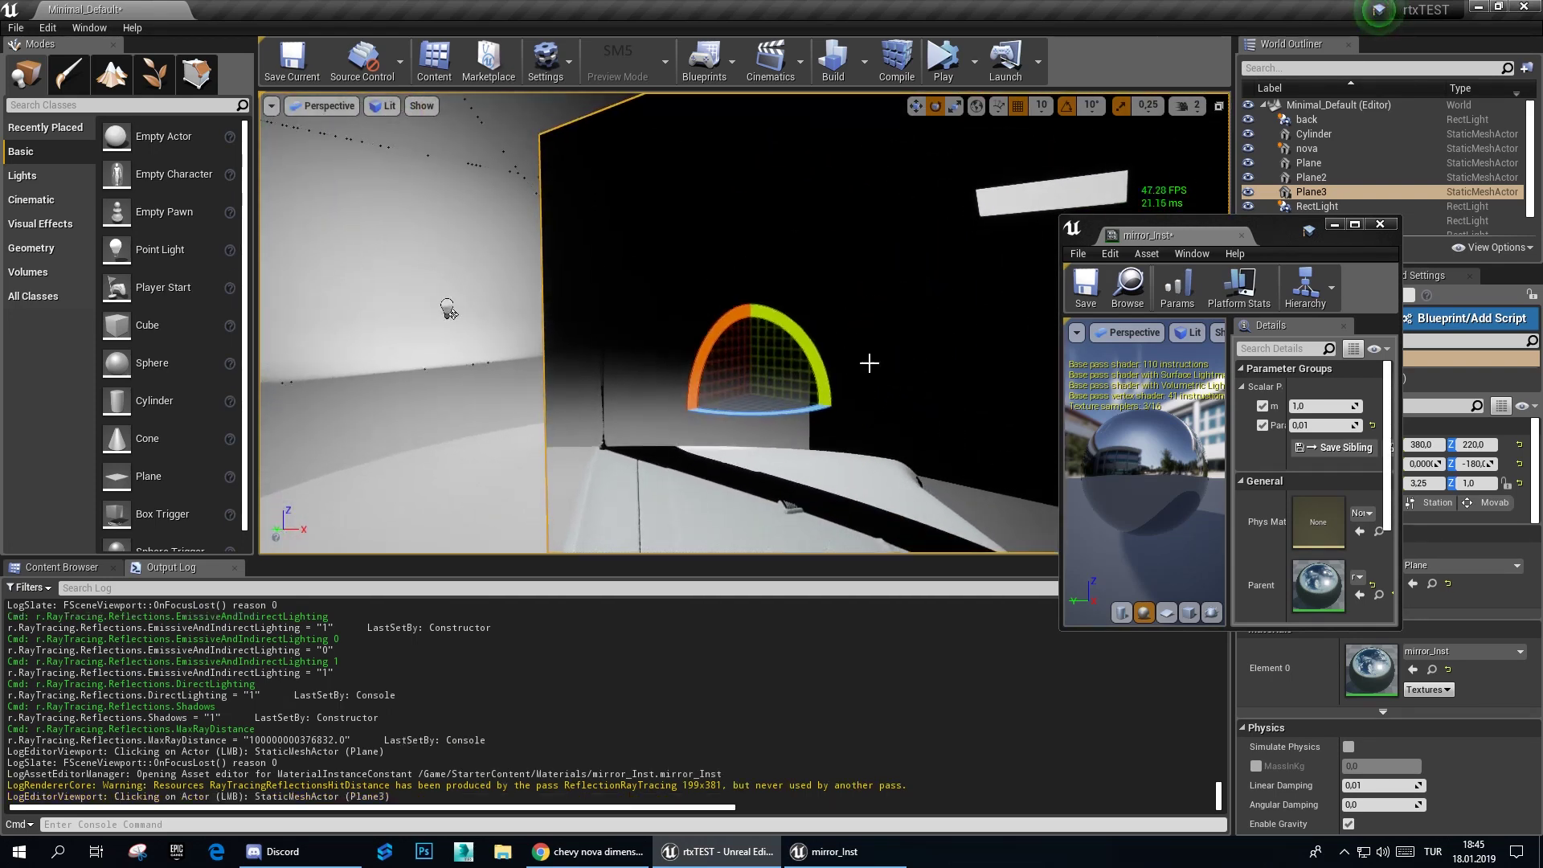
key("Delete")
right_click_drag(808, 140, 808, 141)
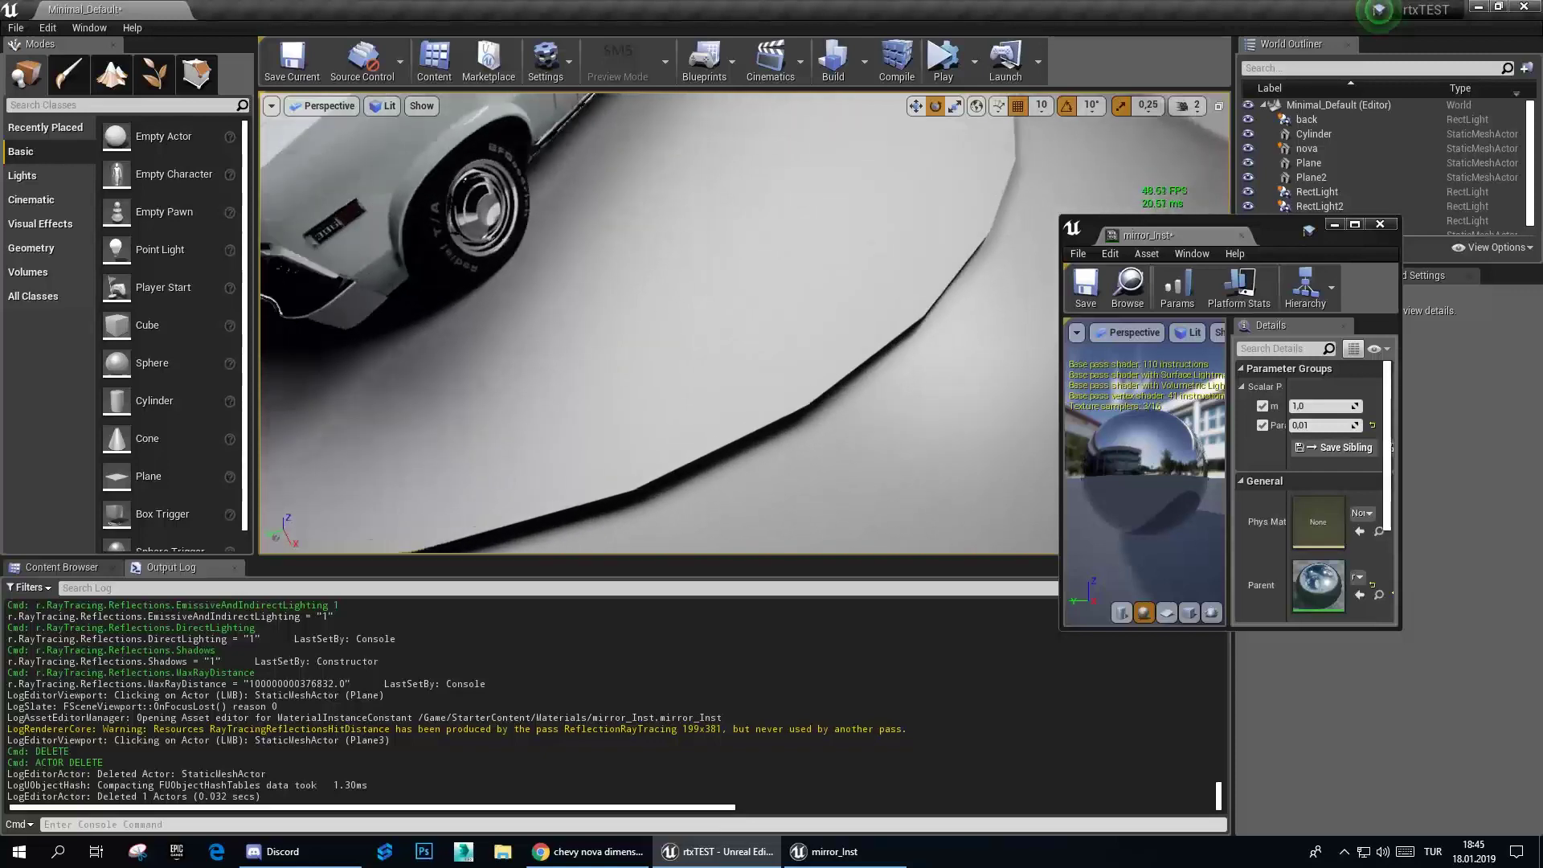
Step: Apply M_Metal_Chrome to the turntable disc and view its reflections from low down
left_click(71, 569)
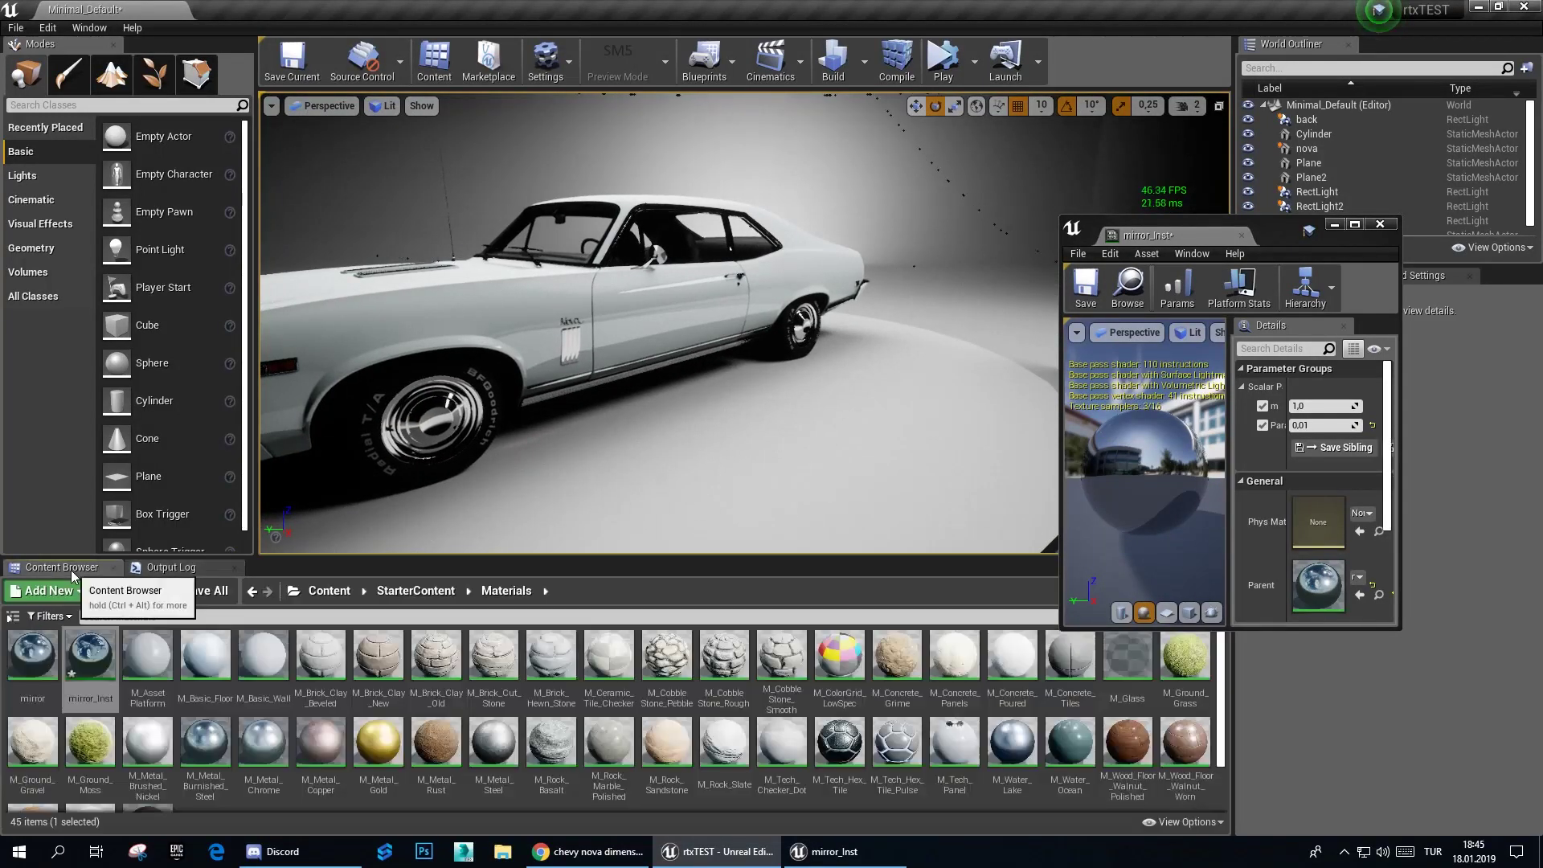
left_click_drag(264, 739, 833, 431)
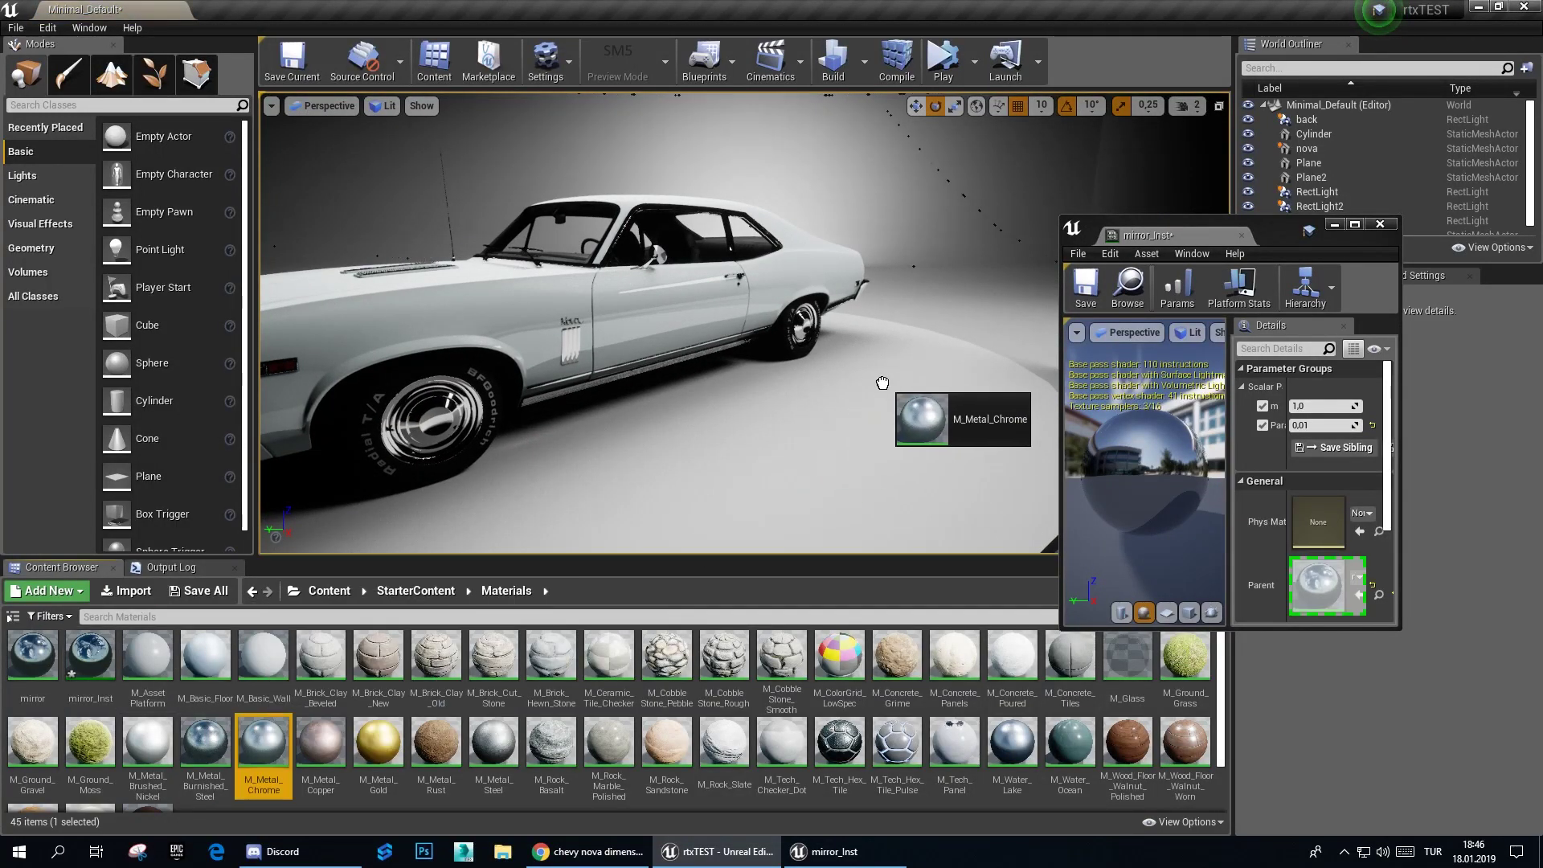
right_click_drag(832, 430, 832, 431)
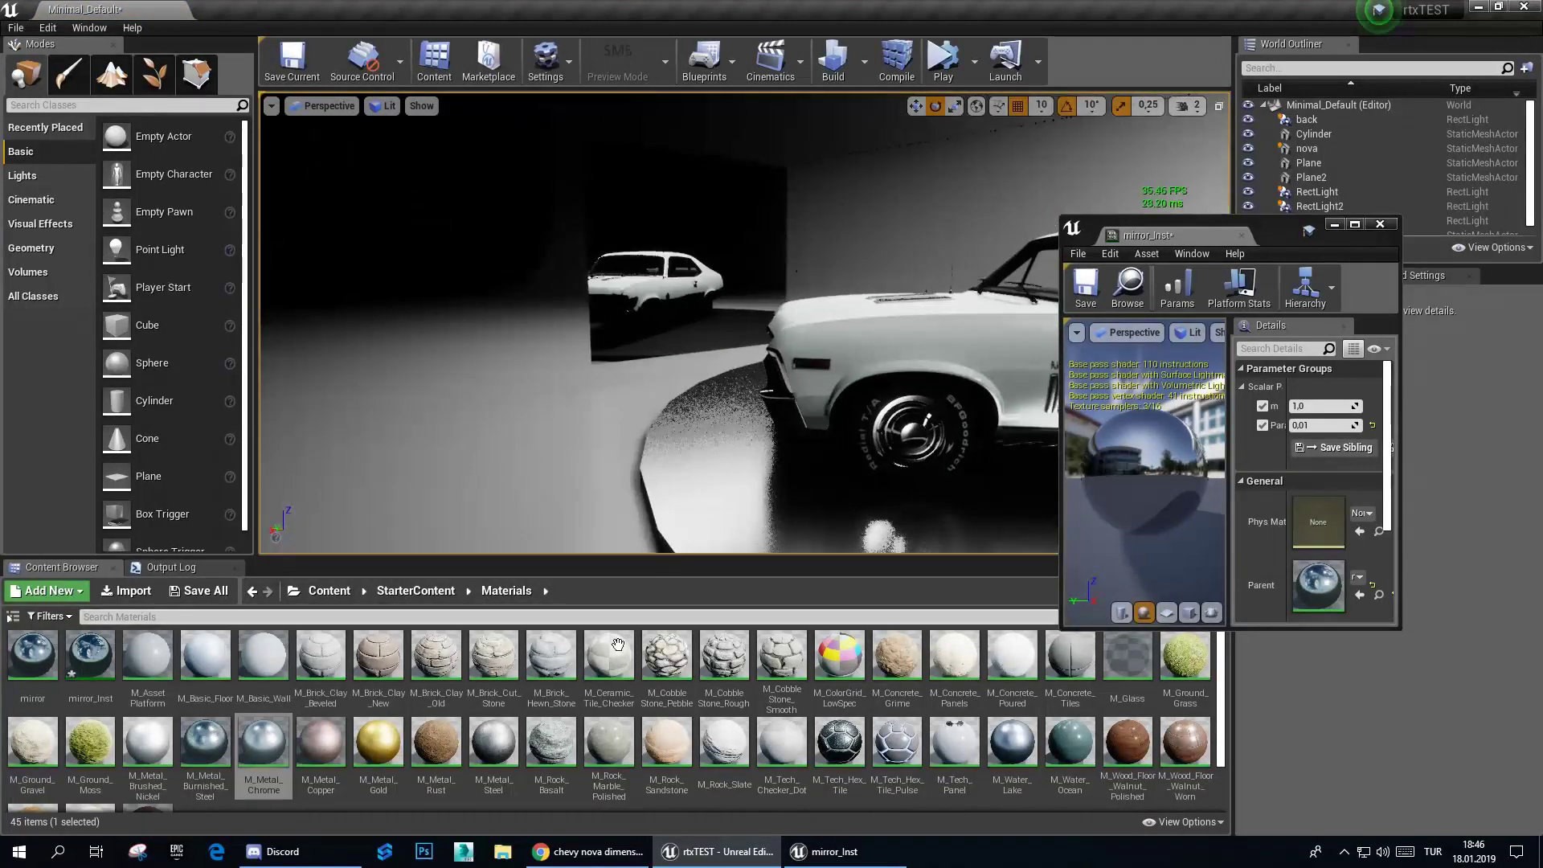
Step: Give the wall panel Burnished Steel, then a different metal material
left_click_drag(241, 739, 643, 345)
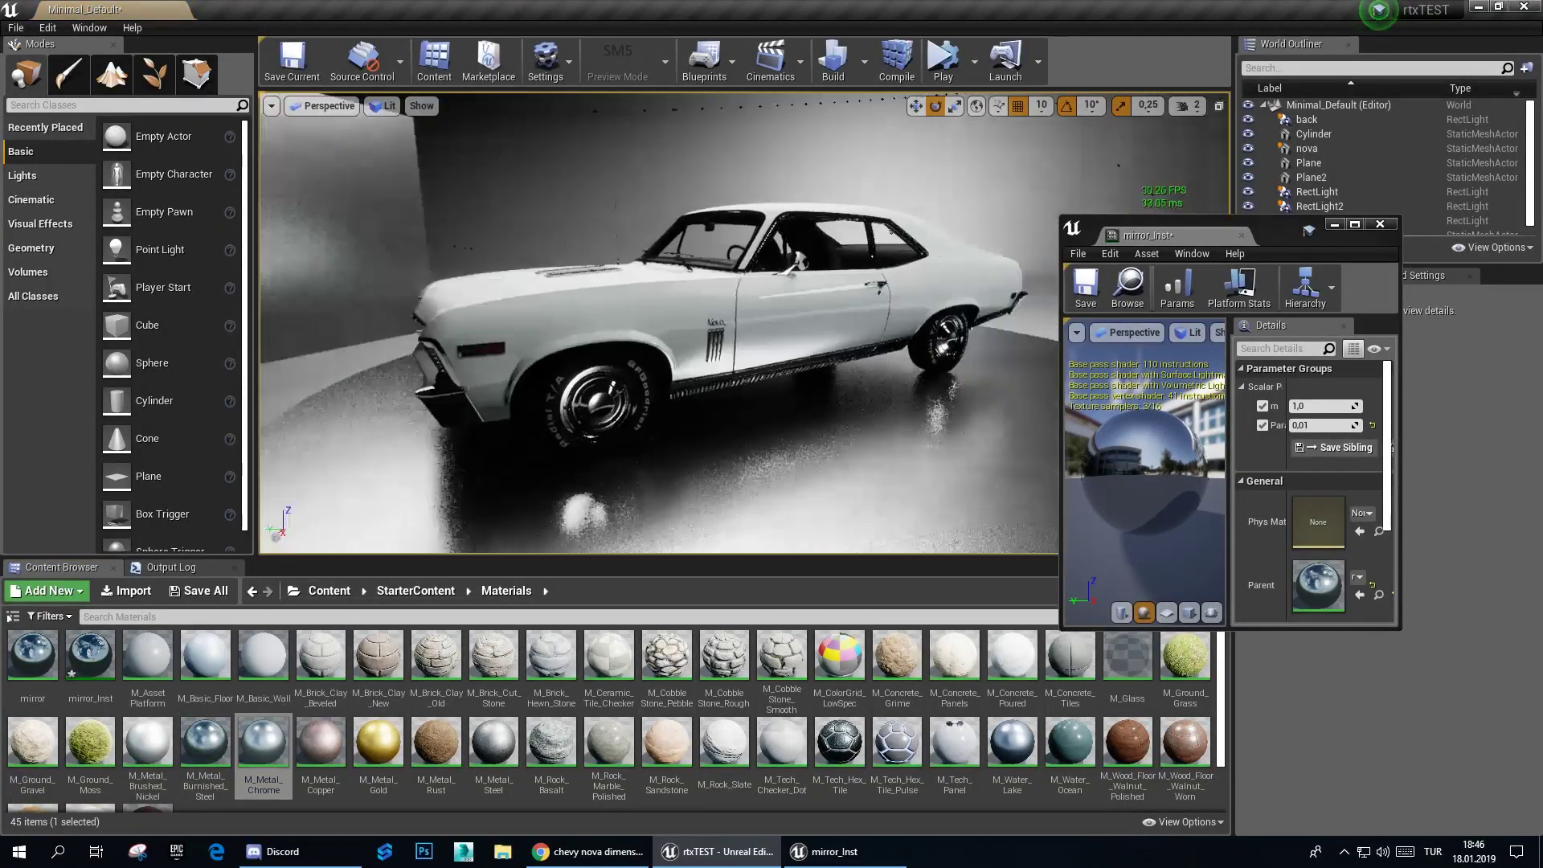
right_click_drag(643, 345, 630, 411)
left_click_drag(298, 728, 774, 372)
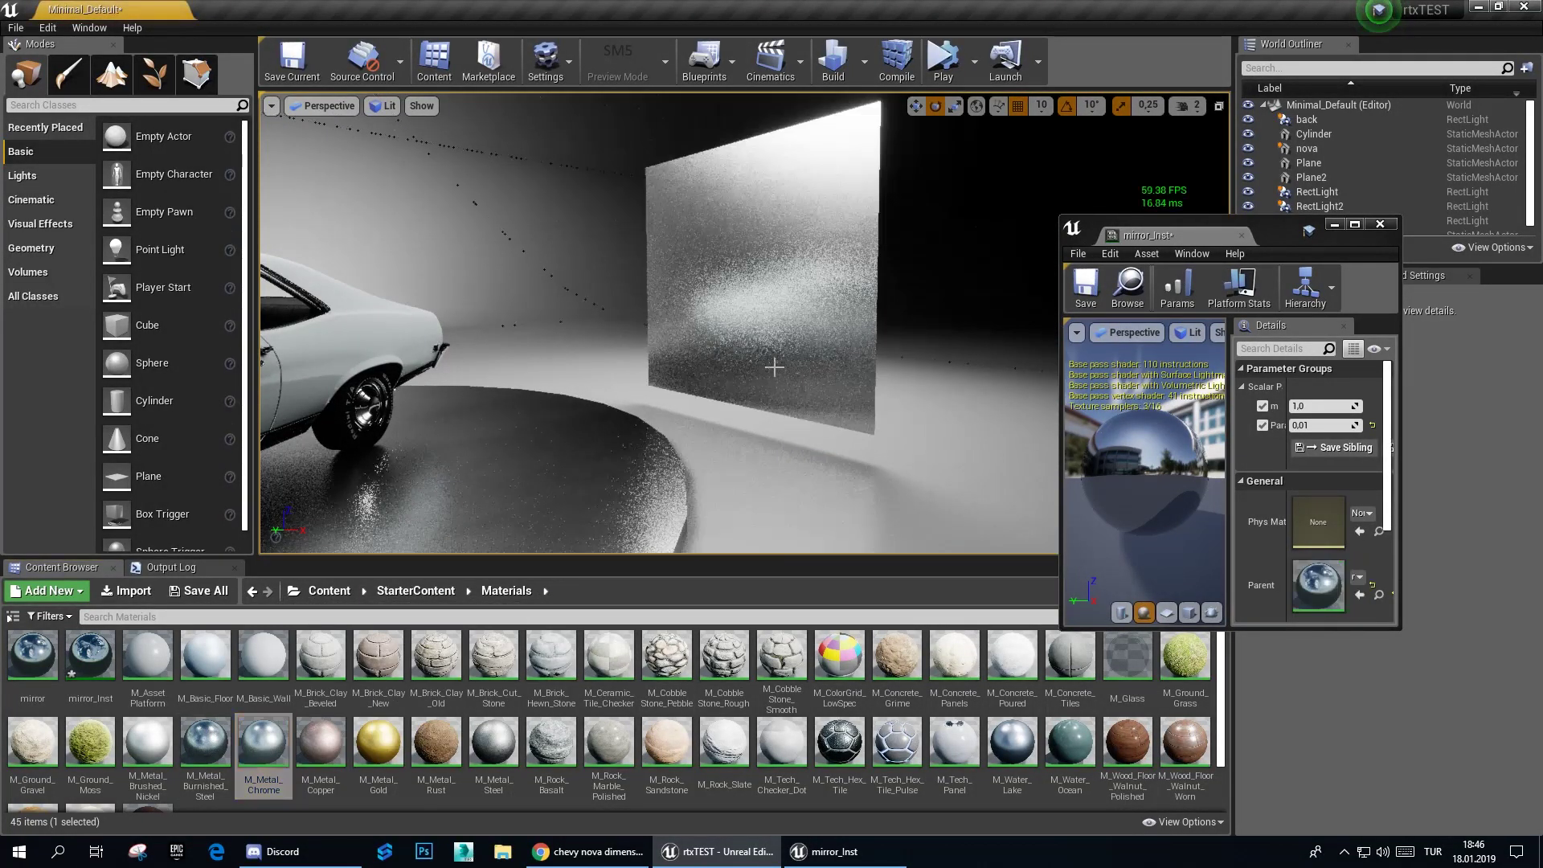
right_click_drag(775, 372, 1029, 364)
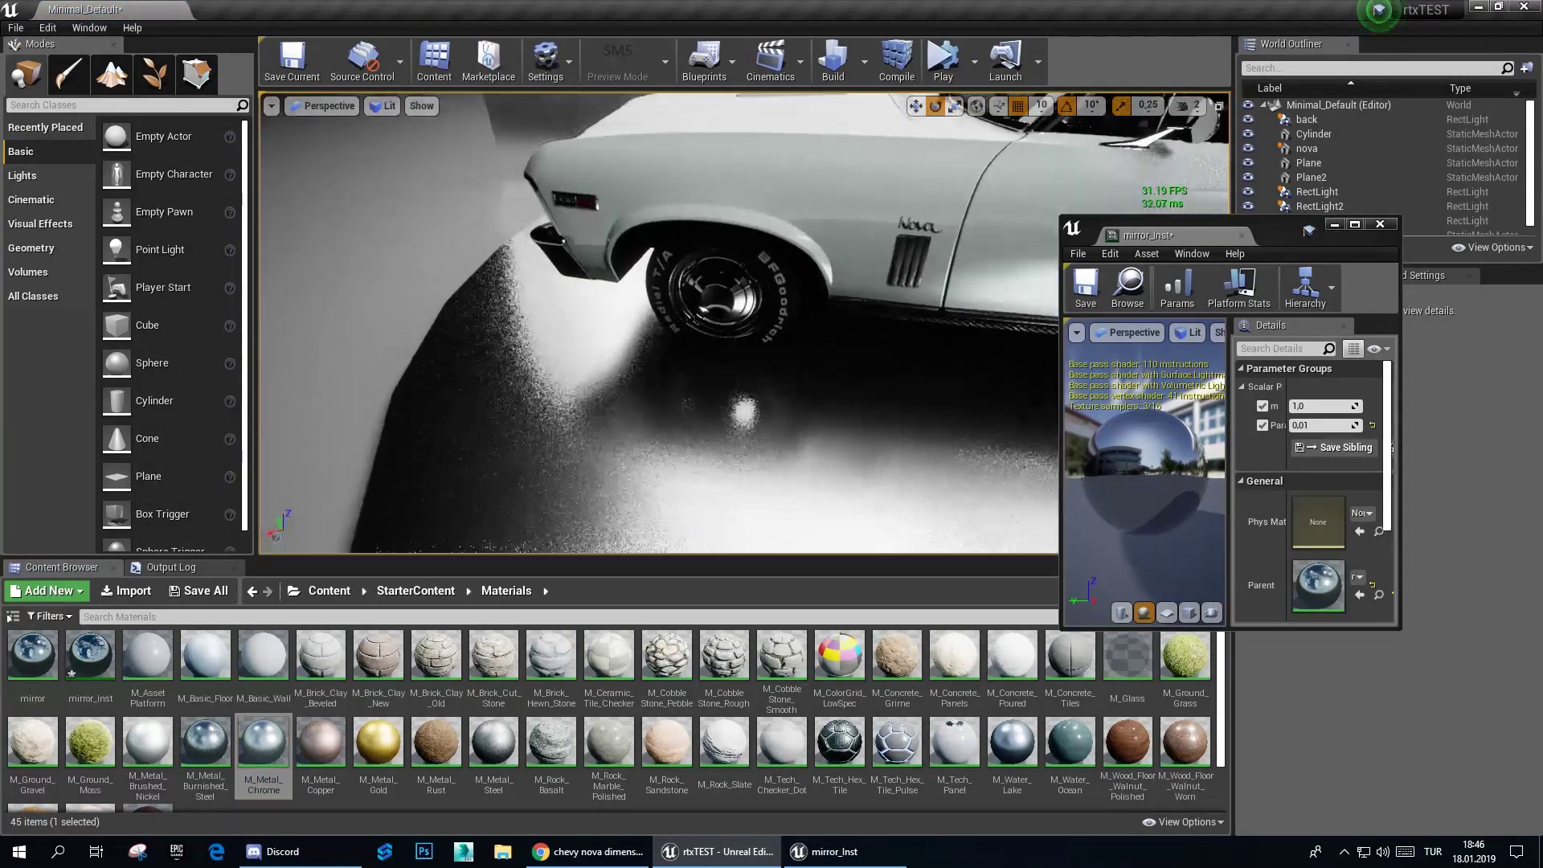
right_click_drag(746, 323, 746, 324)
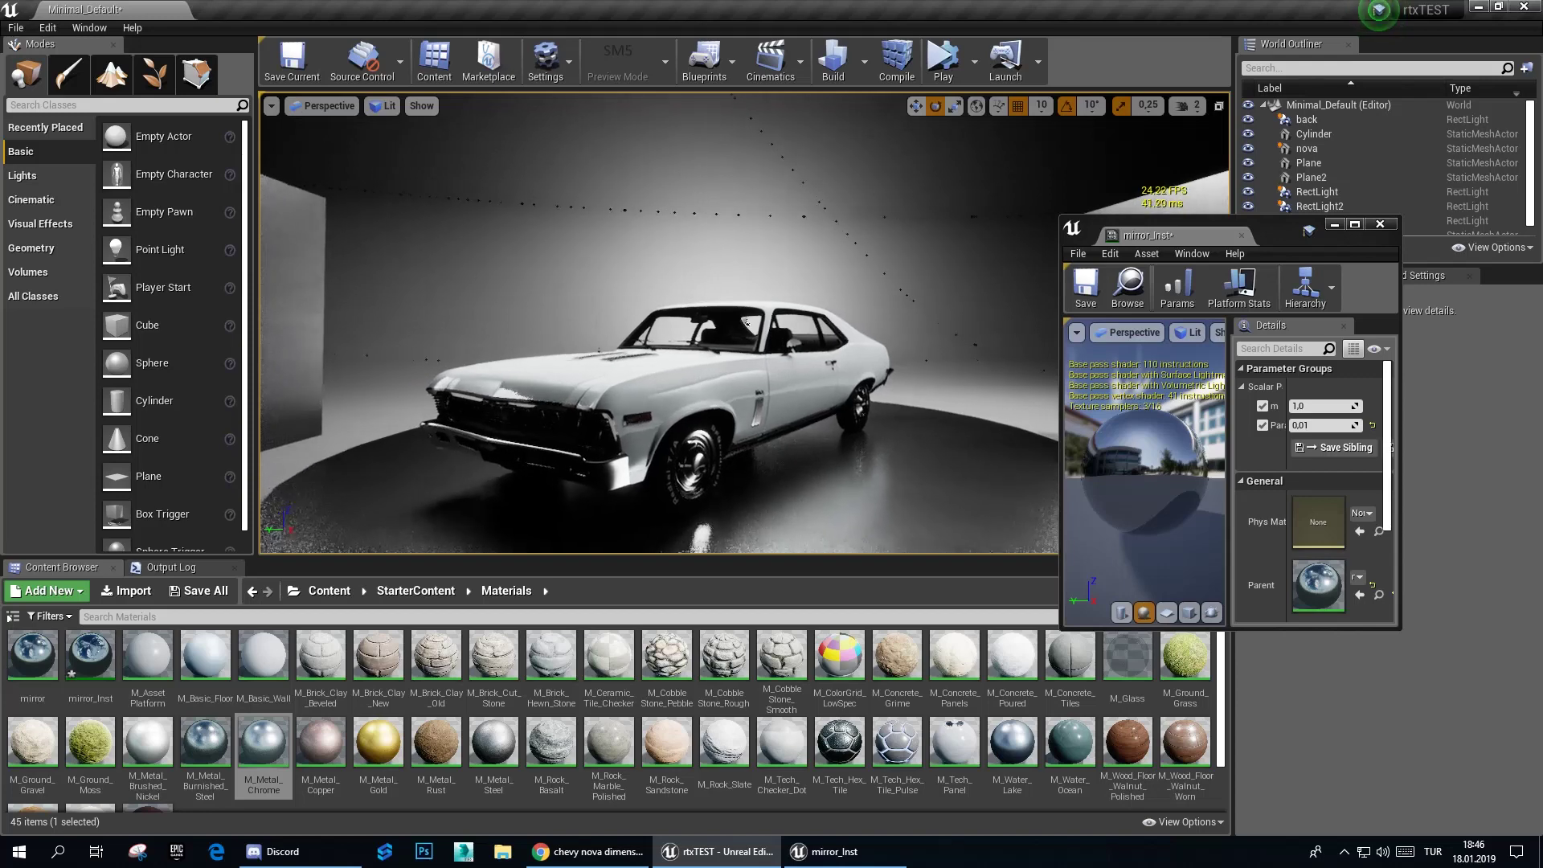
Step: Start Play and try burnished steel, rough and mirror_Inst materials on the platform and walls
left_click(937, 69)
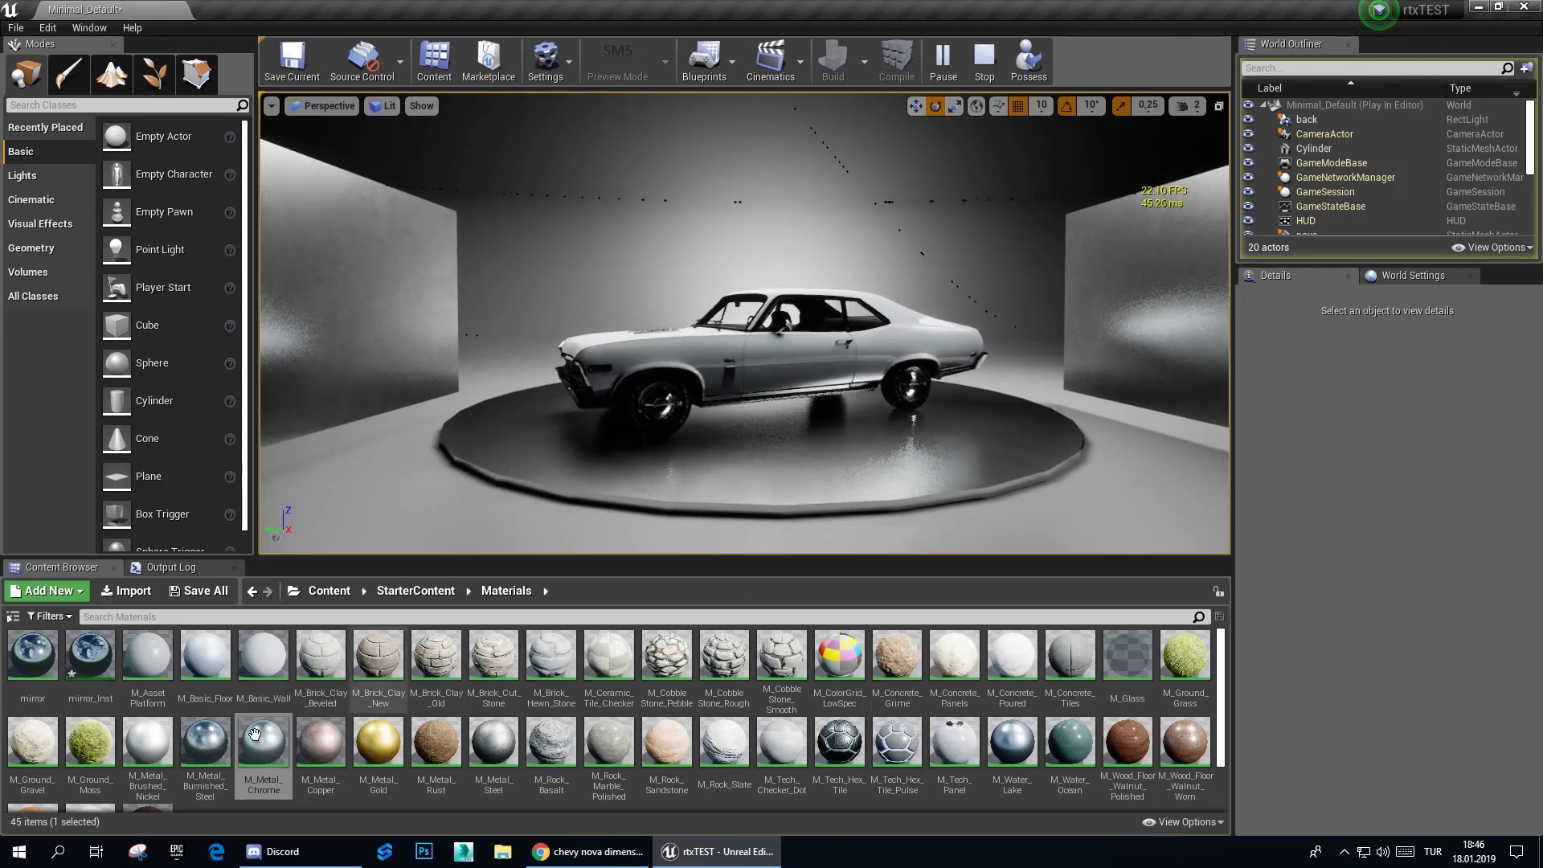
left_click_drag(205, 739, 681, 454)
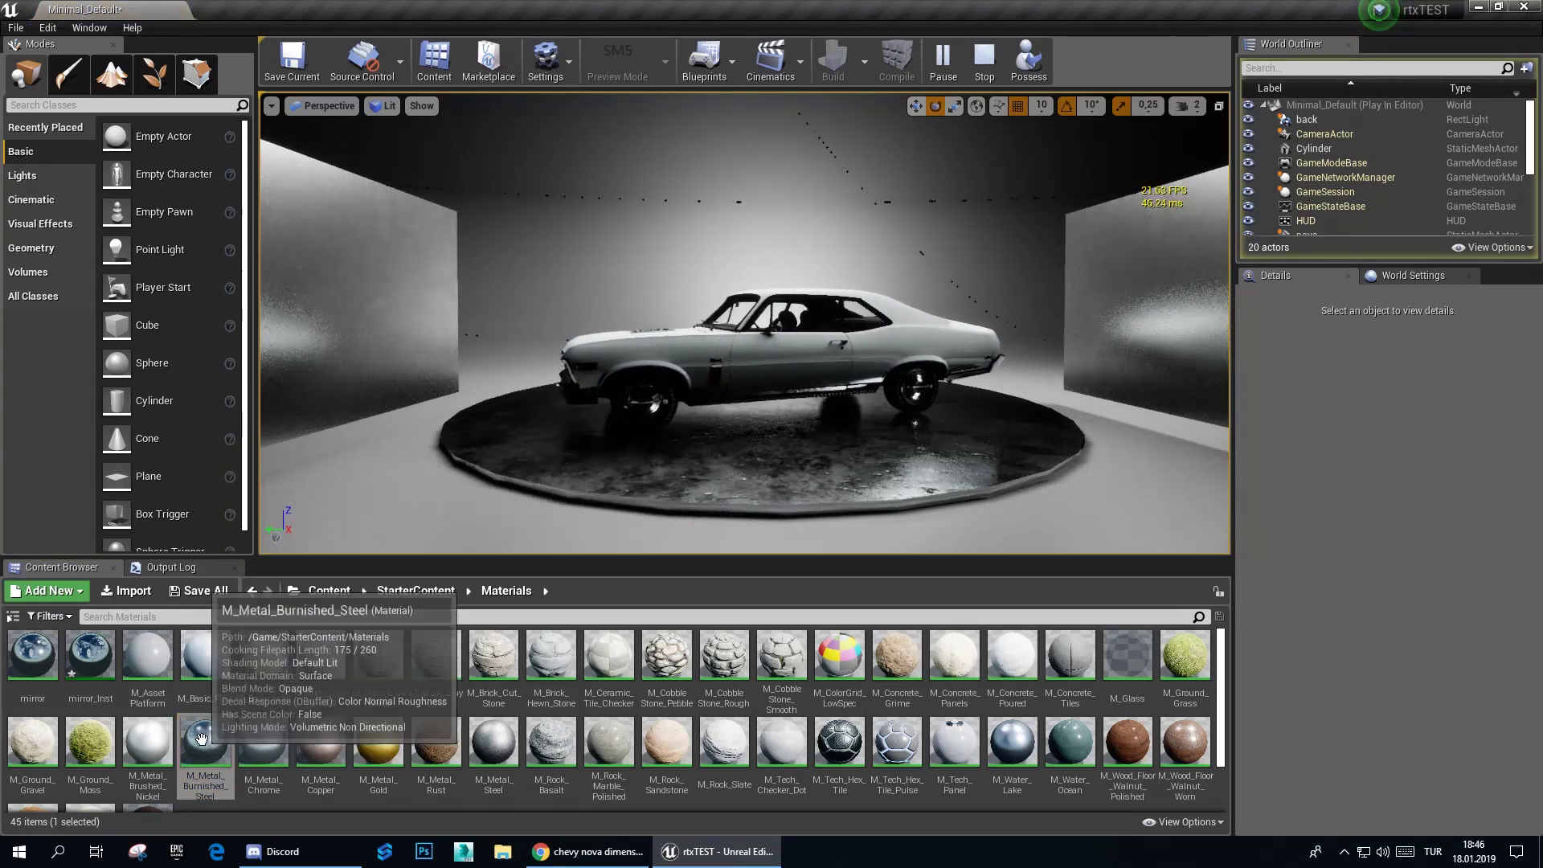
left_click_drag(344, 651, 364, 390)
left_click_drag(208, 731, 1108, 324)
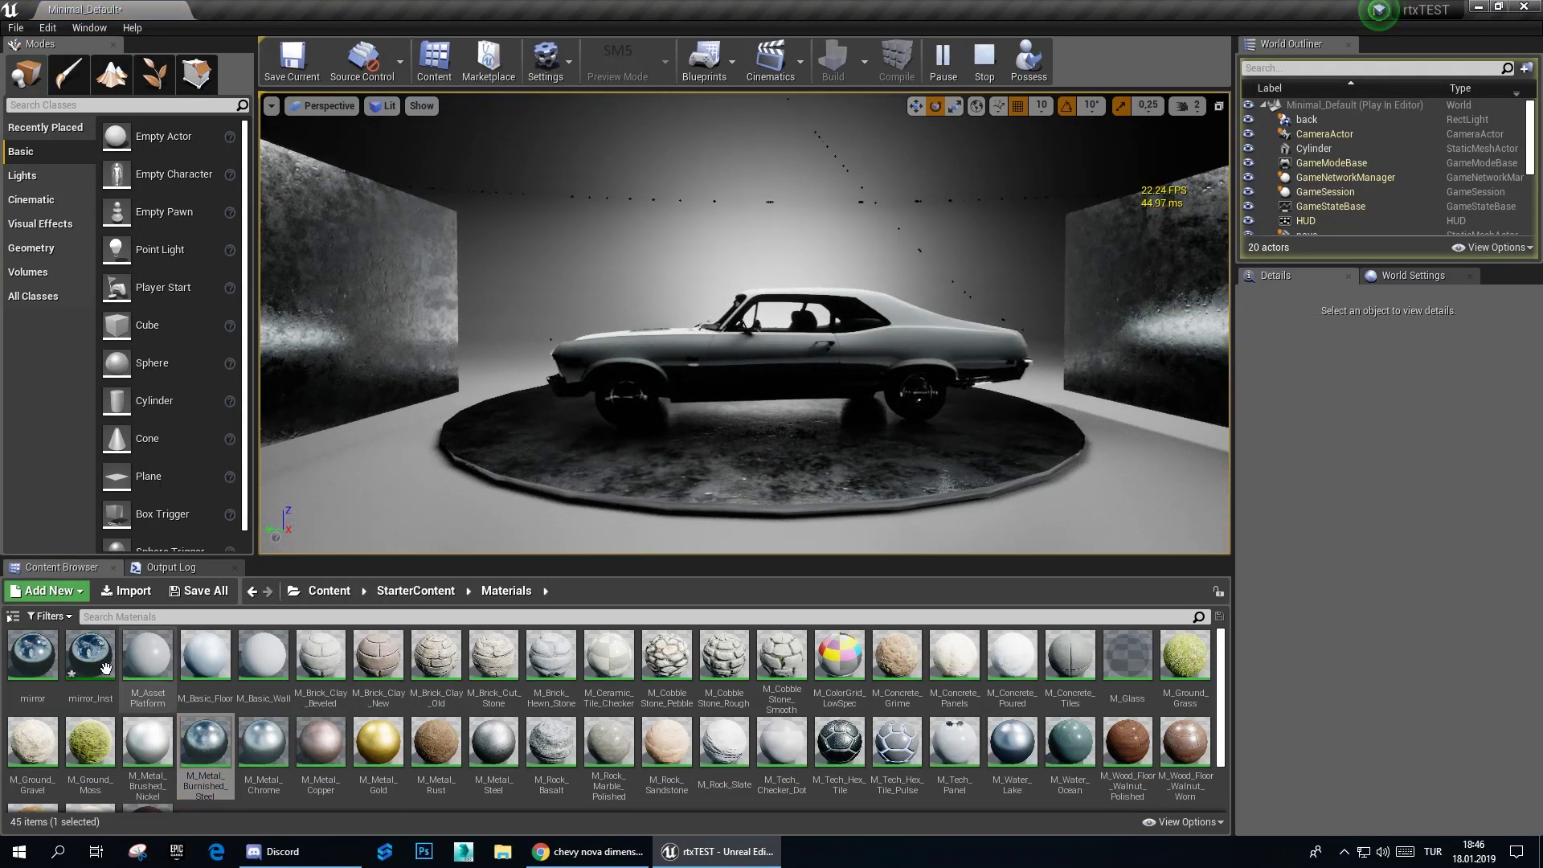
left_click_drag(105, 668, 572, 477)
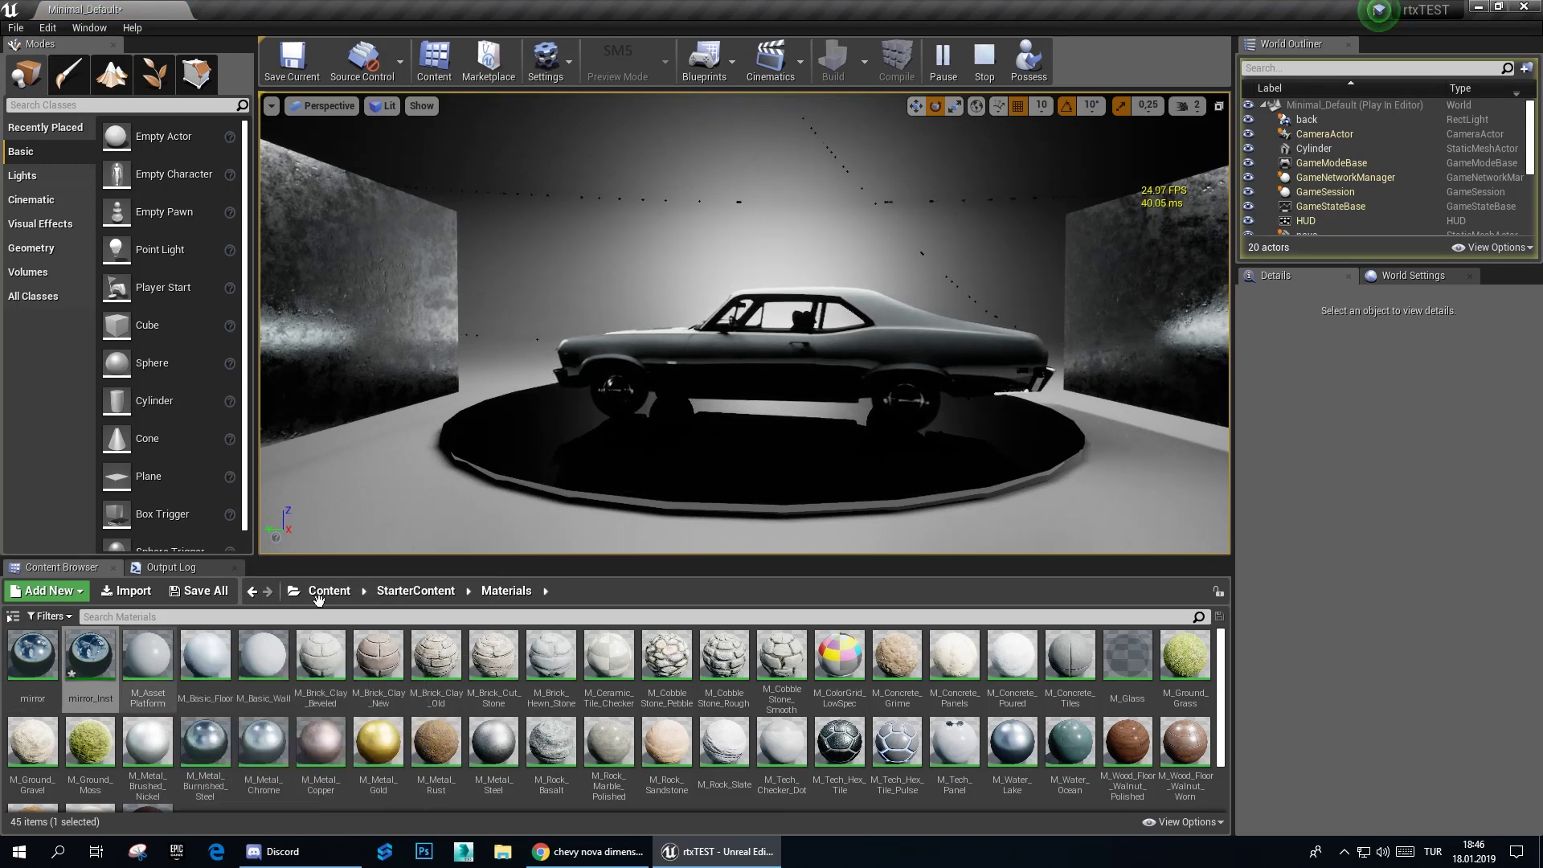
Step: Put M_AssetPlatform on the turntable, make both walls plain grey, and stop playing
left_click_drag(147, 654, 644, 486)
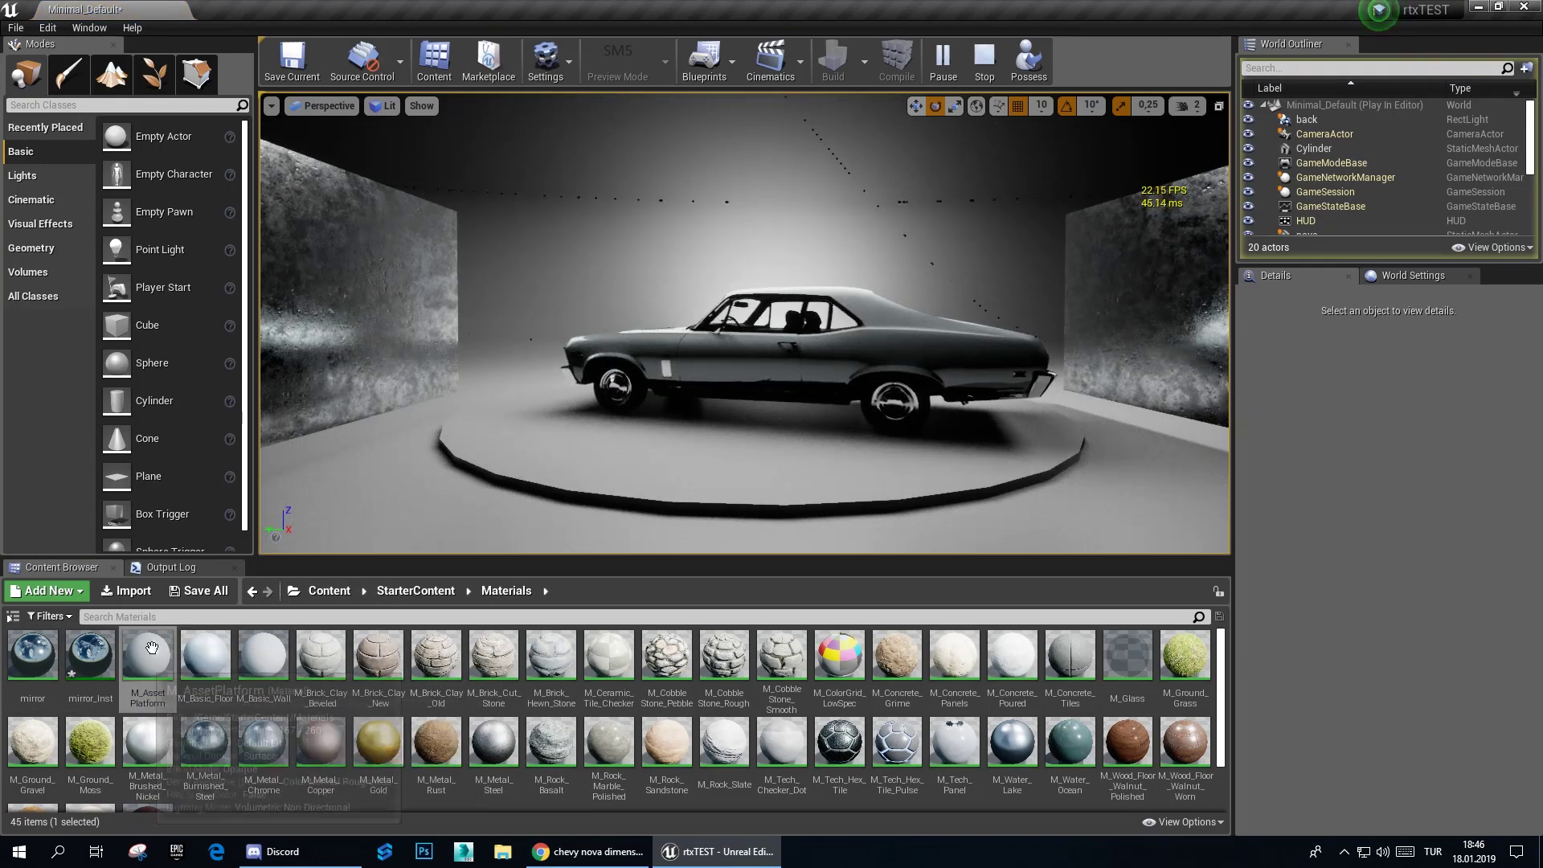
left_click_drag(263, 655, 362, 282)
left_click_drag(263, 655, 1157, 337)
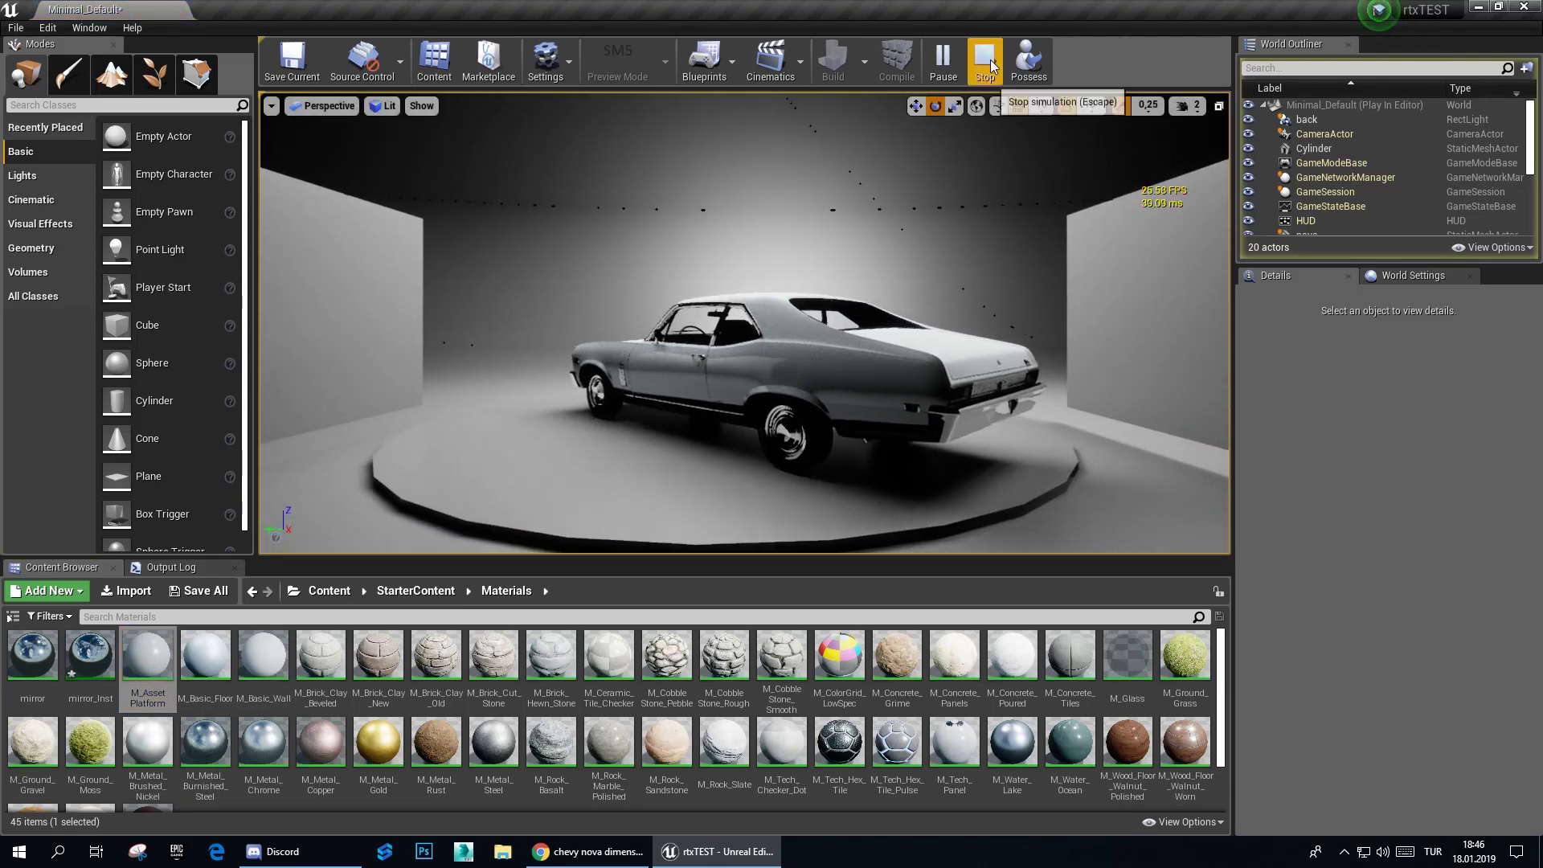
left_click(988, 59)
Step: Set r.RayTracing.Reflections.MaxRayDistance to 10 from the Output Log console
right_click_drag(601, 536, 554, 537)
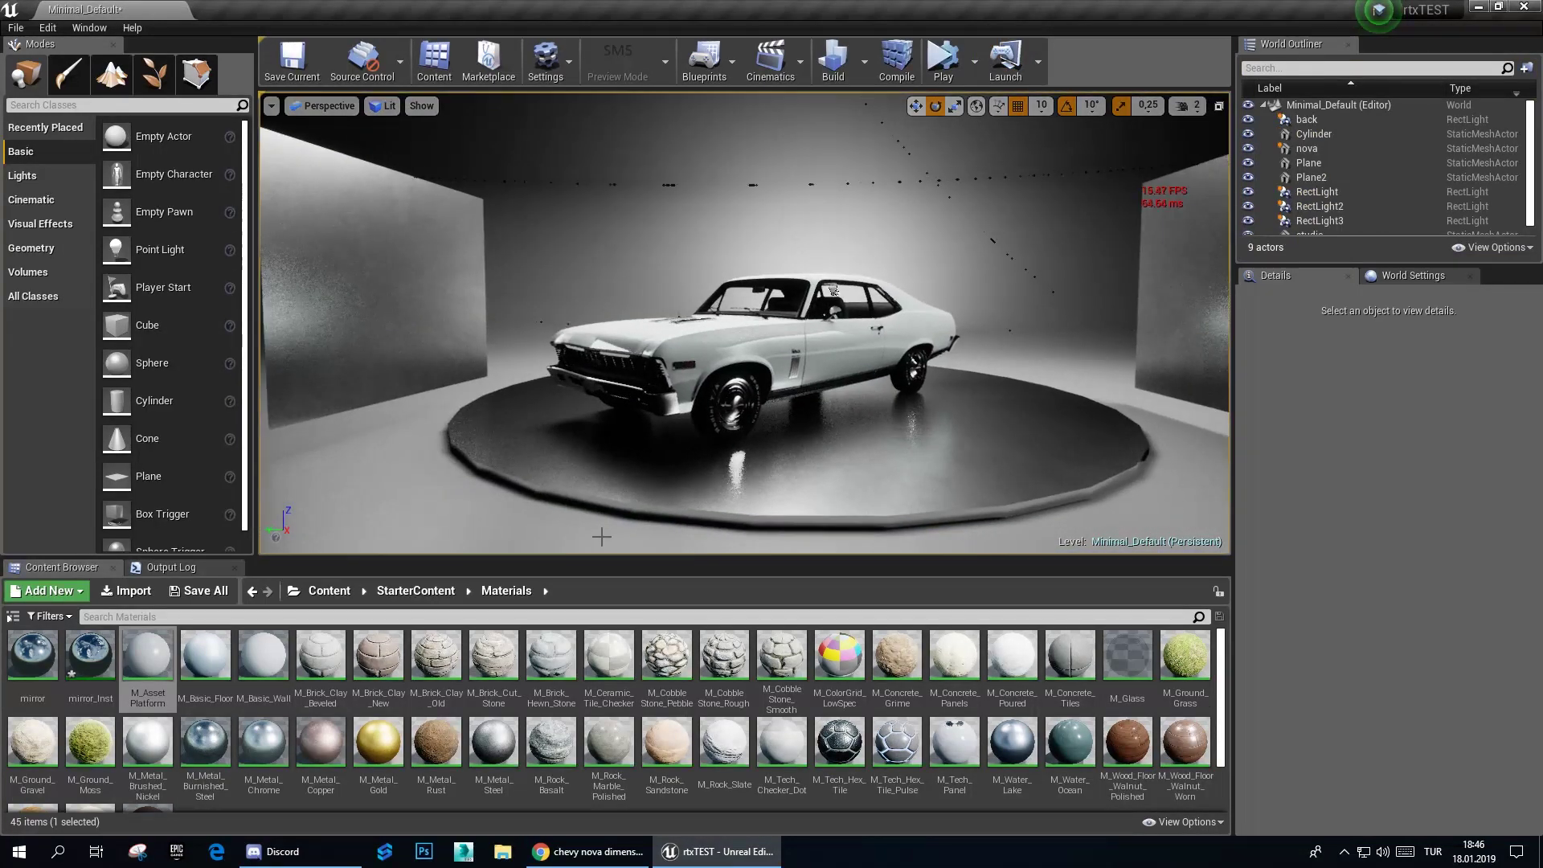
left_click(166, 567)
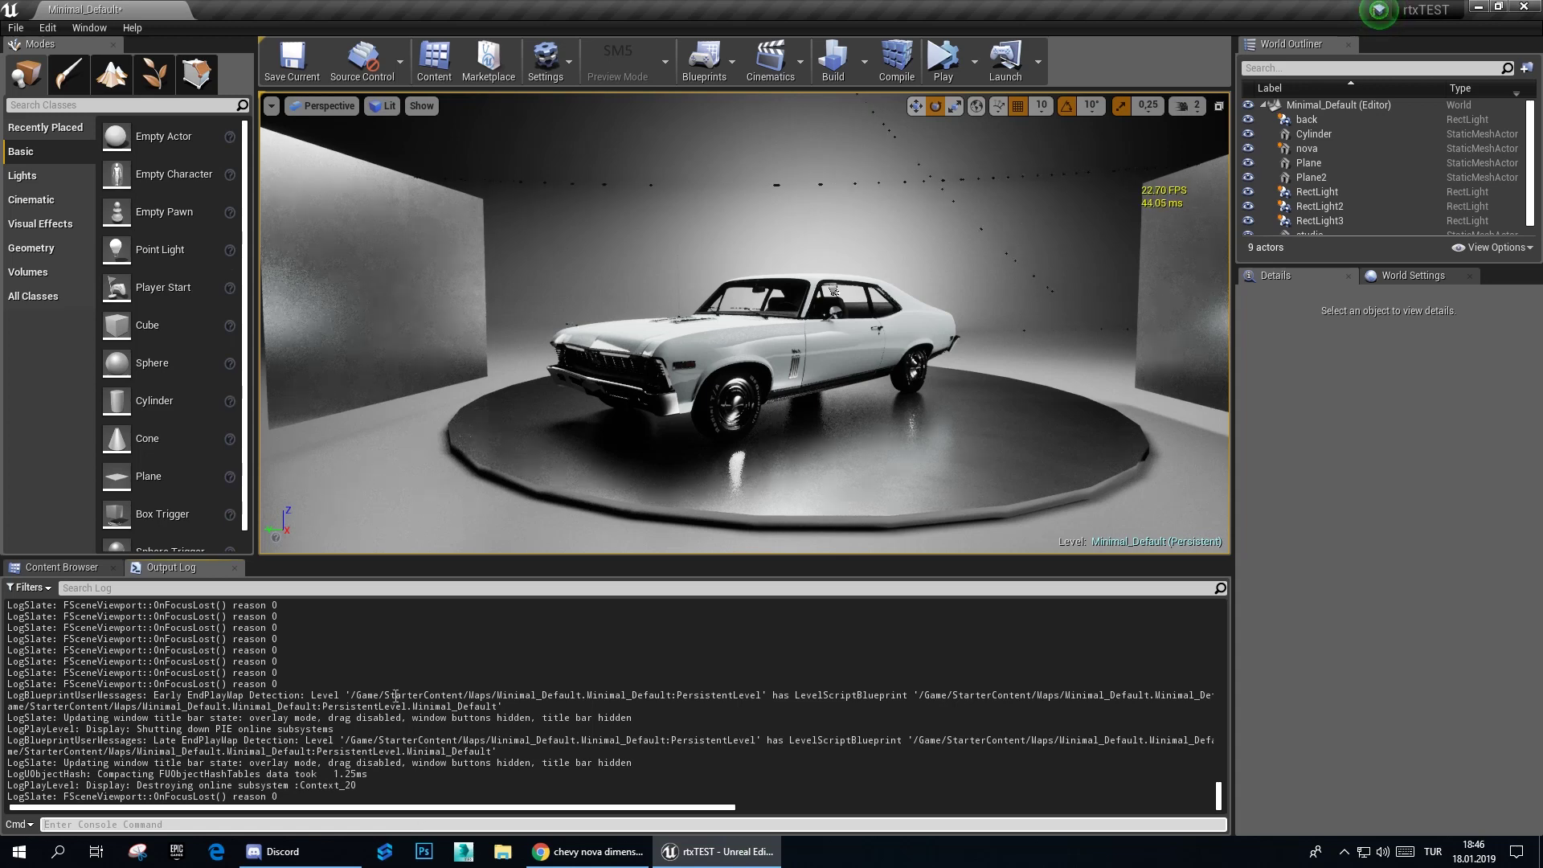
key("Up")
type("10")
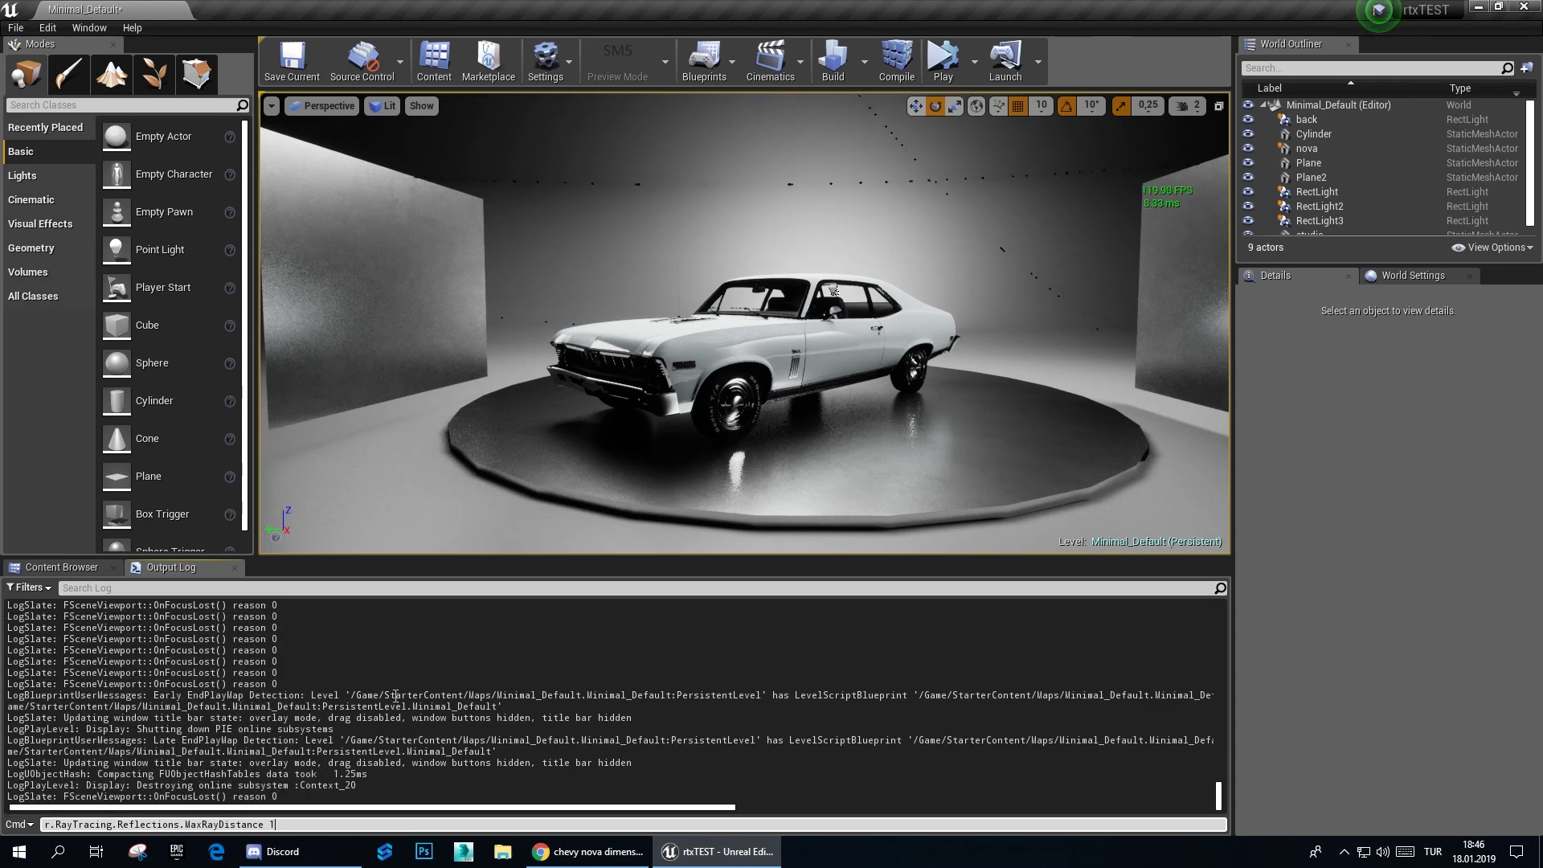
key("Return")
Step: Raise MaxRayDistance to 1010 and orbit the turntable to check the restored reflections
key("Up")
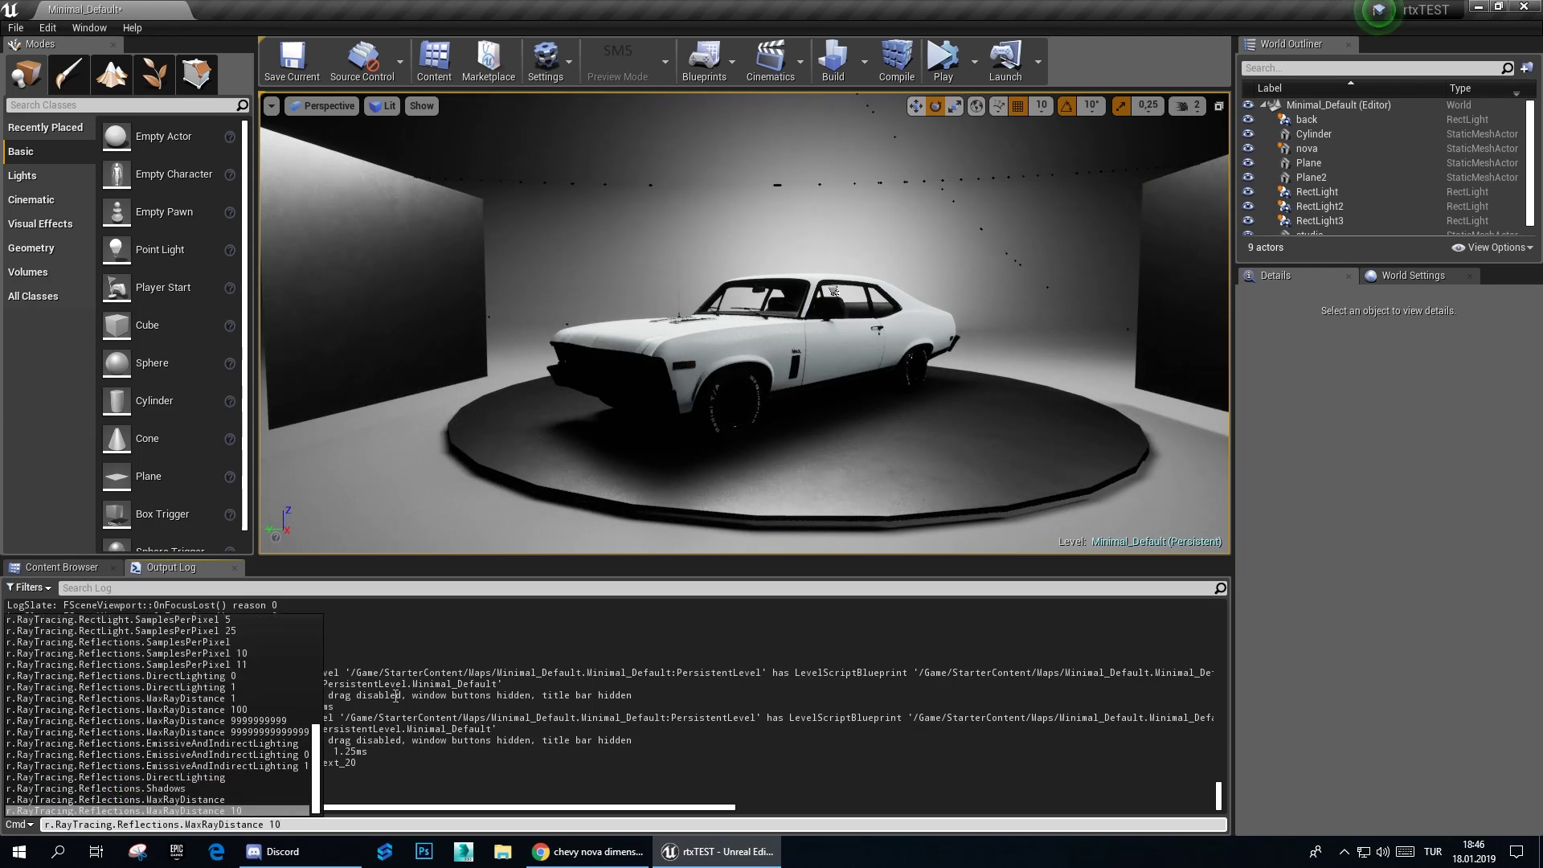
type("1")
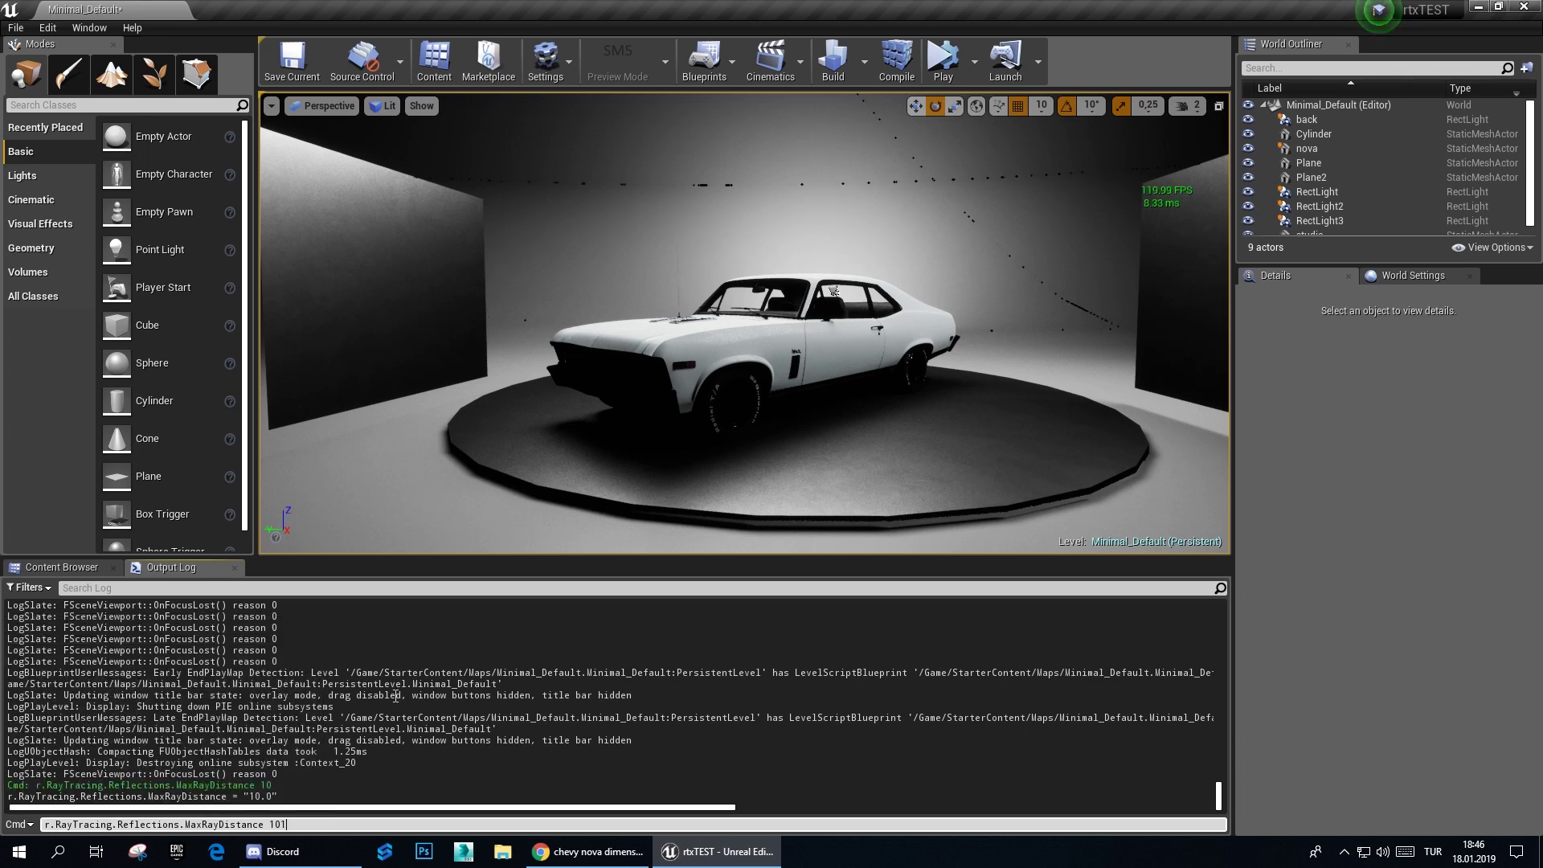
type("0")
key("Return")
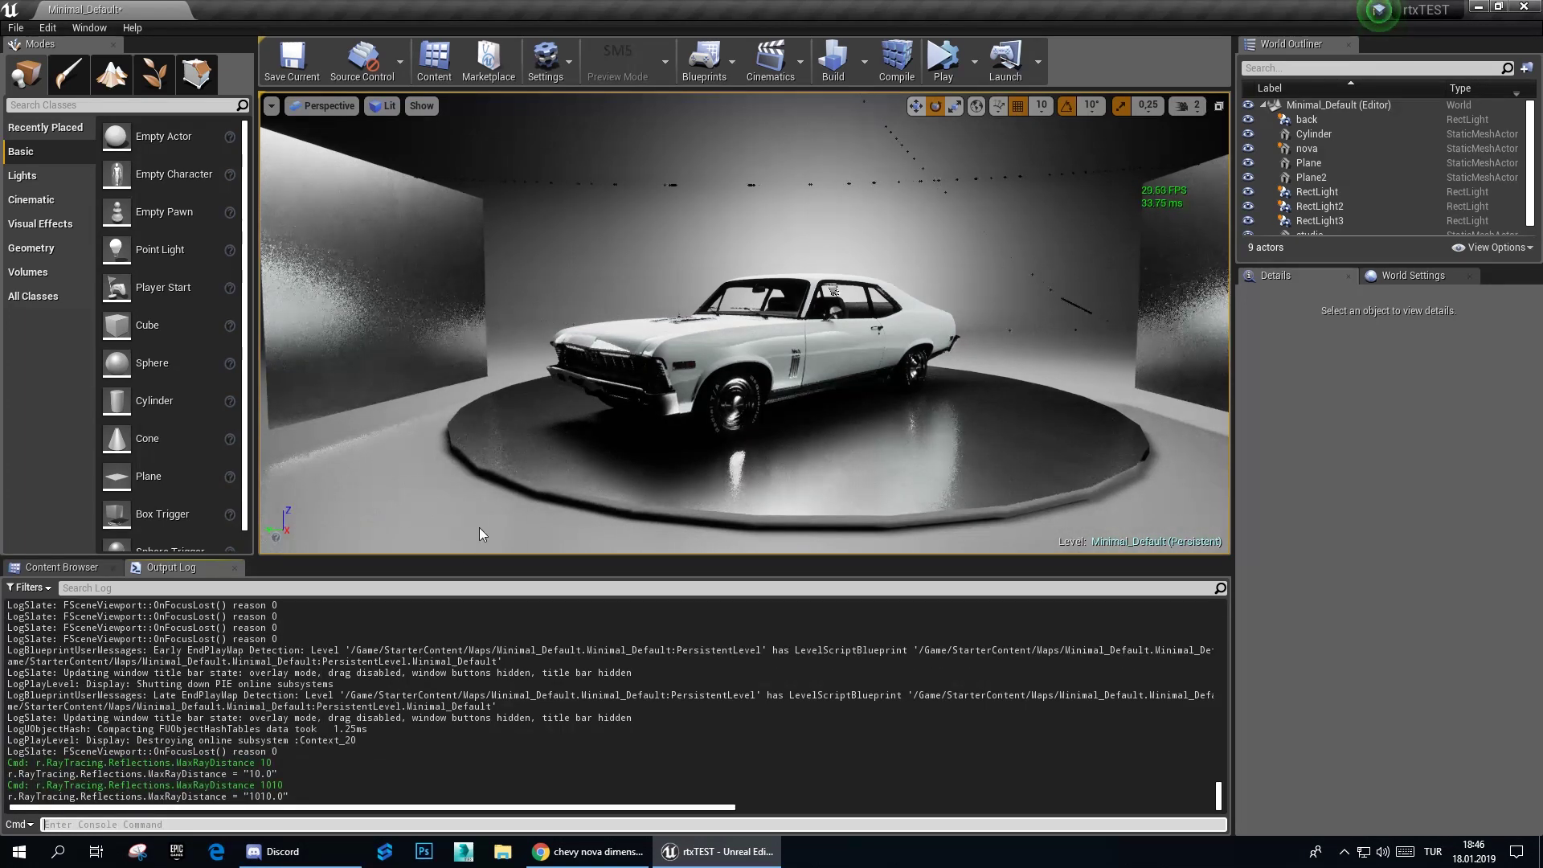
right_click_drag(480, 535, 480, 534)
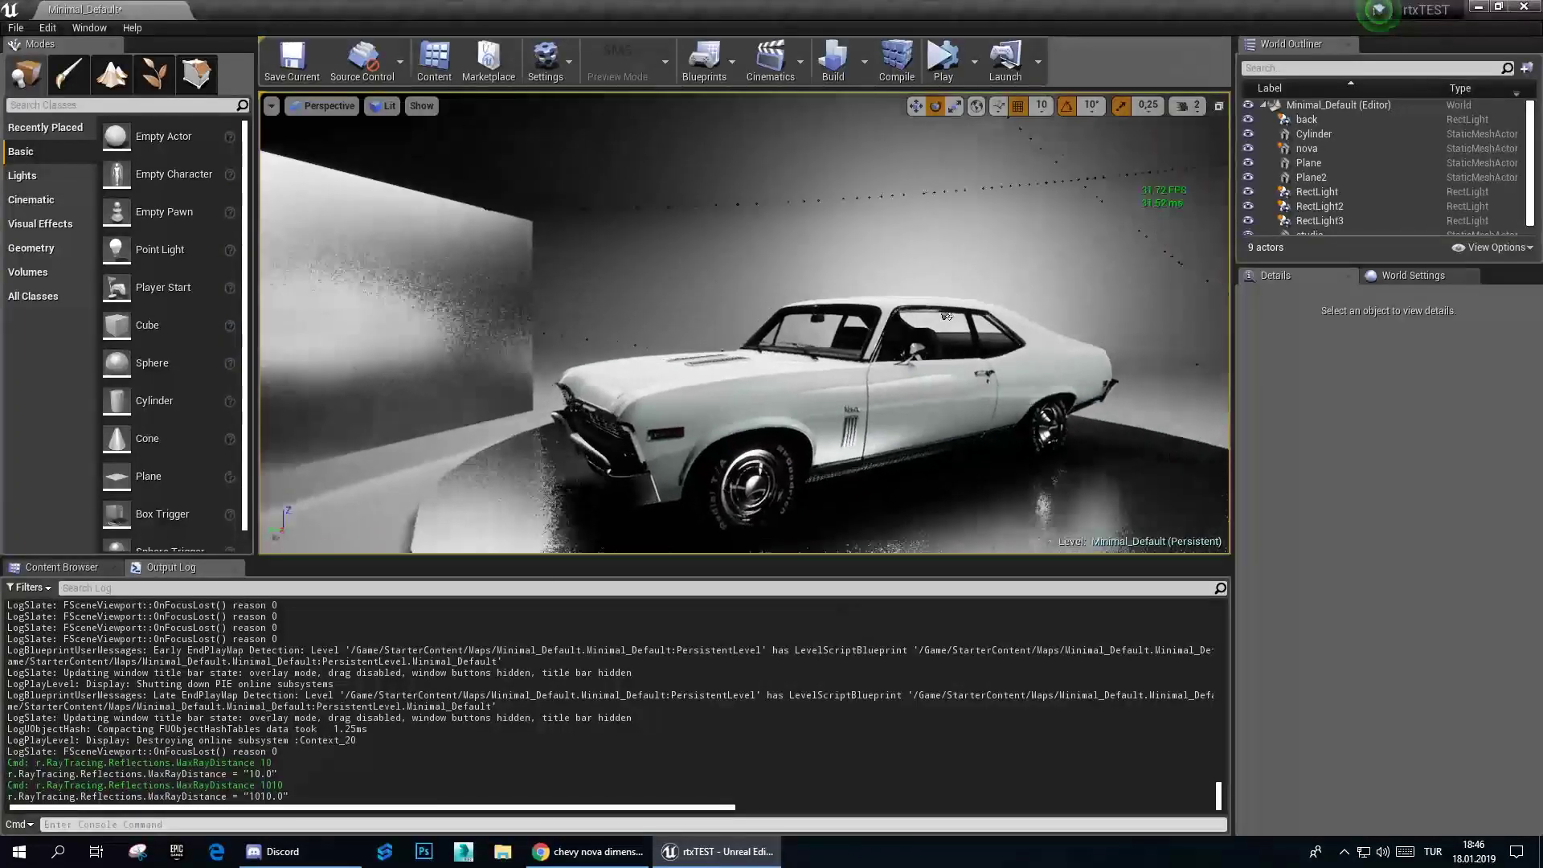
right_click_drag(654, 464, 655, 464)
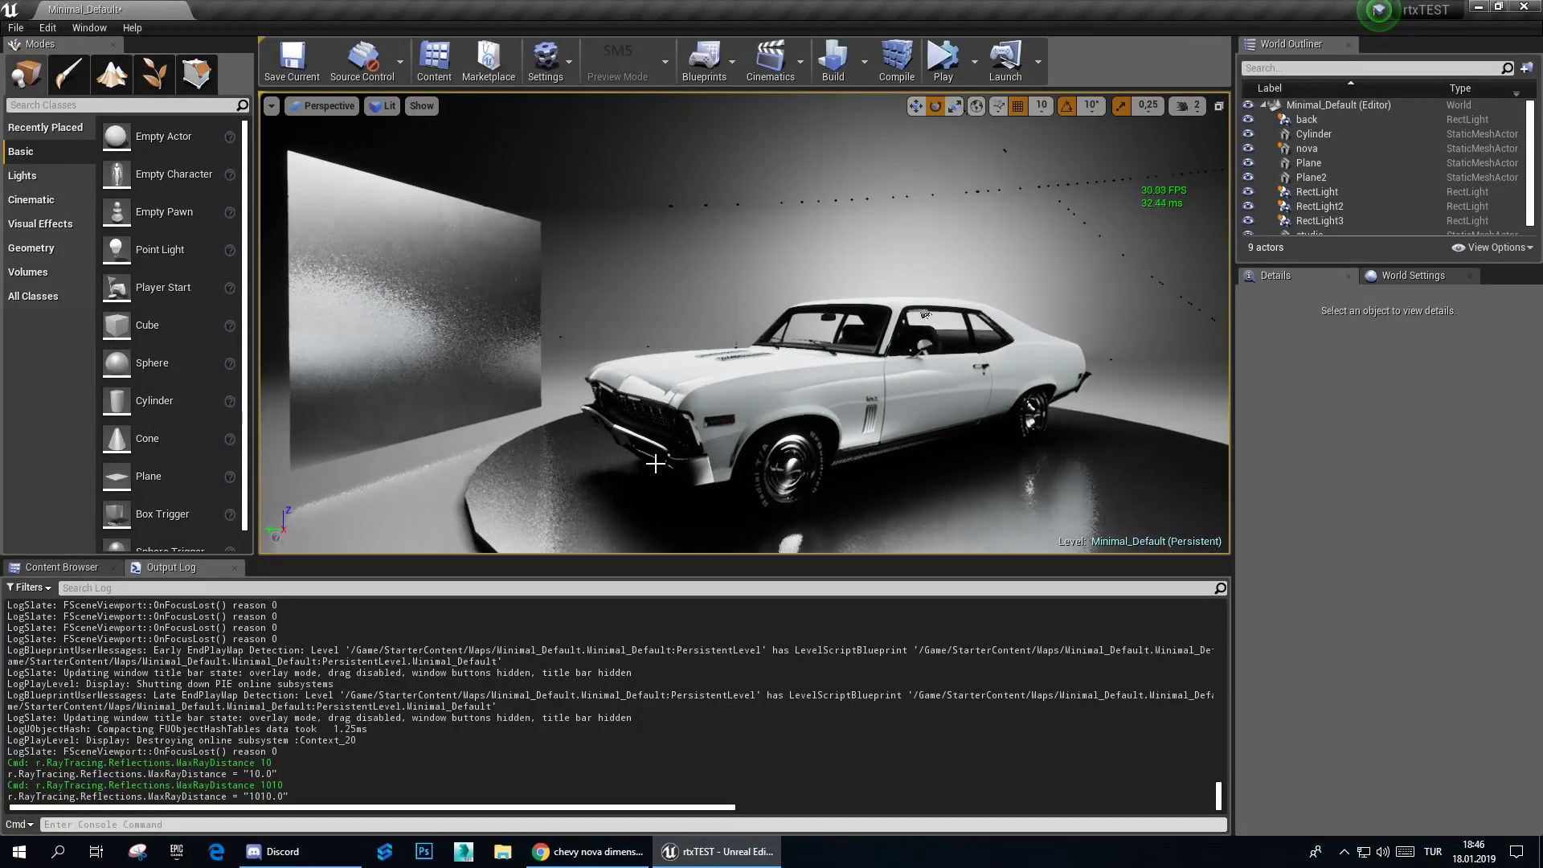
right_click_drag(802, 461, 802, 461)
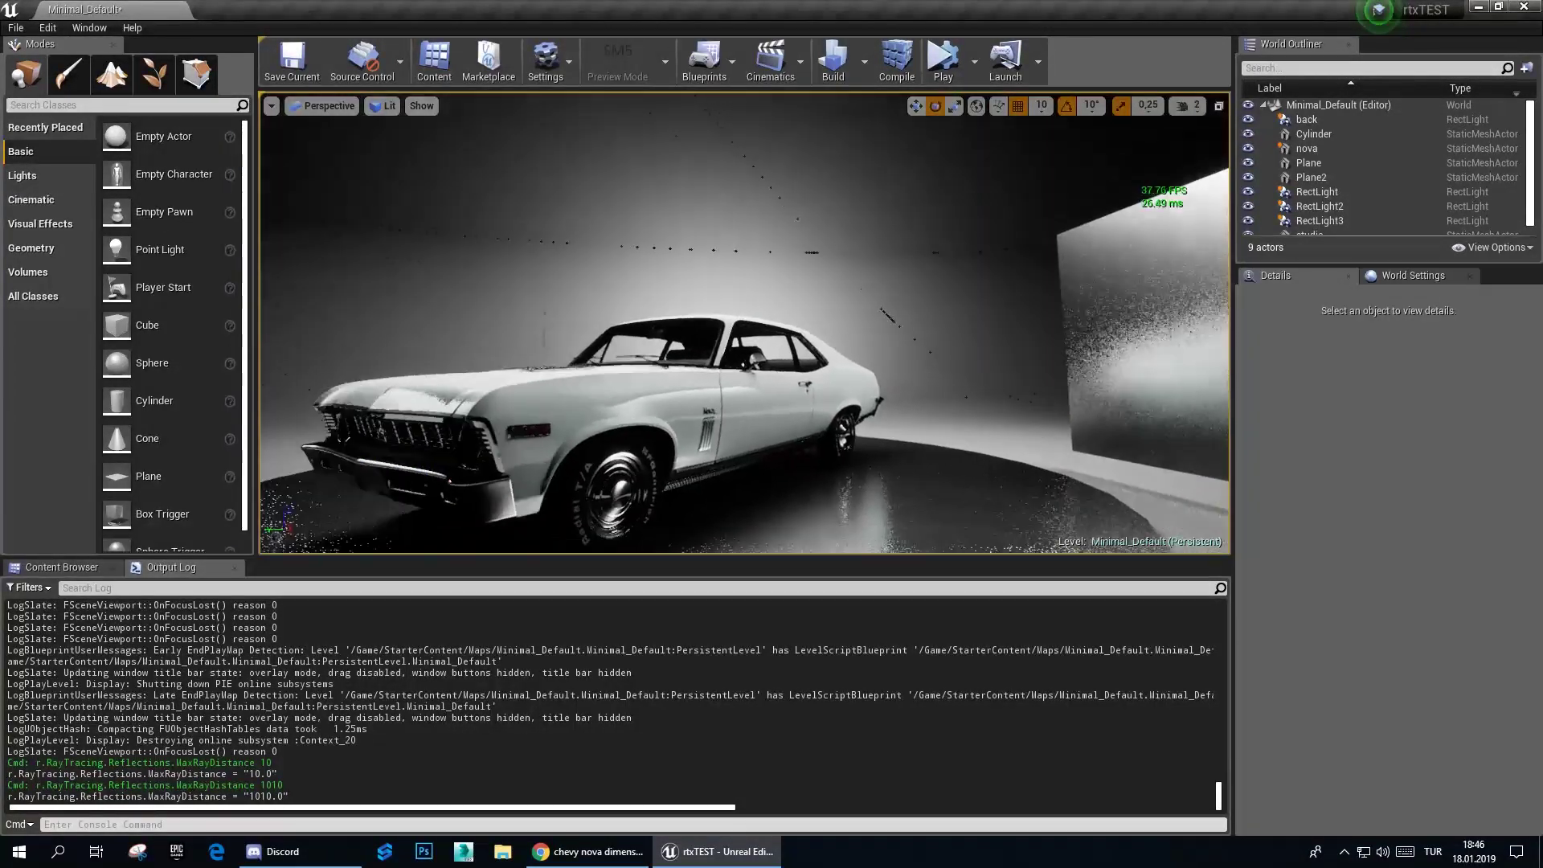
right_click_drag(826, 399, 826, 400)
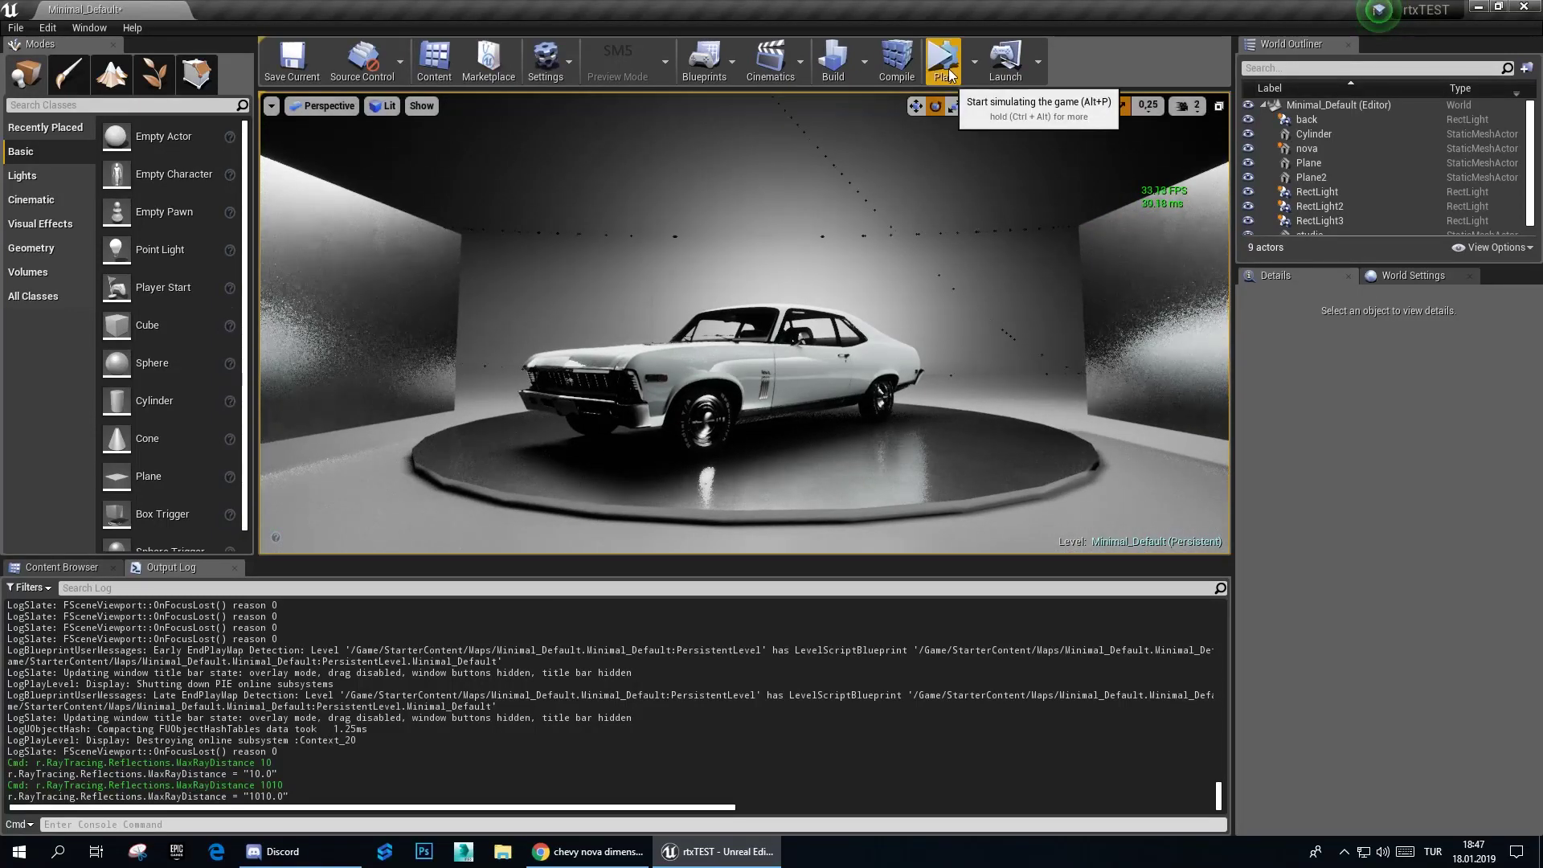
Step: After a quick simulate and stop, slide RectLight3 along its Y axis
left_click(941, 60)
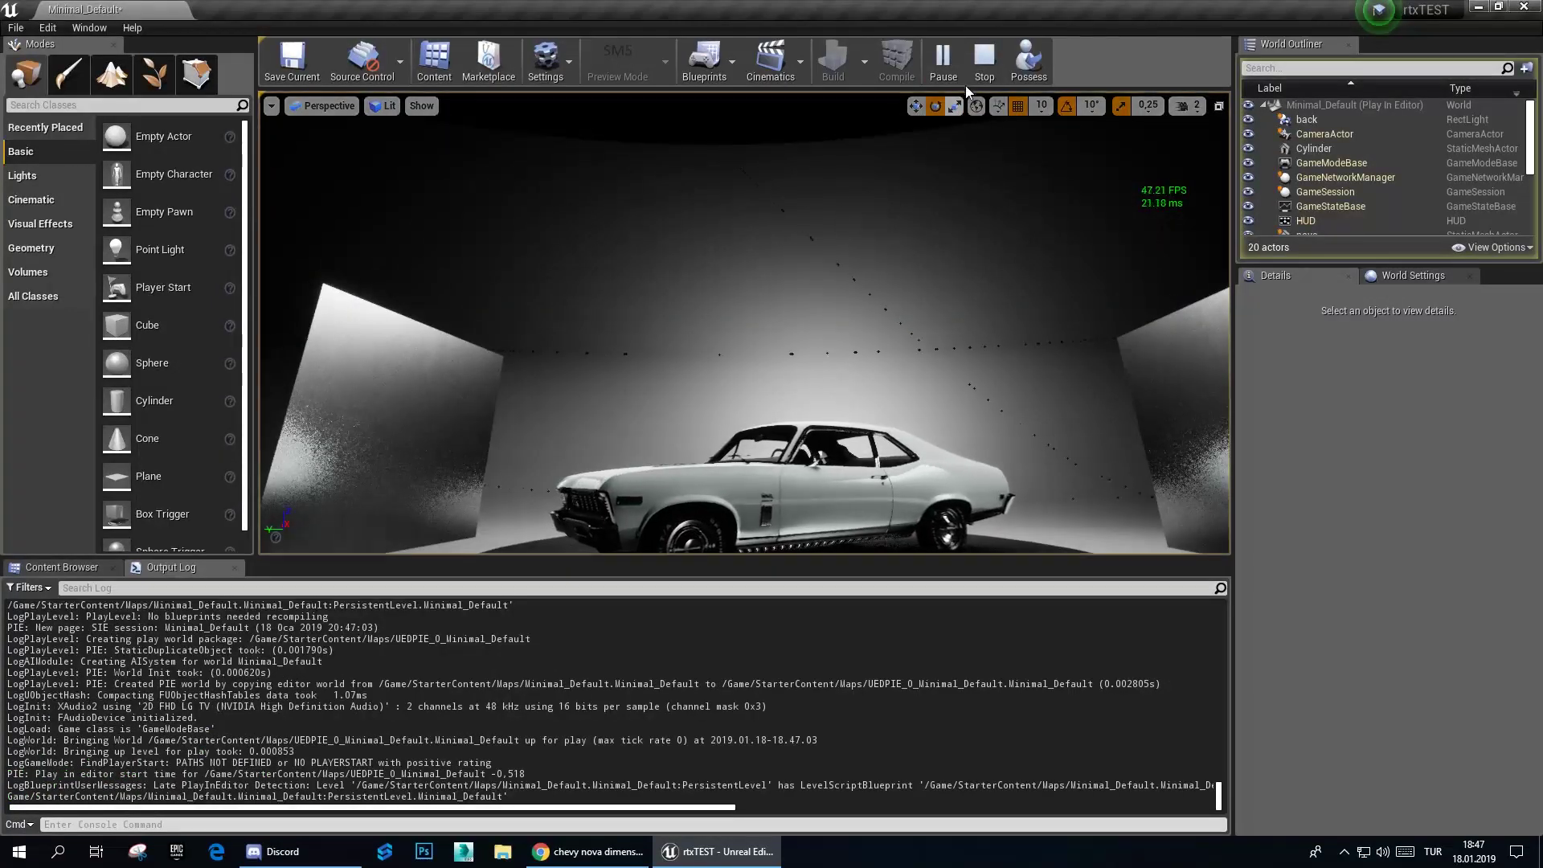
left_click(984, 63)
left_click(737, 205)
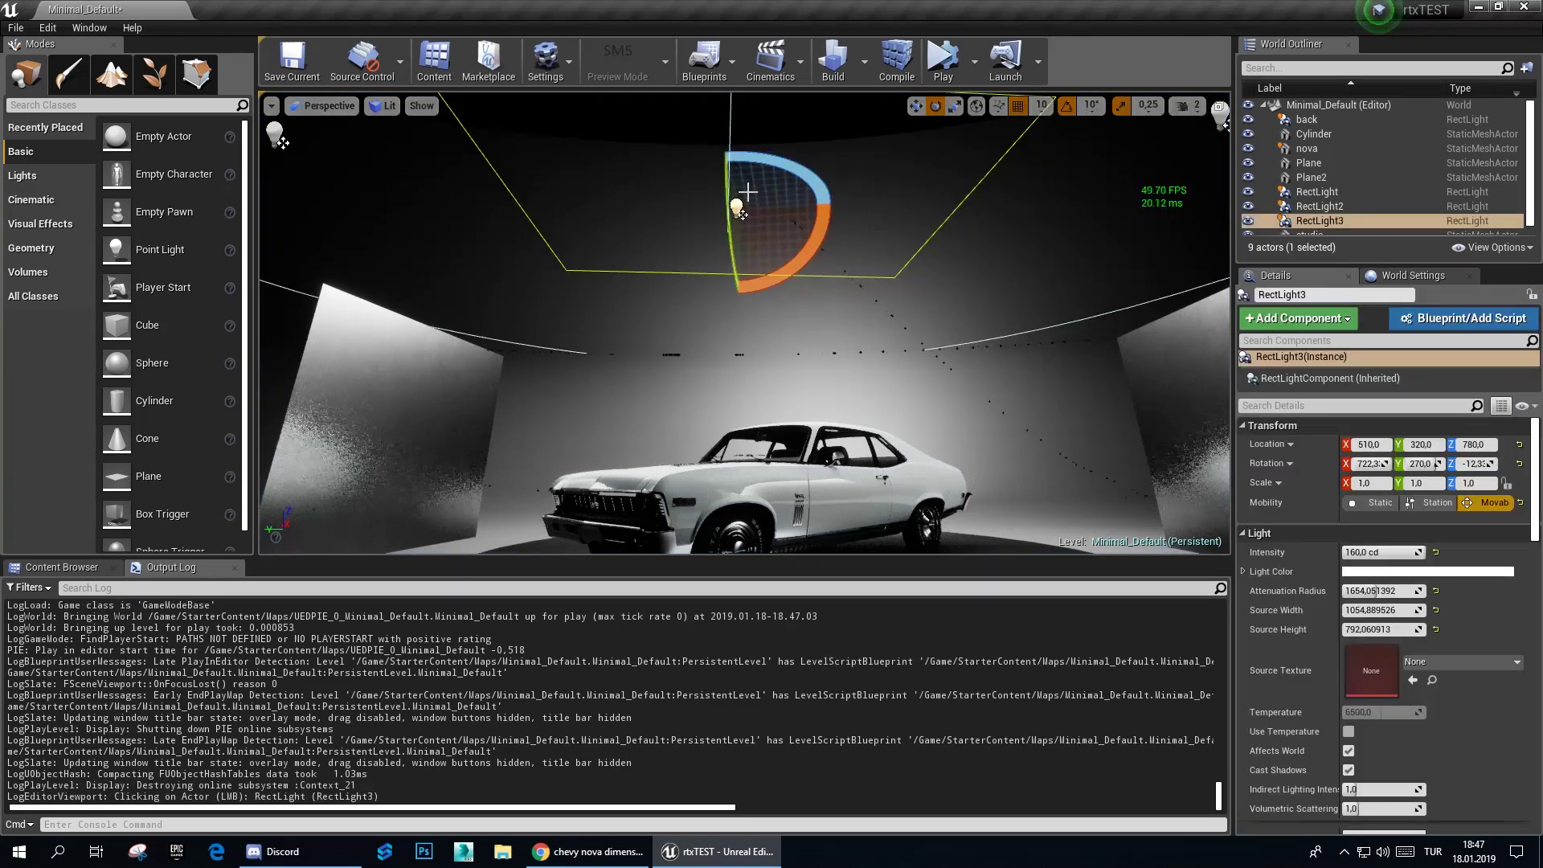
key("w")
mouse_move(686, 212)
left_mouse_down()
mouse_move(1198, 181)
mouse_move(813, 401)
left_mouse_up()
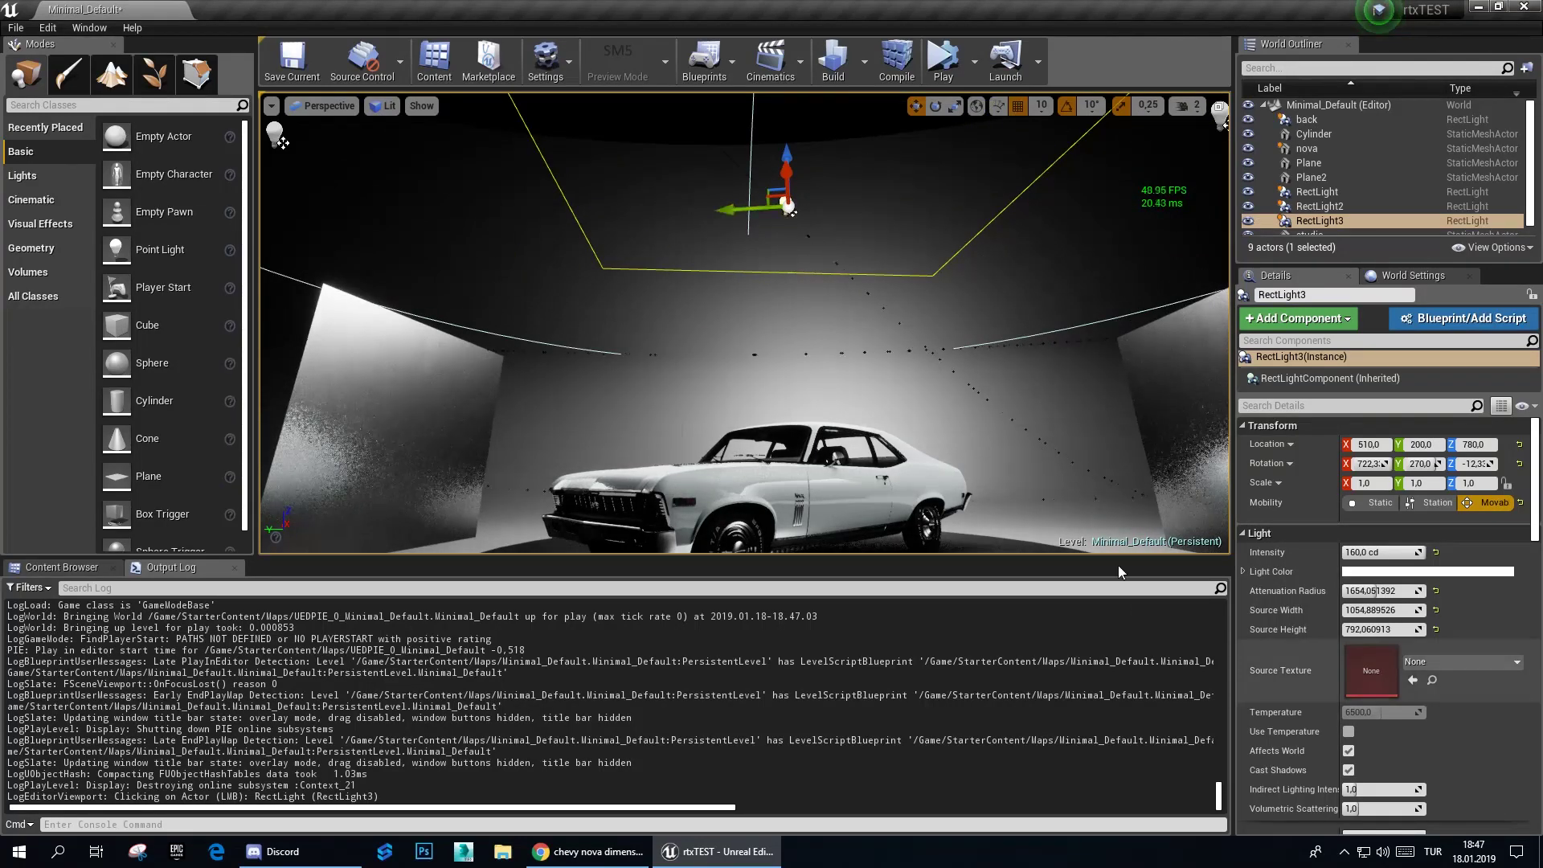
Step: Delete the wall planes Plane2 and Plane, leaving the car alone on its turntable
left_click(1117, 367)
left_click(1125, 369)
key("Delete")
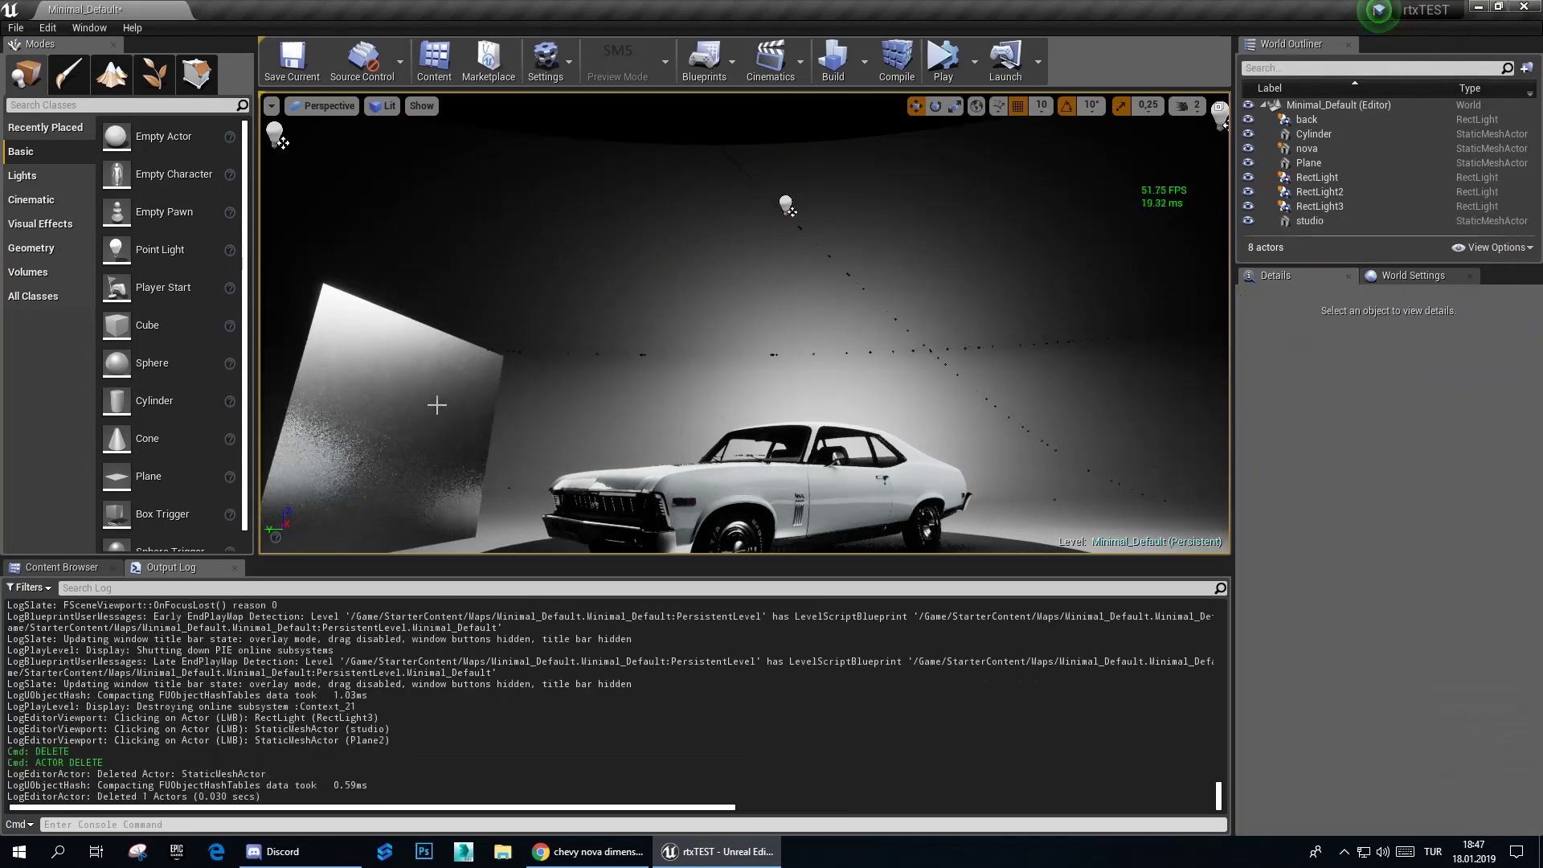
left_click(437, 403)
key("Delete")
right_click_drag(465, 413, 465, 450)
mouse_move(801, 126)
right_mouse_down()
mouse_move(823, 324)
mouse_move(680, 451)
right_mouse_up()
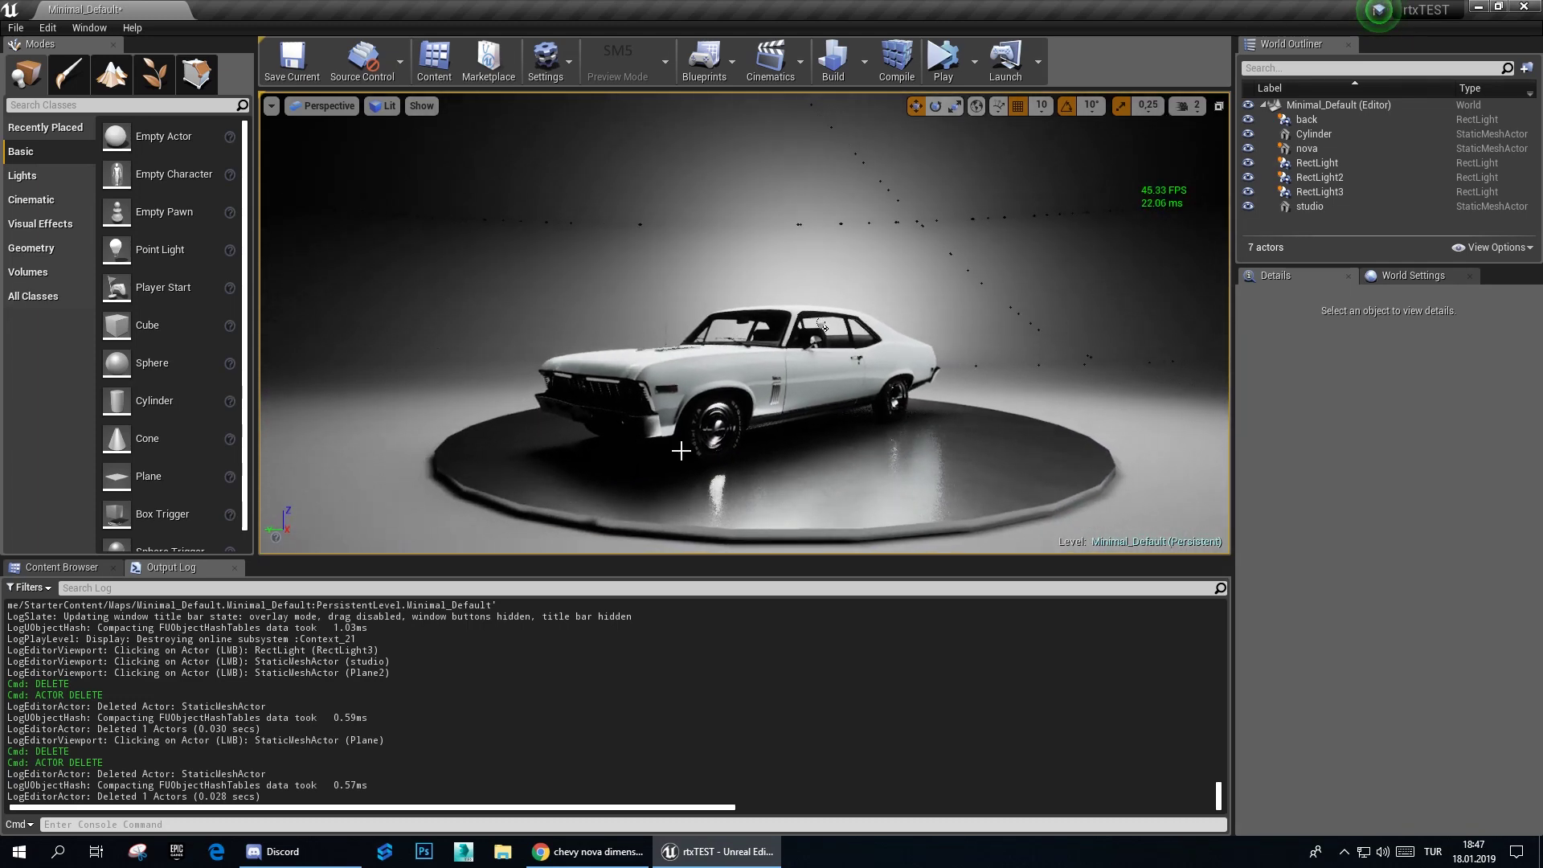